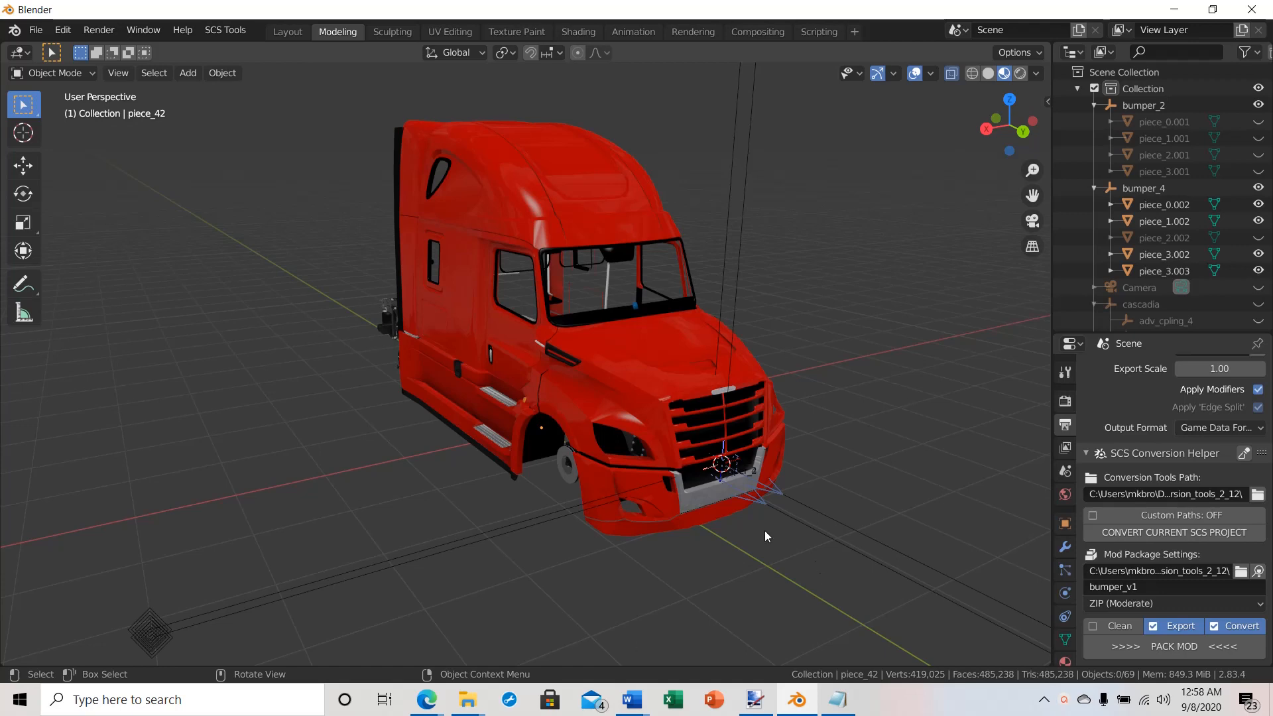
Step: Check the contents of the Blender files folder on the desktop and return to the truck scene in Blender
{"action": "middle_click_drag", "start_coordinate": [641, 452], "coordinate": [797, 451]}
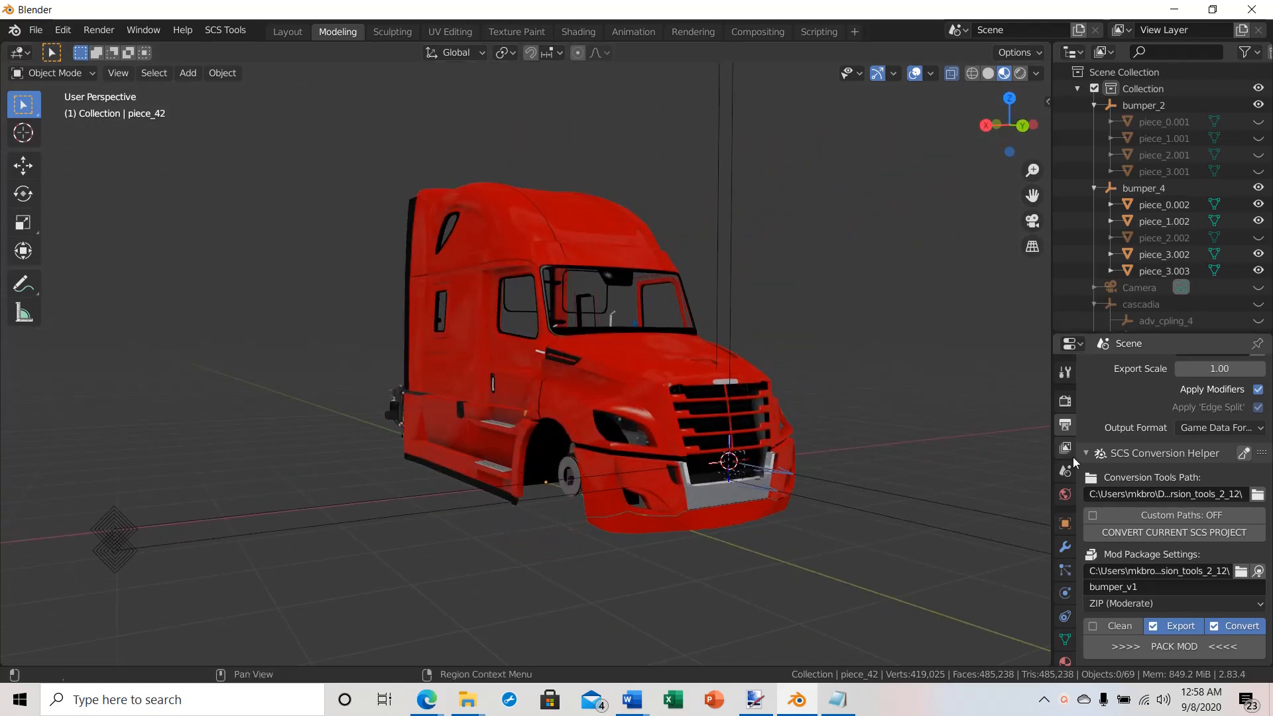
{"action": "left_click", "coordinate": [1174, 10]}
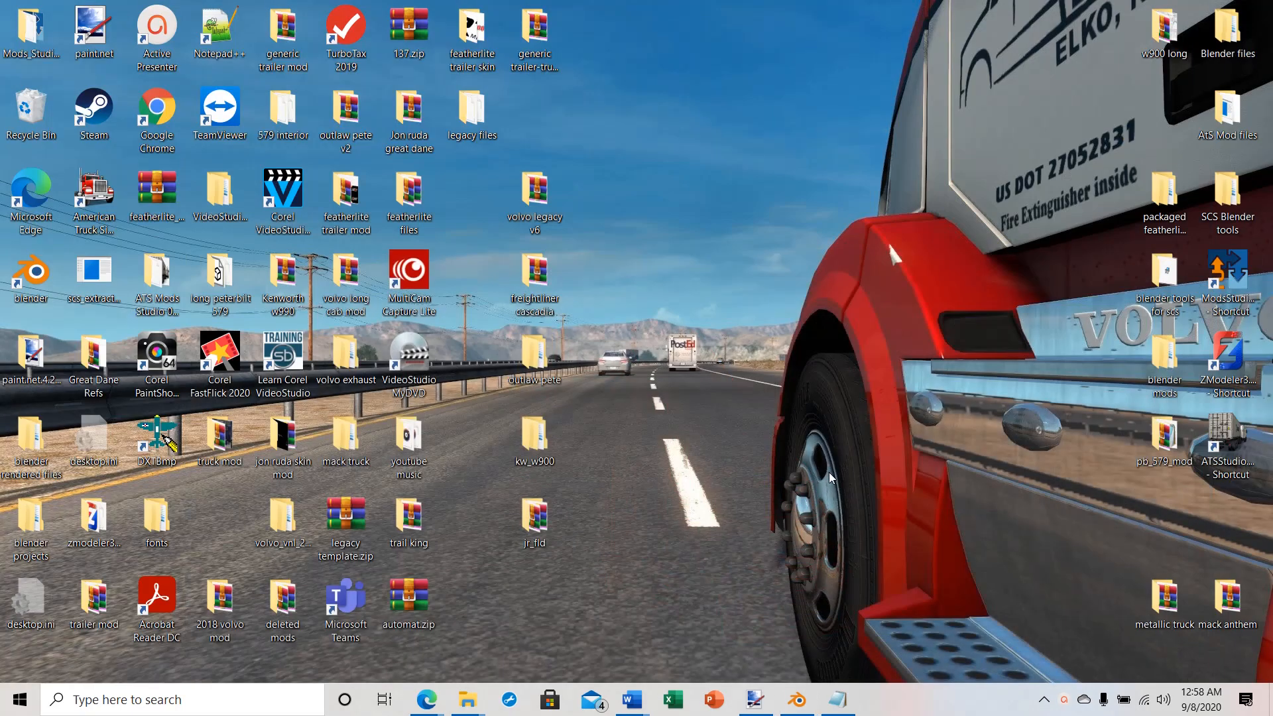
{"action": "double_click", "coordinate": [1227, 29]}
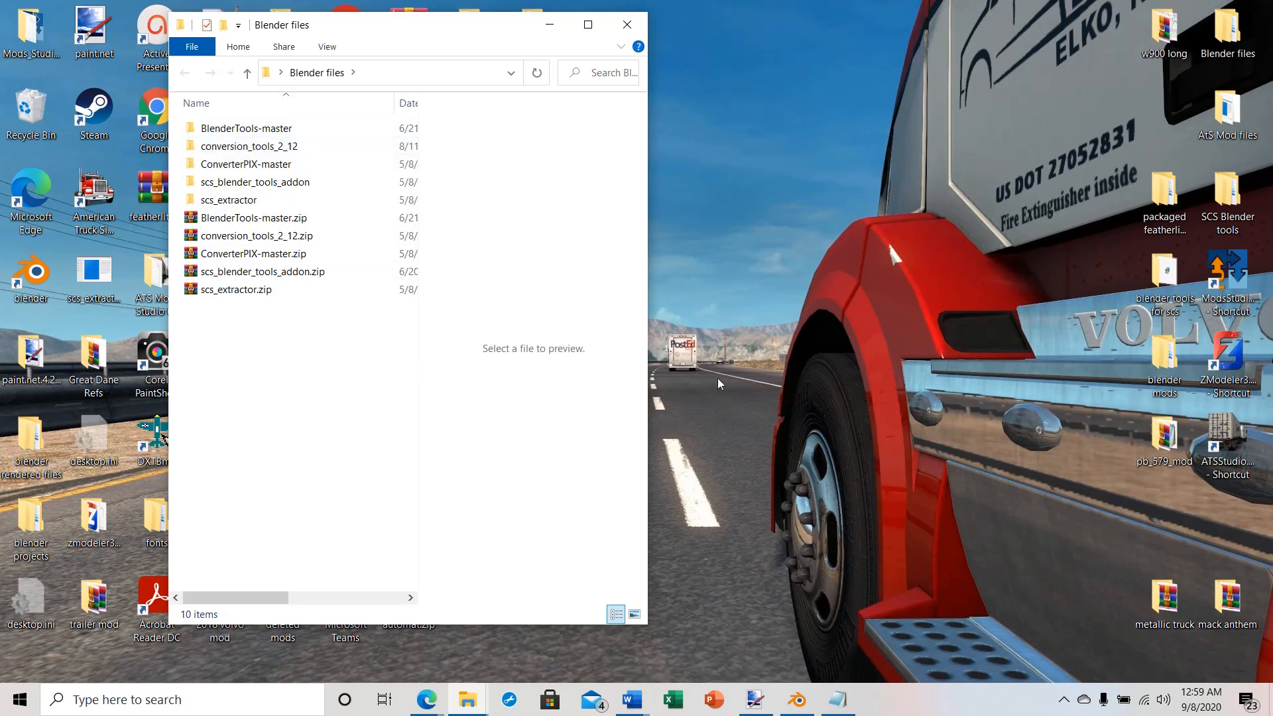
{"action": "left_click", "coordinate": [627, 24]}
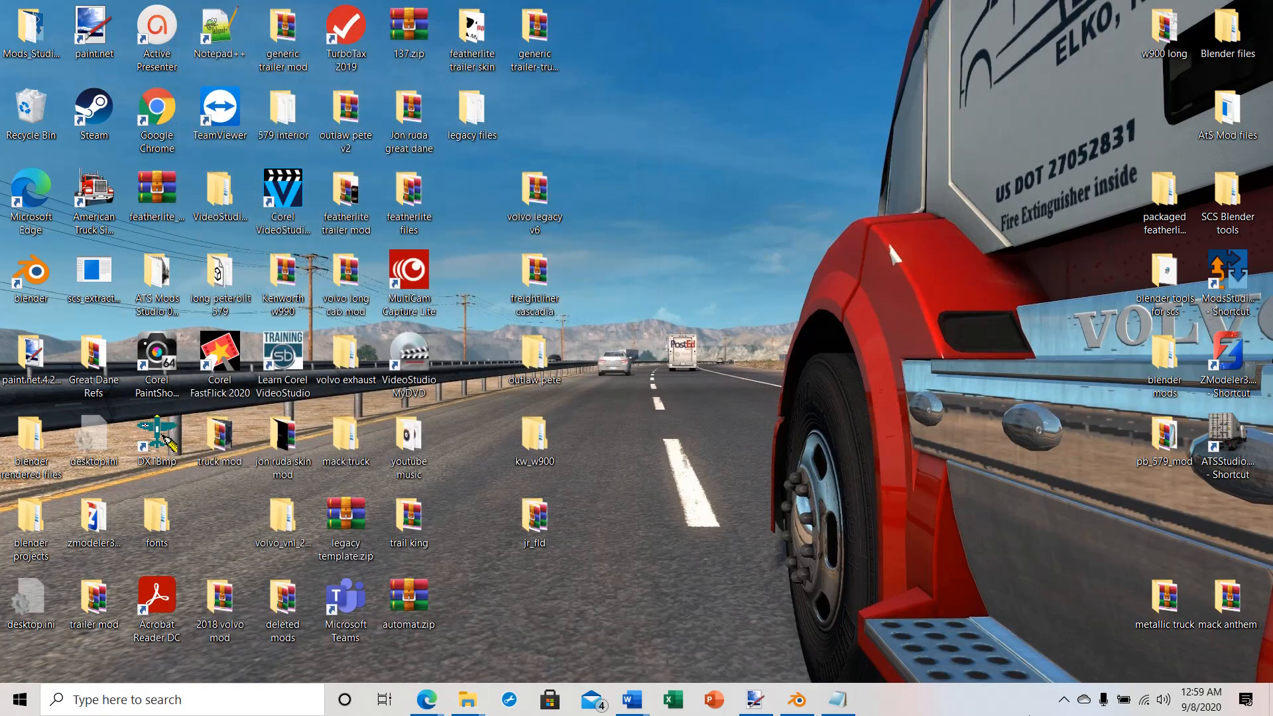
{"action": "left_click", "coordinate": [800, 703]}
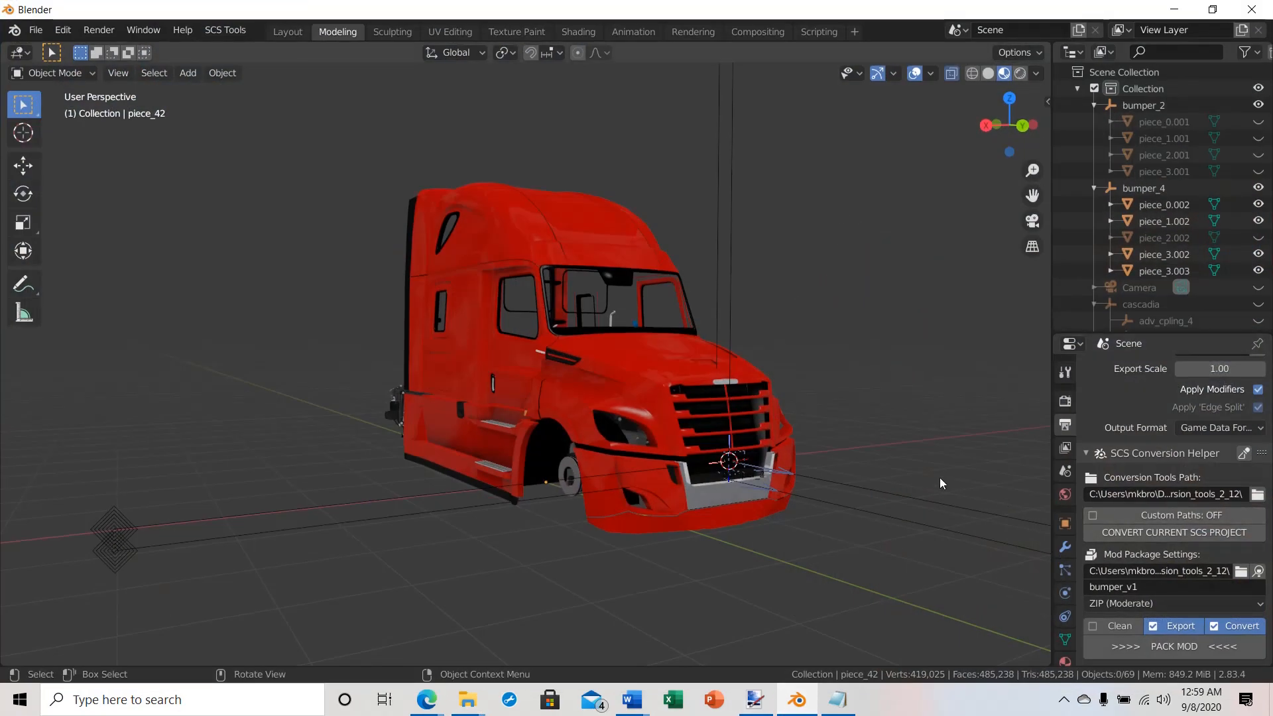
Step: Set the SCS Conversion Helper's conversion tools path to the conversion_tools_2_12 folder inside "blender tools for scs" on the desktop
{"action": "scroll", "coordinate": [939, 478], "scroll_direction": "down", "scroll_amount": 3}
{"action": "scroll", "coordinate": [938, 476], "scroll_direction": "up", "scroll_amount": 2}
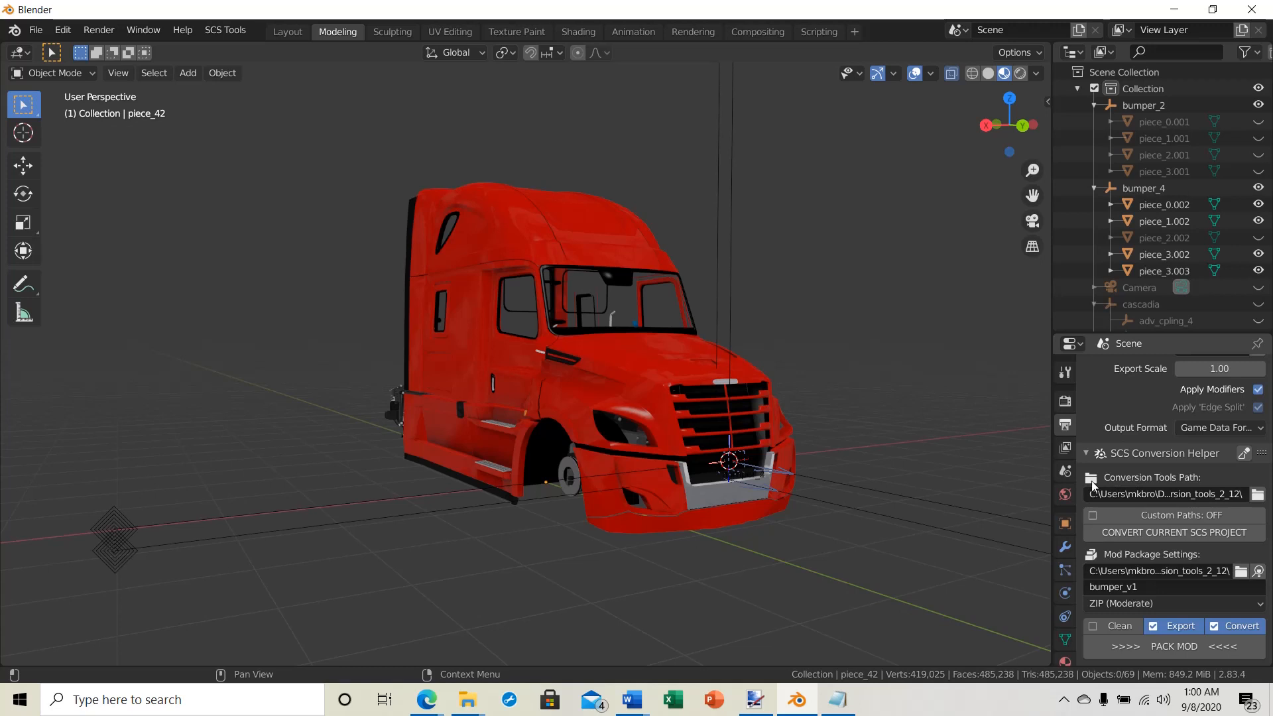
{"action": "scroll", "coordinate": [1119, 479], "scroll_direction": "up", "scroll_amount": 5}
{"action": "scroll", "coordinate": [1121, 478], "scroll_direction": "down", "scroll_amount": 5}
{"action": "left_click", "coordinate": [1257, 494]}
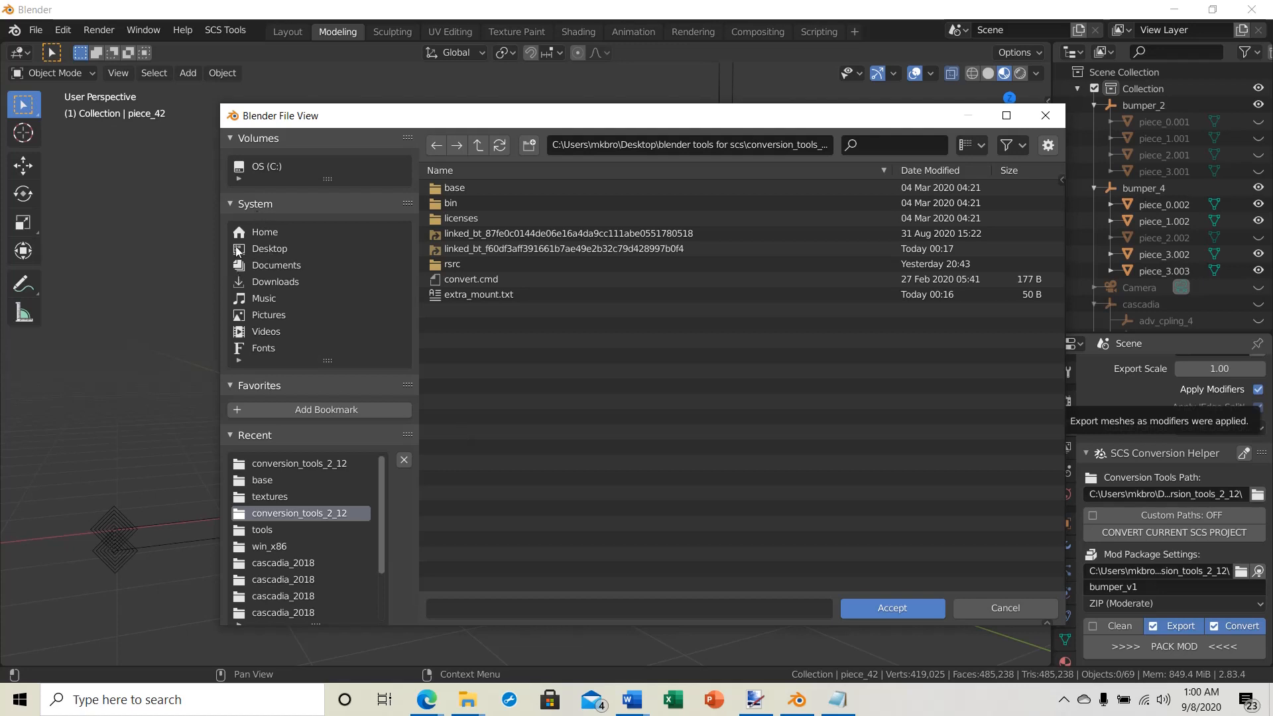
{"action": "left_click", "coordinate": [245, 250]}
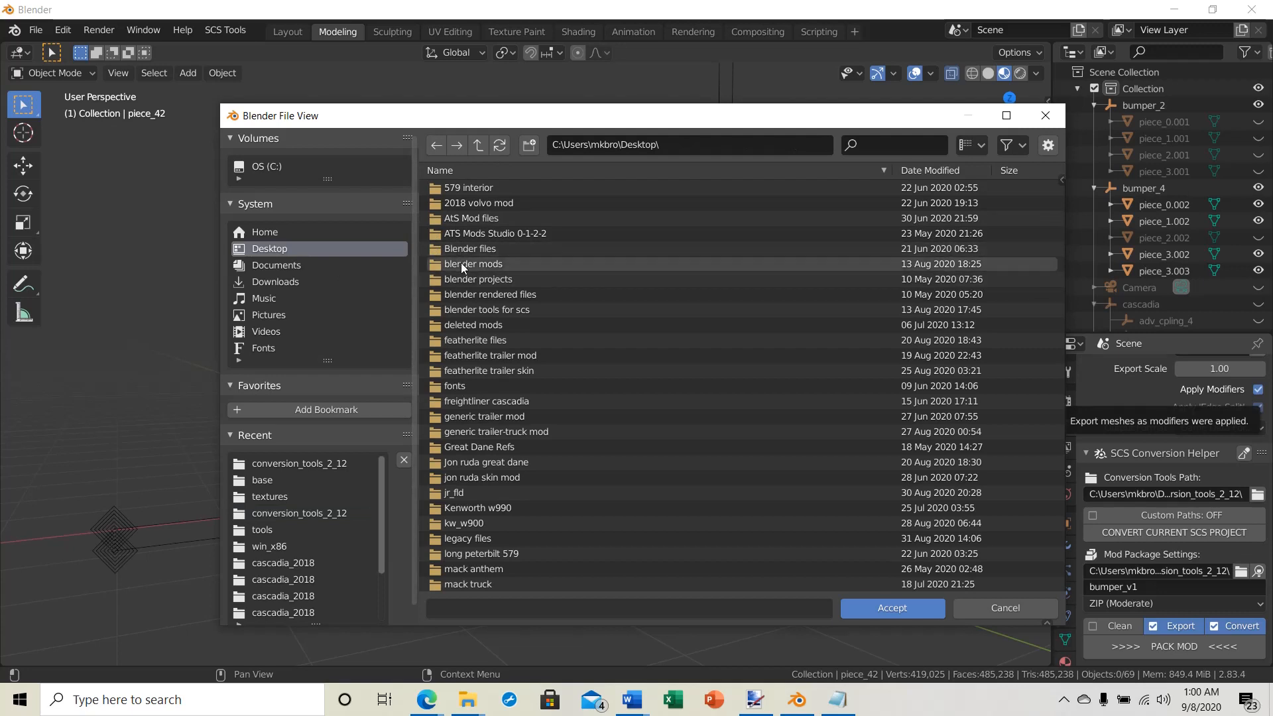
{"action": "double_click", "coordinate": [460, 309]}
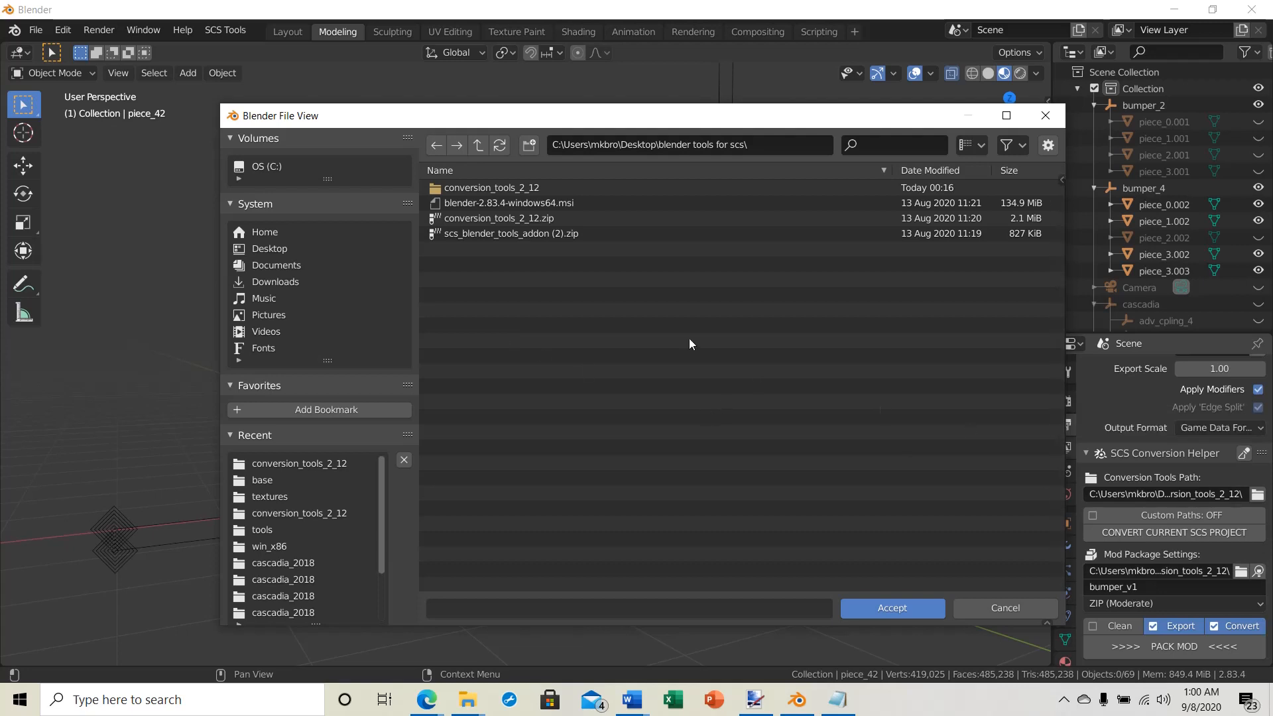
{"action": "left_click", "coordinate": [454, 185]}
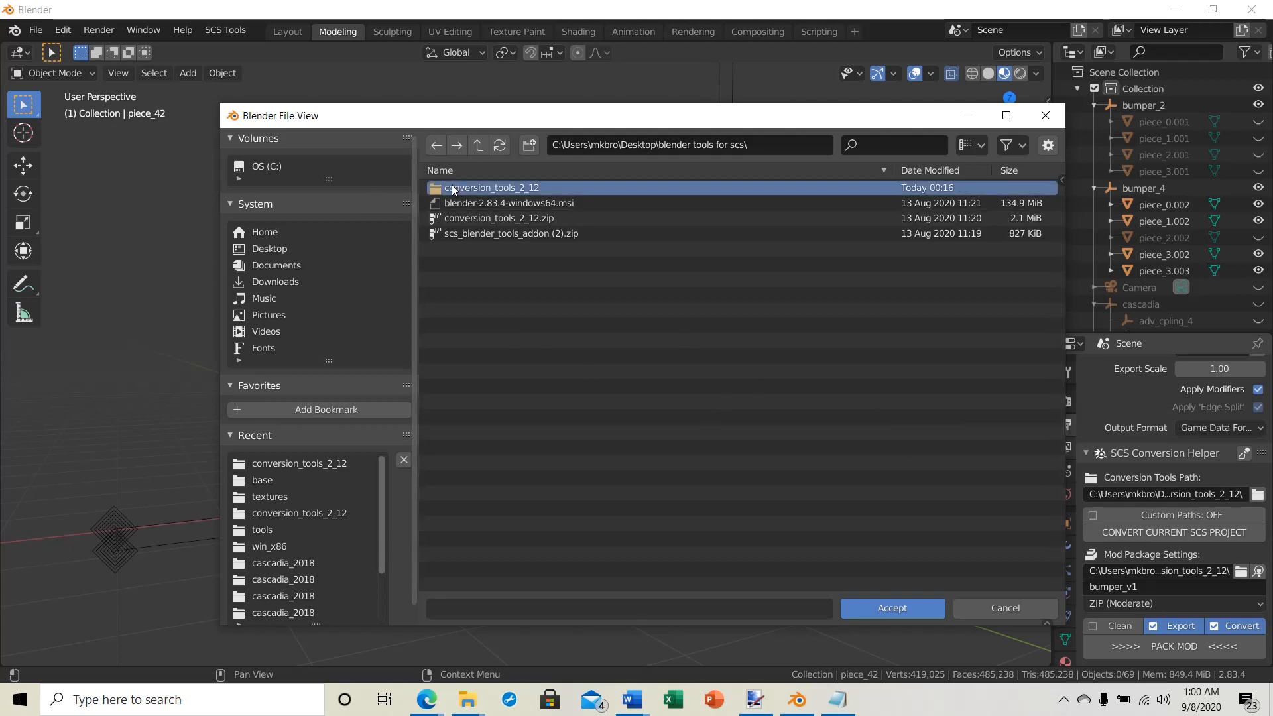
{"action": "left_click", "coordinate": [904, 612]}
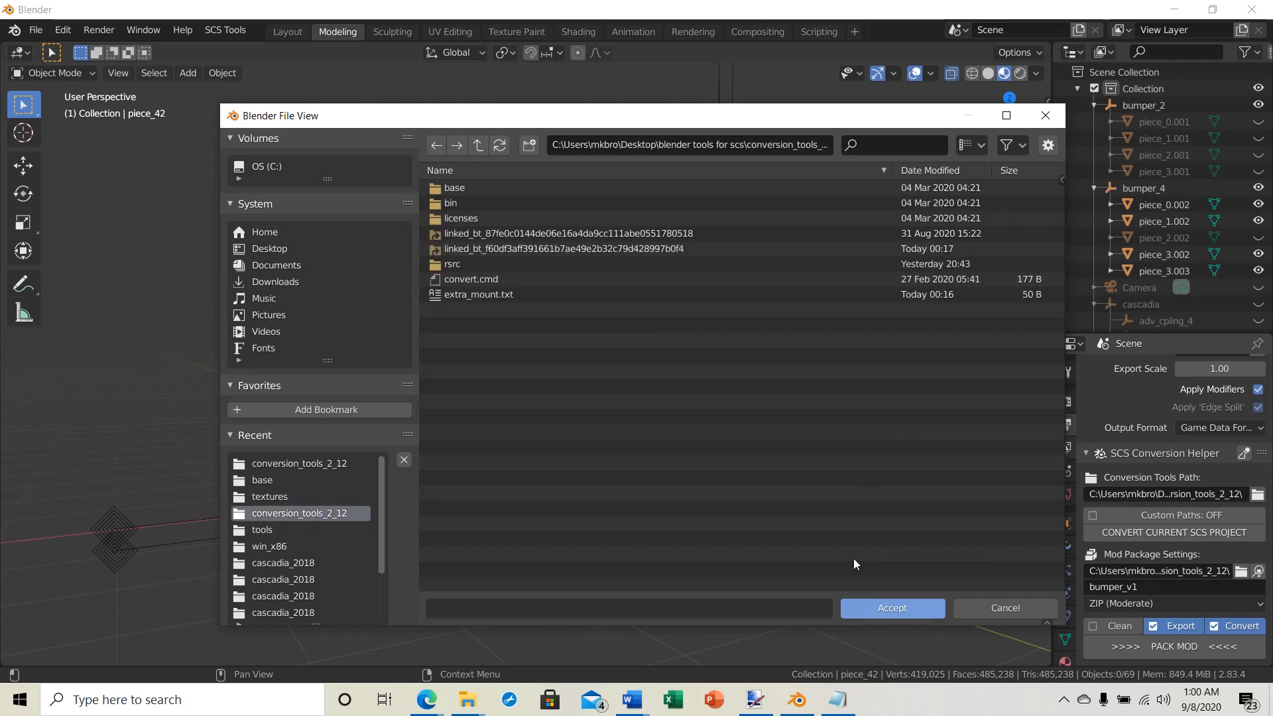
{"action": "left_click", "coordinate": [893, 606]}
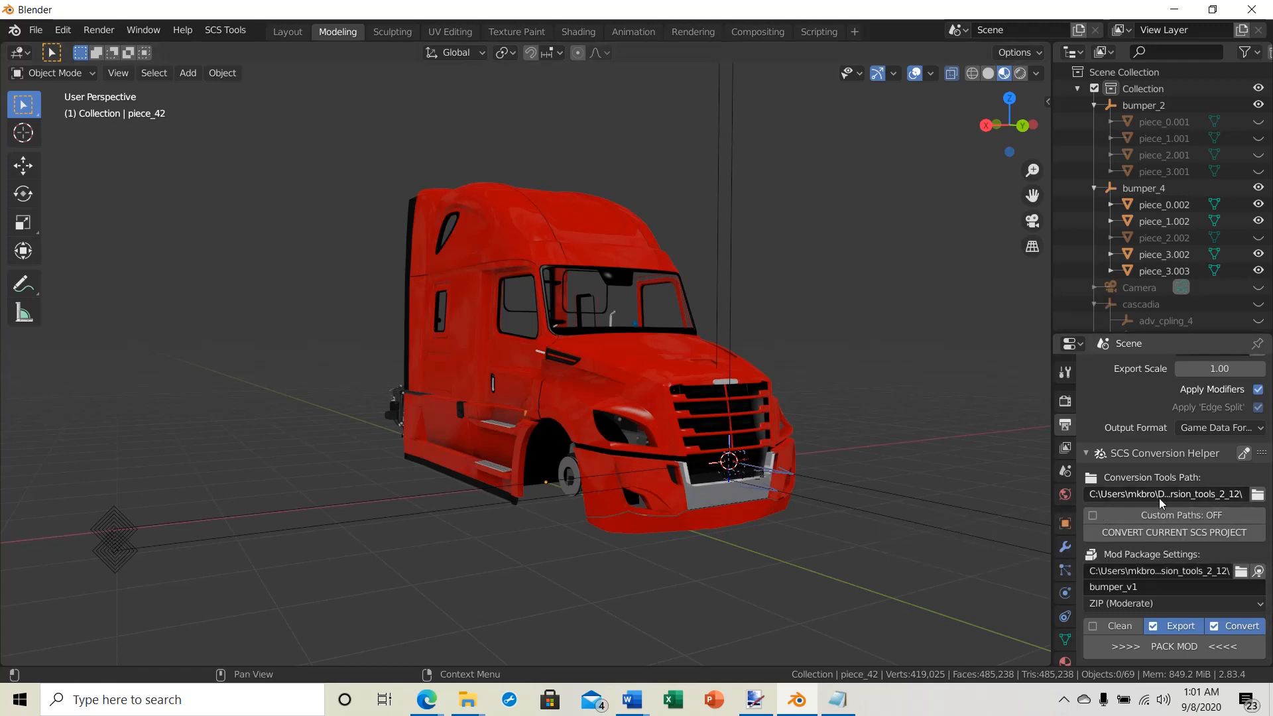
Step: Examine the red truck cab and its bumper from the front and from both sides
{"action": "scroll", "coordinate": [928, 559], "scroll_direction": "down", "scroll_amount": 3}
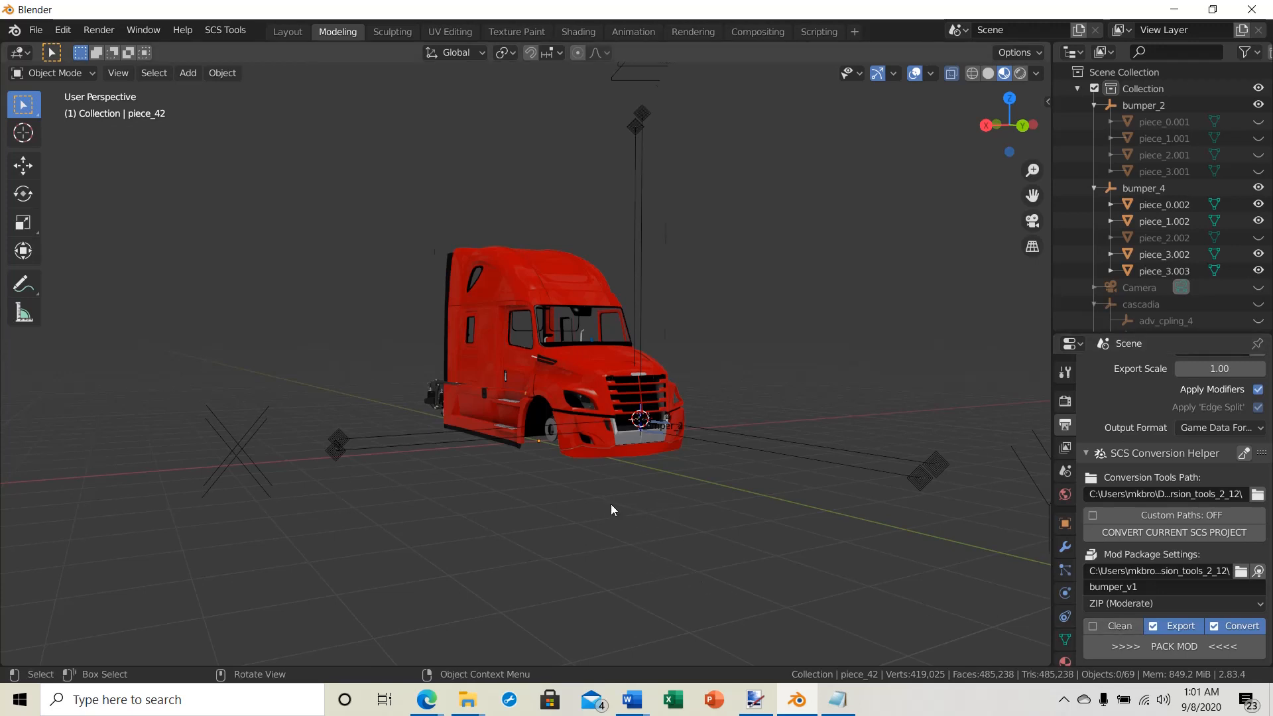
{"action": "scroll", "coordinate": [610, 508], "scroll_direction": "up", "scroll_amount": 1}
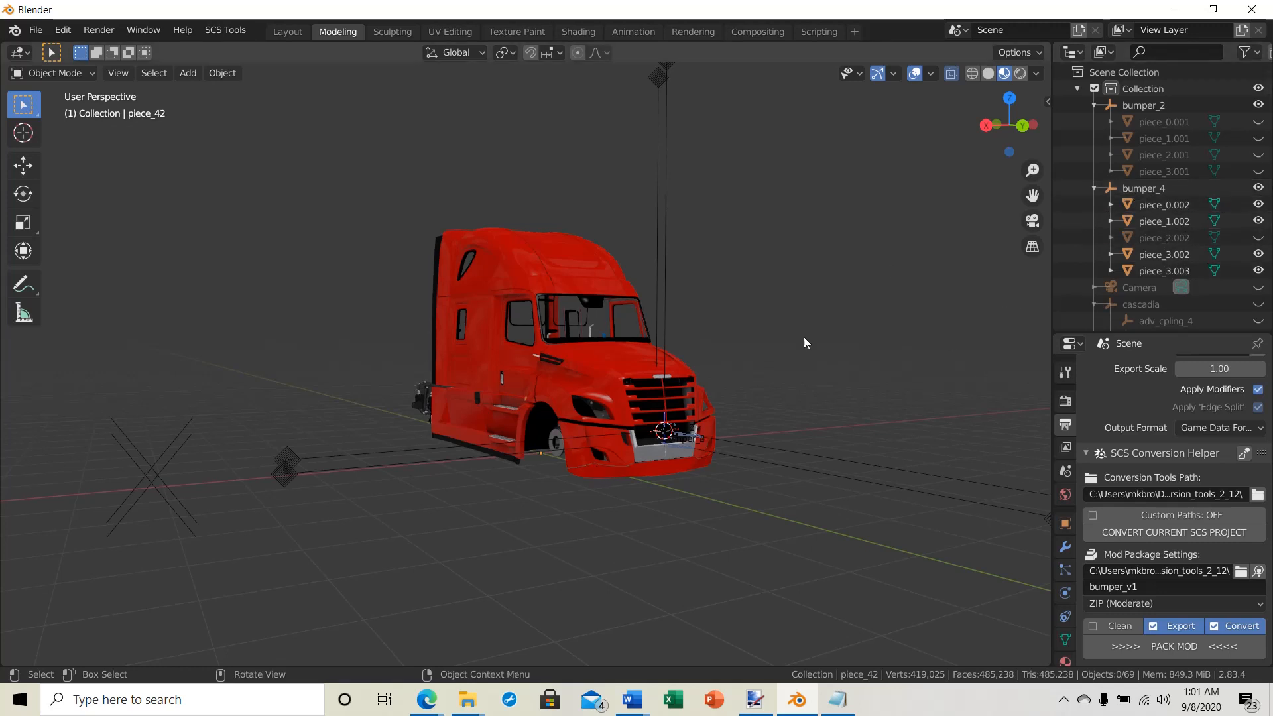
{"action": "middle_click_drag", "start_coordinate": [602, 468], "coordinate": [570, 444]}
{"action": "mouse_move", "coordinate": [698, 414]}
{"action": "middle_mouse_down"}
{"action": "mouse_move", "coordinate": [678, 440]}
{"action": "mouse_move", "coordinate": [682, 413]}
{"action": "middle_mouse_up"}
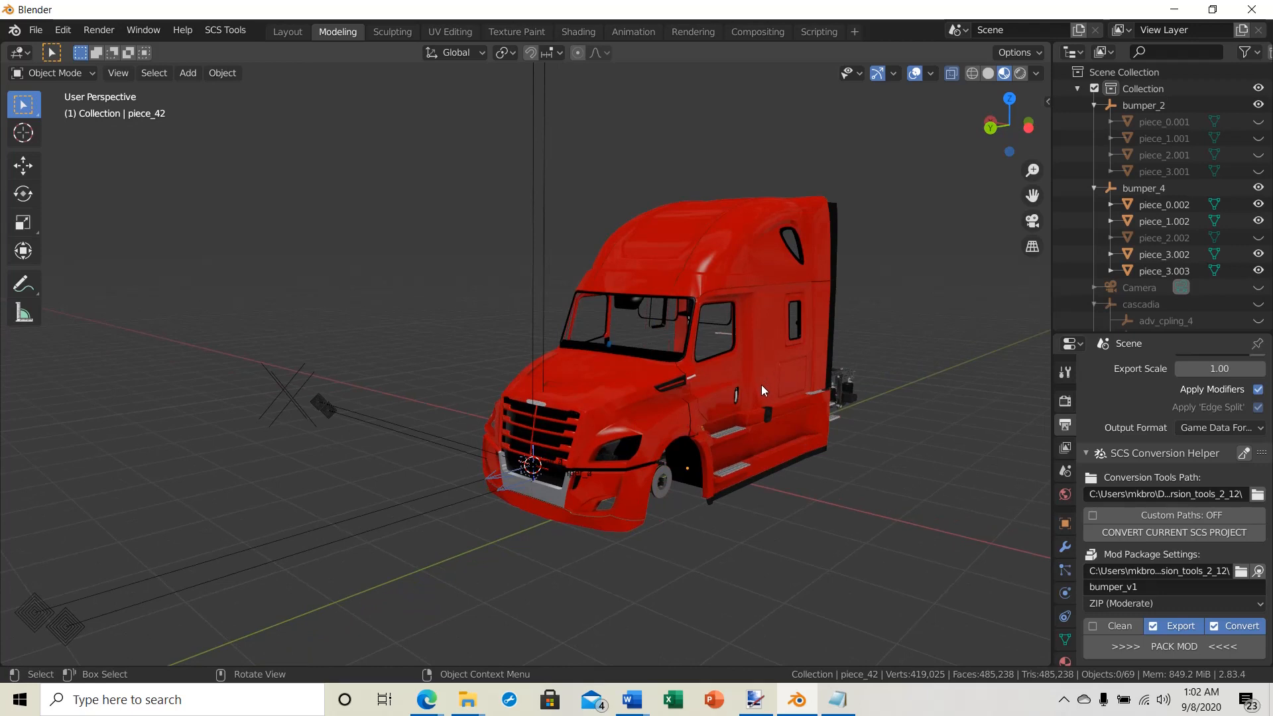
{"action": "middle_click_drag", "start_coordinate": [761, 384], "coordinate": [729, 380]}
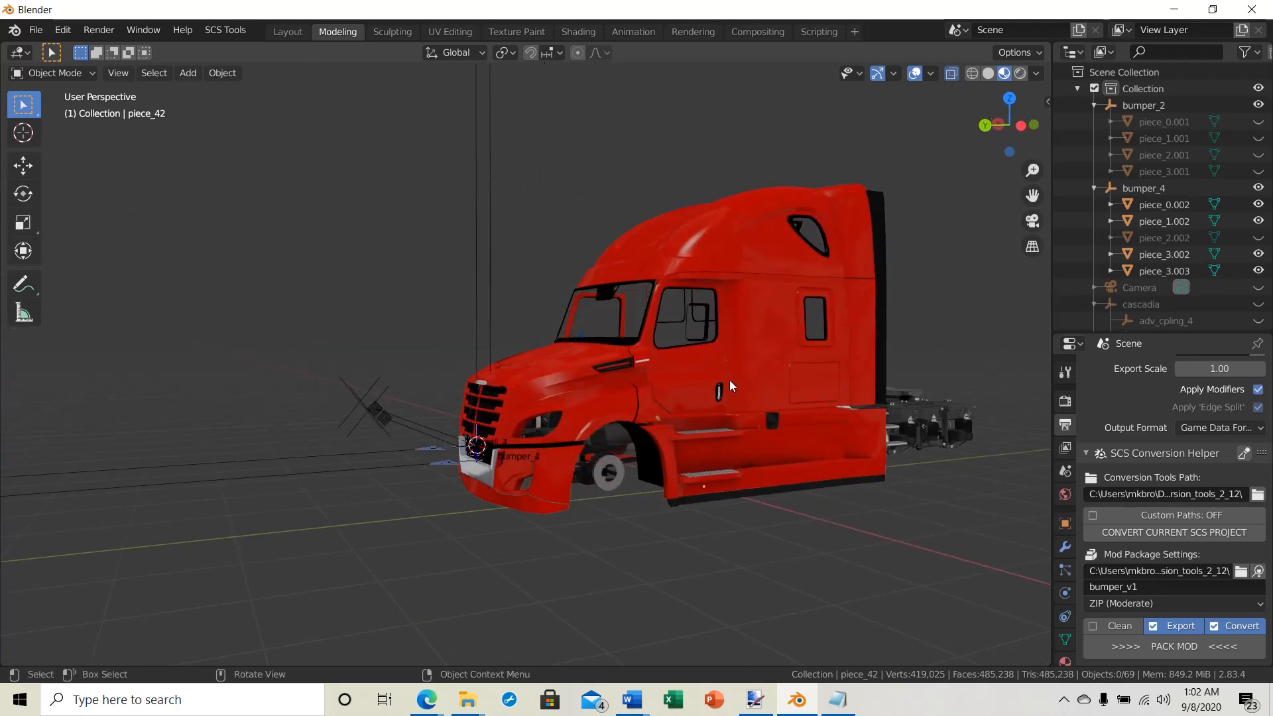
{"action": "scroll", "coordinate": [729, 380], "scroll_direction": "up", "scroll_amount": 5}
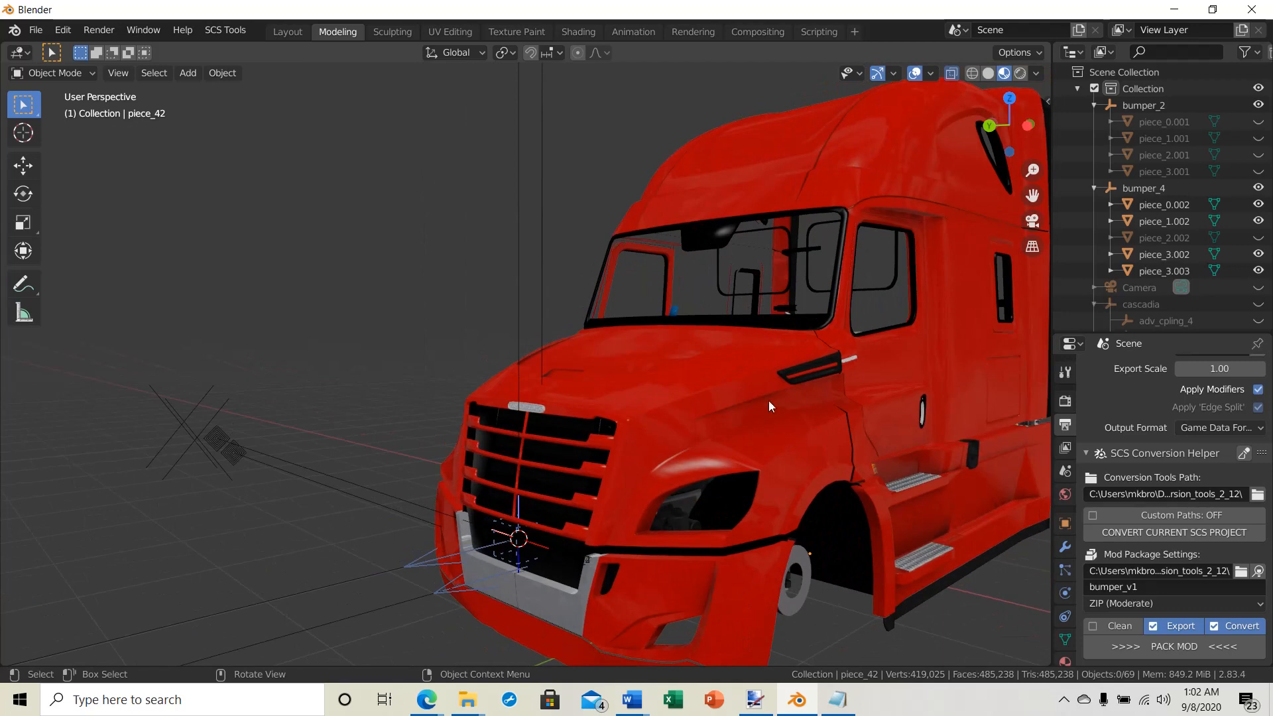
{"action": "scroll", "coordinate": [796, 417], "scroll_direction": "down", "scroll_amount": 2}
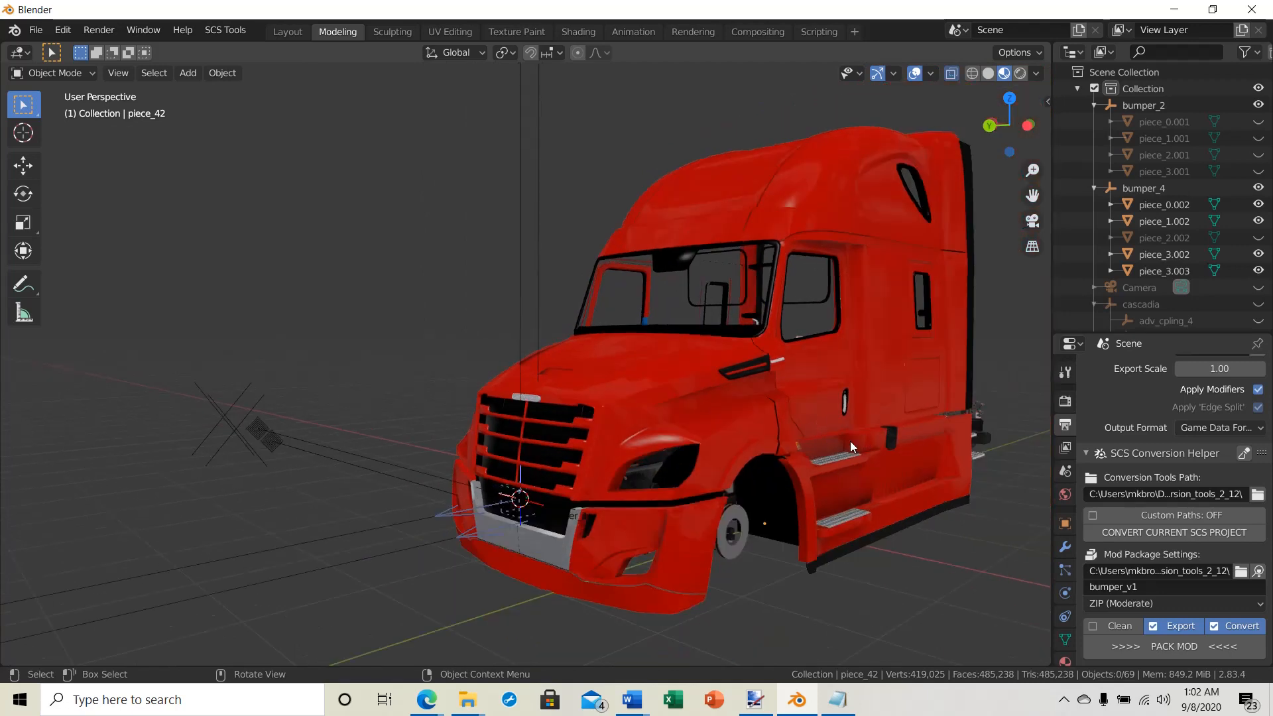
{"action": "middle_click_drag", "start_coordinate": [850, 440], "coordinate": [694, 472]}
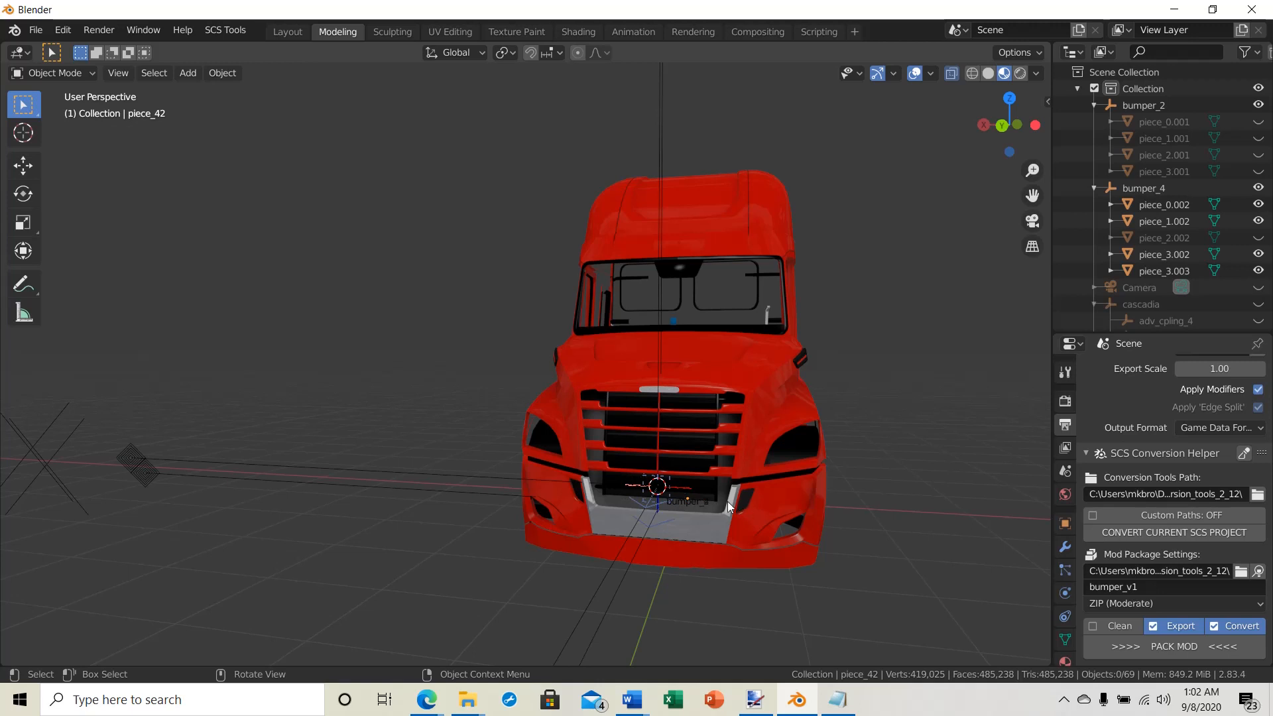
{"action": "middle_click_drag", "start_coordinate": [811, 527], "coordinate": [610, 420]}
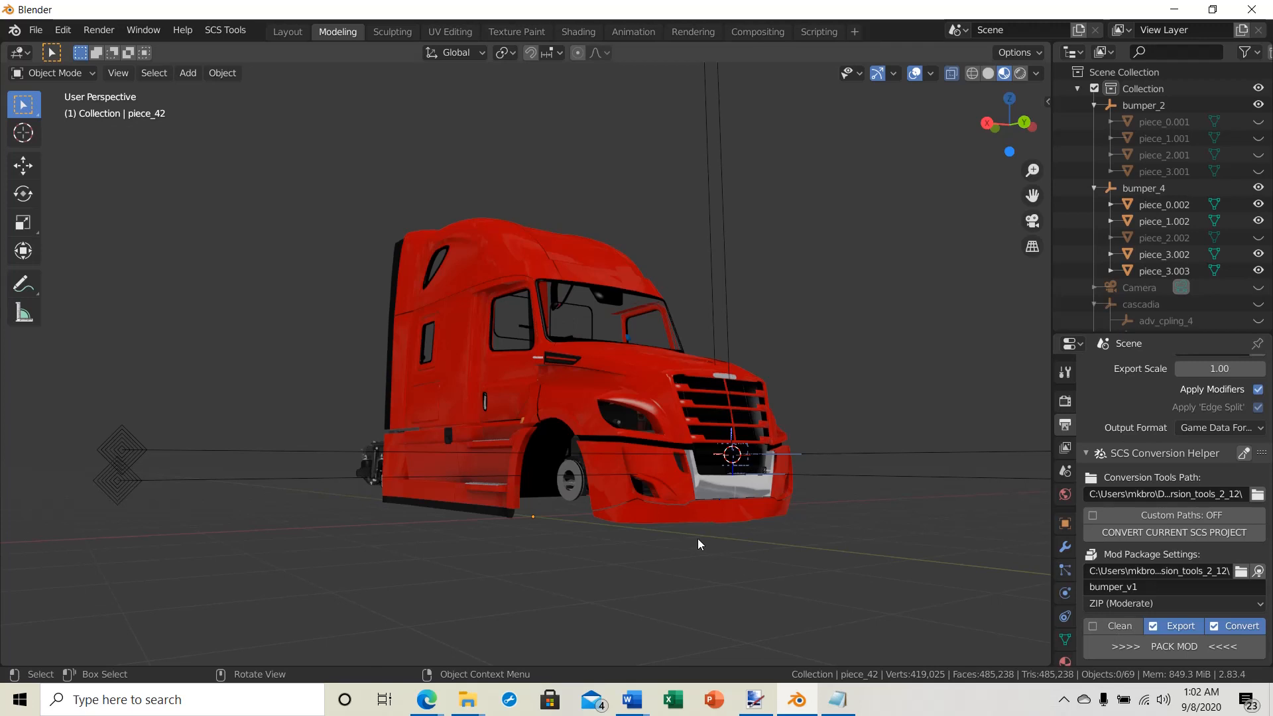
{"action": "middle_click_drag", "start_coordinate": [559, 408], "coordinate": [530, 411]}
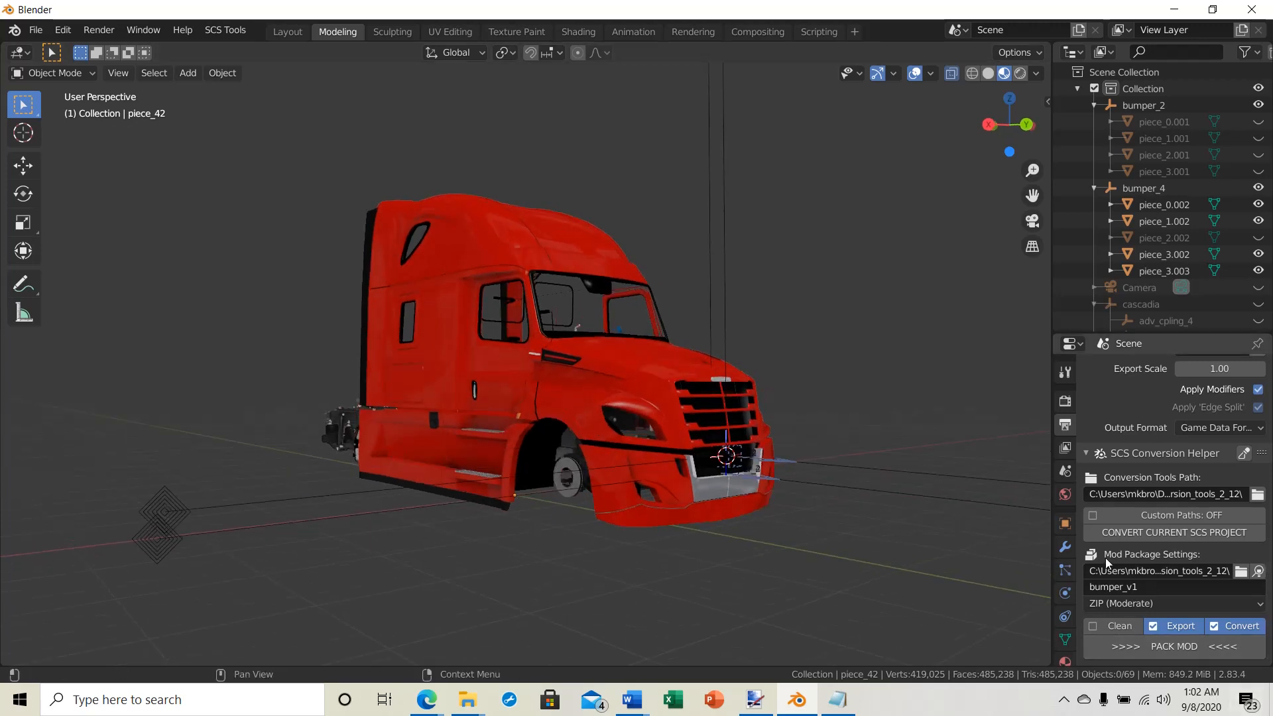
Step: Pack the bumper_v1 mod as ZIP (Moderate) with Export and Convert enabled
{"action": "left_click", "coordinate": [1173, 646]}
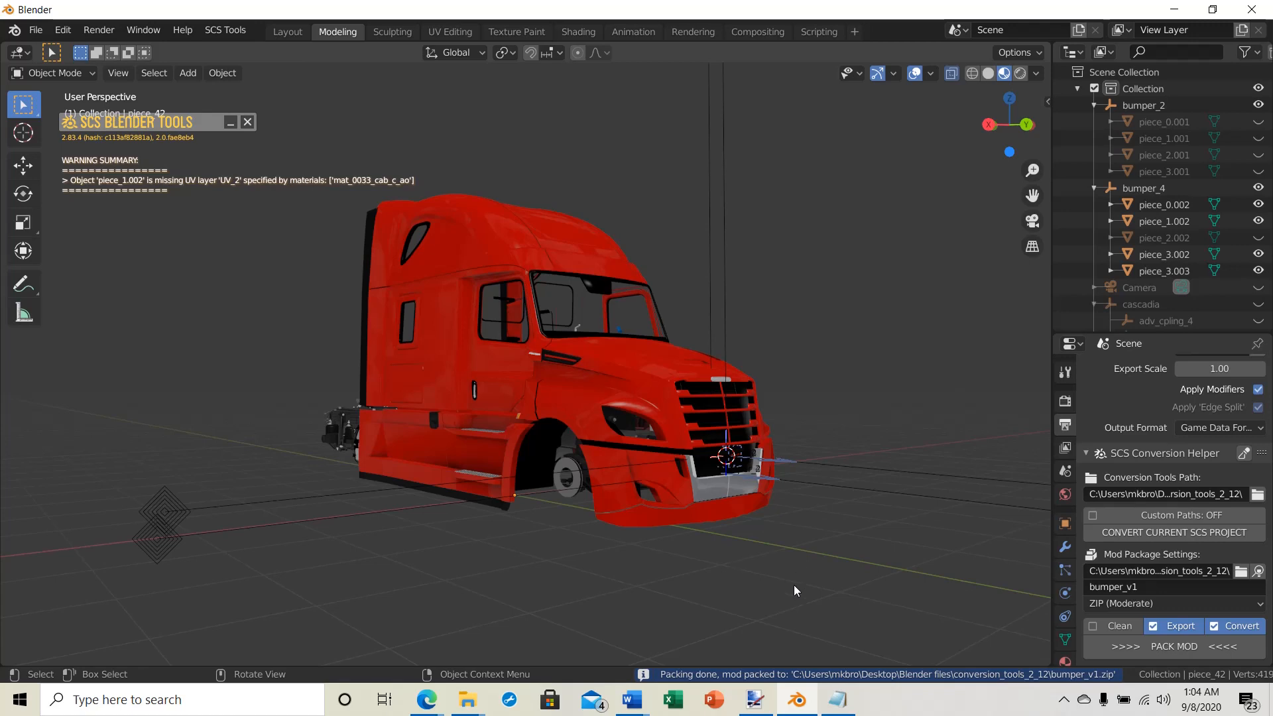
{"action": "middle_click_drag", "start_coordinate": [611, 531], "coordinate": [589, 543]}
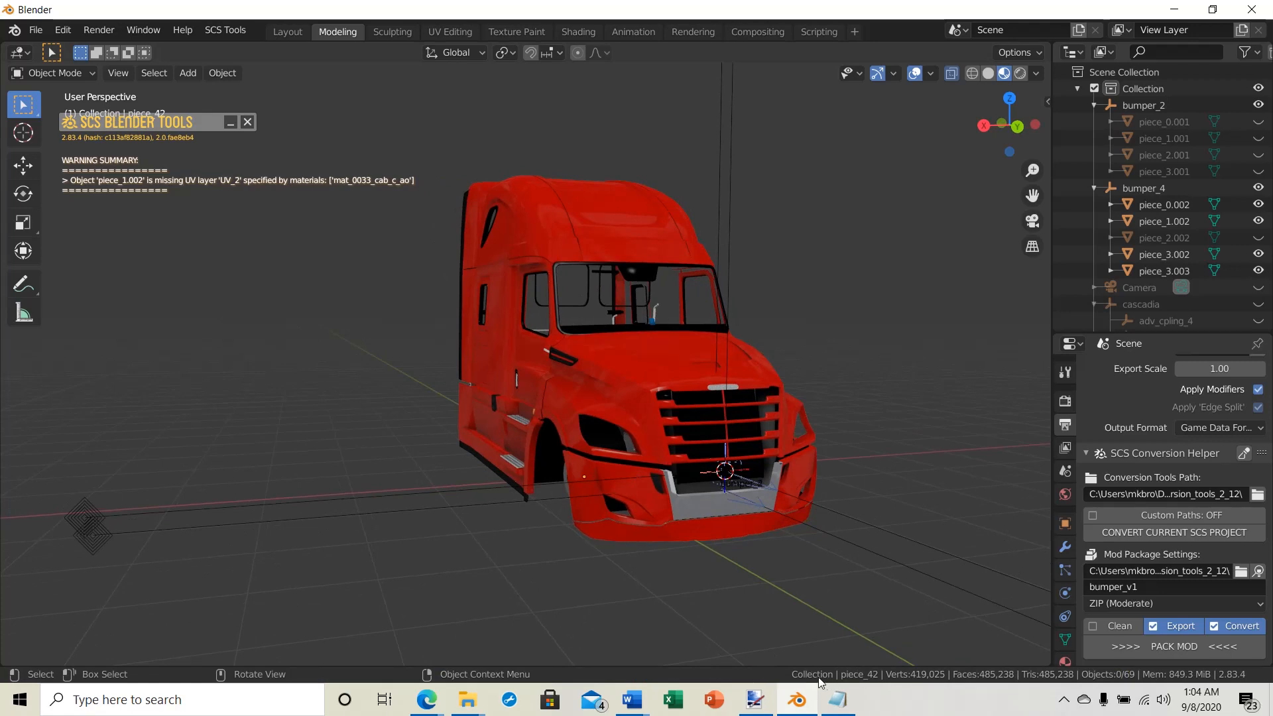
{"action": "middle_click_drag", "start_coordinate": [760, 579], "coordinate": [60, 248]}
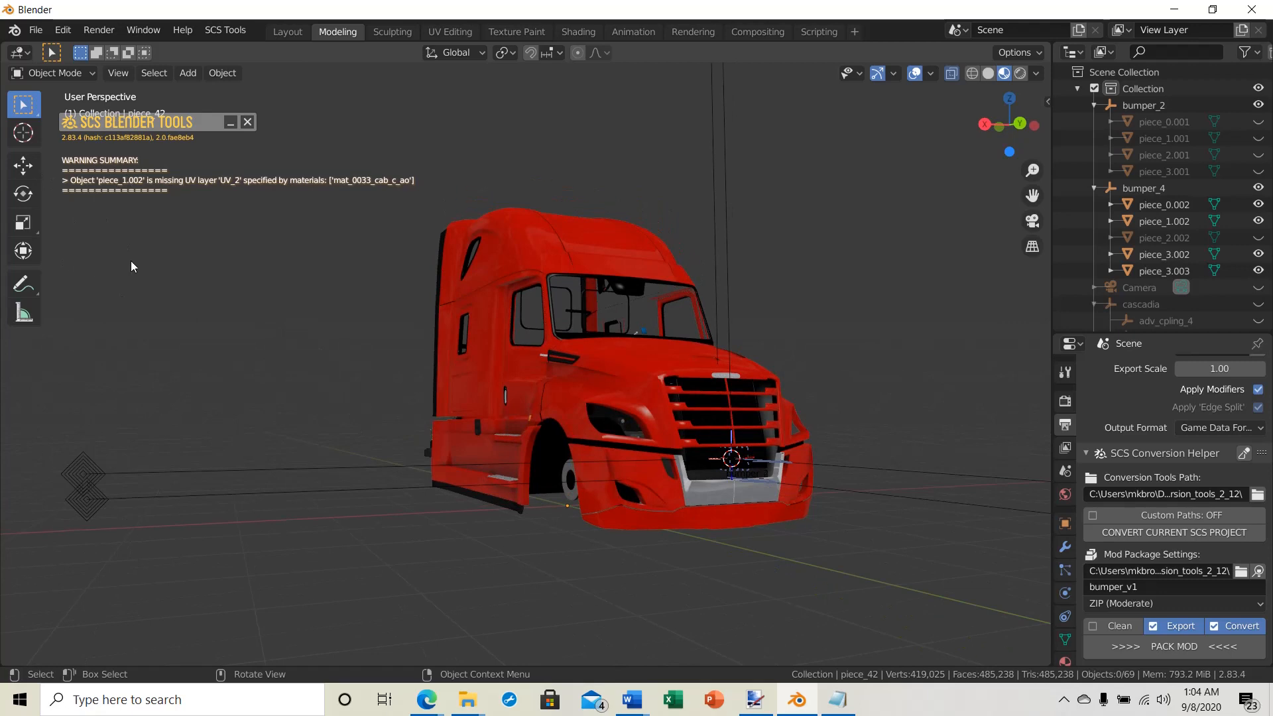
{"action": "scroll", "coordinate": [138, 267], "scroll_direction": "up", "scroll_amount": 2}
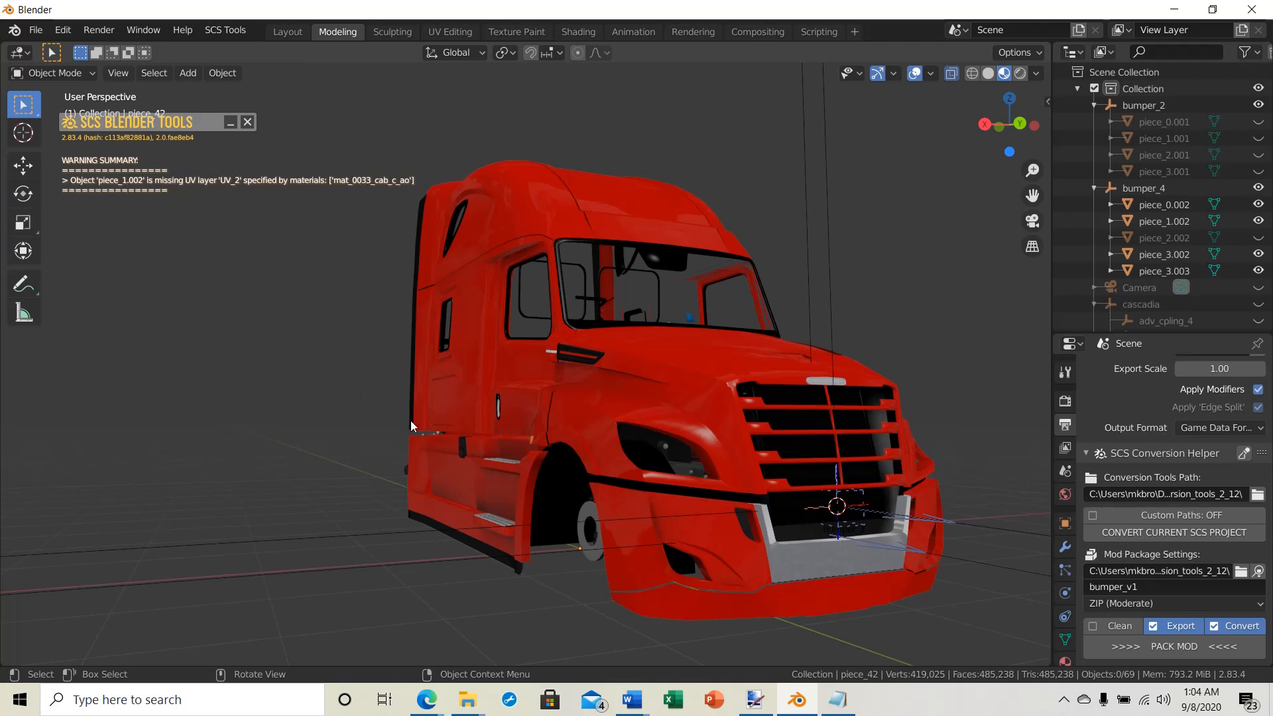
{"action": "middle_click_drag", "start_coordinate": [544, 444], "coordinate": [504, 457]}
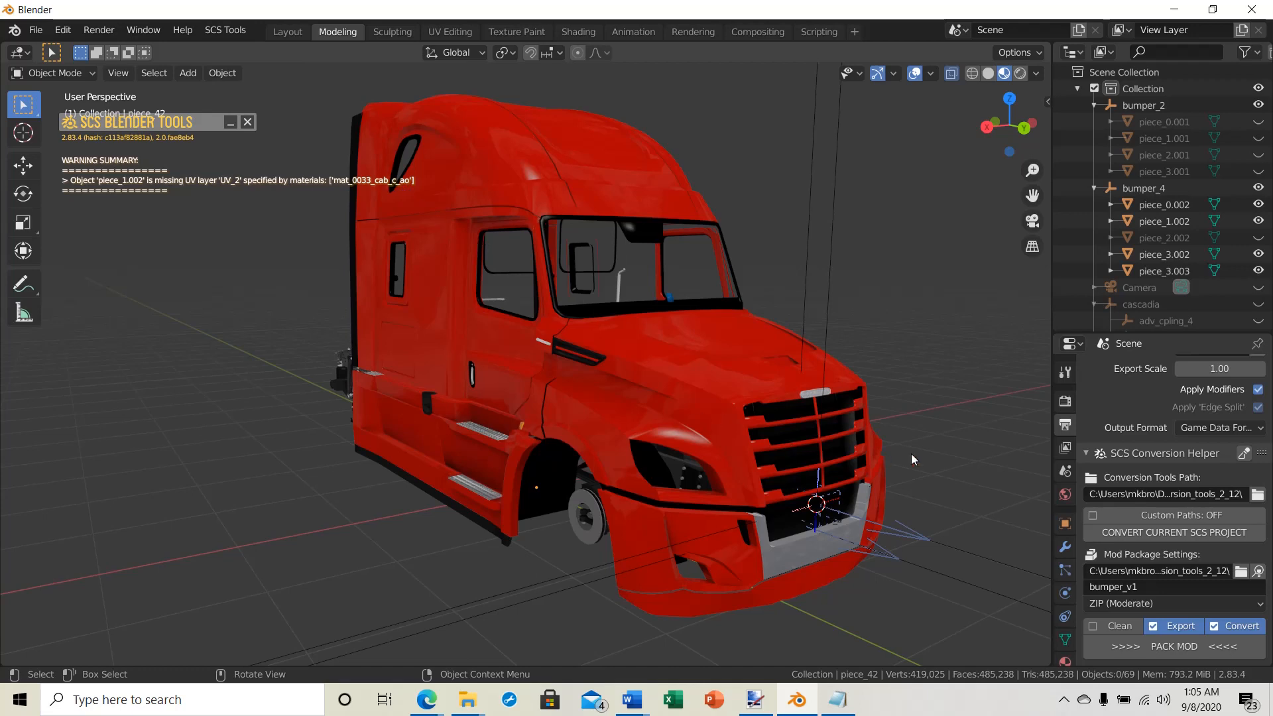
{"action": "middle_click_drag", "start_coordinate": [652, 420], "coordinate": [630, 403]}
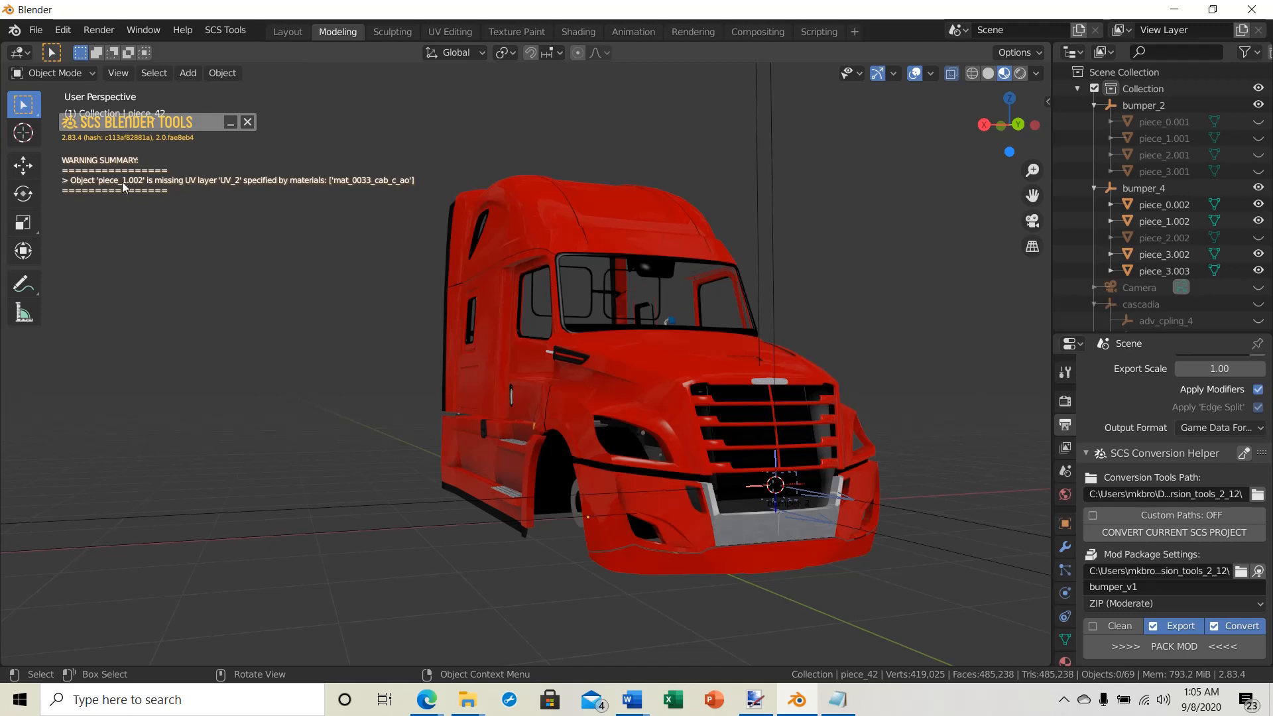
Step: Select piece_1.002 under bumper_4 and examine the base texture's UV mapping in its material mat_0033_cab_c_ao
{"action": "left_click", "coordinate": [1149, 221]}
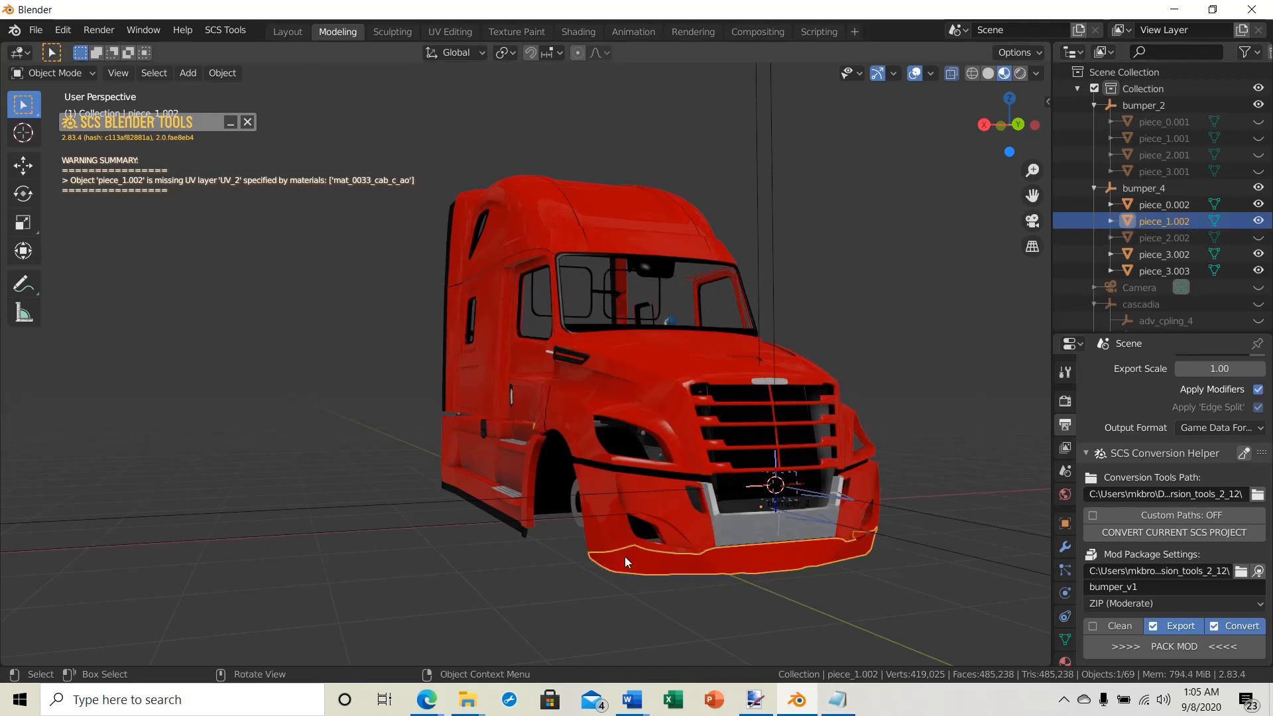
{"action": "scroll", "coordinate": [905, 381], "scroll_direction": "down", "scroll_amount": 2}
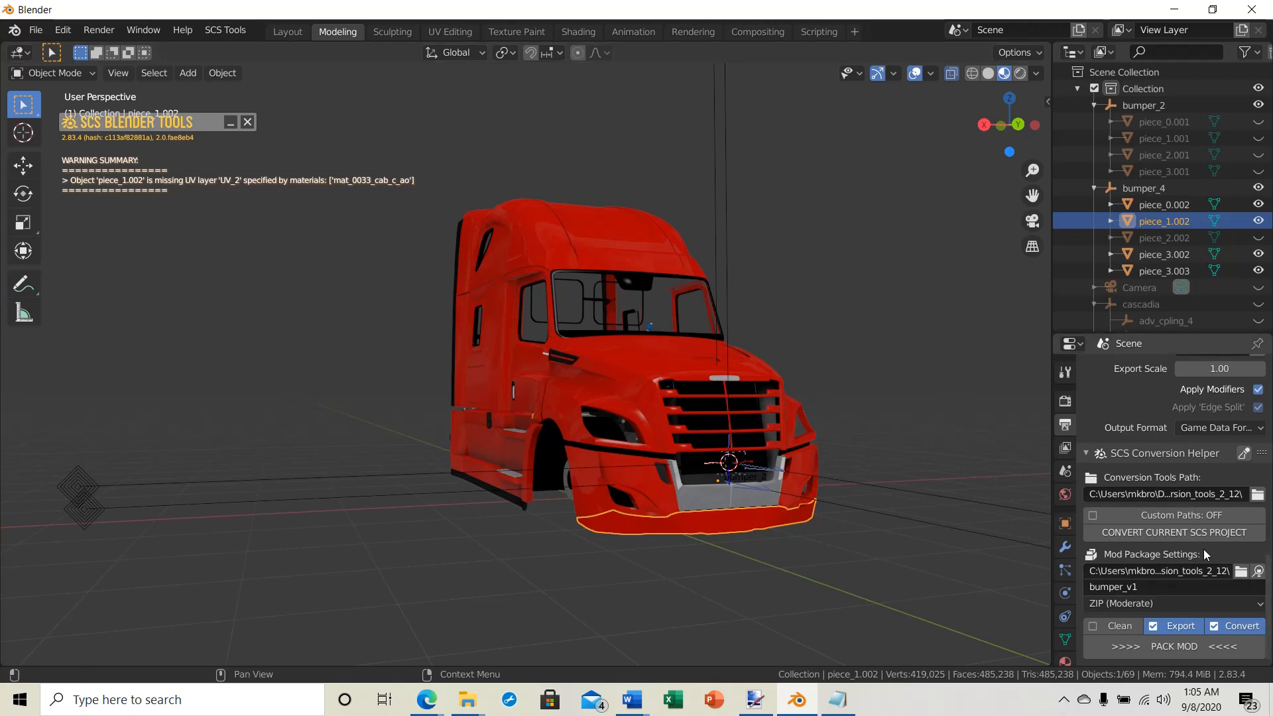
{"action": "left_click", "coordinate": [1066, 662]}
{"action": "scroll", "coordinate": [1196, 358], "scroll_direction": "down", "scroll_amount": 10}
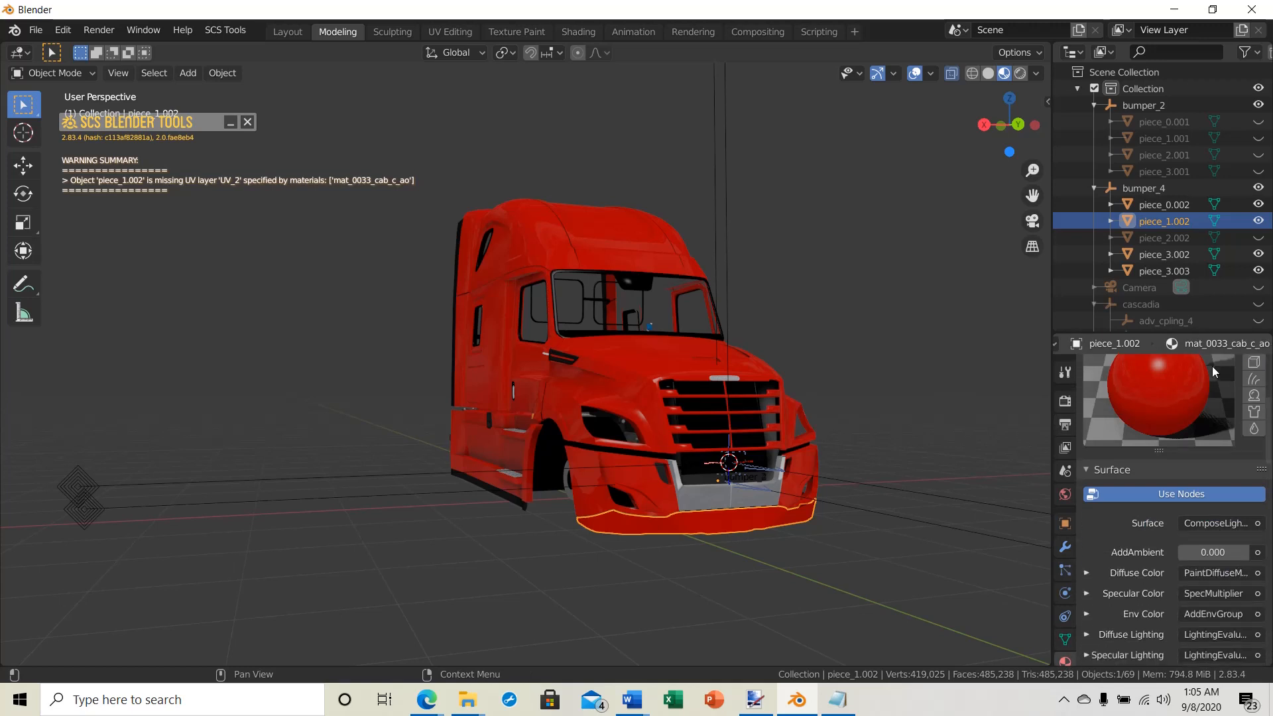
{"action": "scroll", "coordinate": [1222, 358], "scroll_direction": "down", "scroll_amount": 3}
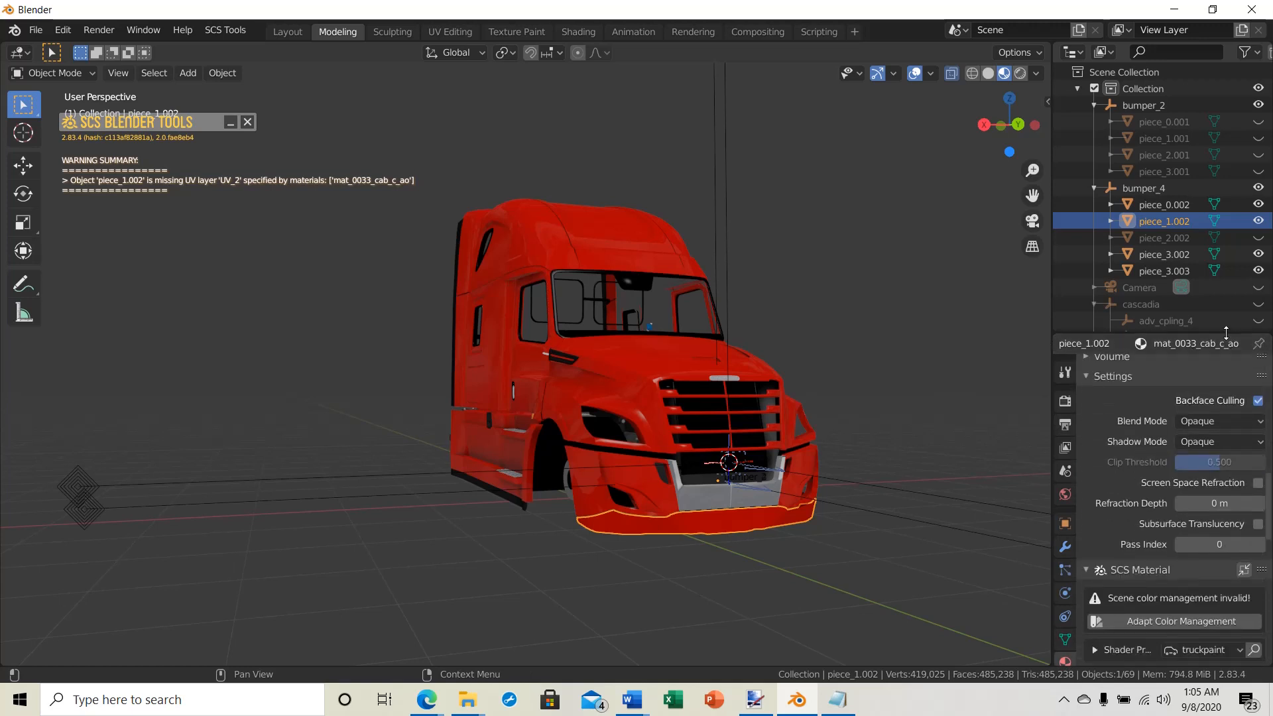
{"action": "scroll", "coordinate": [1136, 537], "scroll_direction": "down", "scroll_amount": 8}
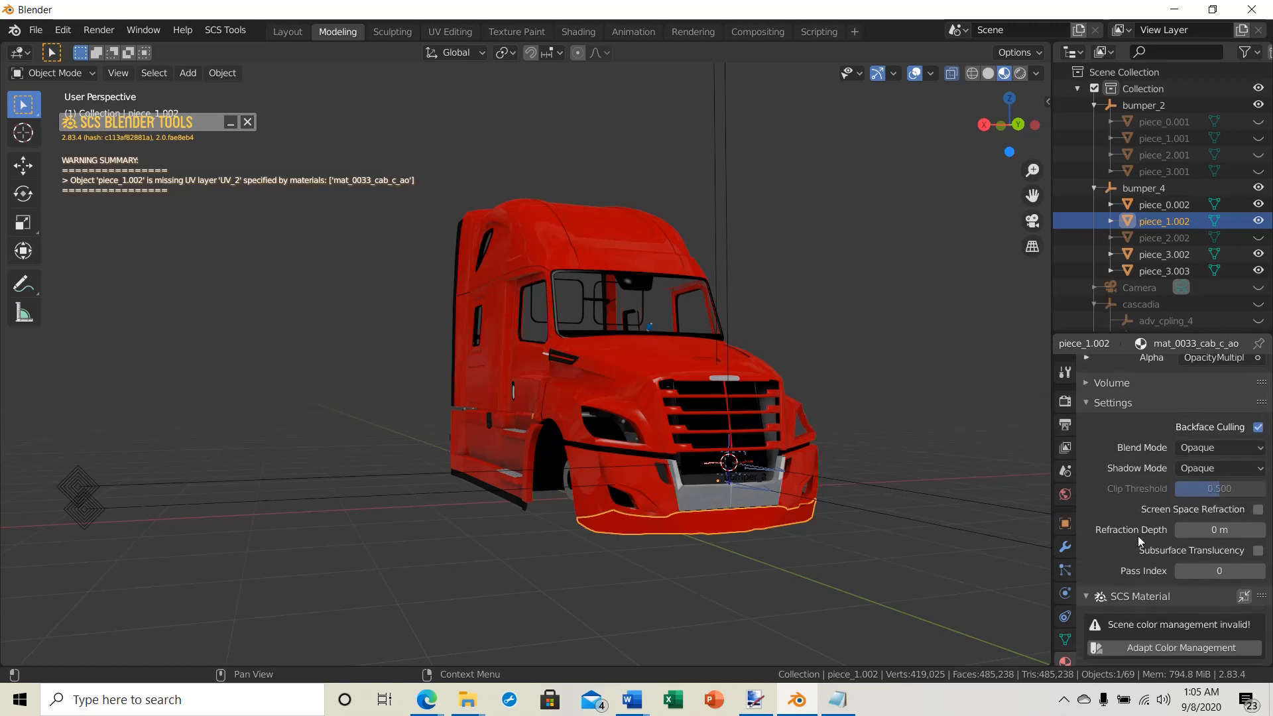
{"action": "scroll", "coordinate": [1142, 531], "scroll_direction": "down", "scroll_amount": 8}
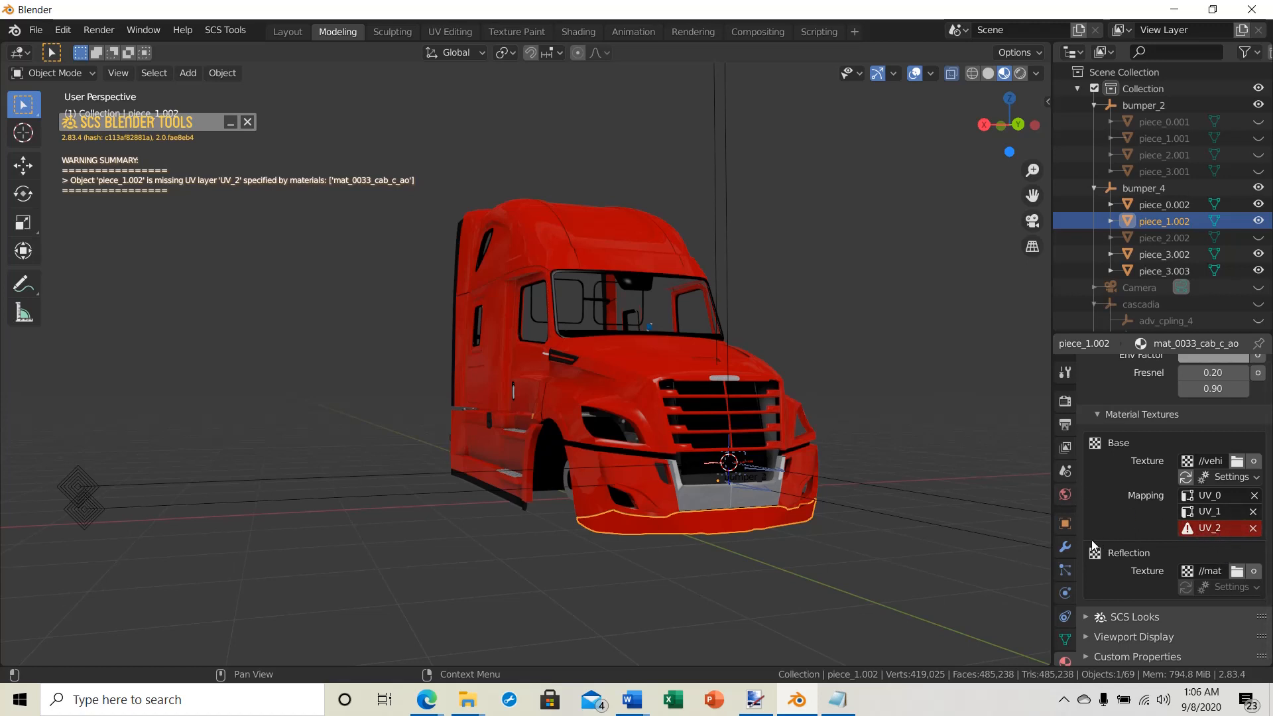
Step: Add a third UV map to piece_1.002's mesh data and name it UV_2
{"action": "scroll", "coordinate": [1044, 596], "scroll_direction": "down", "scroll_amount": 2}
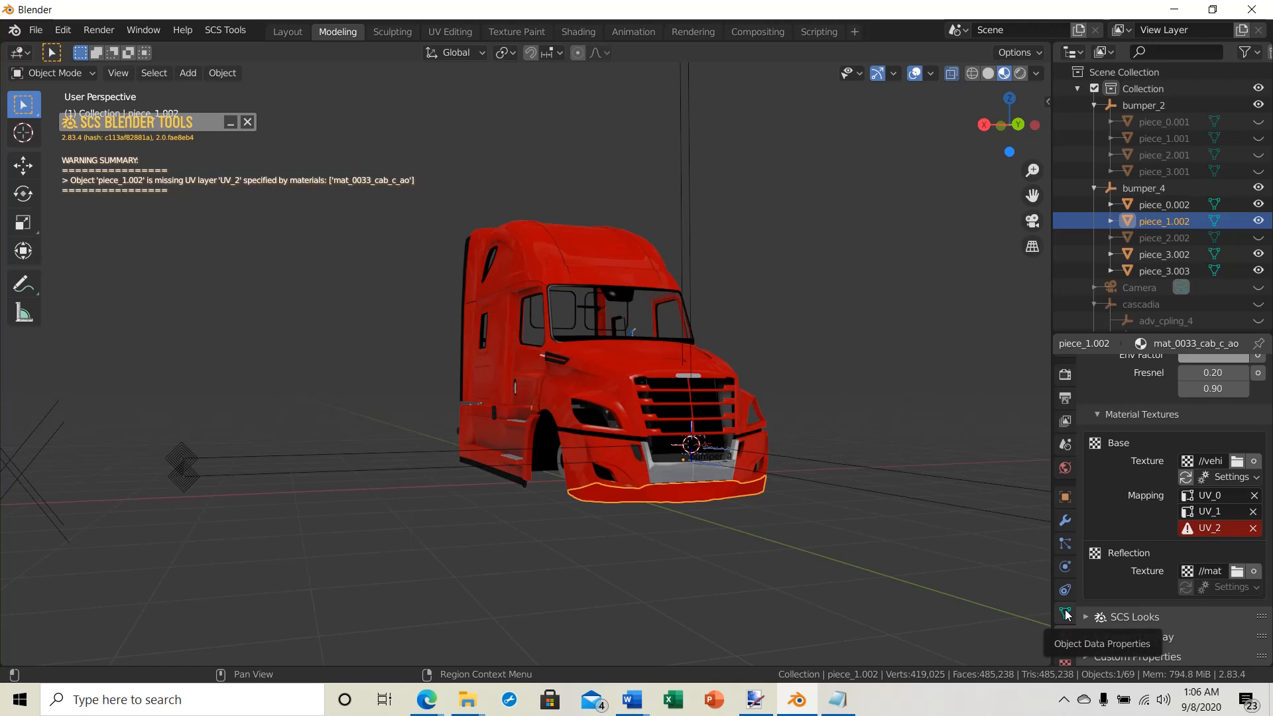
{"action": "left_click", "coordinate": [1066, 615]}
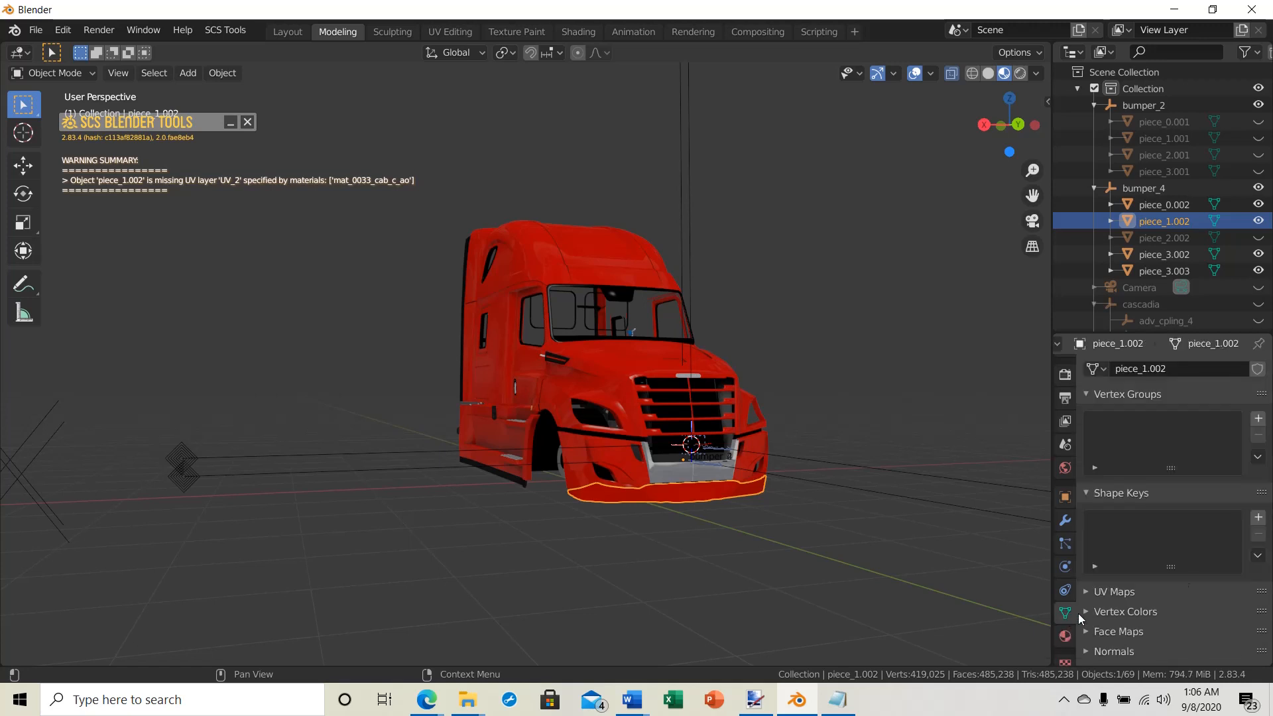
{"action": "scroll", "coordinate": [1190, 473], "scroll_direction": "down", "scroll_amount": 2}
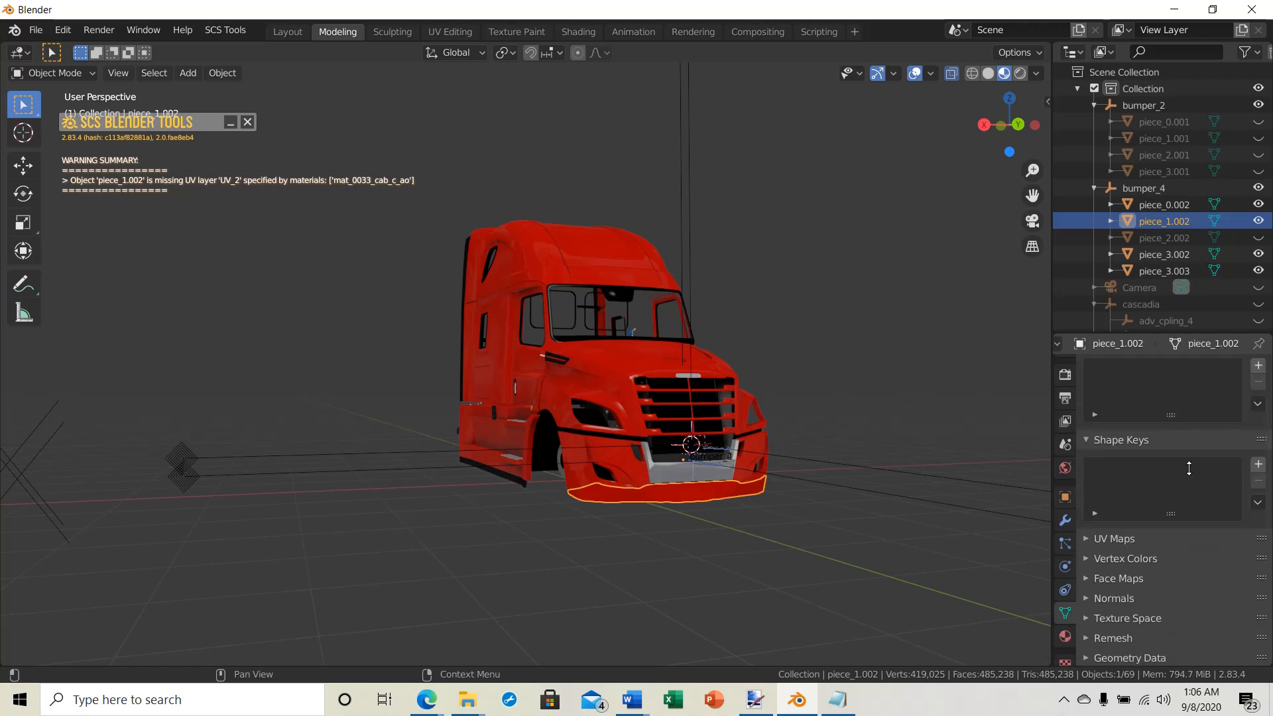
{"action": "left_click", "coordinate": [1086, 539]}
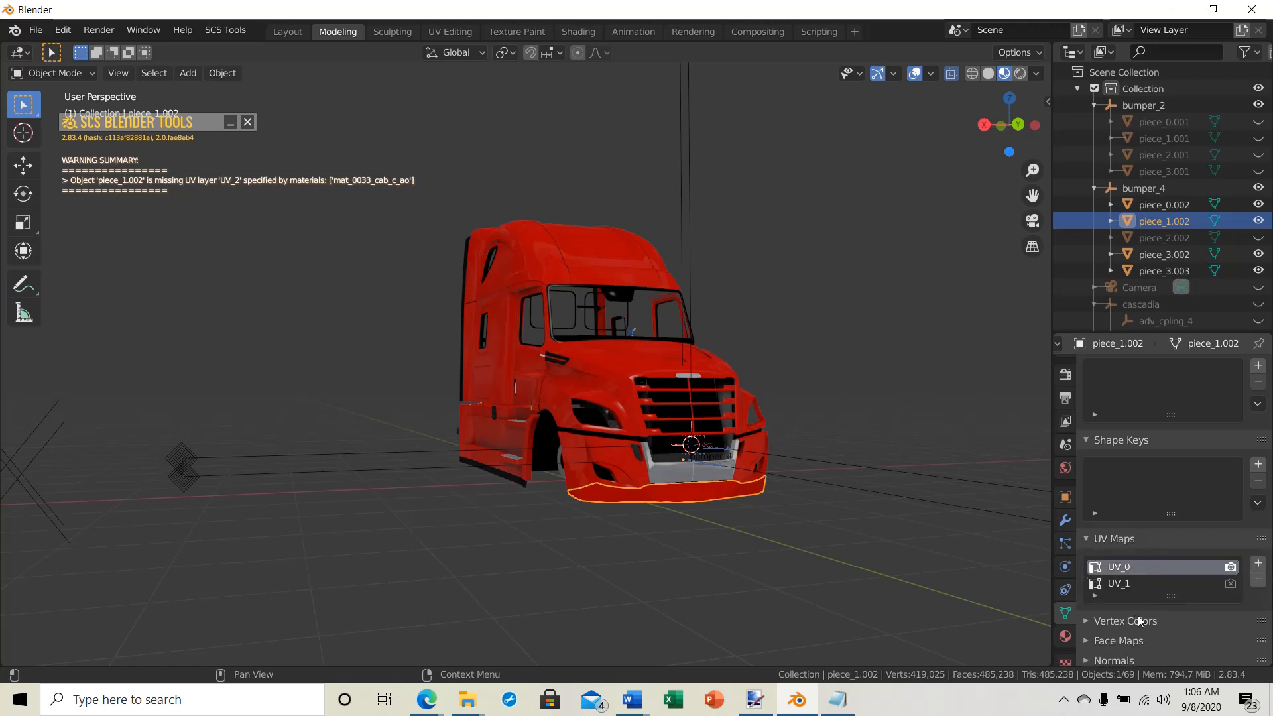
{"action": "scroll", "coordinate": [1136, 571], "scroll_direction": "down", "scroll_amount": 3}
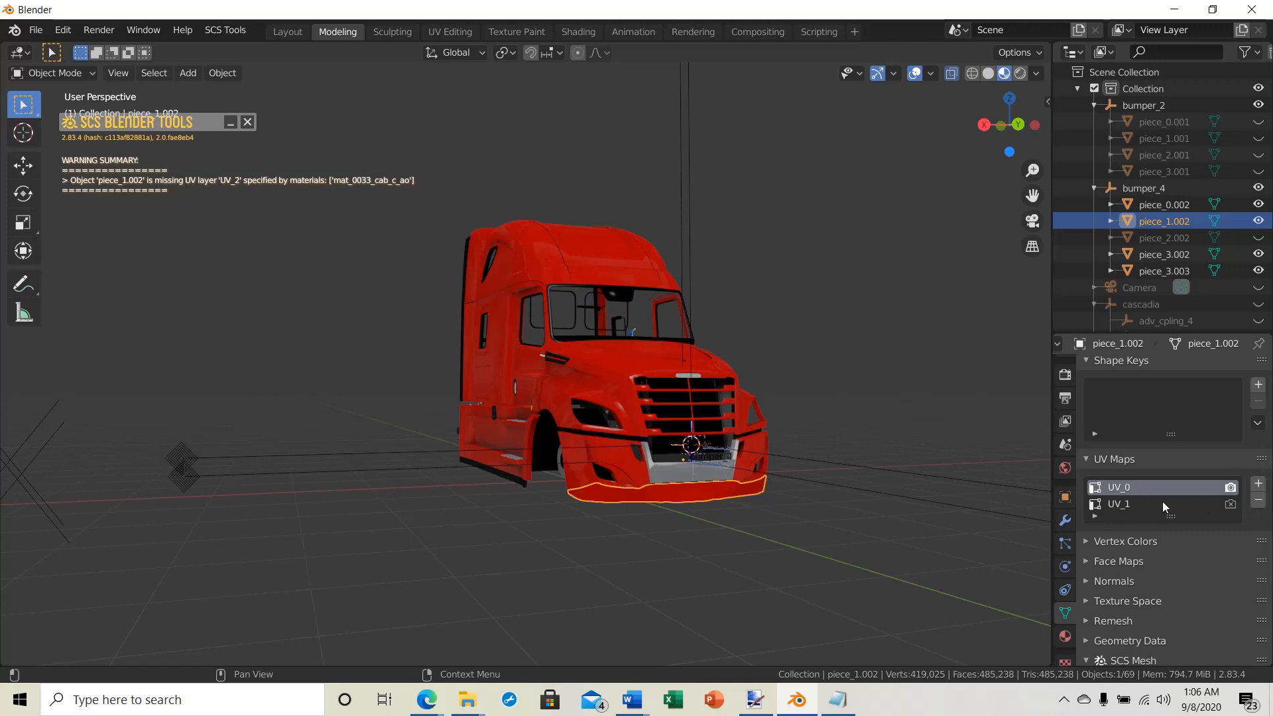
{"action": "left_click", "coordinate": [1258, 485]}
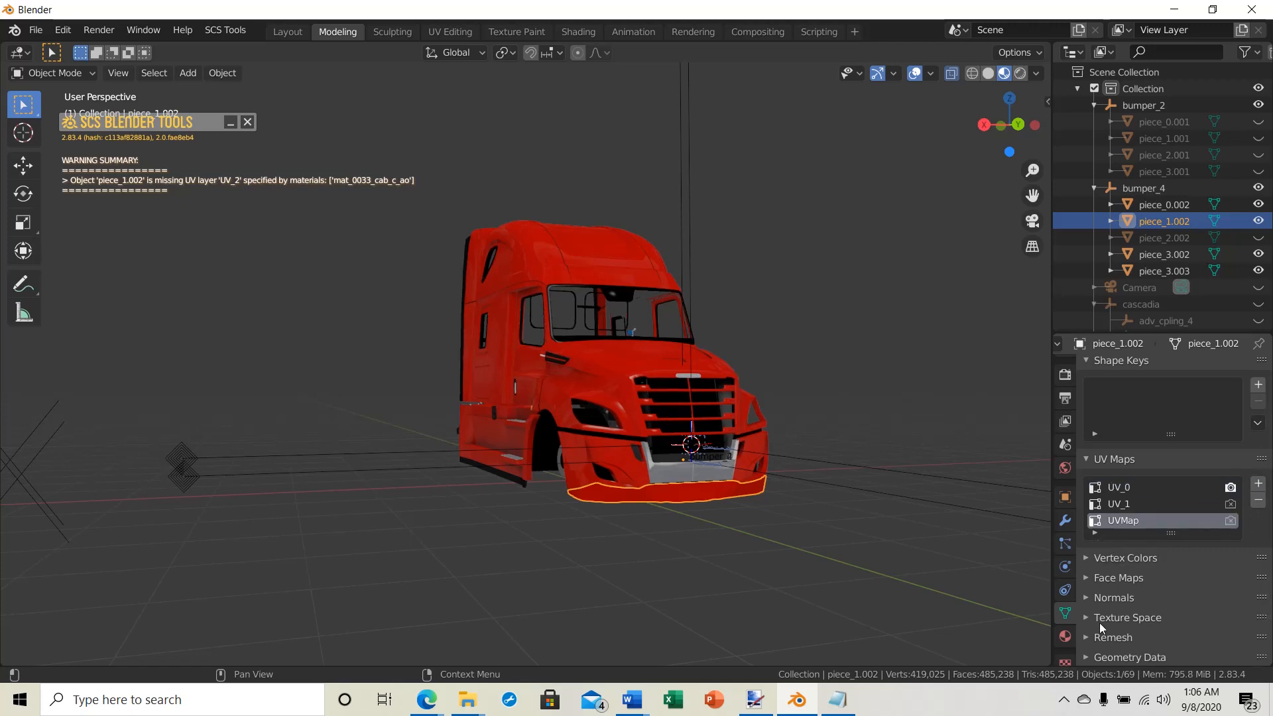
{"action": "double_click", "coordinate": [1131, 521]}
{"action": "key", "text": "BackSpace"}
{"action": "key", "text": "Return"}
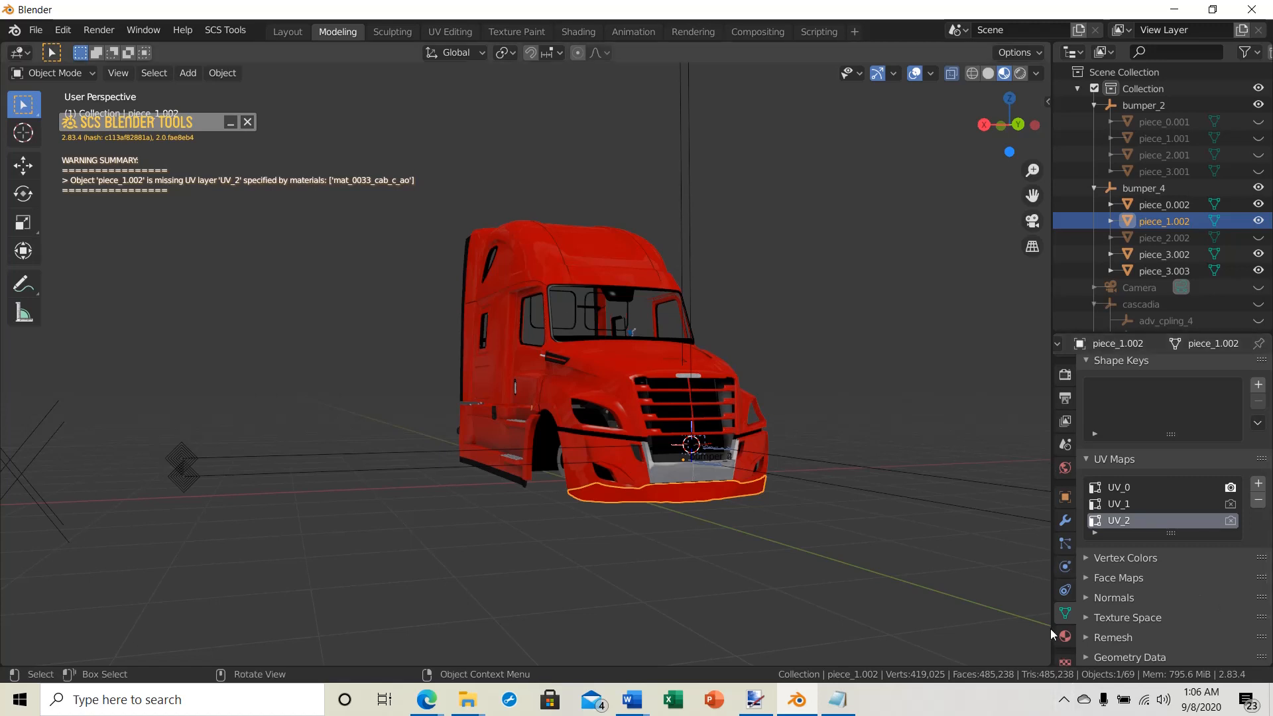
Step: Check the base texture's UV mapping entries in piece_1.002's material mat_0033_cab_c_ao
{"action": "scroll", "coordinate": [1065, 618], "scroll_direction": "down", "scroll_amount": 1}
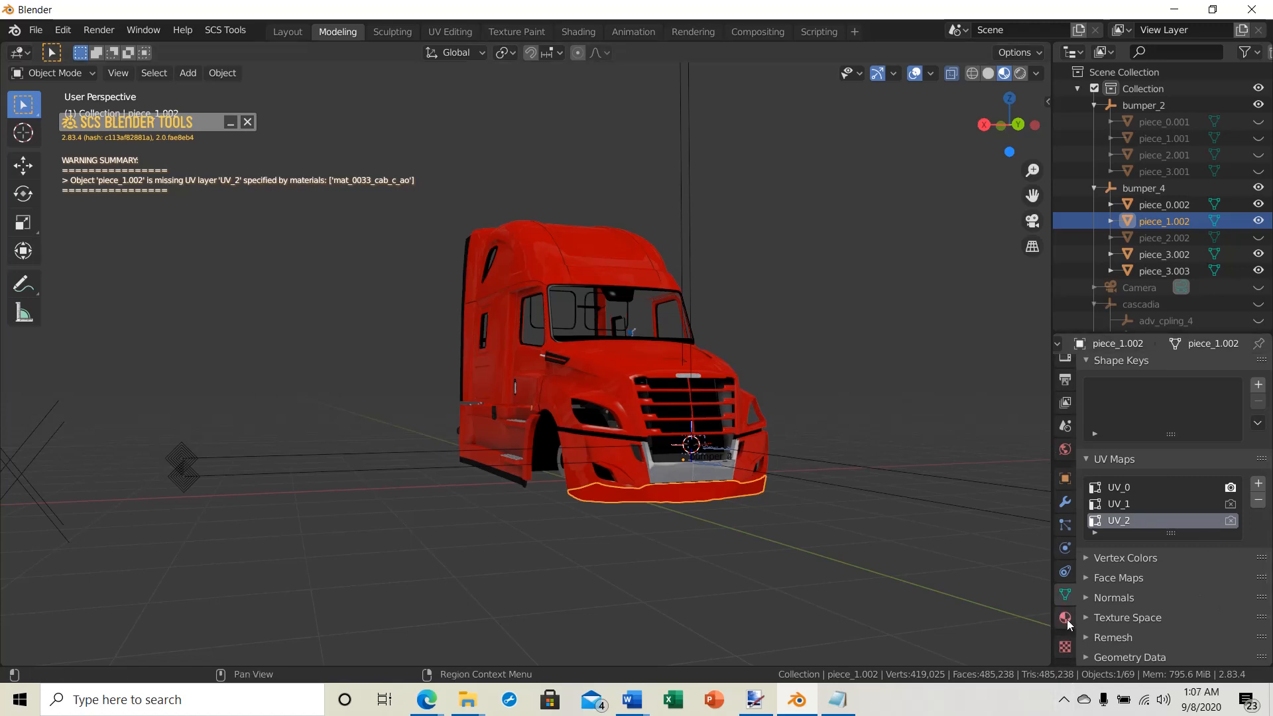
{"action": "left_click", "coordinate": [1065, 619]}
{"action": "scroll", "coordinate": [1100, 578], "scroll_direction": "up", "scroll_amount": 1}
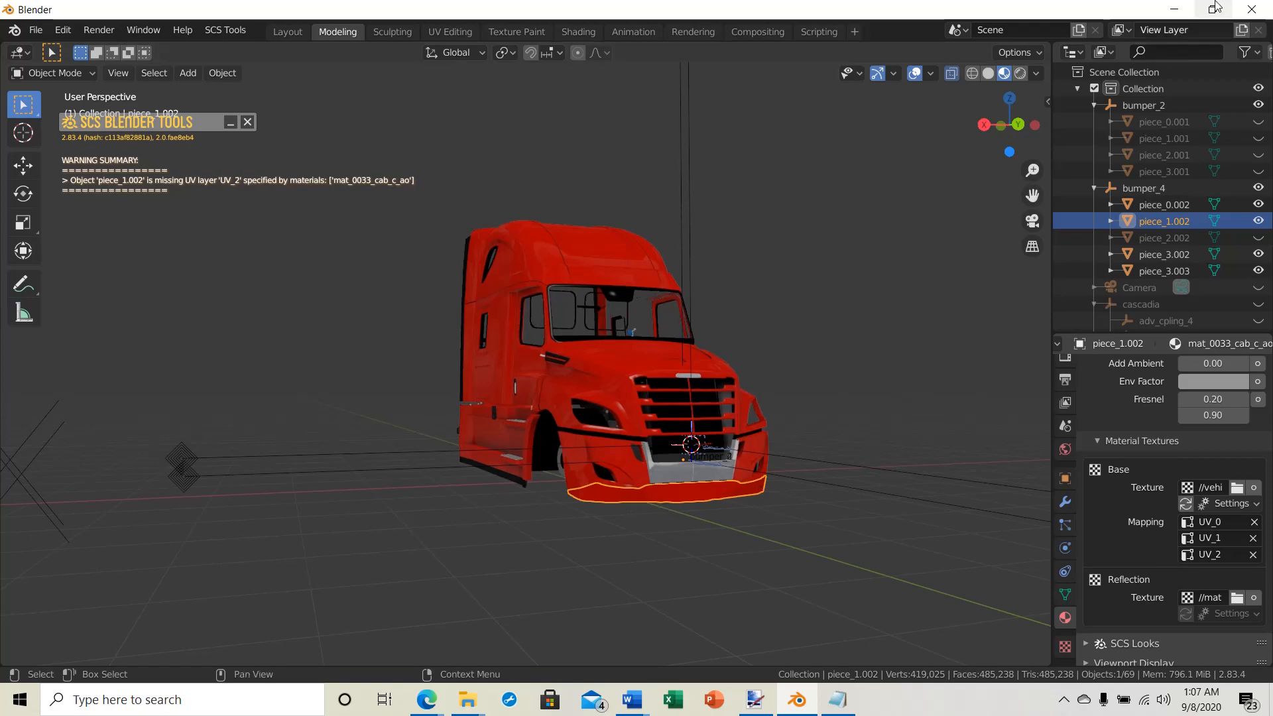
Step: Open the base folder inside Freightliner_Cascadia_2018_1.16 in File Explorer and return to Blender
{"action": "left_click", "coordinate": [1174, 9]}
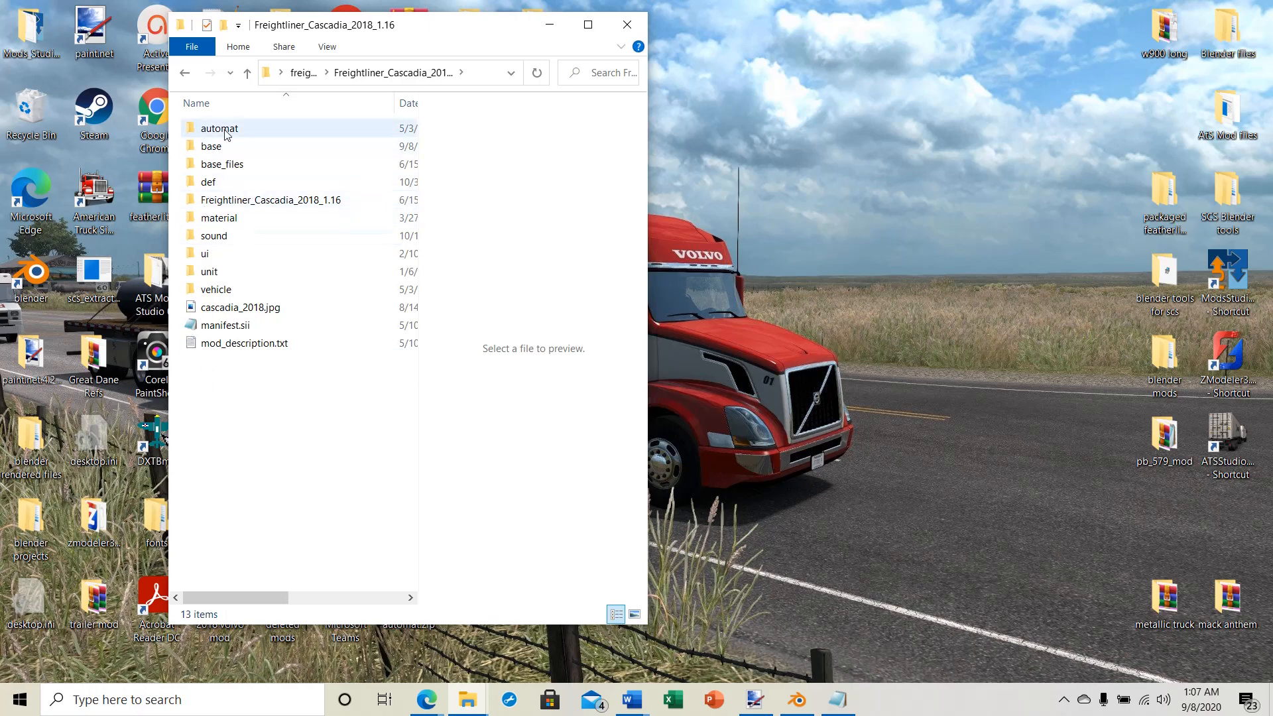
{"action": "double_click", "coordinate": [211, 146]}
{"action": "left_click", "coordinate": [800, 701]}
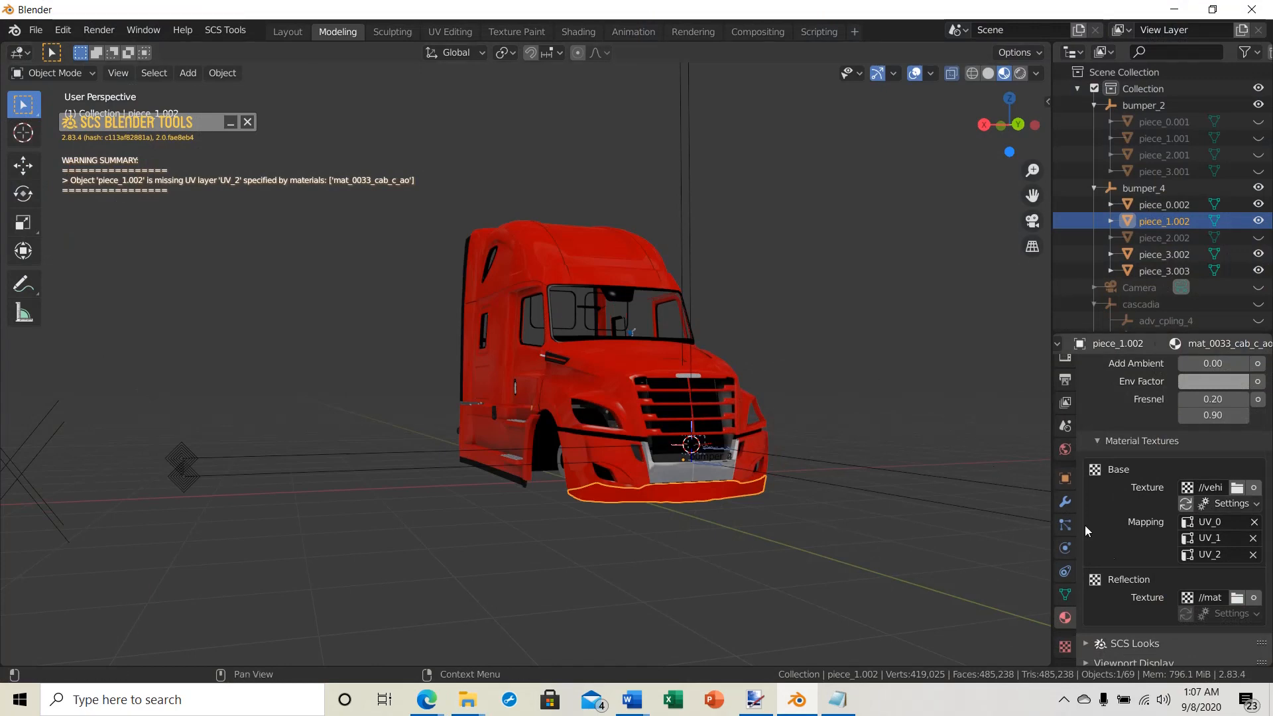
Step: Set the mod package destination to the base folder in Freightliner_Cascadia_2018_1.16, inside "freightliner cascadia" on the desktop
{"action": "scroll", "coordinate": [1083, 526], "scroll_direction": "down", "scroll_amount": 1}
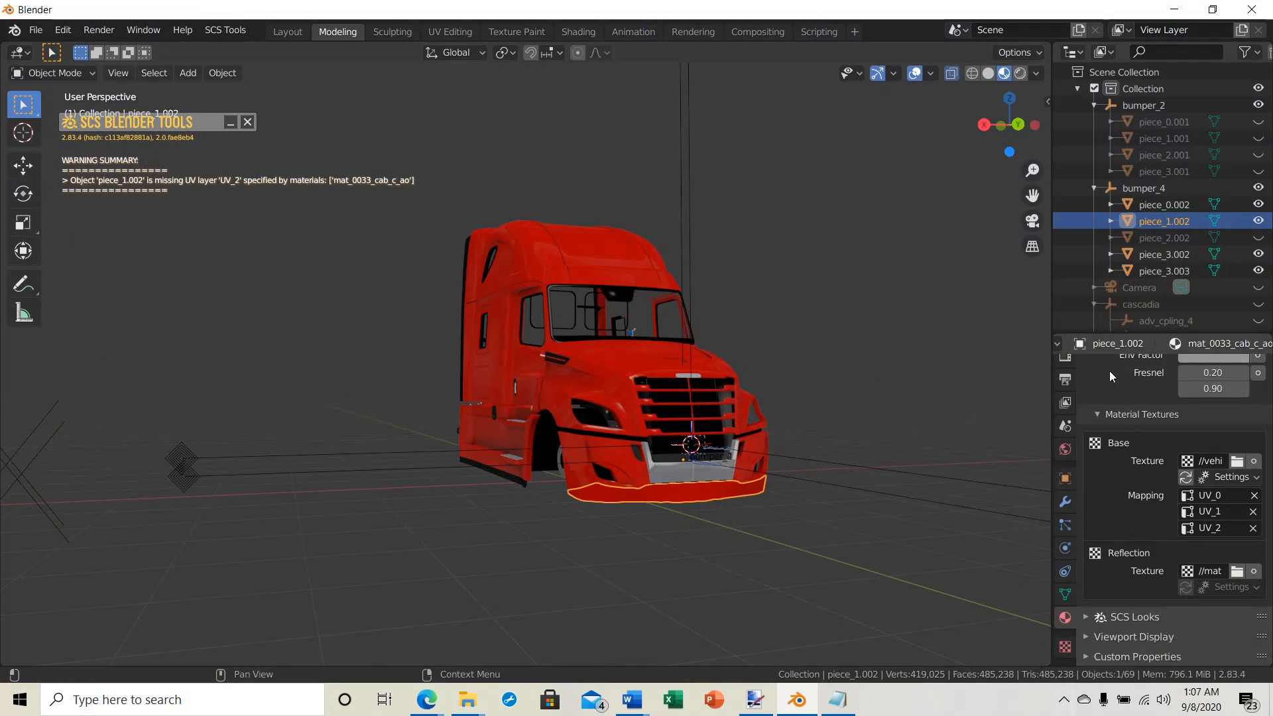
{"action": "left_click", "coordinate": [1064, 378]}
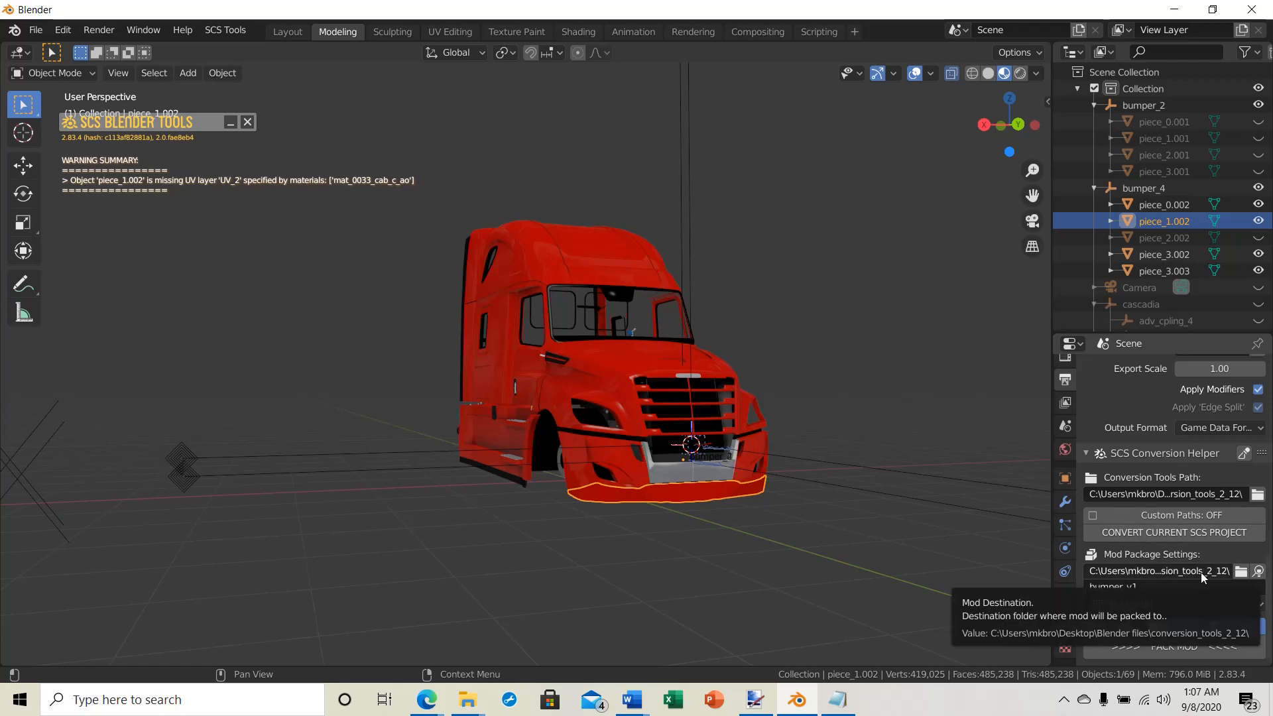
{"action": "left_click", "coordinate": [1239, 571]}
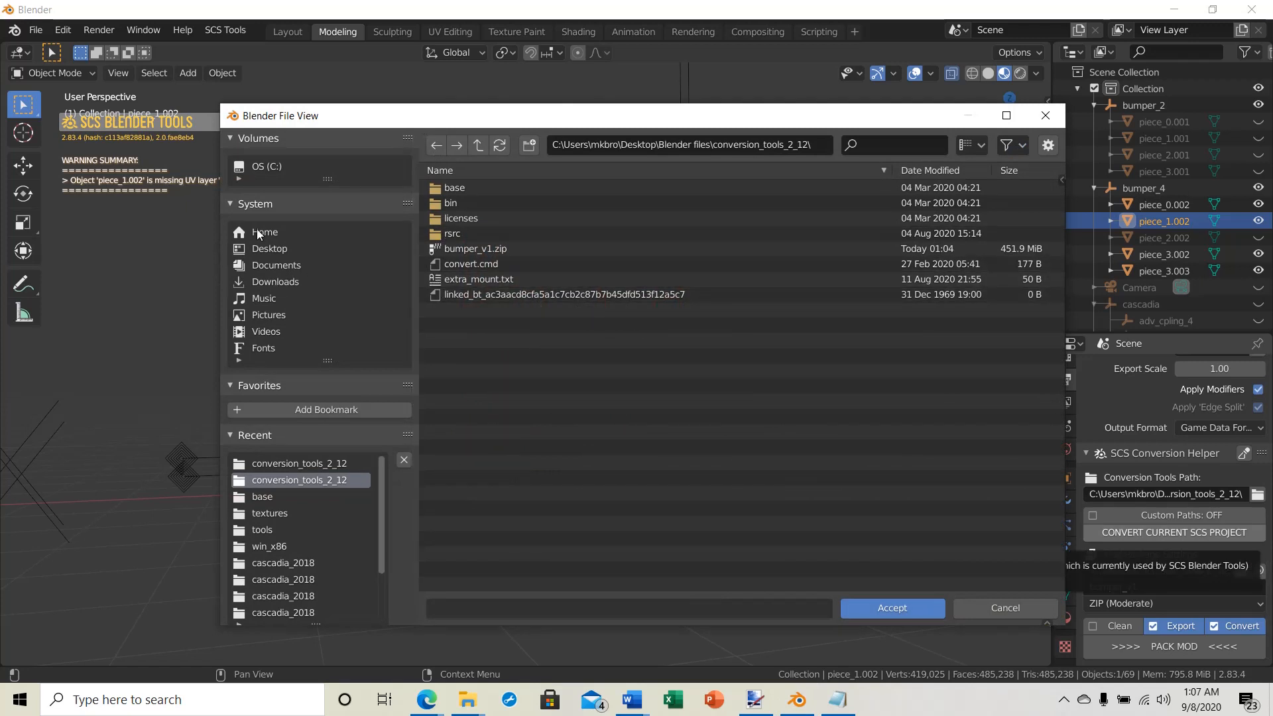
{"action": "left_click", "coordinate": [255, 249]}
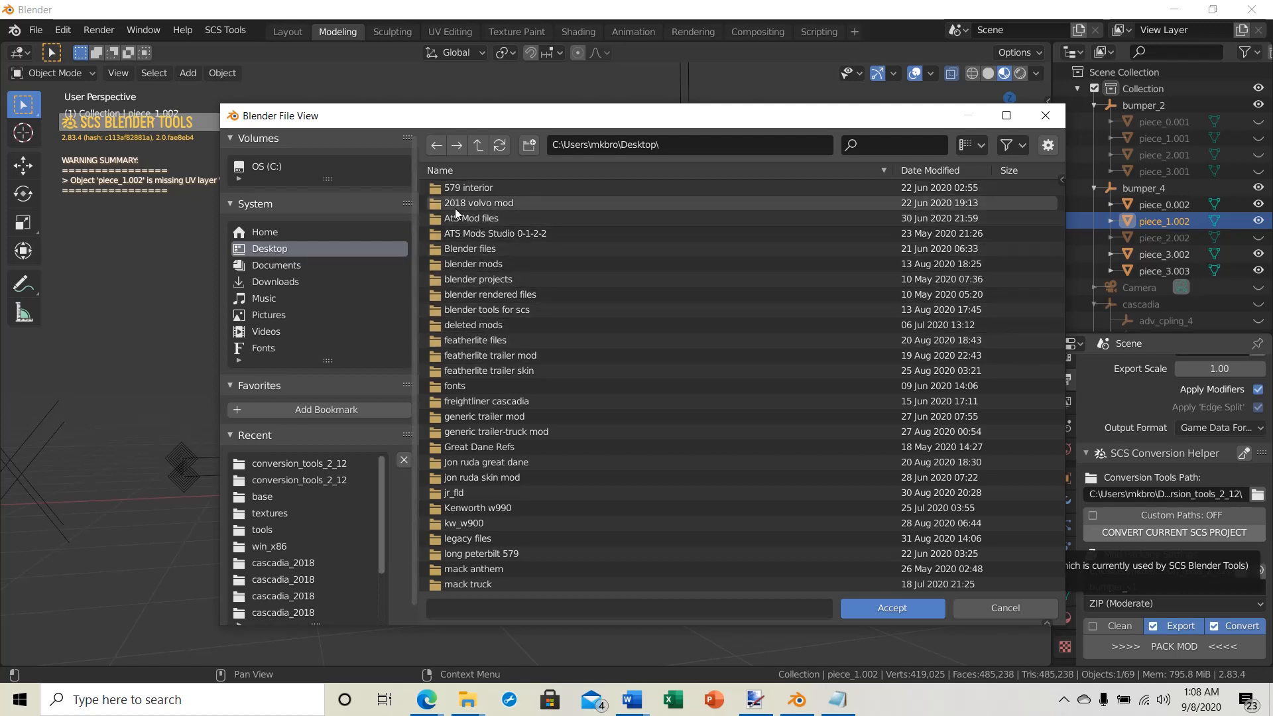
{"action": "scroll", "coordinate": [456, 224], "scroll_direction": "down", "scroll_amount": 2}
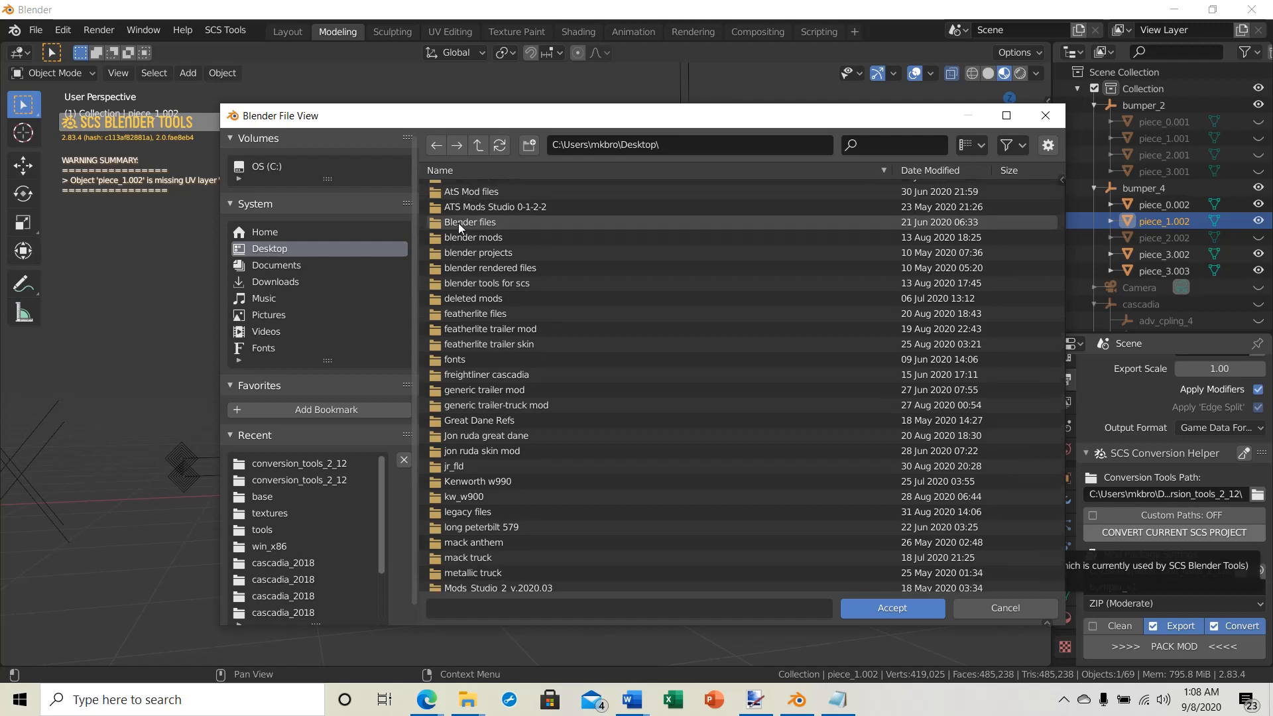
{"action": "scroll", "coordinate": [452, 241], "scroll_direction": "down", "scroll_amount": 5}
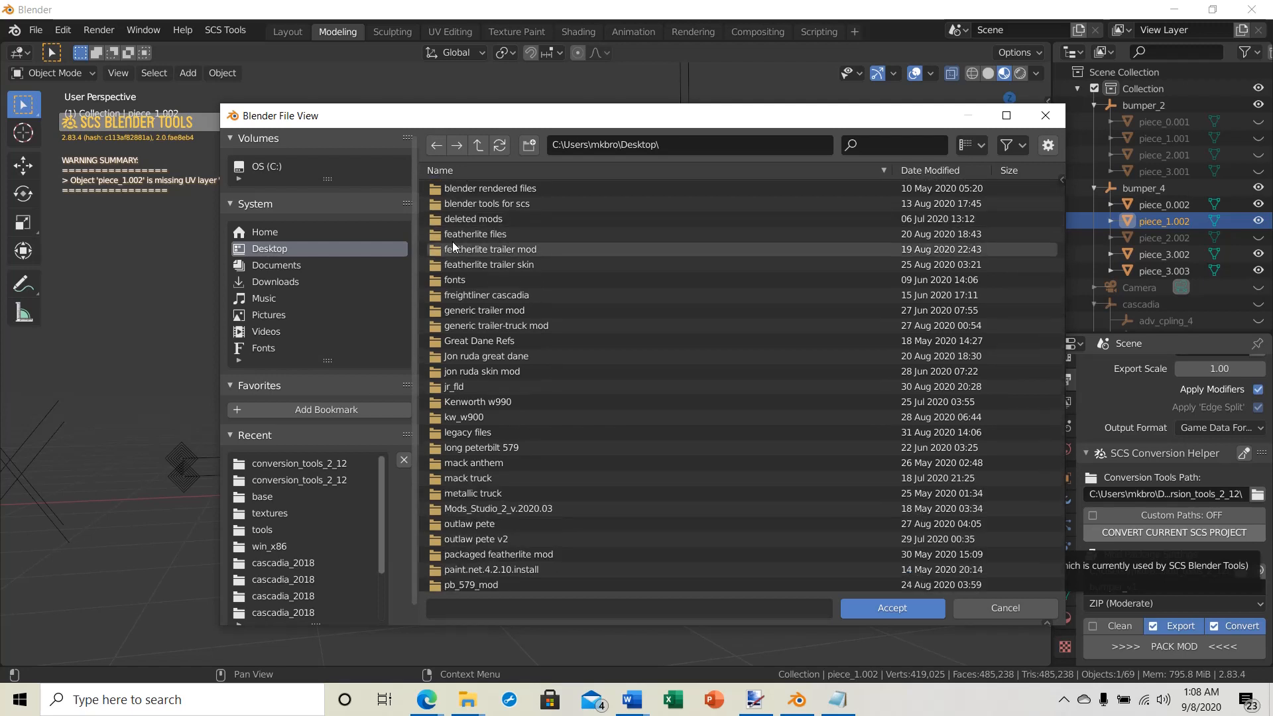
{"action": "double_click", "coordinate": [457, 298]}
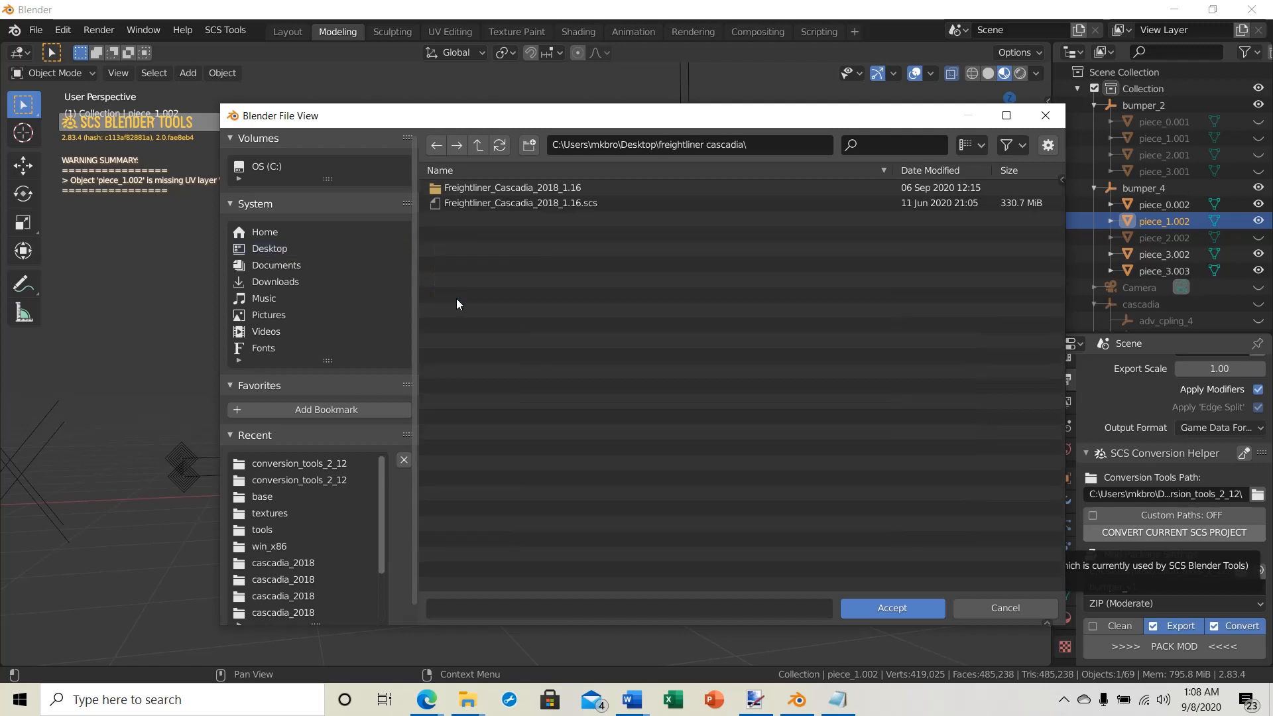
{"action": "double_click", "coordinate": [446, 189]}
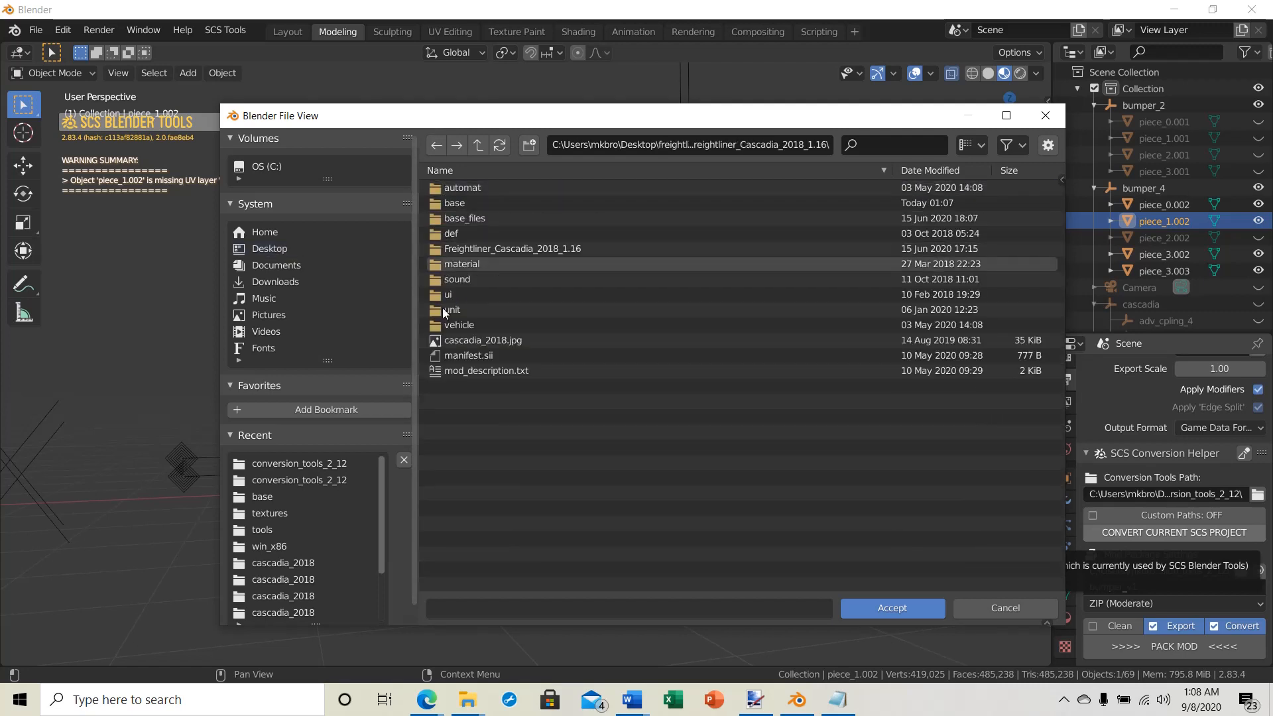
{"action": "double_click", "coordinate": [437, 204]}
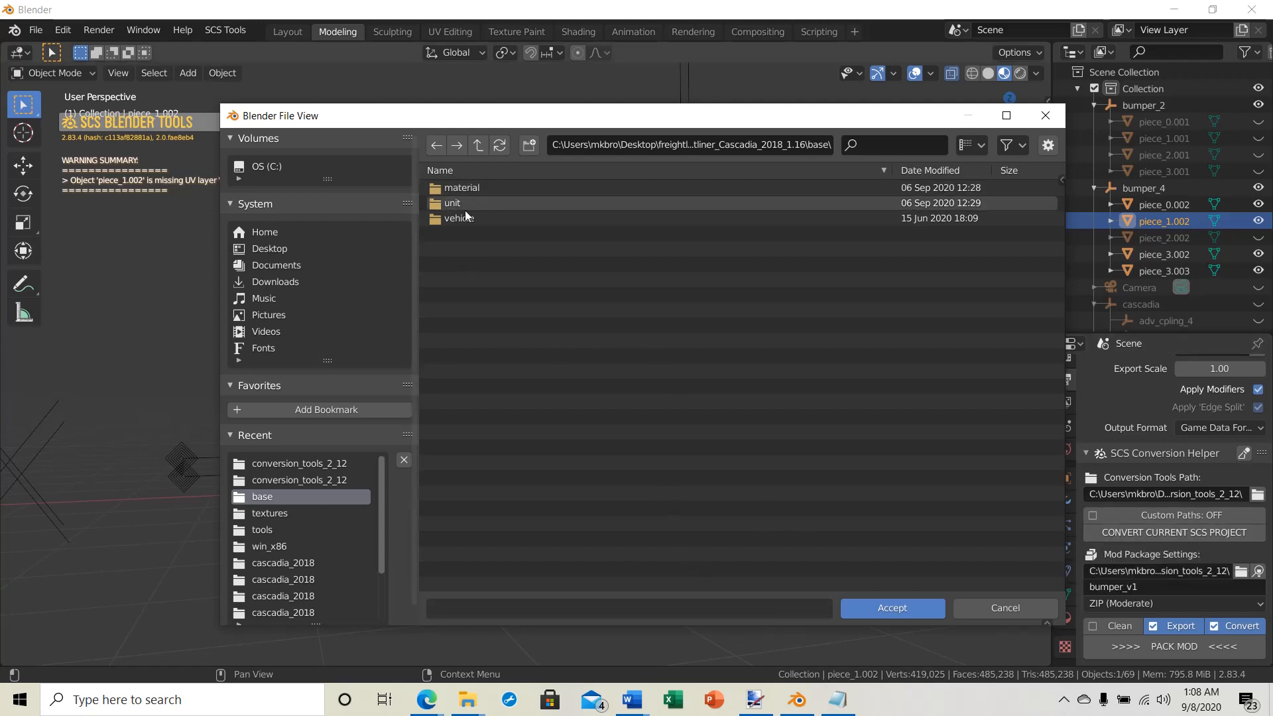
{"action": "left_click", "coordinate": [895, 608]}
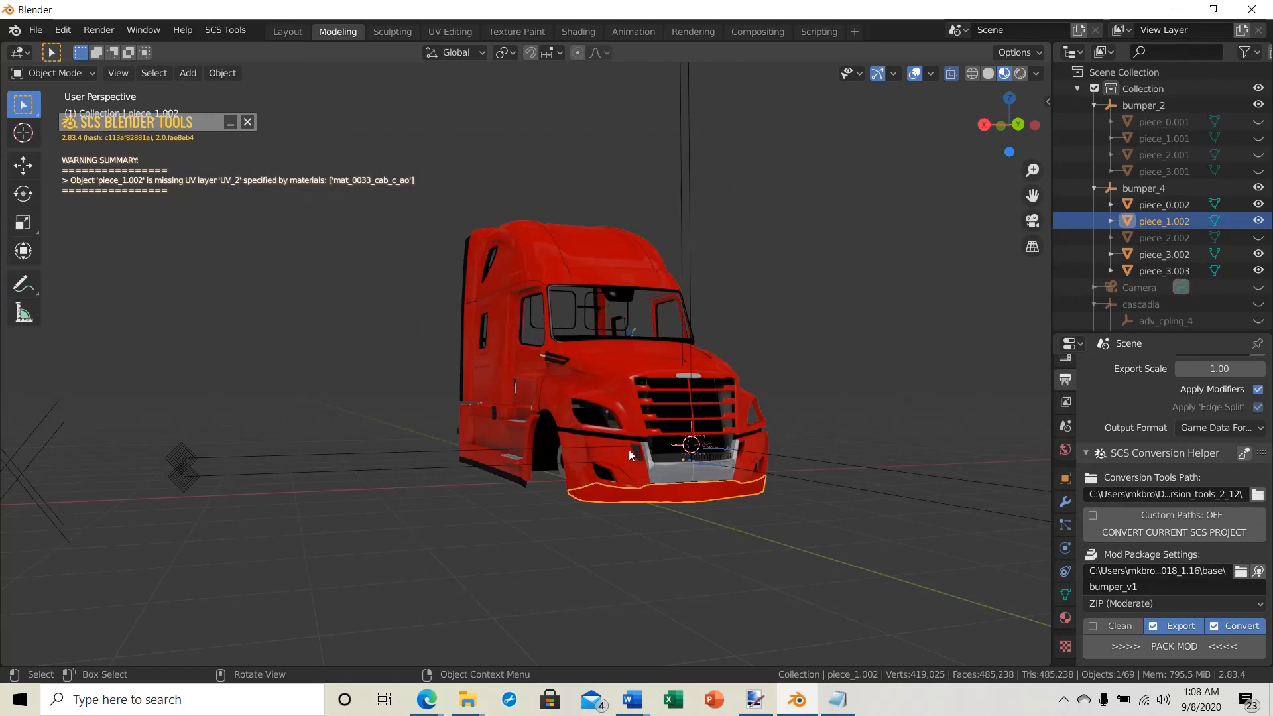
Step: Dismiss the SCS warning summary and repack bumper_v1 as ZIP (Moderate) with Export and Convert enabled
{"action": "middle_click_drag", "start_coordinate": [628, 450], "coordinate": [599, 365]}
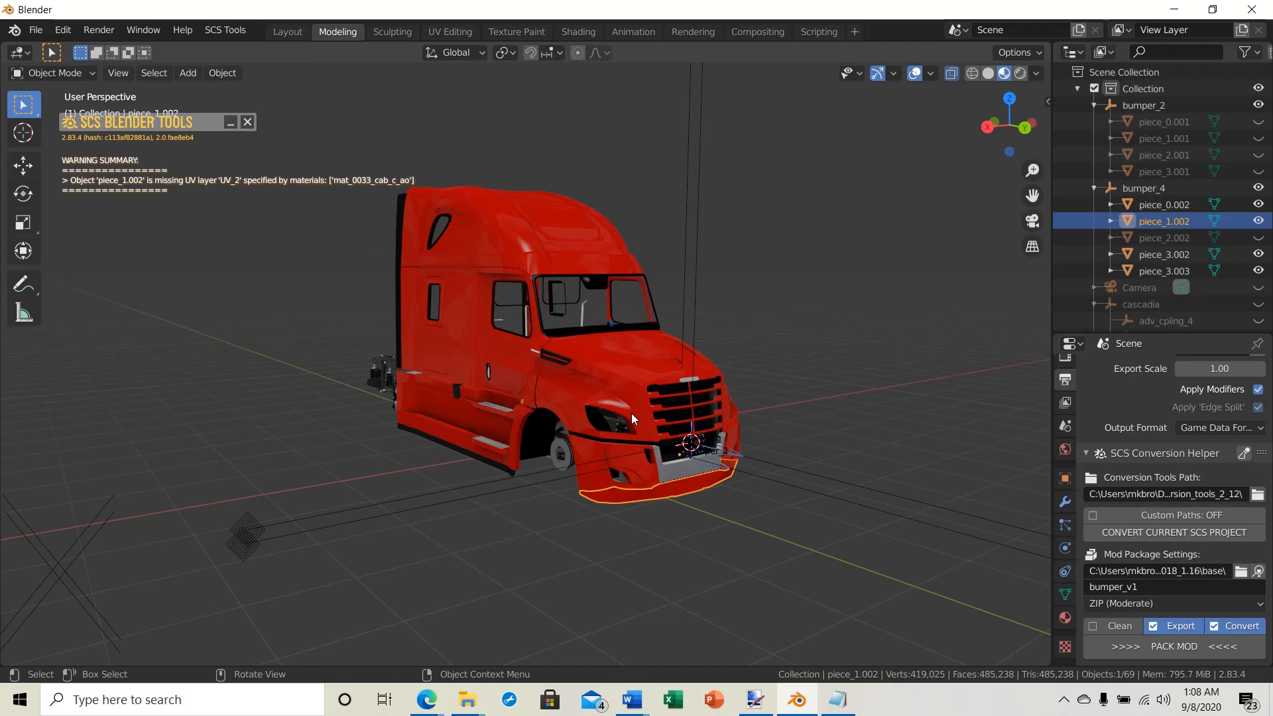
{"action": "scroll", "coordinate": [631, 413], "scroll_direction": "down", "scroll_amount": 1}
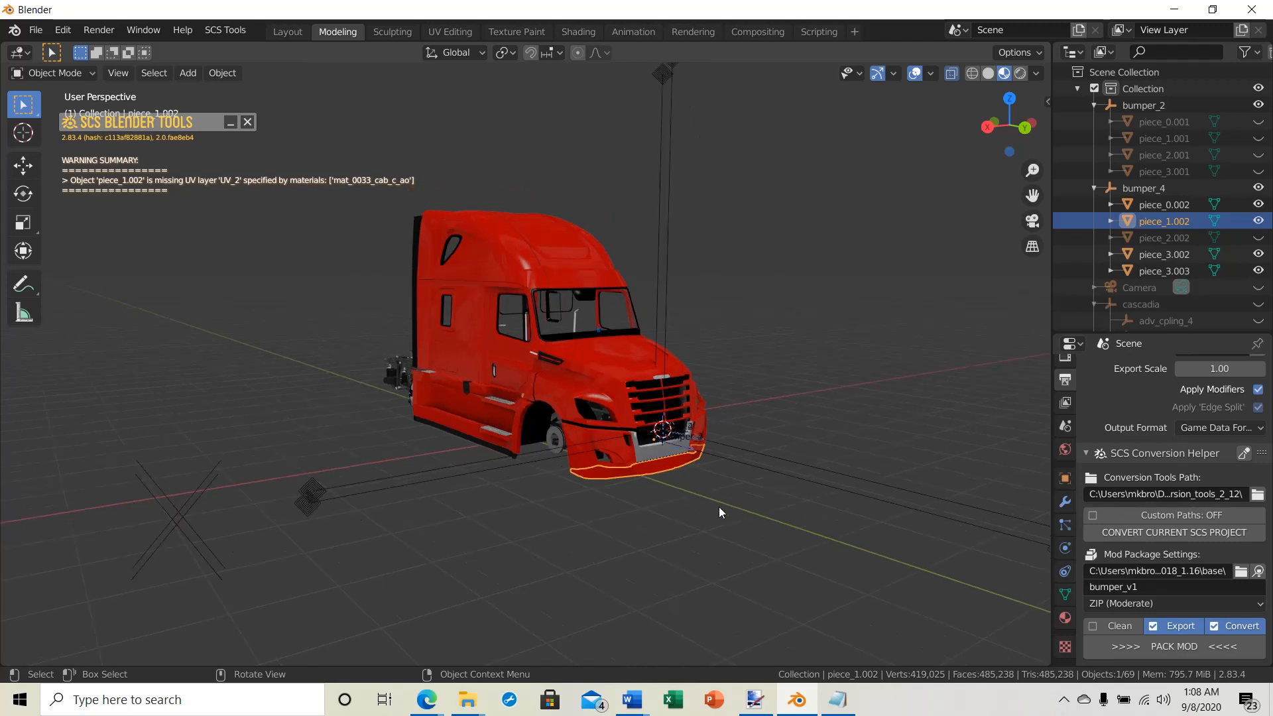
{"action": "left_click", "coordinate": [248, 122]}
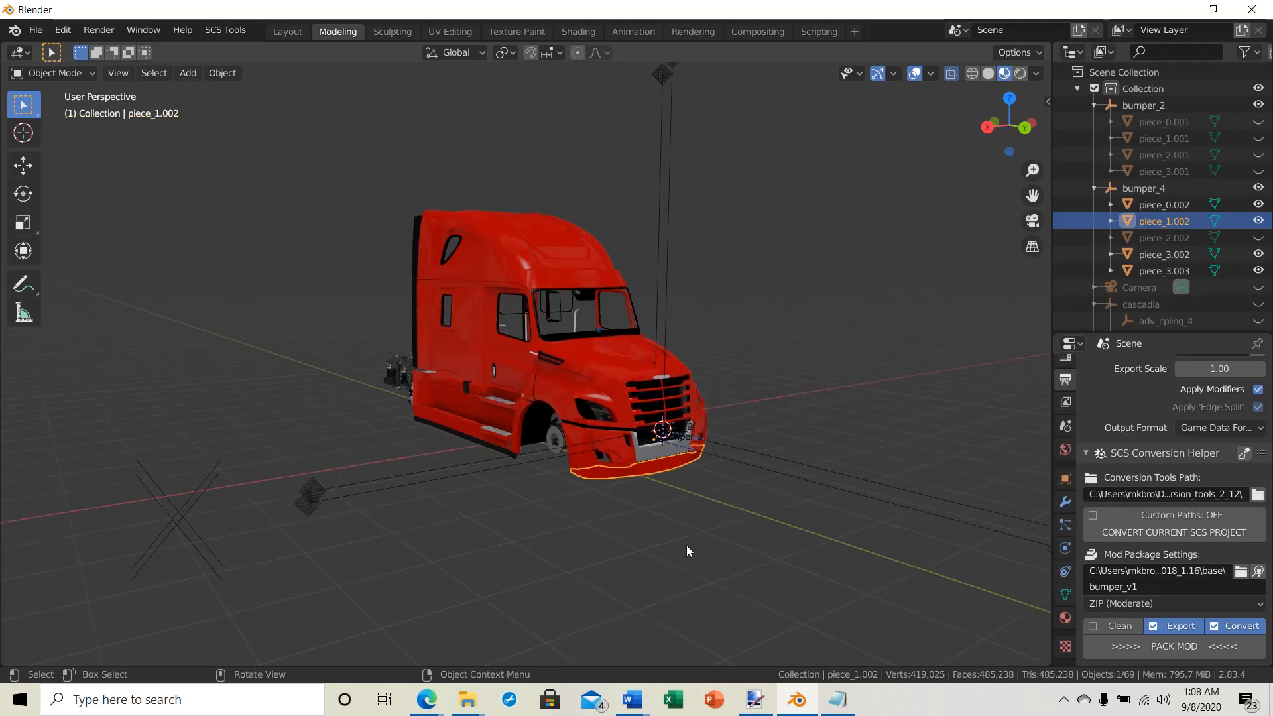
{"action": "left_click", "coordinate": [1186, 648]}
Step: Switch to File Explorer and reopen the base folder of Freightliner_Cascadia_2018_1.16 from the desktop's "freightliner cascadia" folder
{"action": "left_click", "coordinate": [1184, 8]}
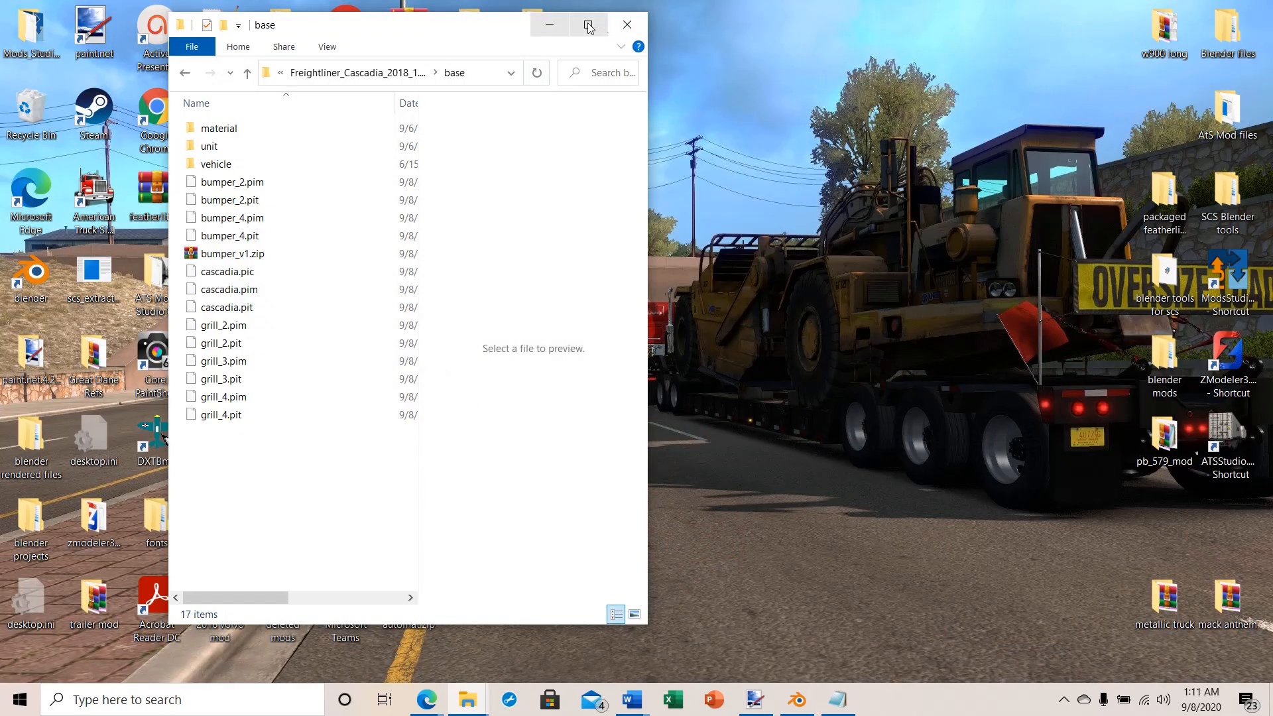
{"action": "left_click", "coordinate": [627, 25]}
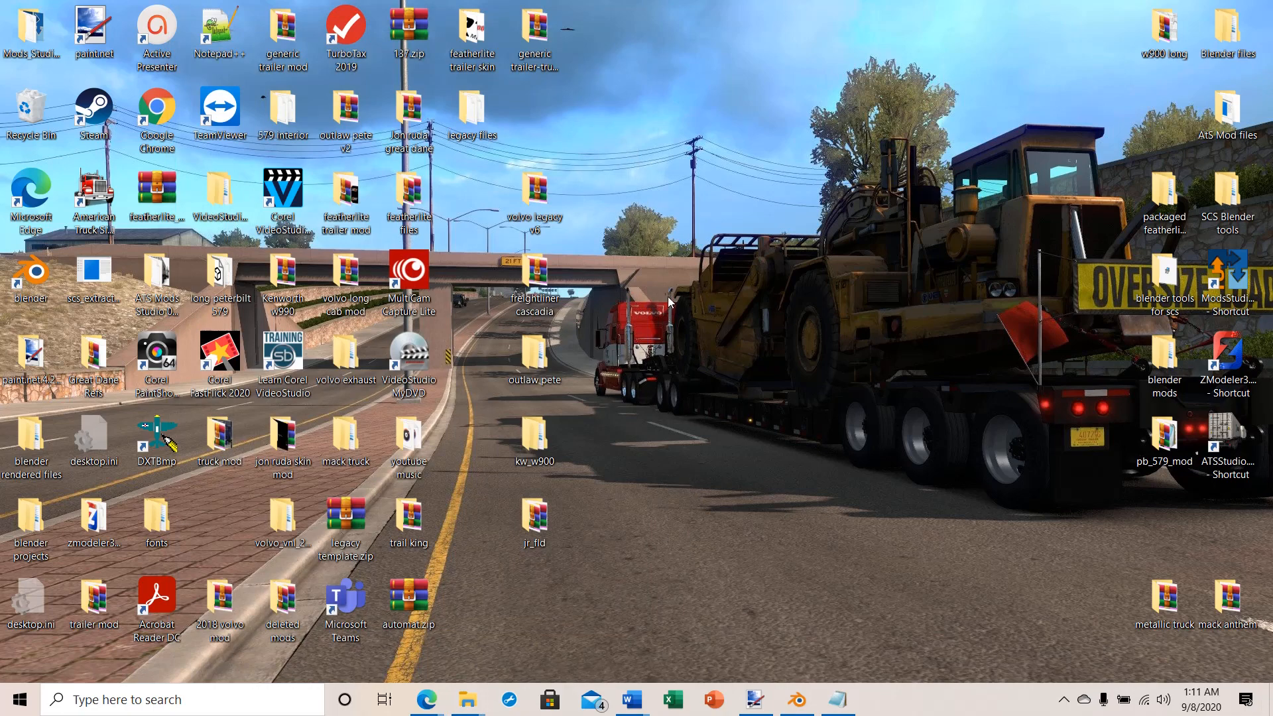
{"action": "double_click", "coordinate": [535, 278]}
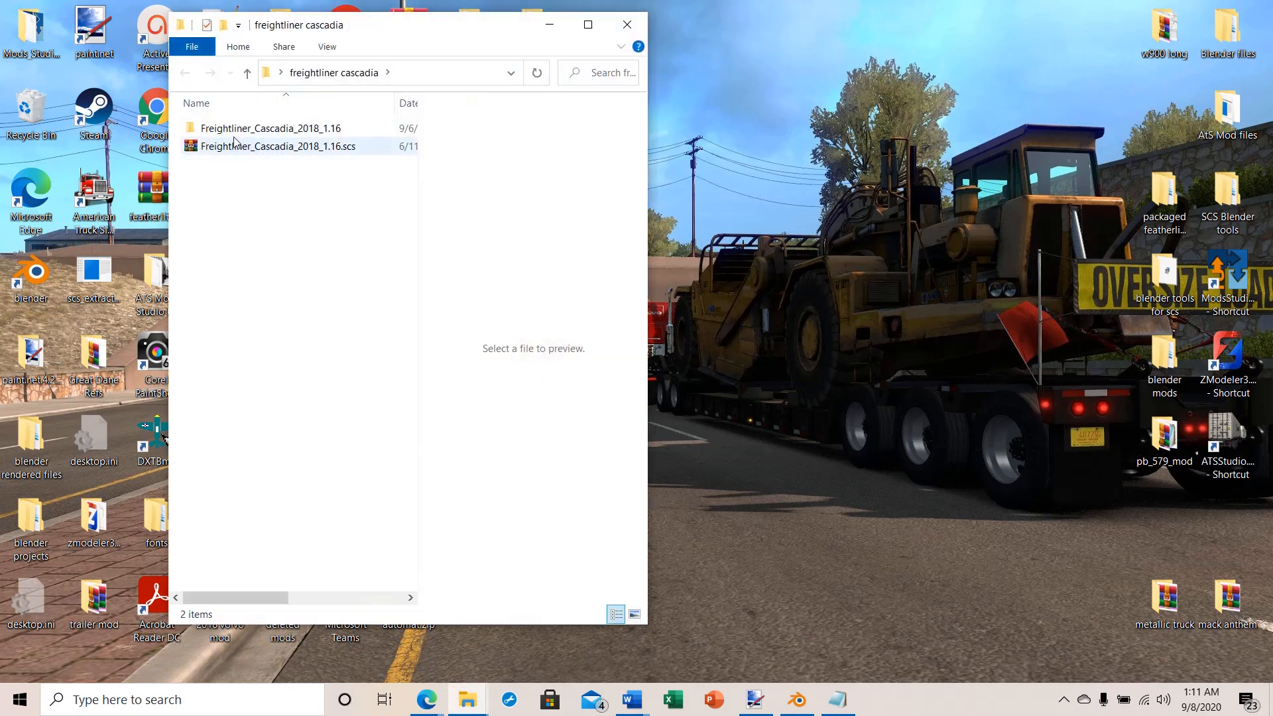
{"action": "double_click", "coordinate": [196, 133]}
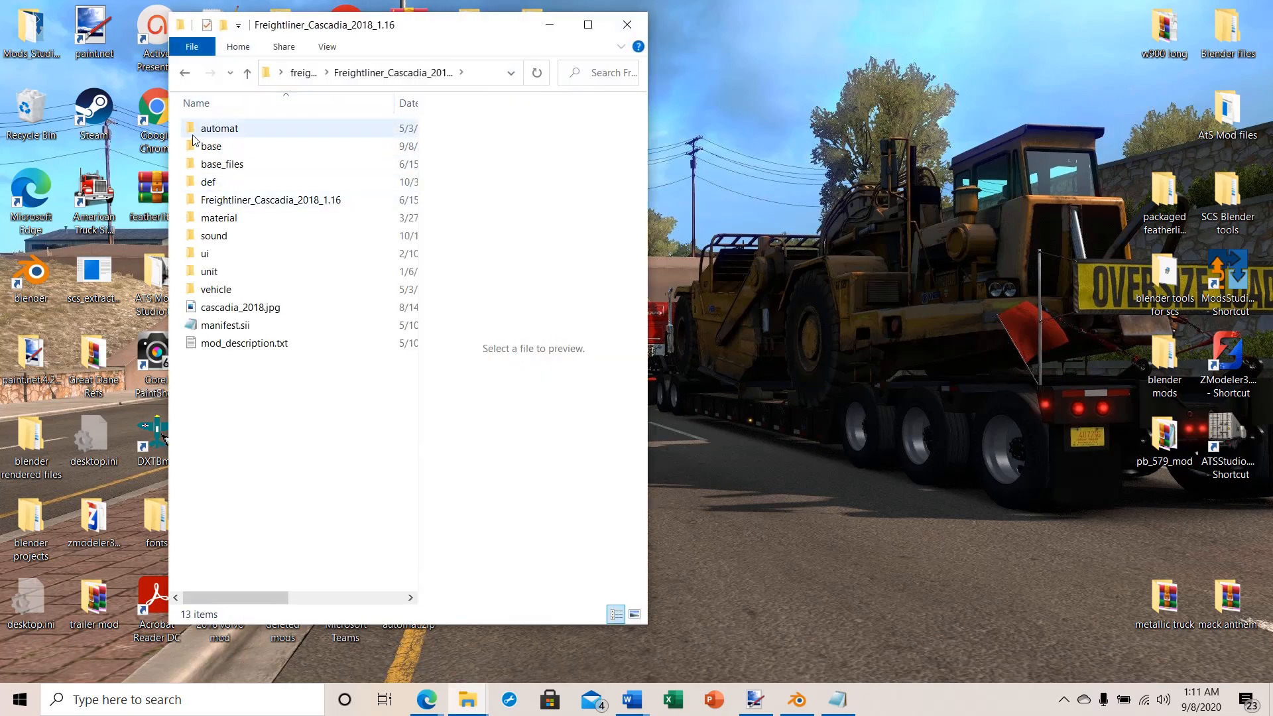
{"action": "double_click", "coordinate": [205, 201]}
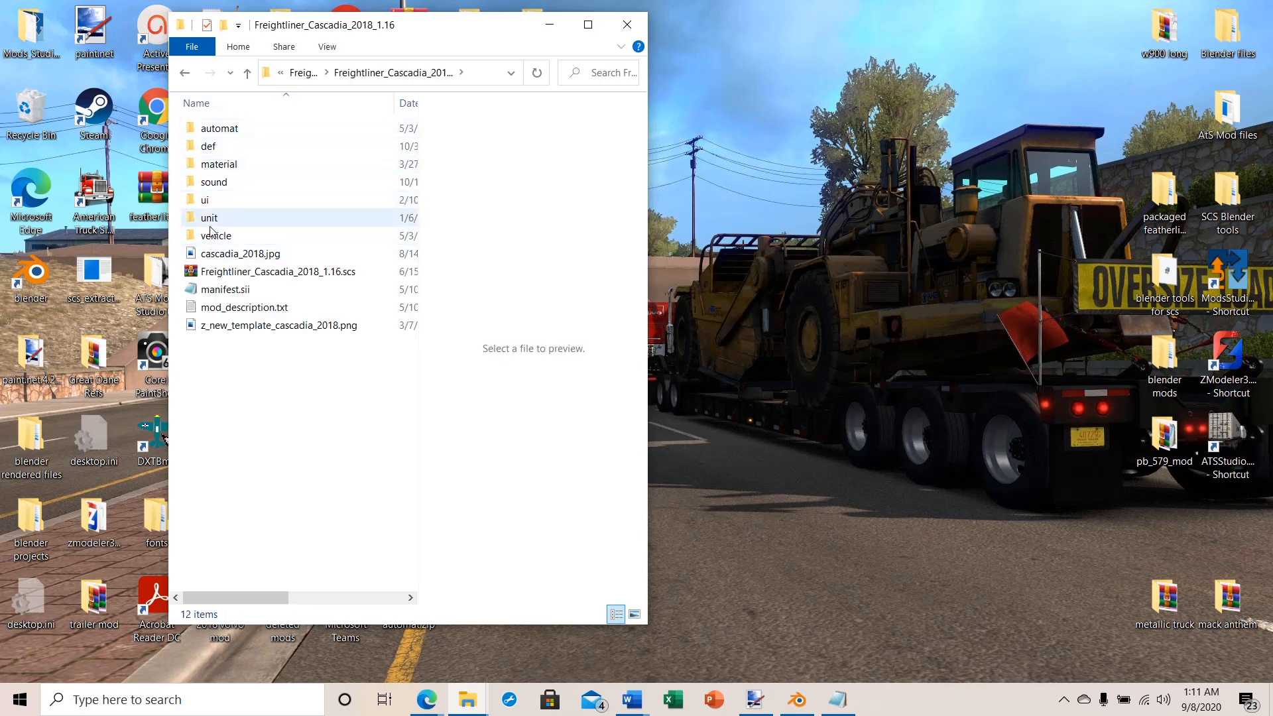
{"action": "left_click", "coordinate": [247, 73]}
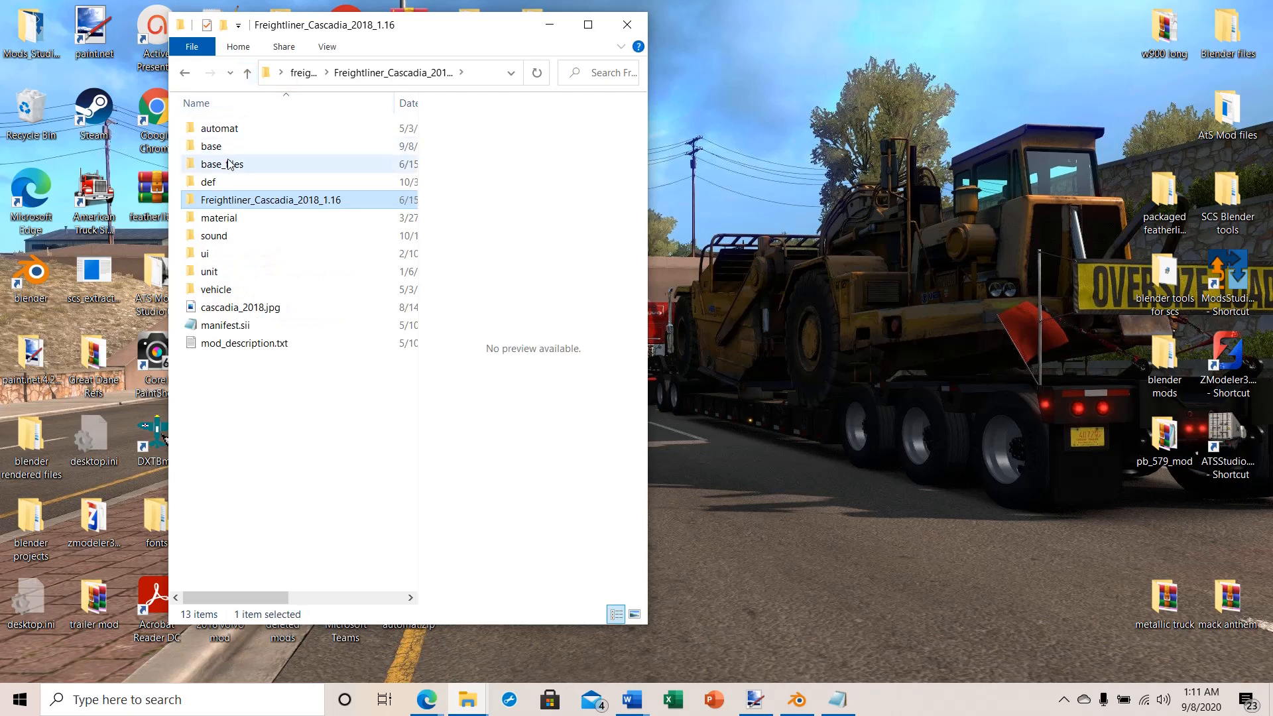
{"action": "double_click", "coordinate": [211, 146]}
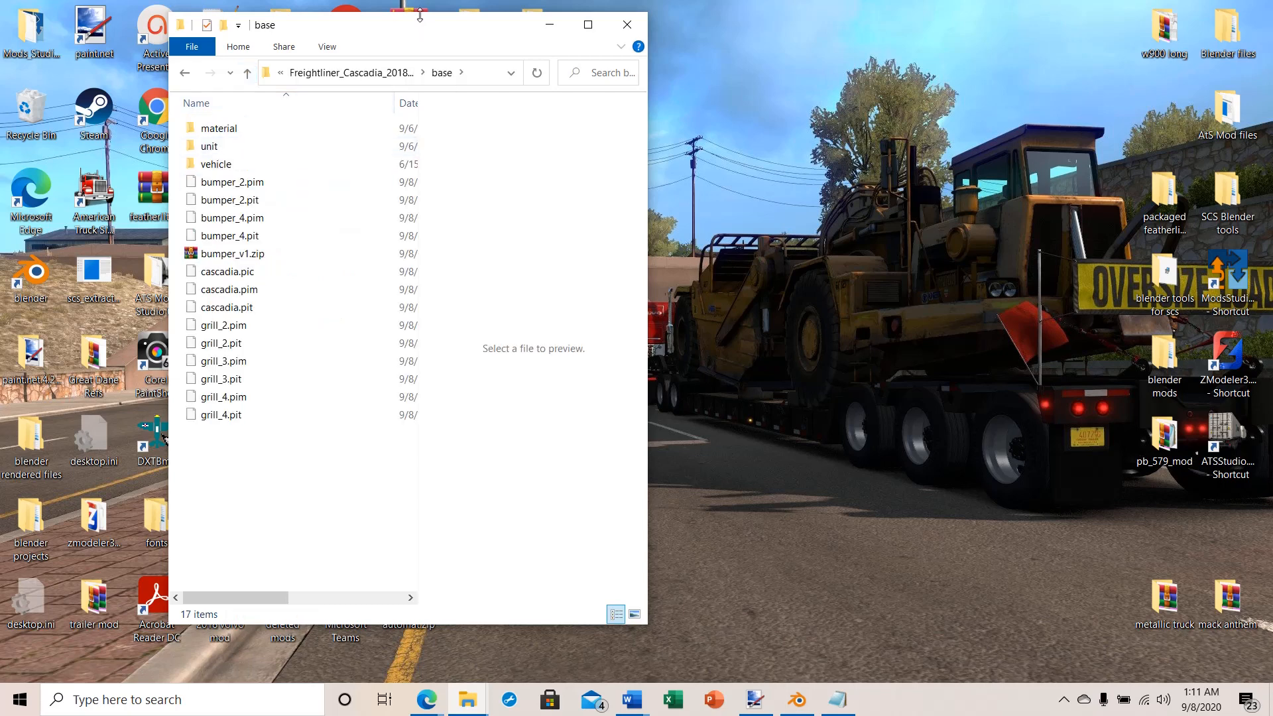
Step: Create a new folder on the desktop named "Cascadia mod files"
{"action": "left_click_drag", "start_coordinate": [422, 31], "coordinate": [856, 33]}
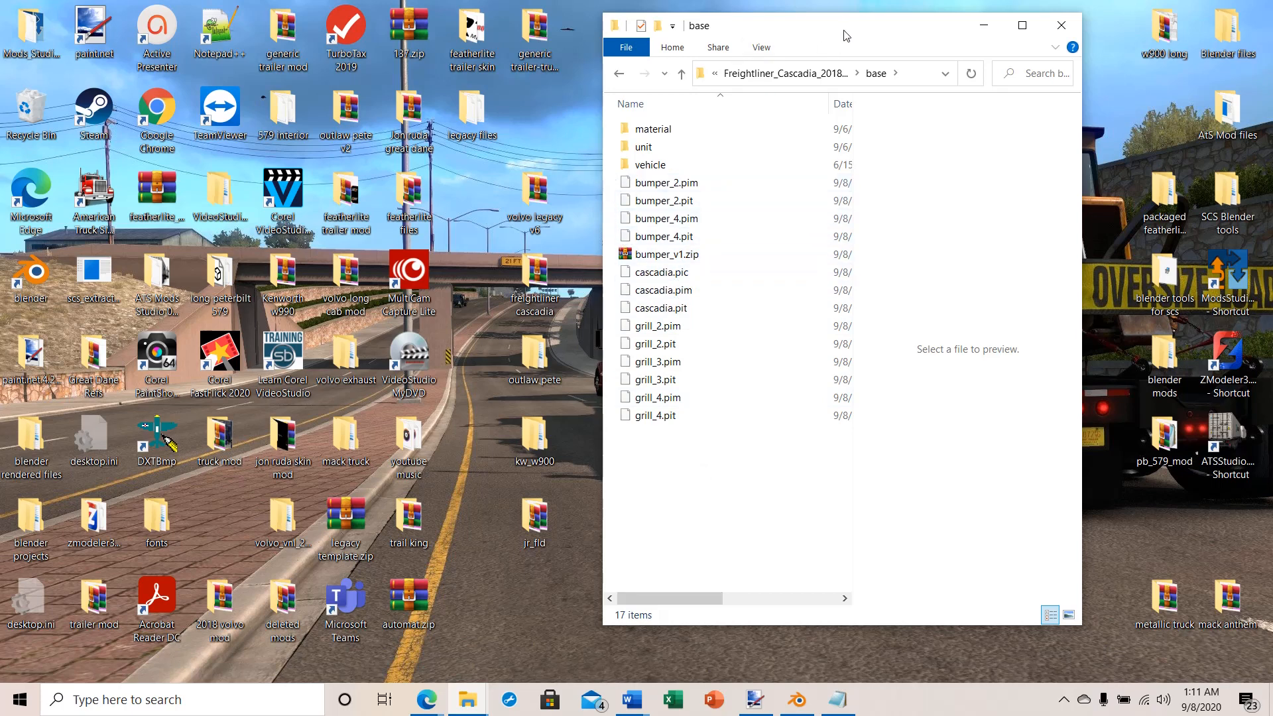
{"action": "left_click_drag", "start_coordinate": [722, 17], "coordinate": [729, 35]}
{"action": "left_click_drag", "start_coordinate": [855, 47], "coordinate": [411, 43]}
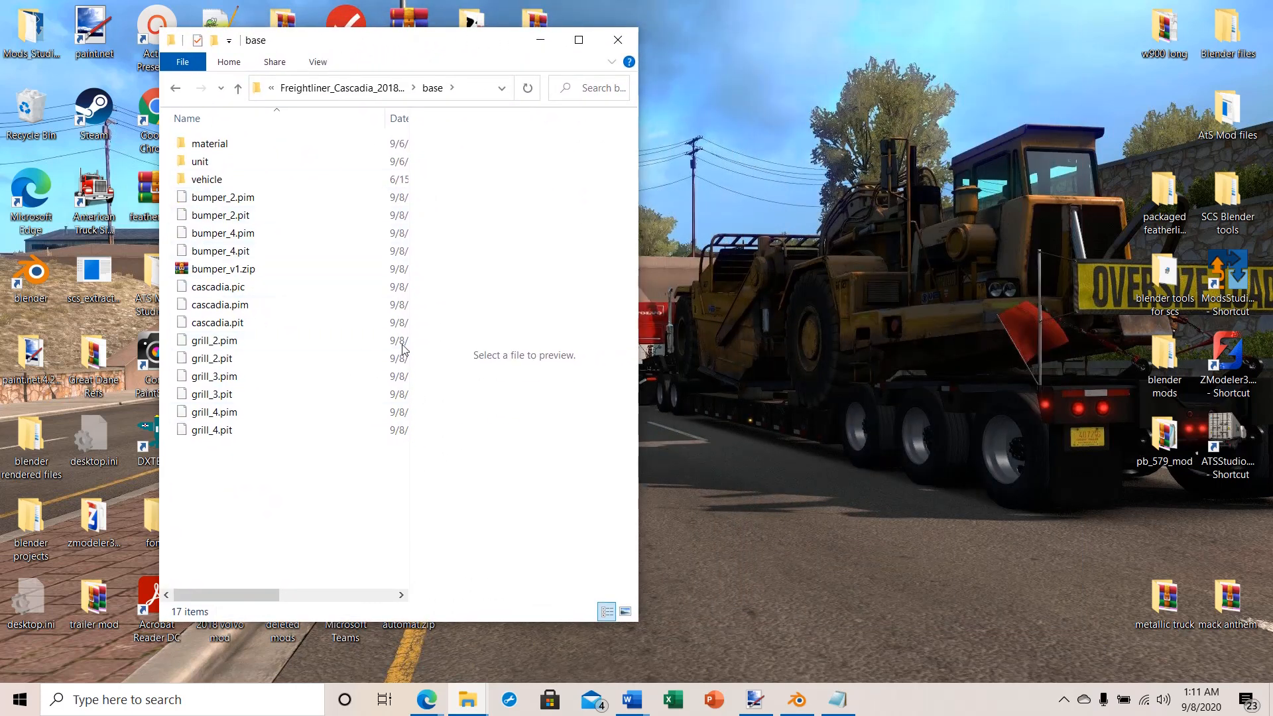
{"action": "right_click", "coordinate": [836, 189]}
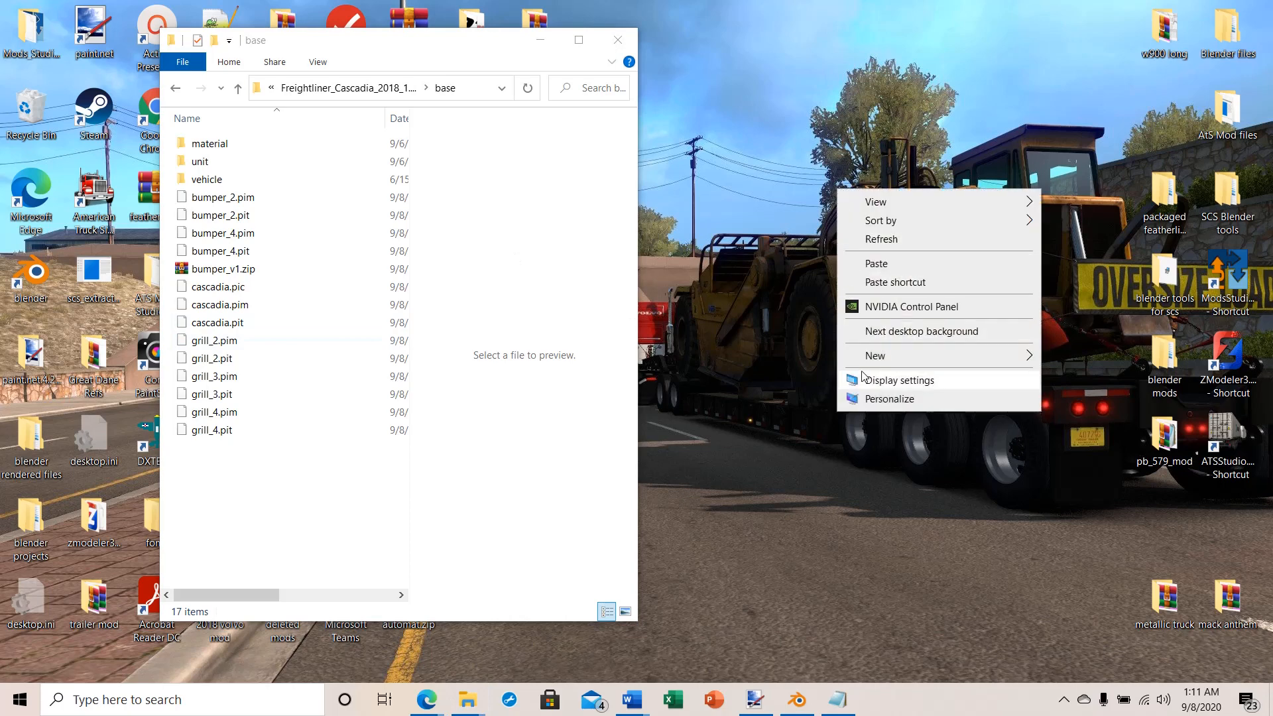
{"action": "mouse_move", "coordinate": [877, 357]}
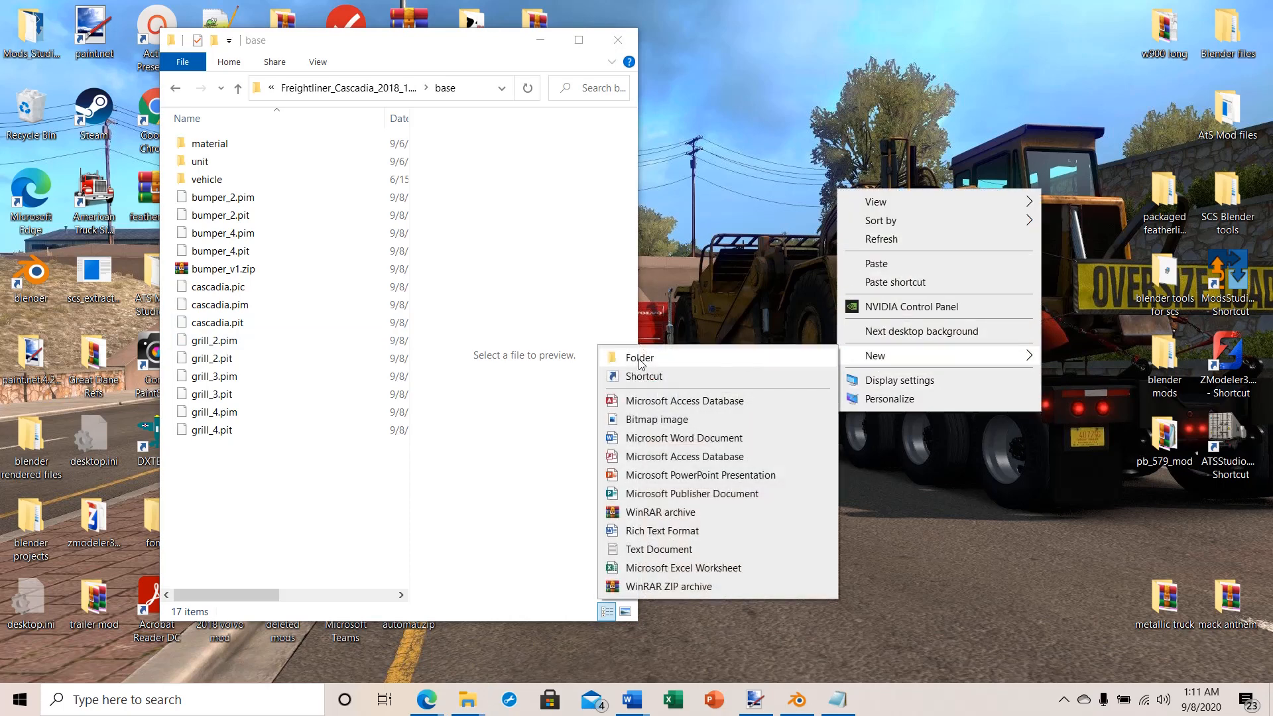
{"action": "left_click", "coordinate": [639, 358]}
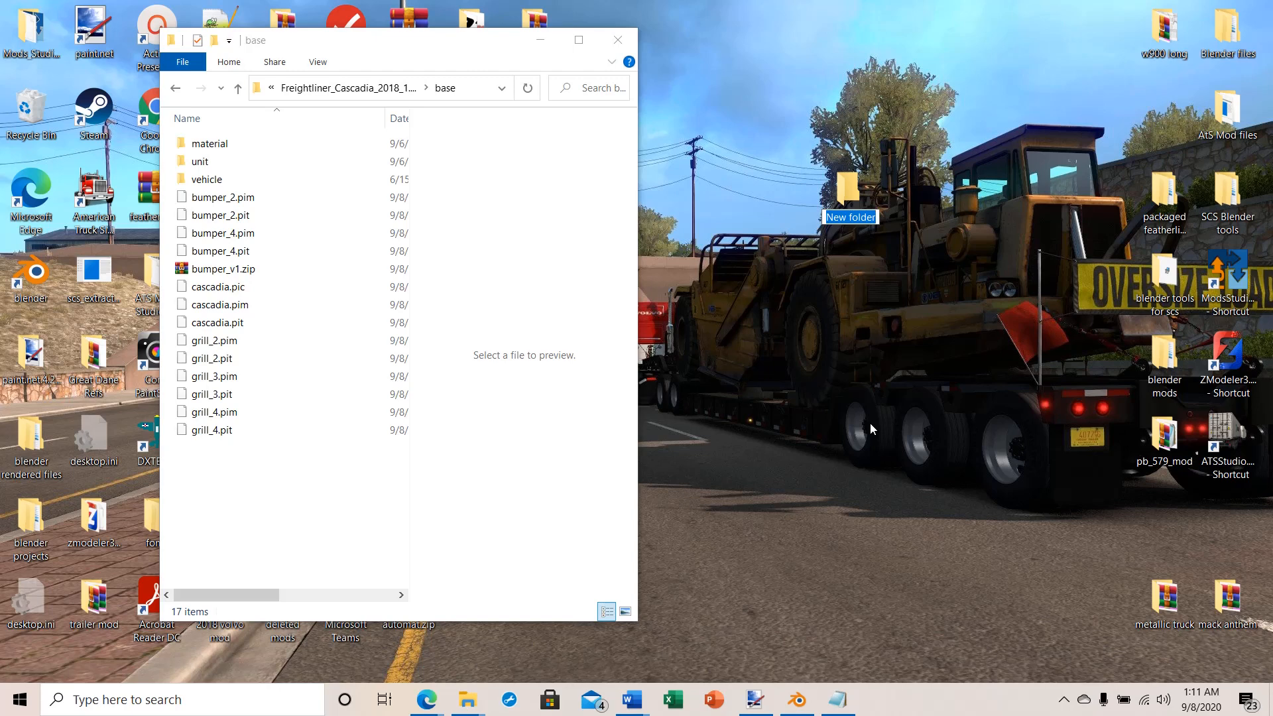
{"action": "type", "text": "Cascadia "}
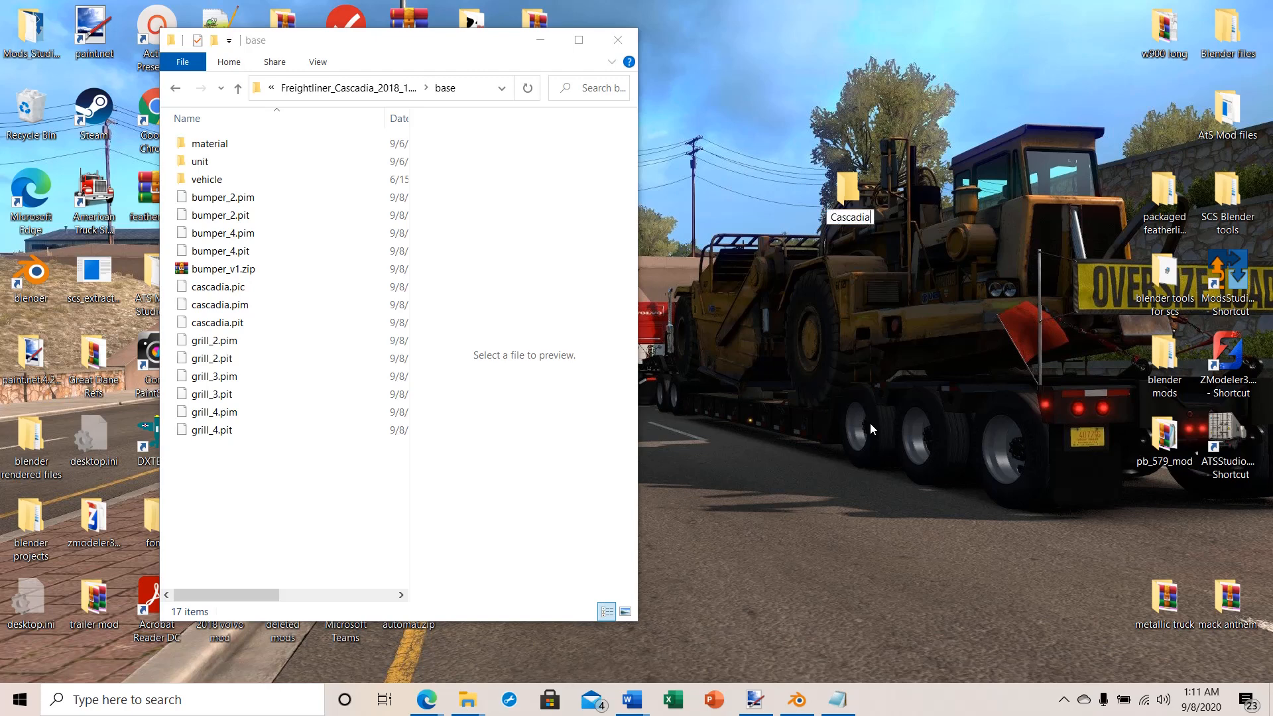
{"action": "type", "text": "mod files"}
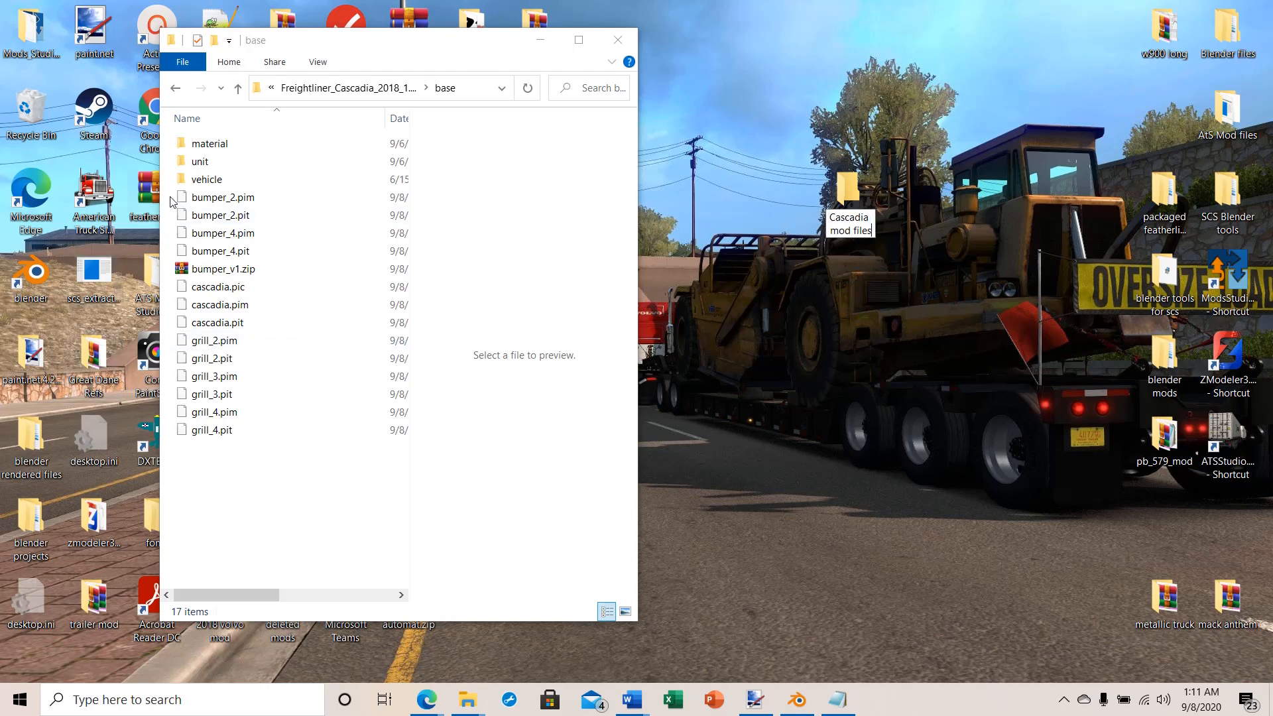
Step: Copy all the loose exported files and bumper_v1.zip from the base folder into Cascadia mod files, leaving out the material, unit and vehicle subfolders
{"action": "left_click_drag", "start_coordinate": [171, 197], "coordinate": [331, 440]}
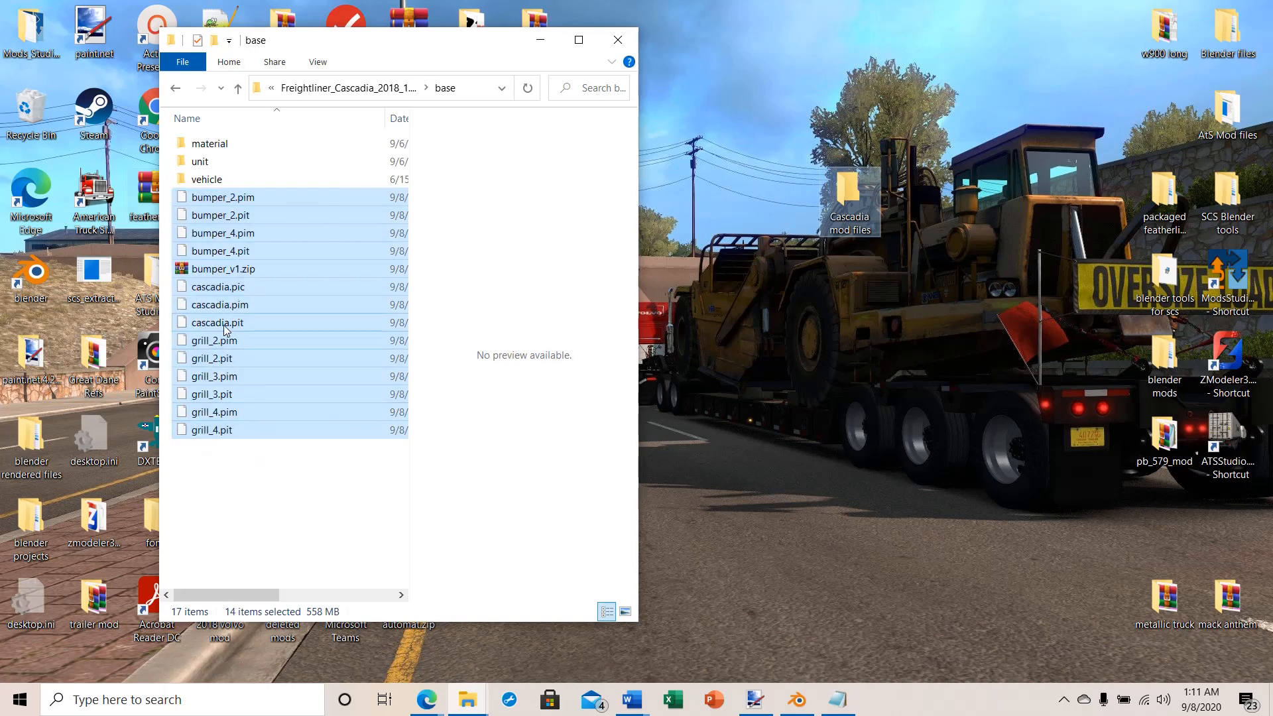
{"action": "right_click", "coordinate": [224, 324]}
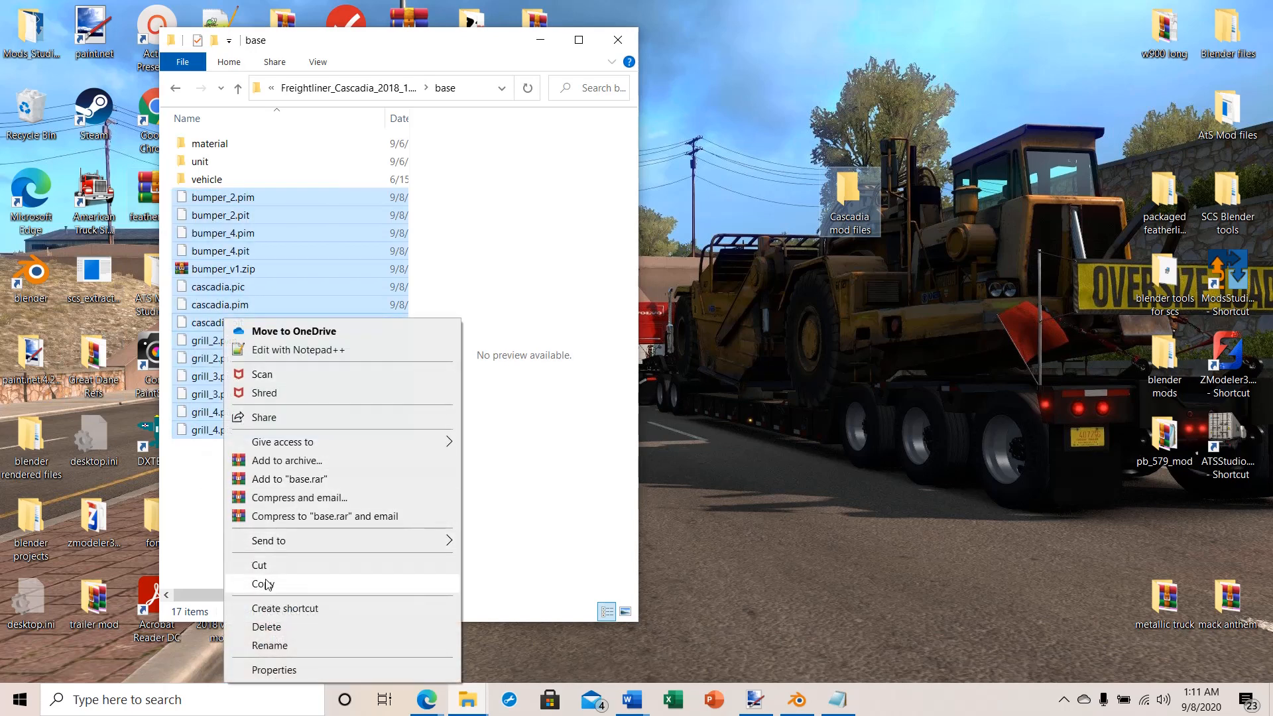
{"action": "left_click", "coordinate": [263, 584]}
{"action": "double_click", "coordinate": [822, 222]}
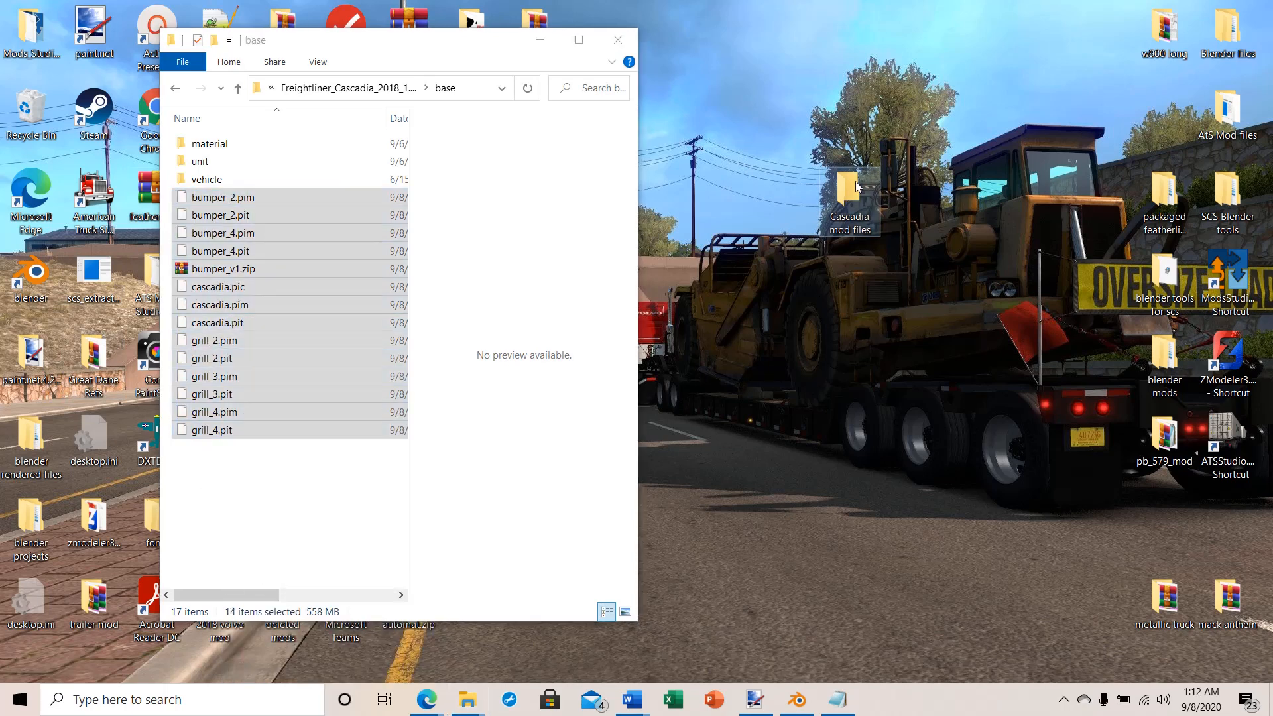
{"action": "right_click", "coordinate": [281, 250]}
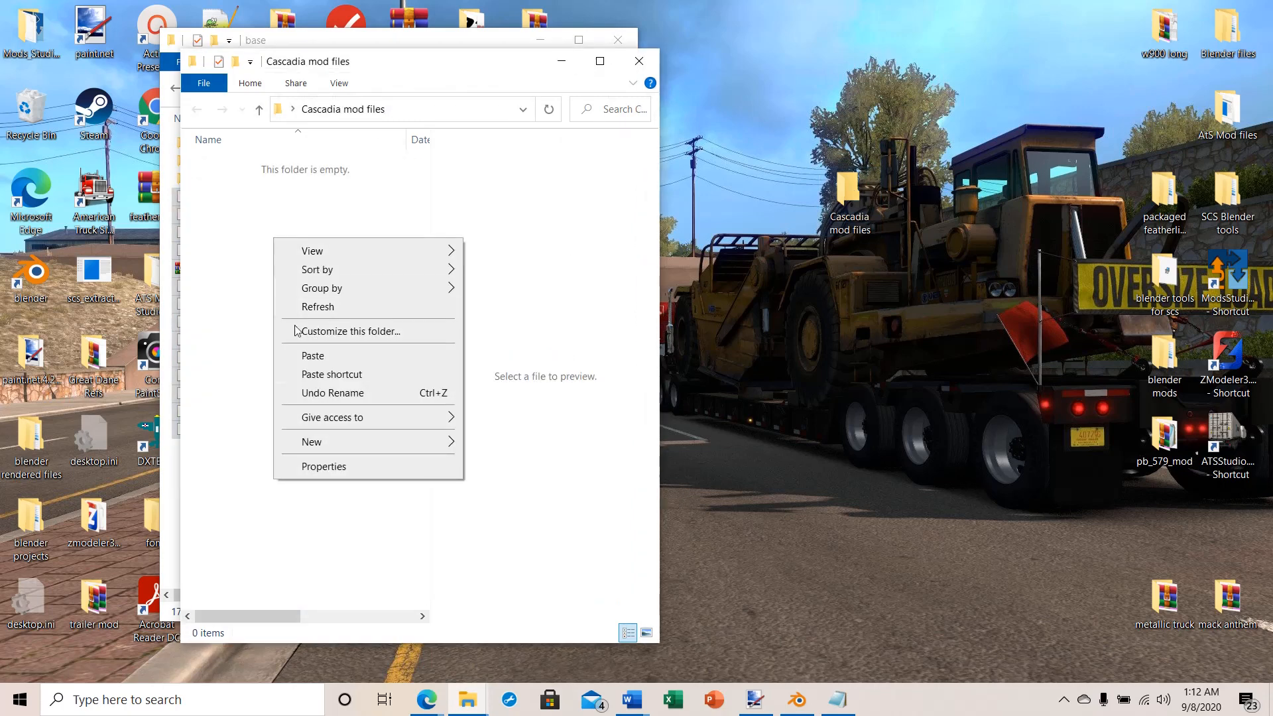
{"action": "left_click", "coordinate": [311, 356]}
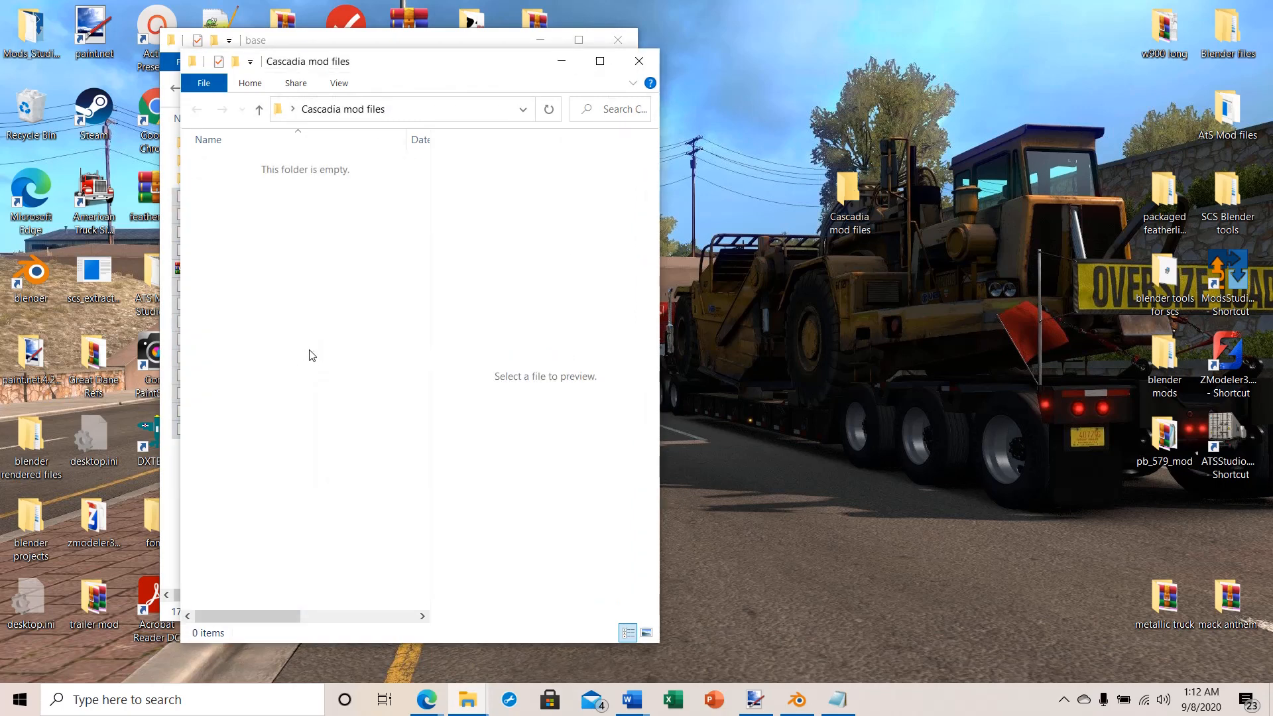
{"action": "left_click", "coordinate": [557, 60]}
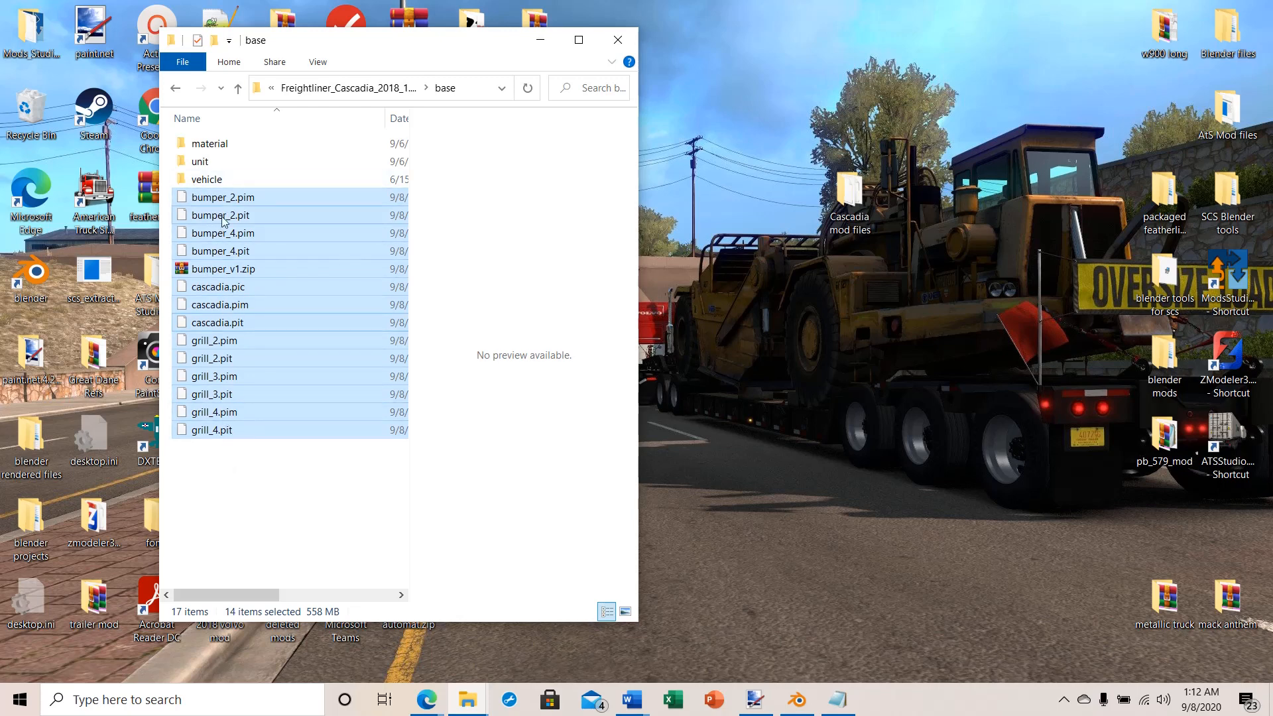
Step: Extract bumper_v1.zip with WinRAR into a bumper_v1 subfolder of the base folder, dismissing the licence reminder
{"action": "left_click_drag", "start_coordinate": [460, 43], "coordinate": [577, 44]}
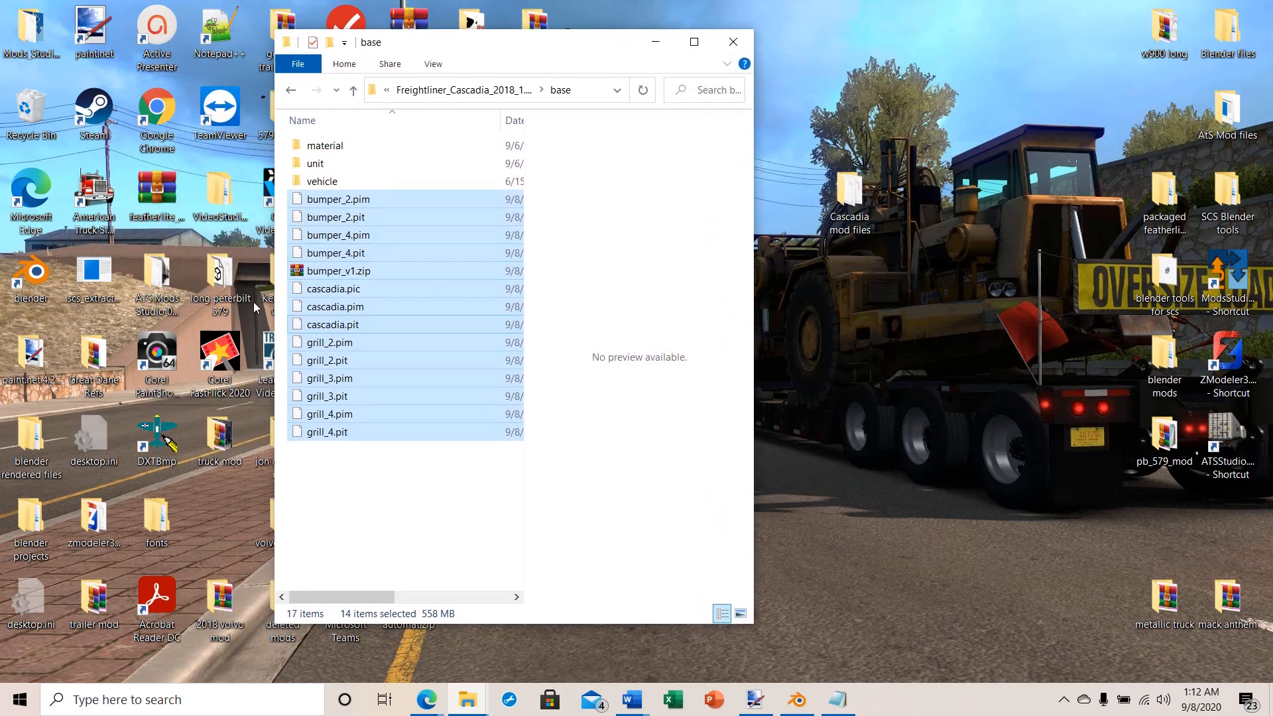
{"action": "left_click", "coordinate": [357, 519]}
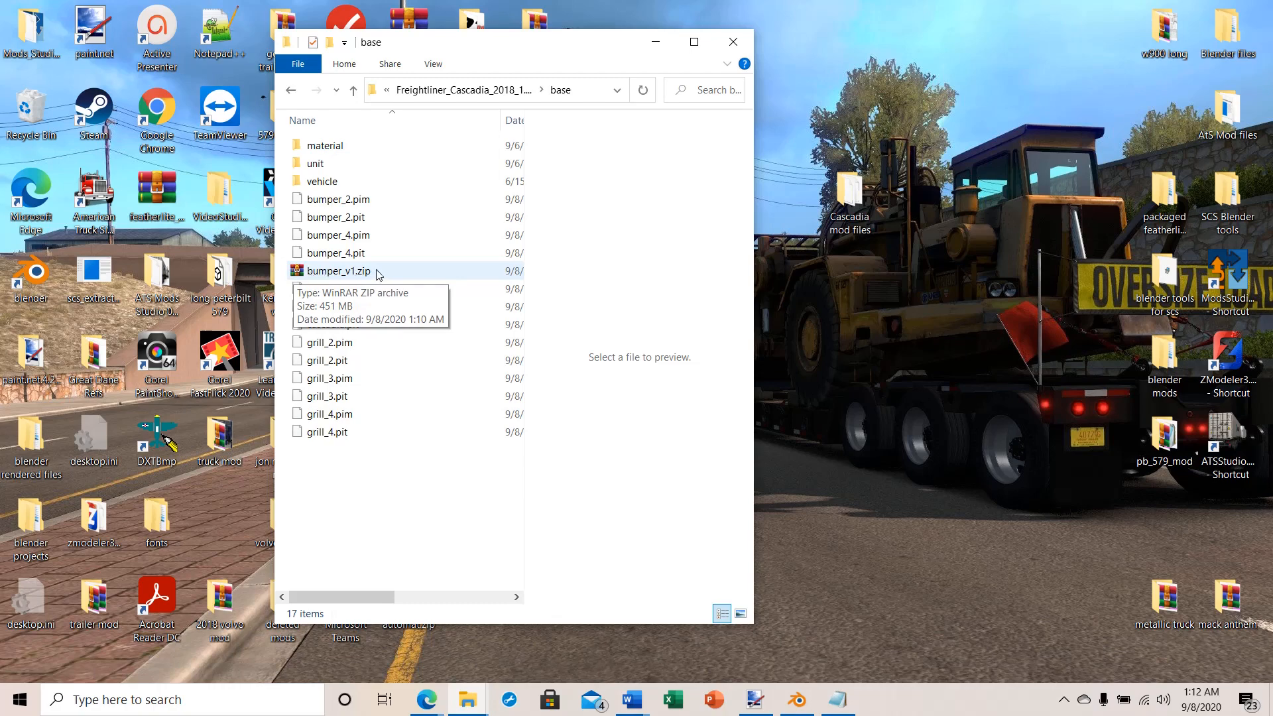
{"action": "double_click", "coordinate": [296, 273]}
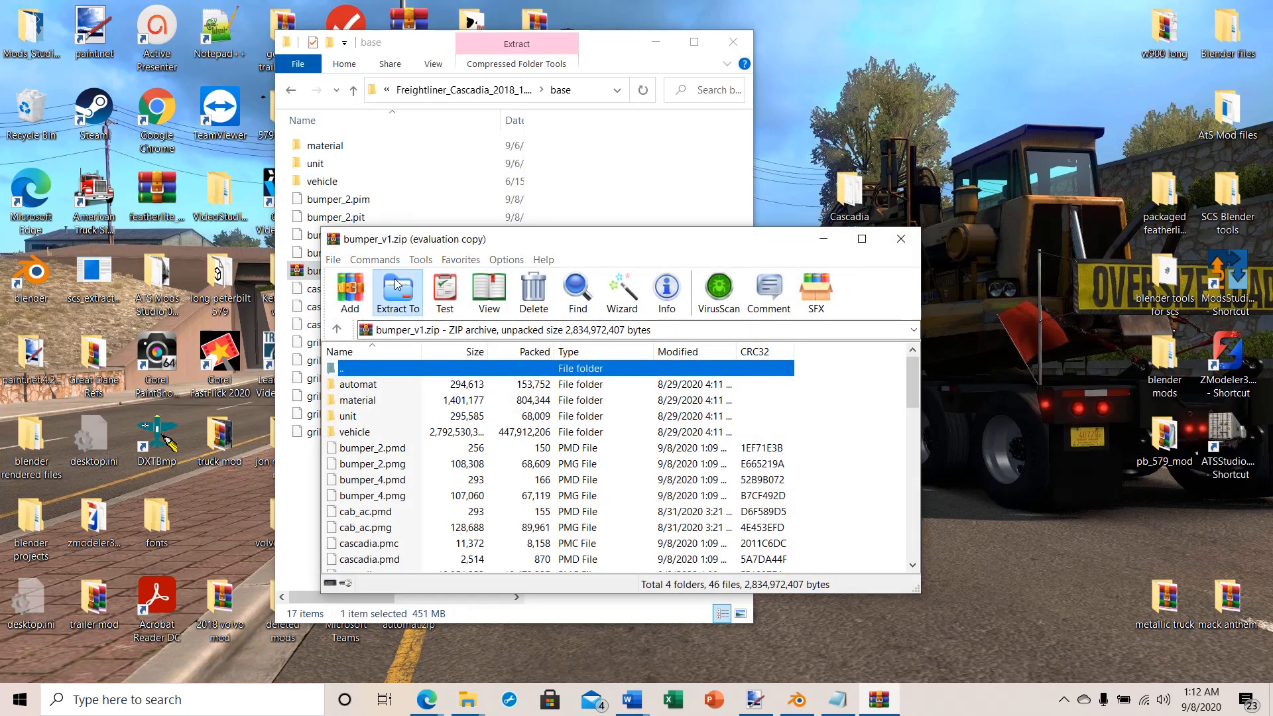
{"action": "left_click", "coordinate": [397, 292]}
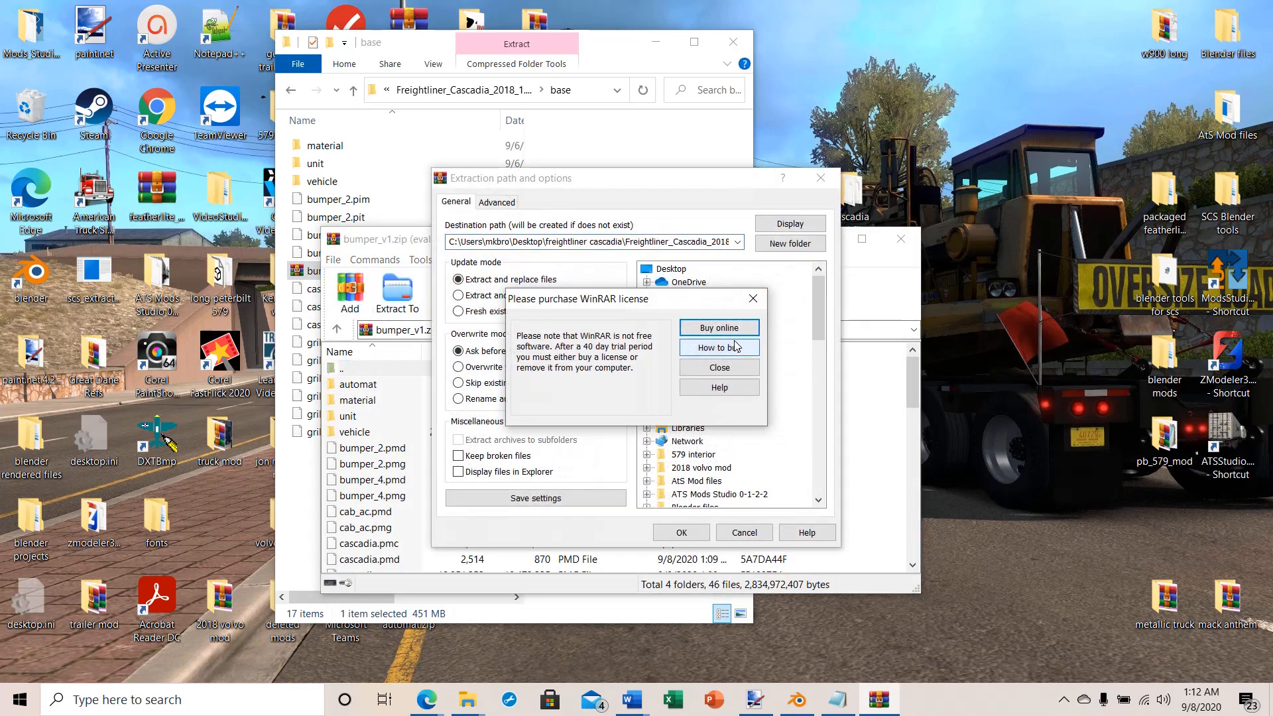
{"action": "left_click", "coordinate": [754, 298]}
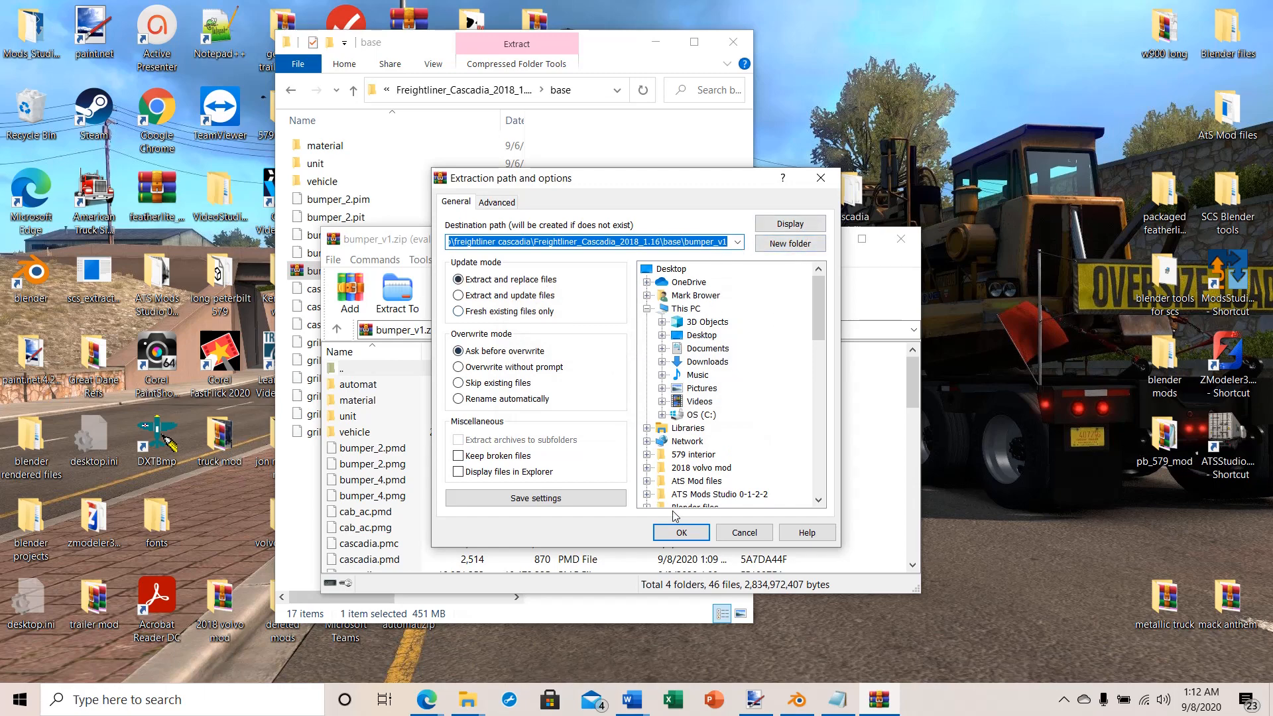
{"action": "left_click", "coordinate": [681, 533]}
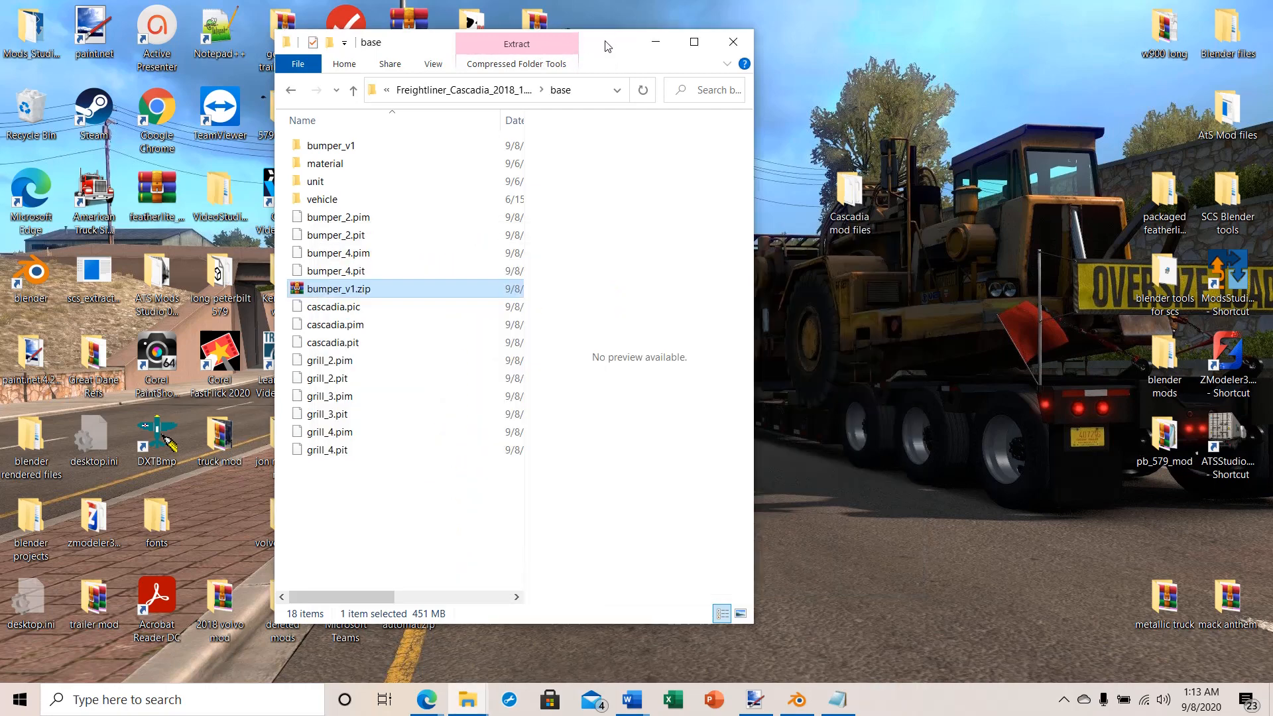
Step: Open the extracted bumper_v1 folder and examine its subfolders, converted PMD and PMG files and their modification dates
{"action": "left_click_drag", "start_coordinate": [604, 45], "coordinate": [948, 23]}
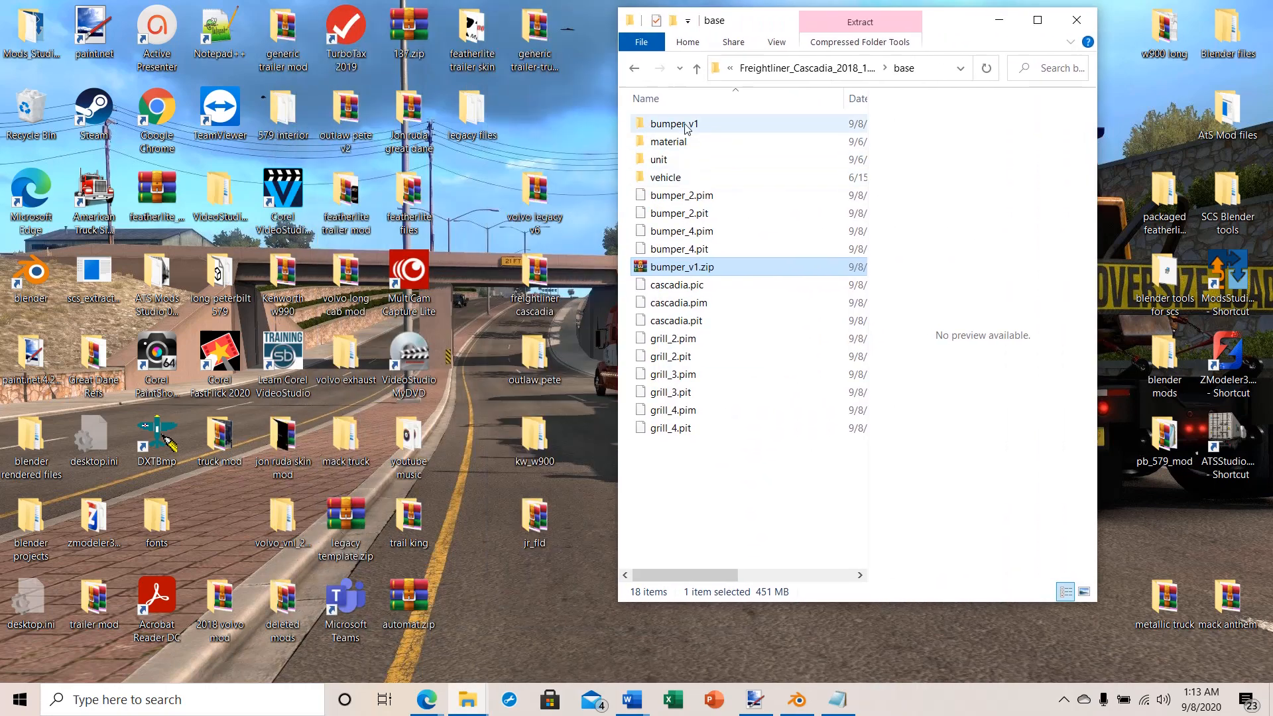
{"action": "double_click", "coordinate": [653, 126]}
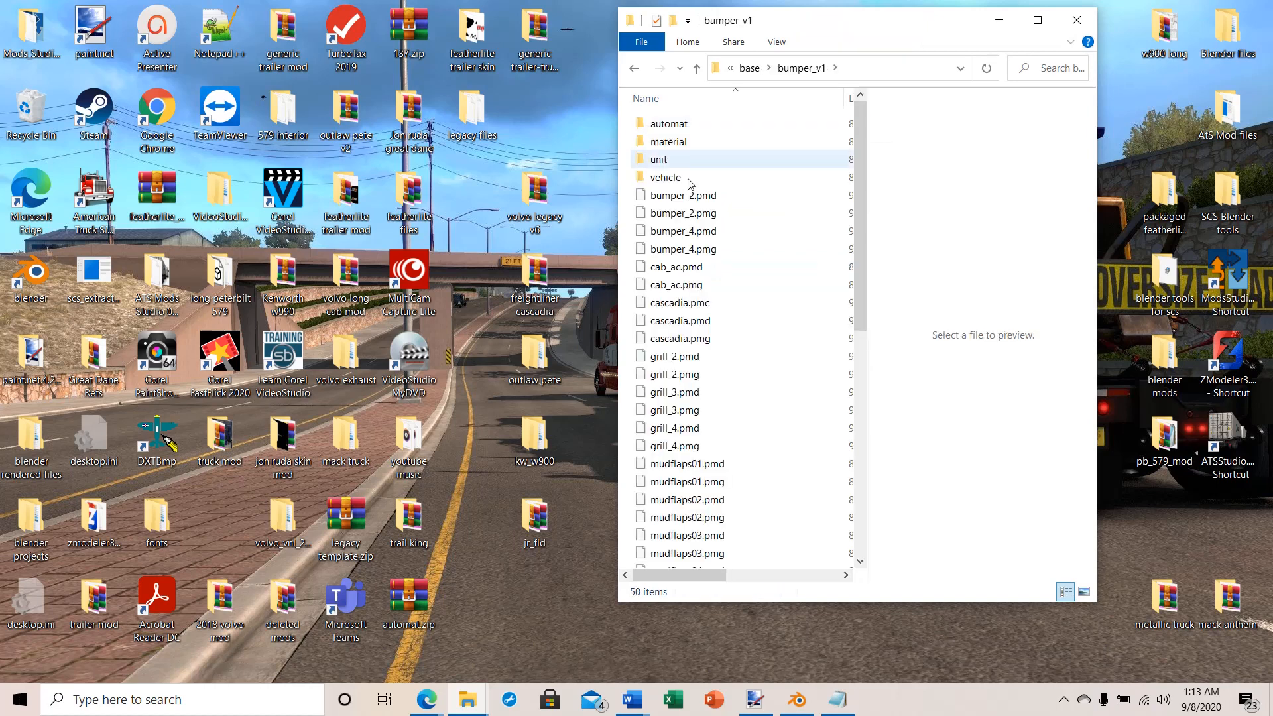
{"action": "left_click_drag", "start_coordinate": [864, 168], "coordinate": [865, 177]}
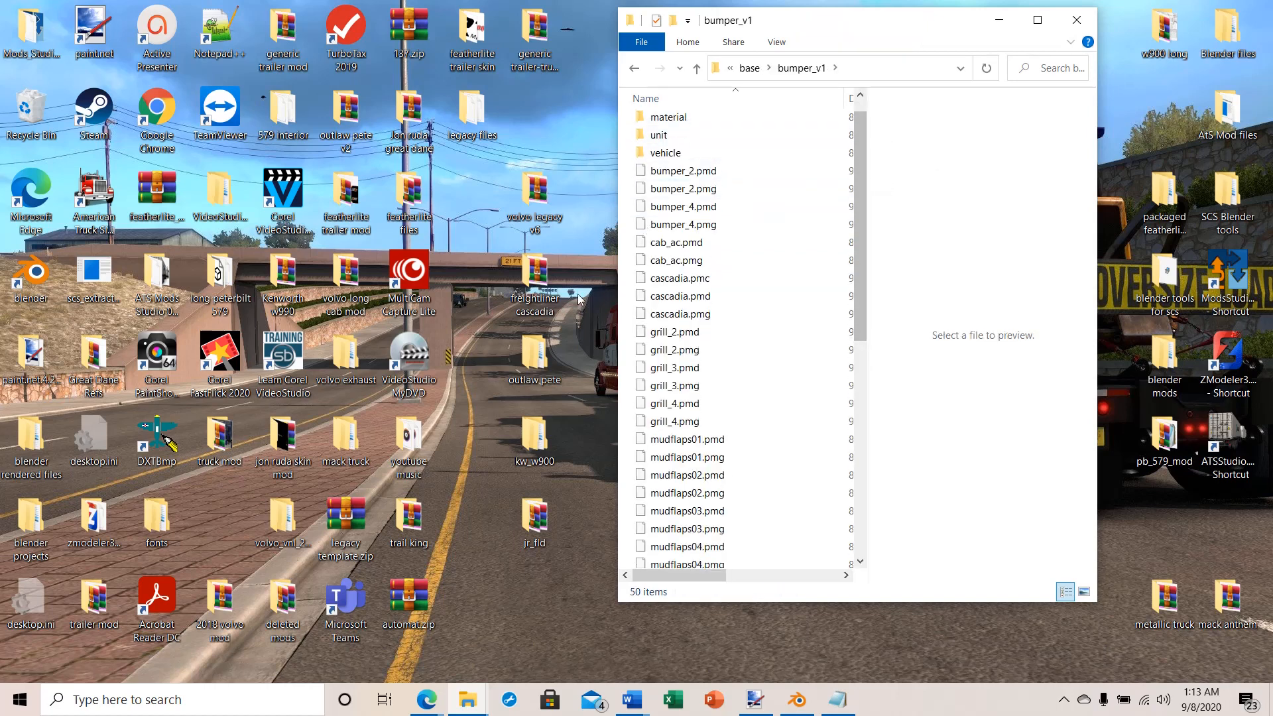
{"action": "left_click_drag", "start_coordinate": [601, 278], "coordinate": [472, 277]}
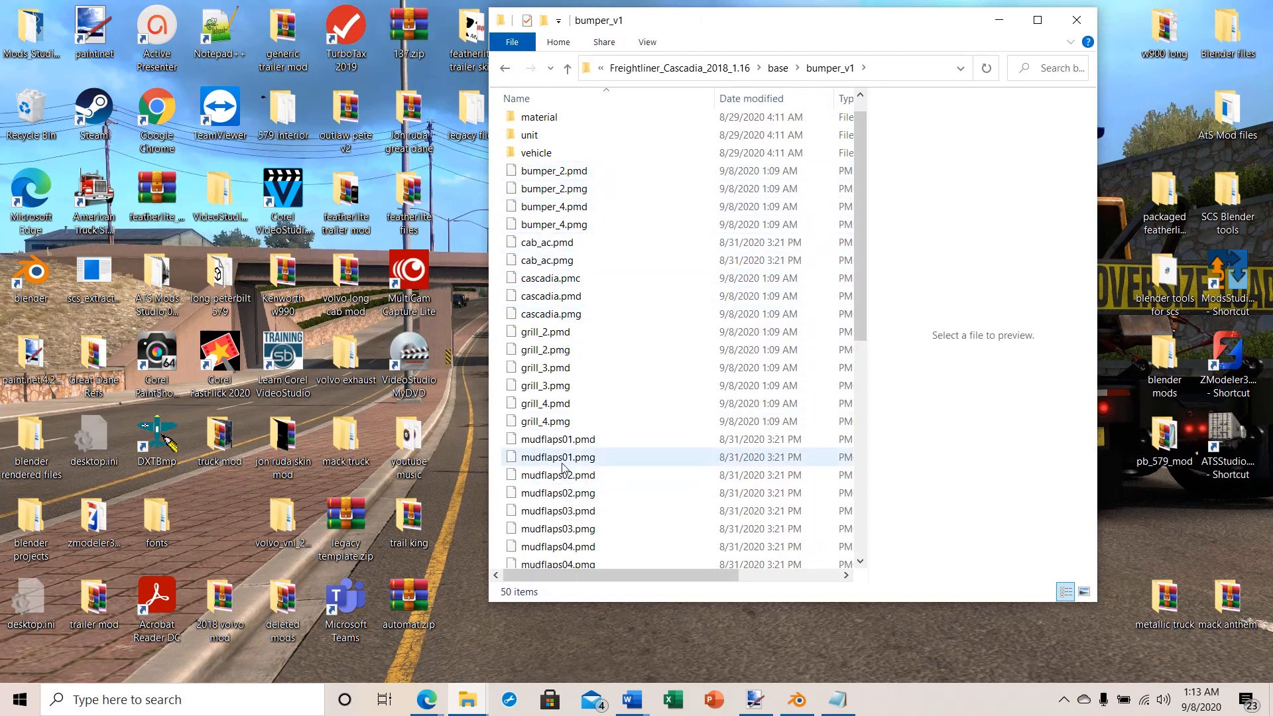
{"action": "left_click_drag", "start_coordinate": [859, 221], "coordinate": [865, 486]}
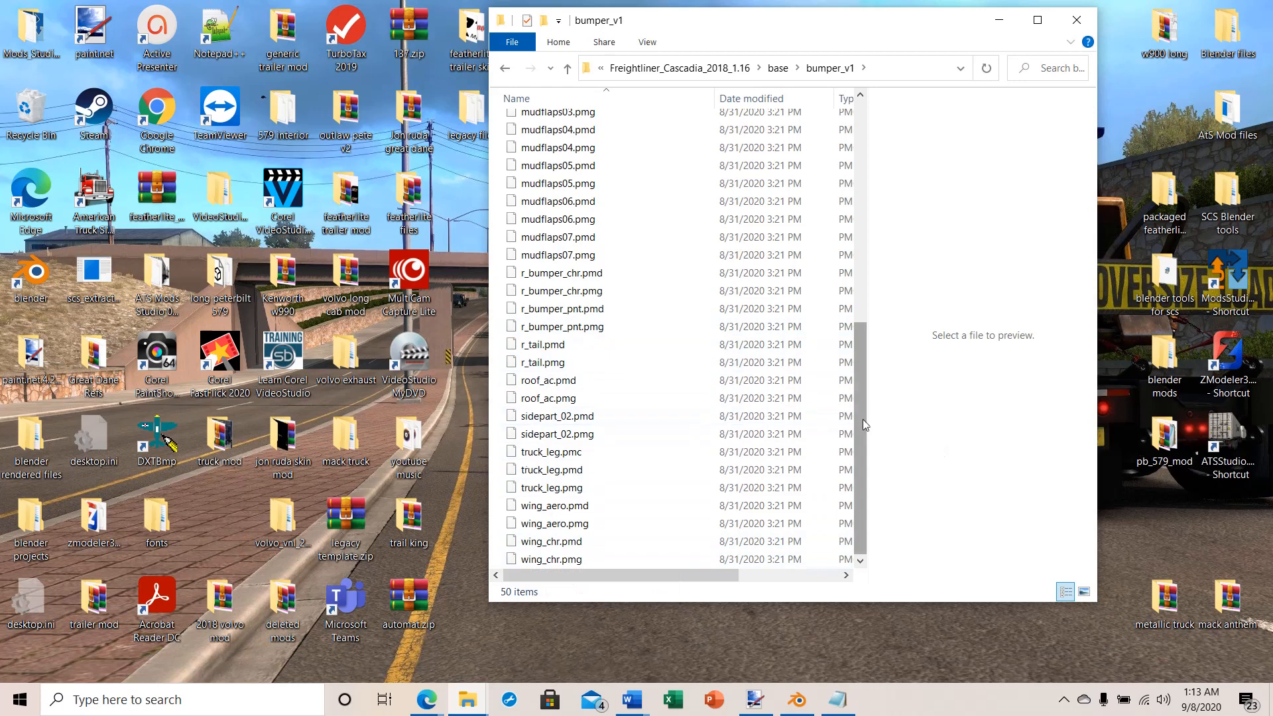
{"action": "left_click_drag", "start_coordinate": [865, 424], "coordinate": [877, 379]}
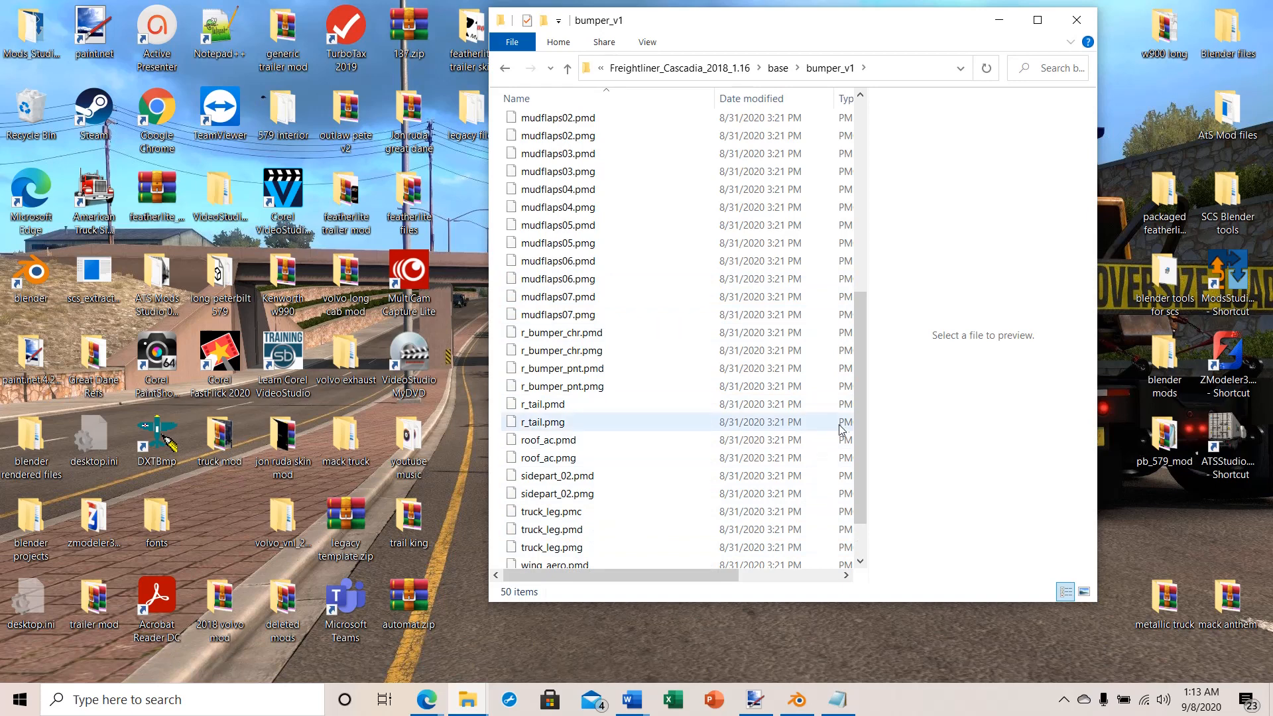
{"action": "scroll", "coordinate": [729, 497], "scroll_direction": "down", "scroll_amount": 2}
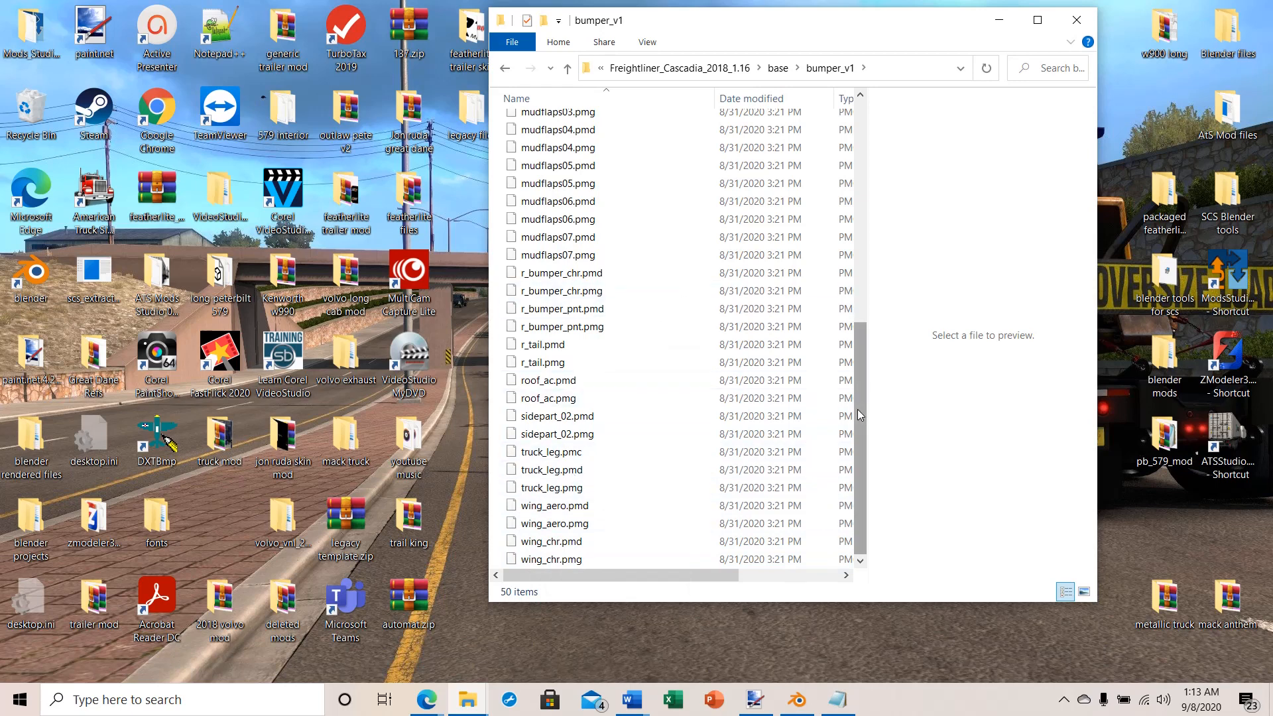
{"action": "left_click_drag", "start_coordinate": [864, 414], "coordinate": [820, 78]}
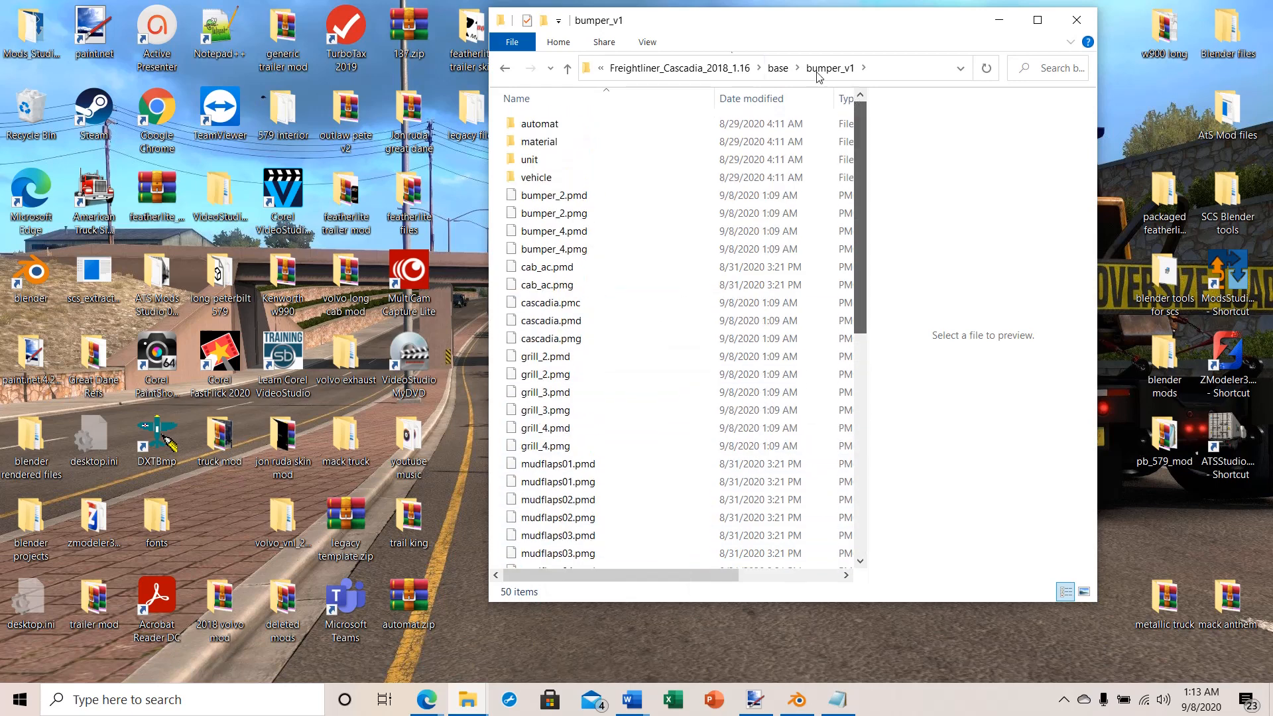
Step: Go back up to the base folder and delete the extracted bumper_v1 folder
{"action": "left_click", "coordinate": [567, 69]}
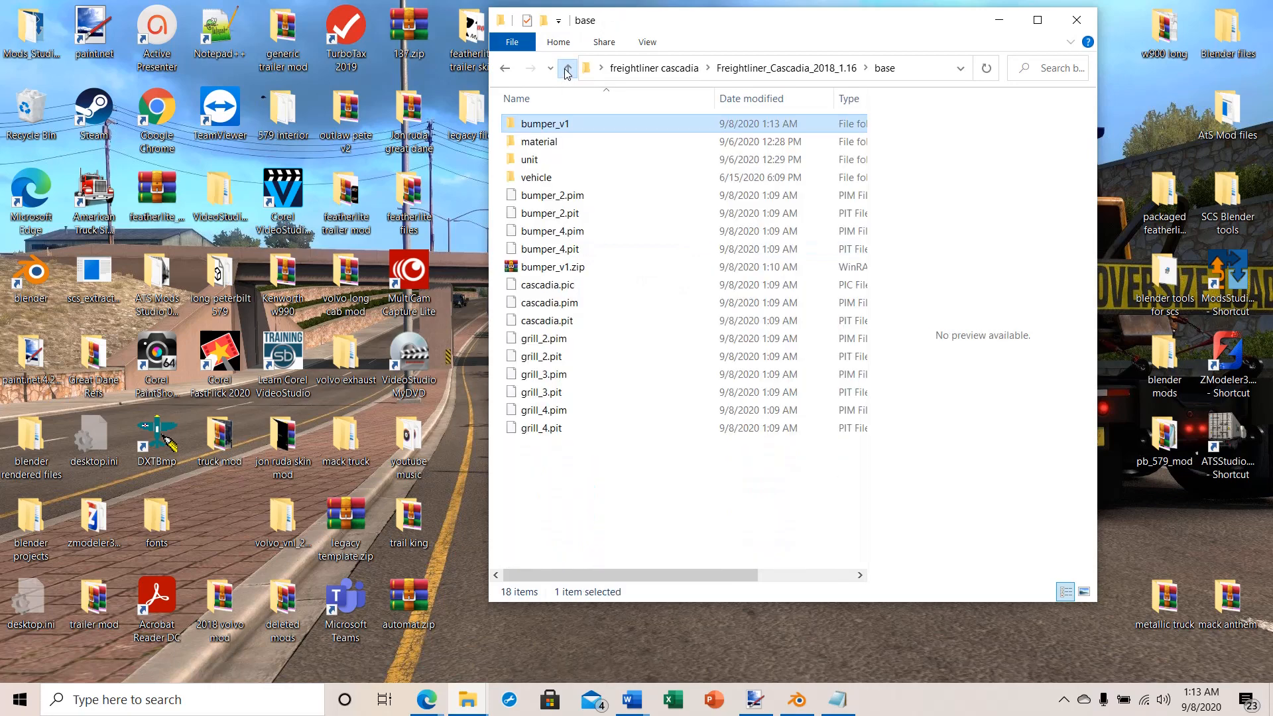
{"action": "right_click", "coordinate": [525, 124]}
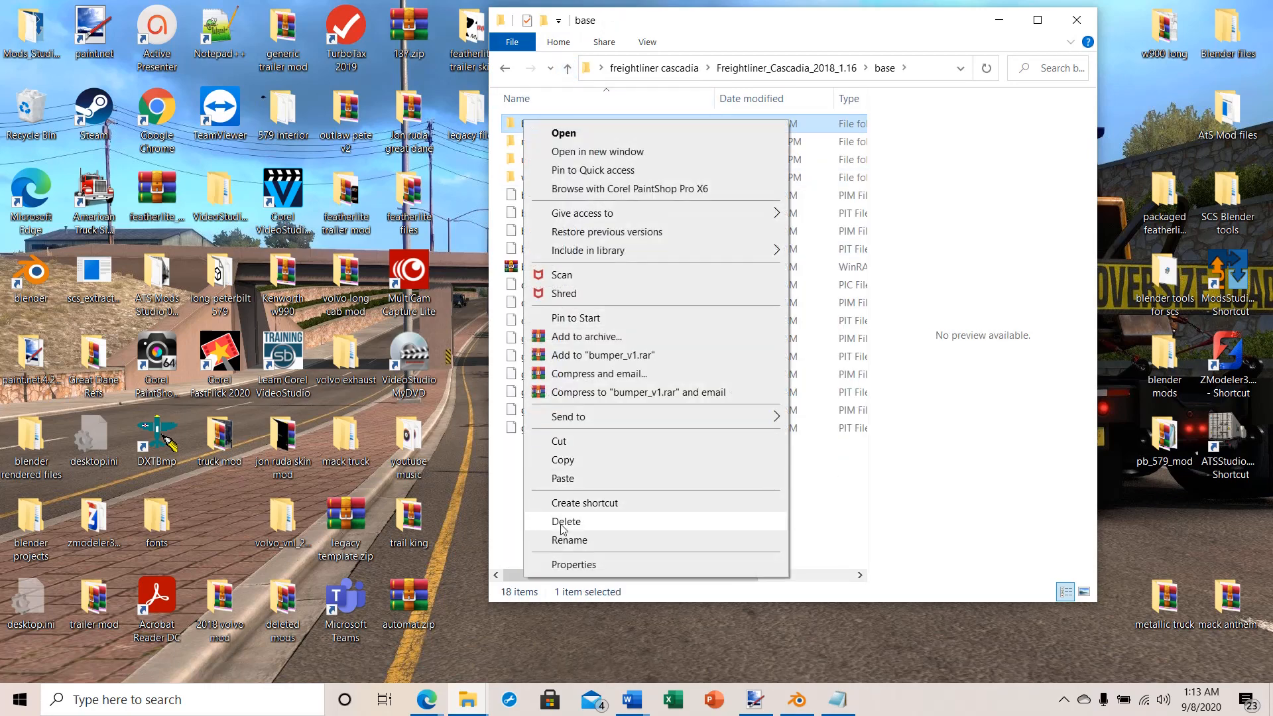
{"action": "left_click", "coordinate": [564, 529]}
{"action": "key", "text": "Delete"}
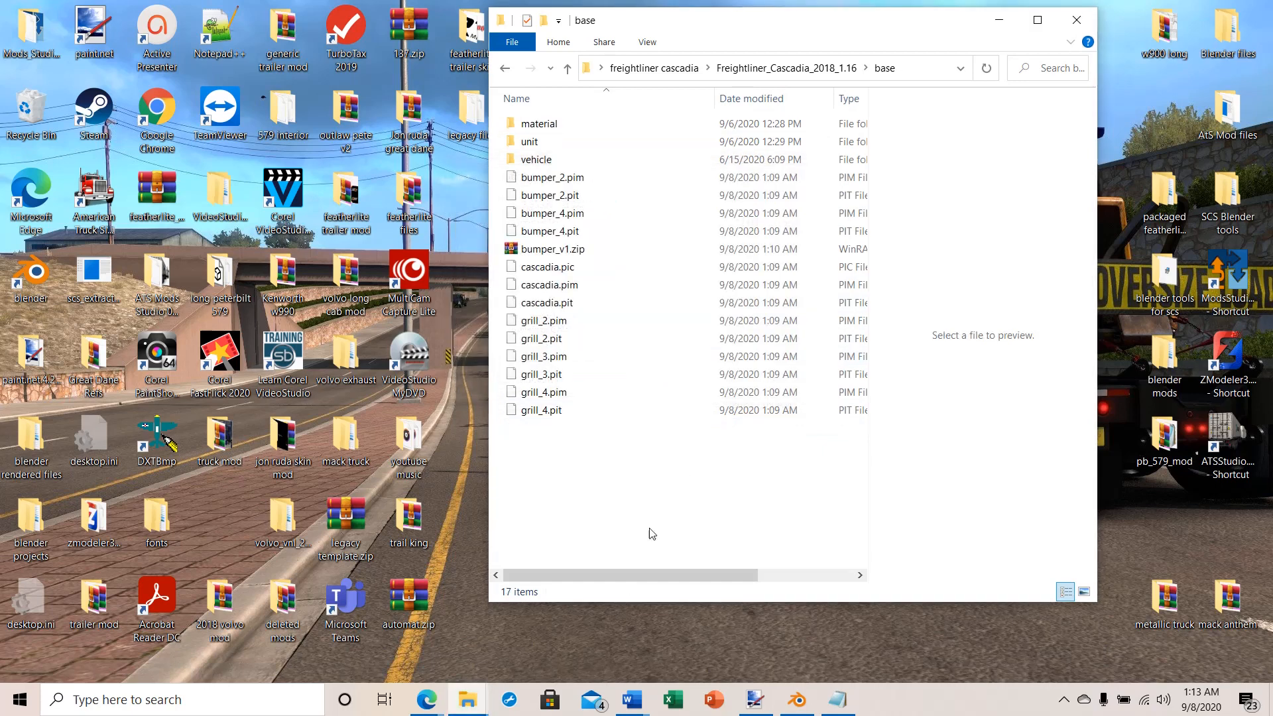
Step: Delete bumper_v1.zip and all loose exported files from the base folder, keeping the material, unit and vehicle subfolders
{"action": "left_click_drag", "start_coordinate": [501, 214], "coordinate": [578, 464]}
{"action": "right_click", "coordinate": [598, 306]}
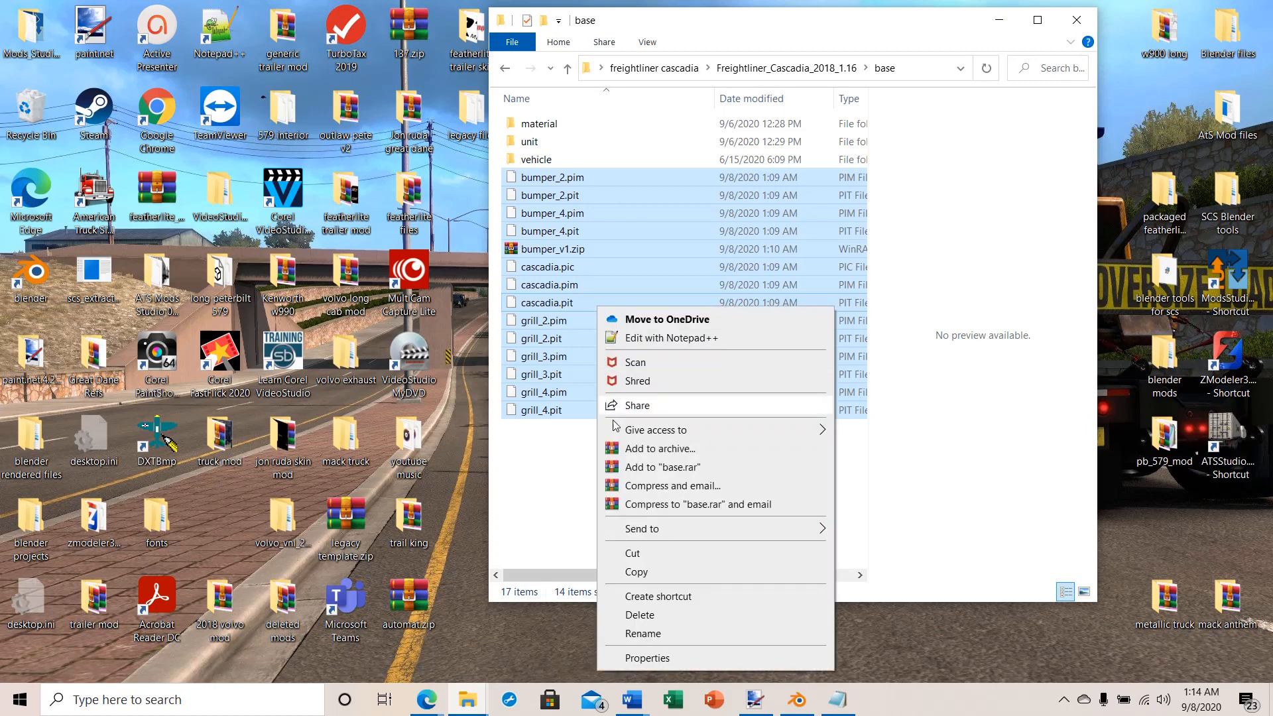
{"action": "left_click", "coordinate": [649, 615]}
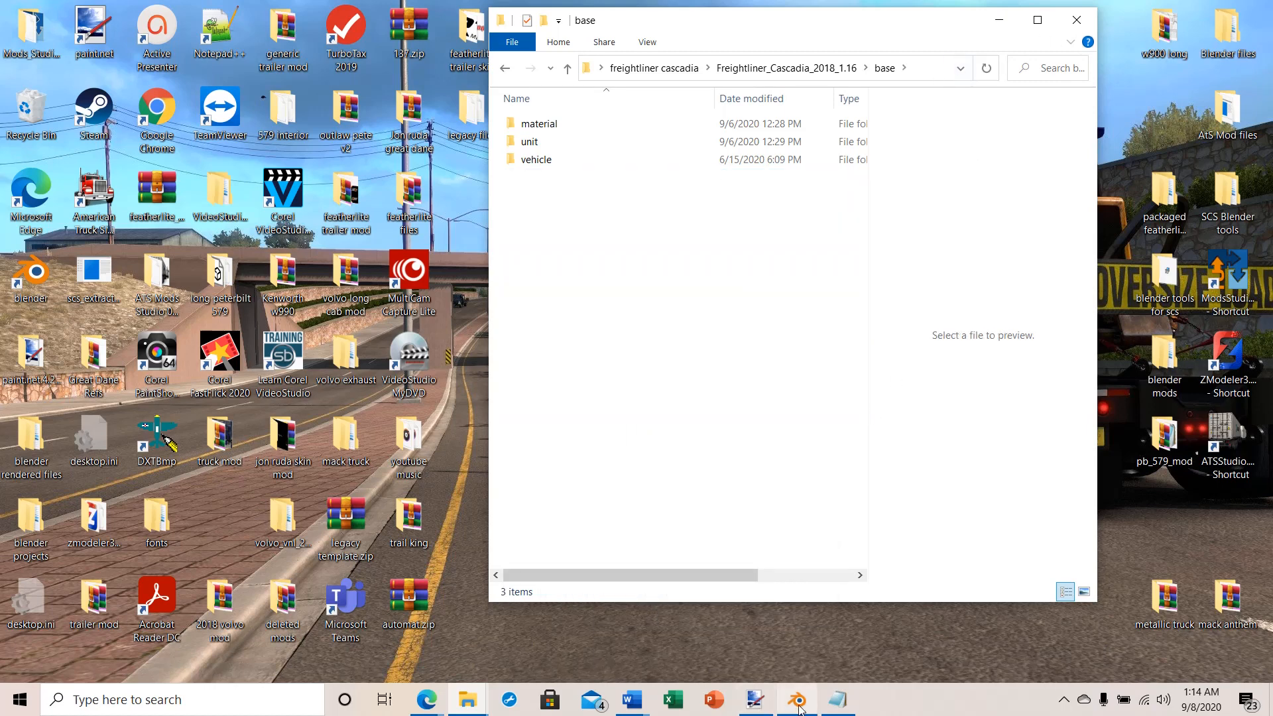
Step: Switch to Blender and pack the bumper_v1 mod into the base folder again
{"action": "left_click", "coordinate": [794, 702]}
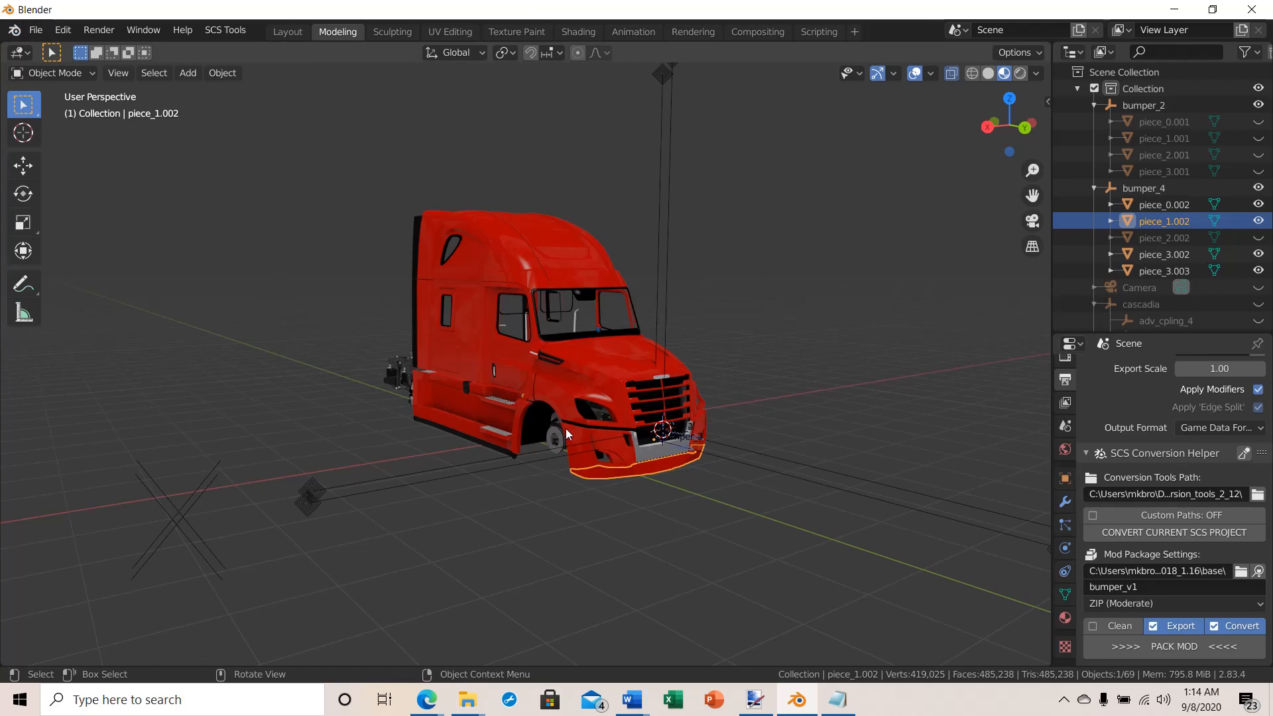
{"action": "mouse_move", "coordinate": [566, 428]}
{"action": "middle_mouse_down"}
{"action": "mouse_move", "coordinate": [538, 431]}
{"action": "mouse_move", "coordinate": [569, 435]}
{"action": "middle_mouse_up"}
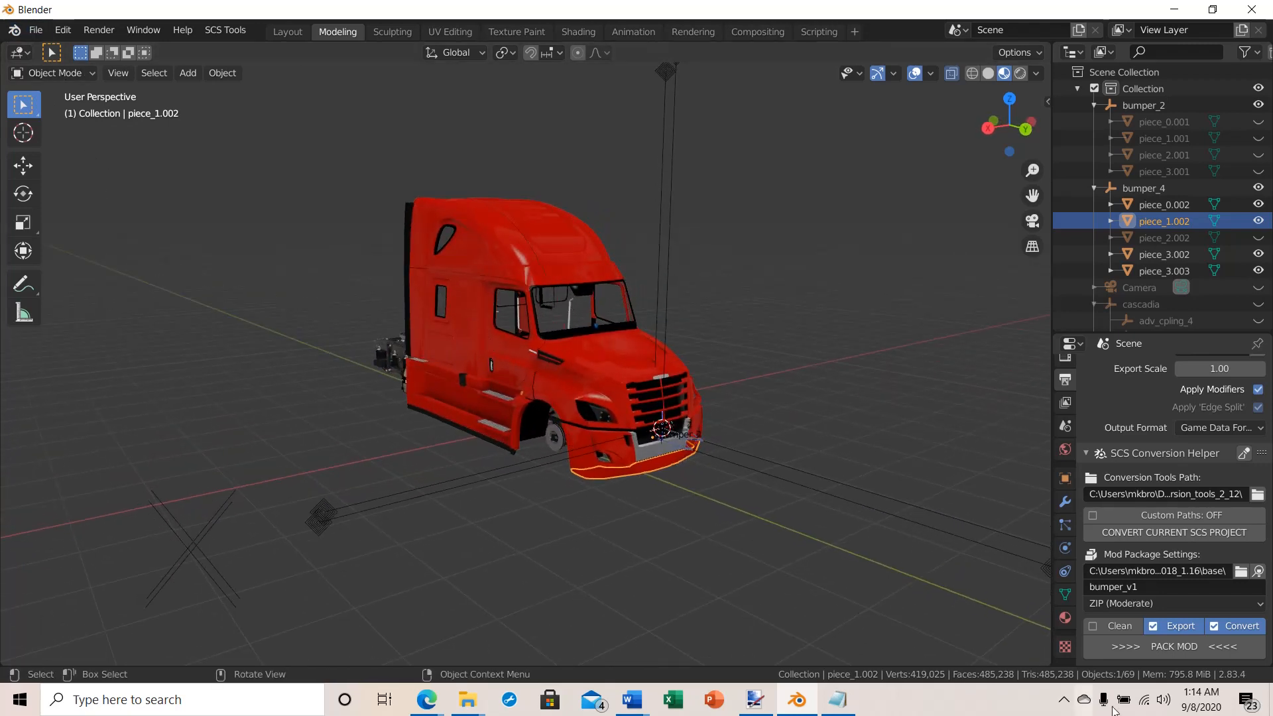
{"action": "left_click", "coordinate": [1187, 648]}
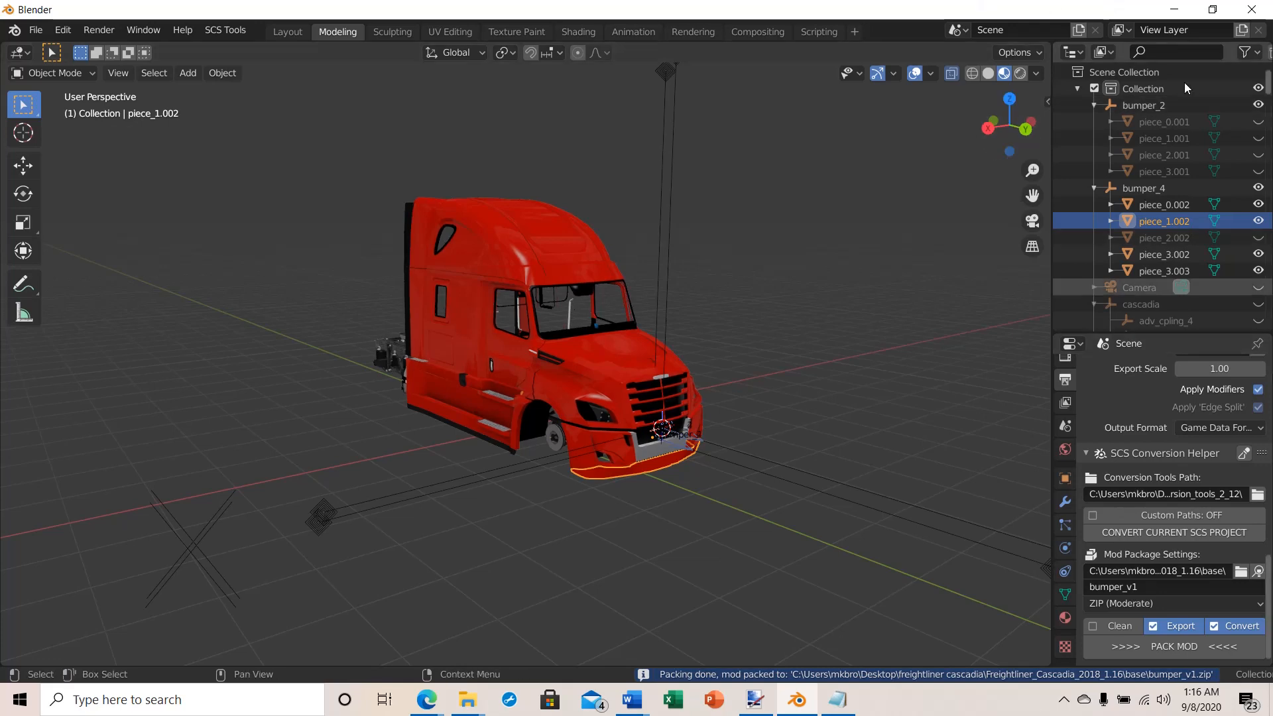
Step: Switch to the base folder, extract bumper_v1.zip there and open the extracted bumper_v1 folder
{"action": "left_click", "coordinate": [1175, 9]}
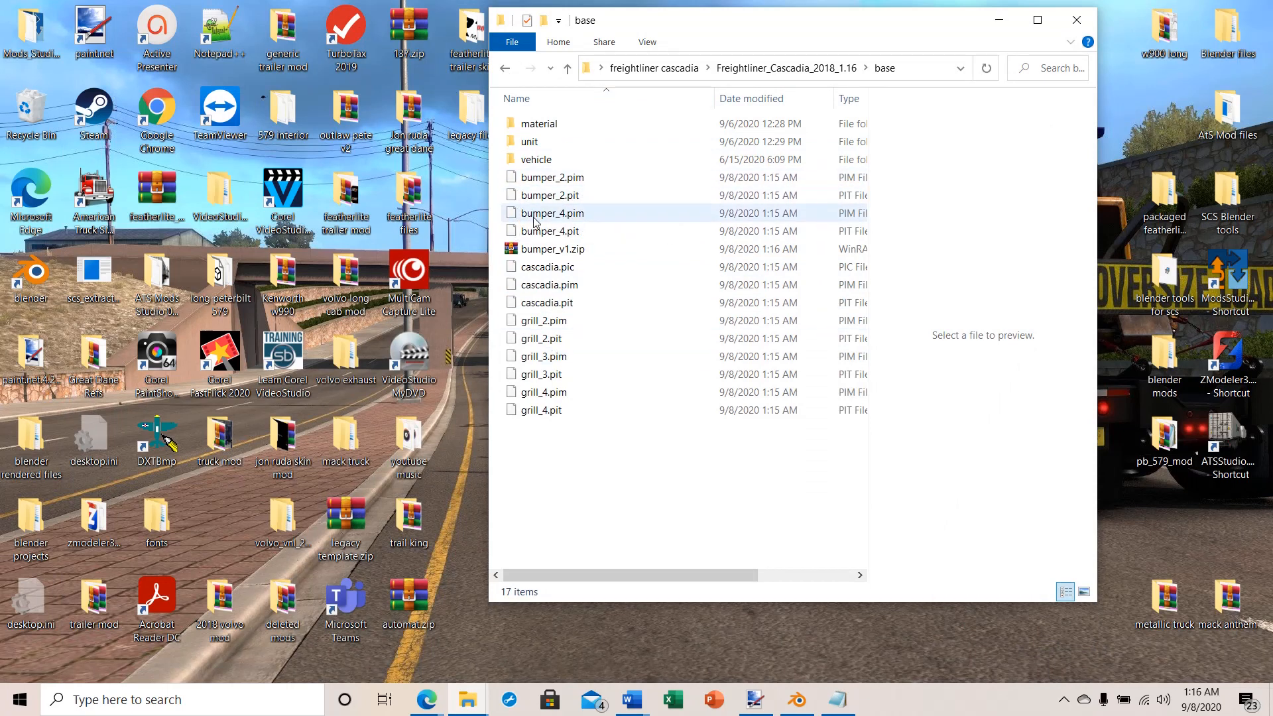
{"action": "double_click", "coordinate": [530, 249]}
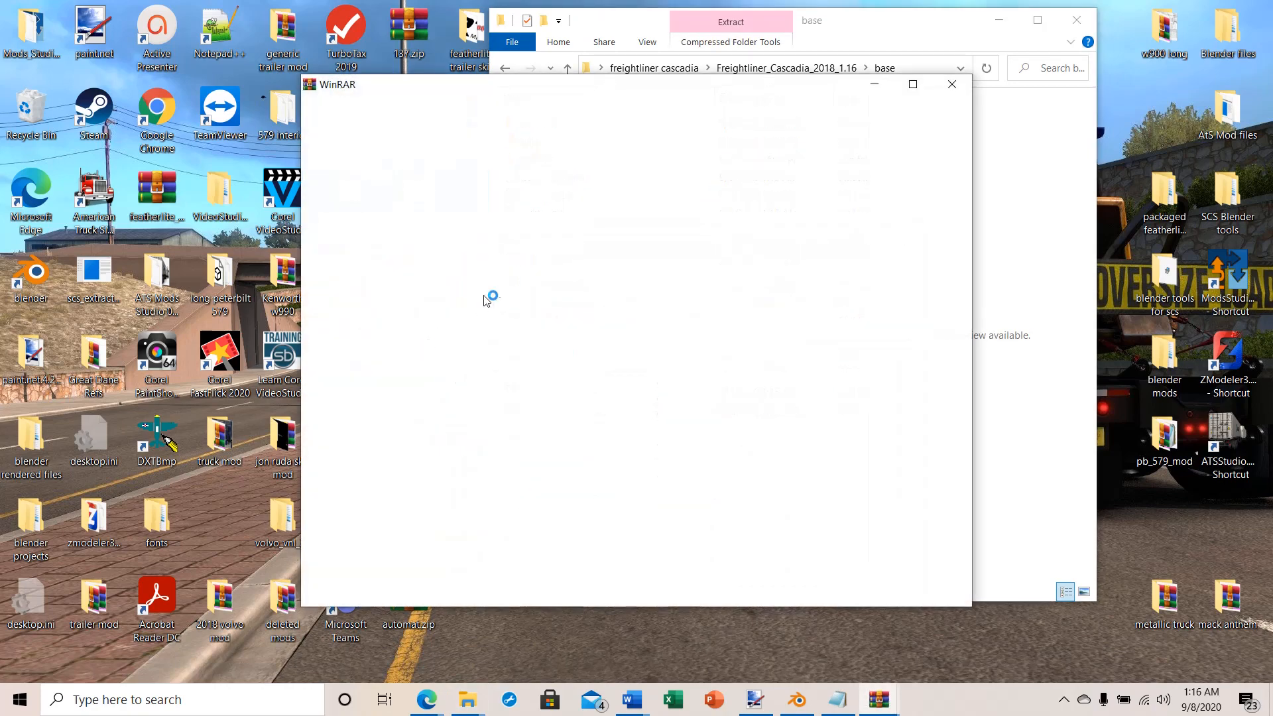
{"action": "left_click", "coordinate": [949, 85]}
{"action": "double_click", "coordinate": [538, 123]}
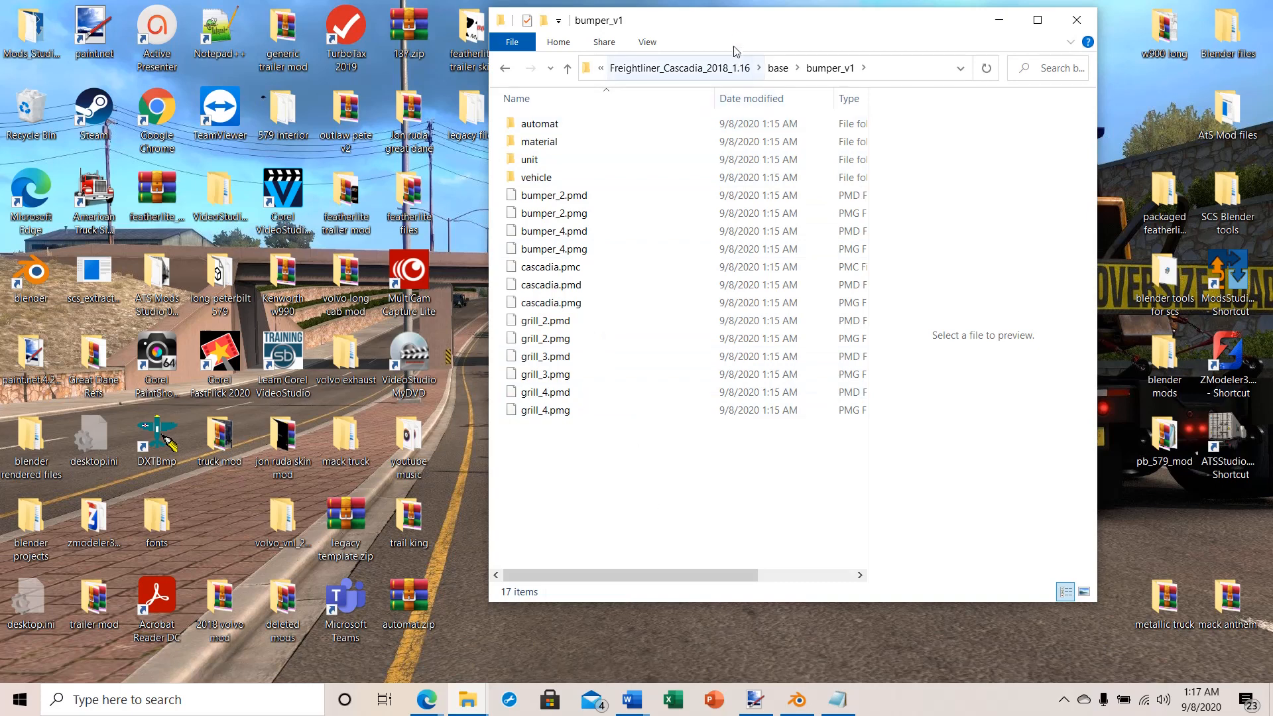
Step: Open the desktop's freightliner cascadia folder beside the bumper_v1 window and browse to Freightliner_Cascadia_2018_1.16/vehicle/truck/cascadia_2018
{"action": "left_click_drag", "start_coordinate": [767, 24], "coordinate": [940, 29]}
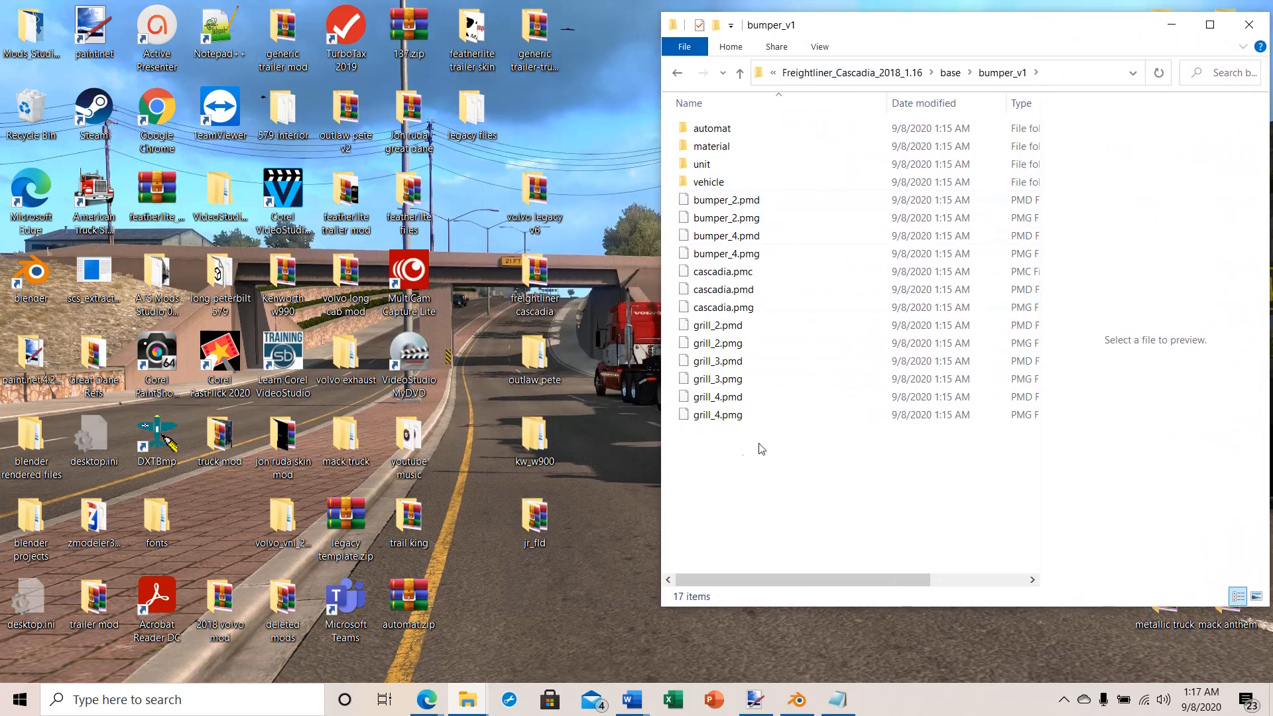
{"action": "double_click", "coordinate": [532, 284]}
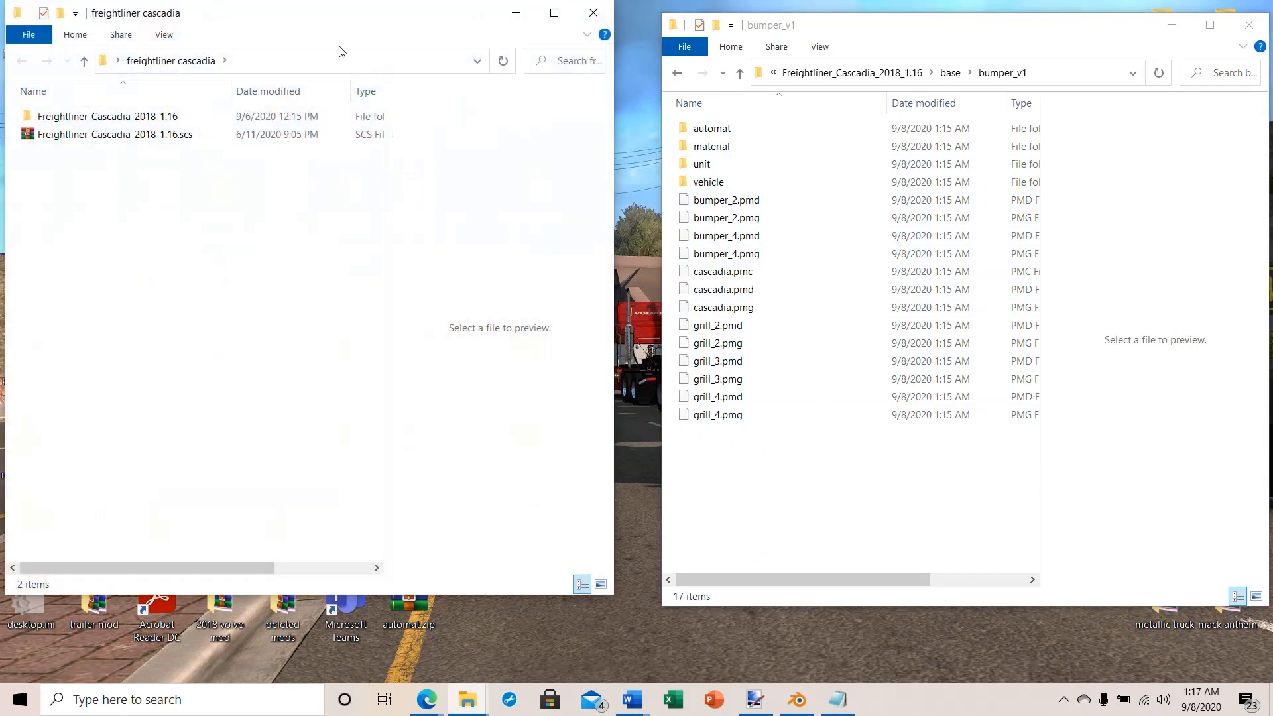
{"action": "left_click_drag", "start_coordinate": [324, 24], "coordinate": [352, 49]}
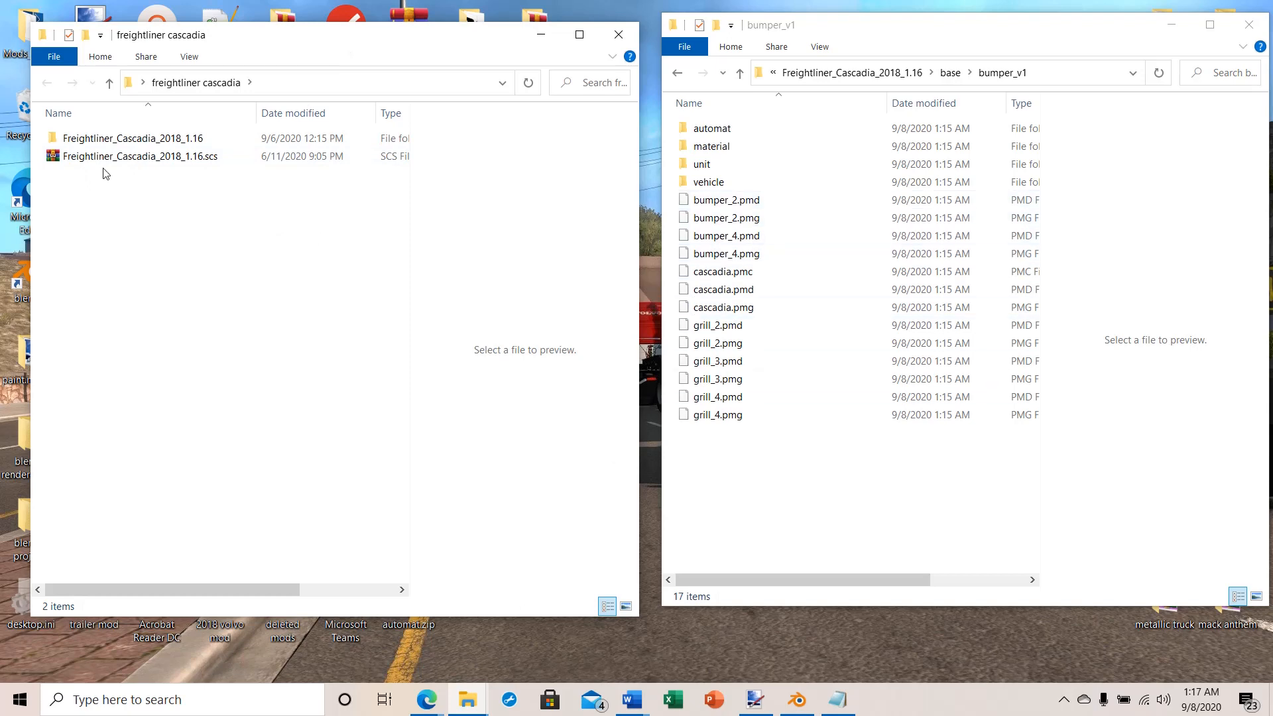
{"action": "double_click", "coordinate": [84, 140]}
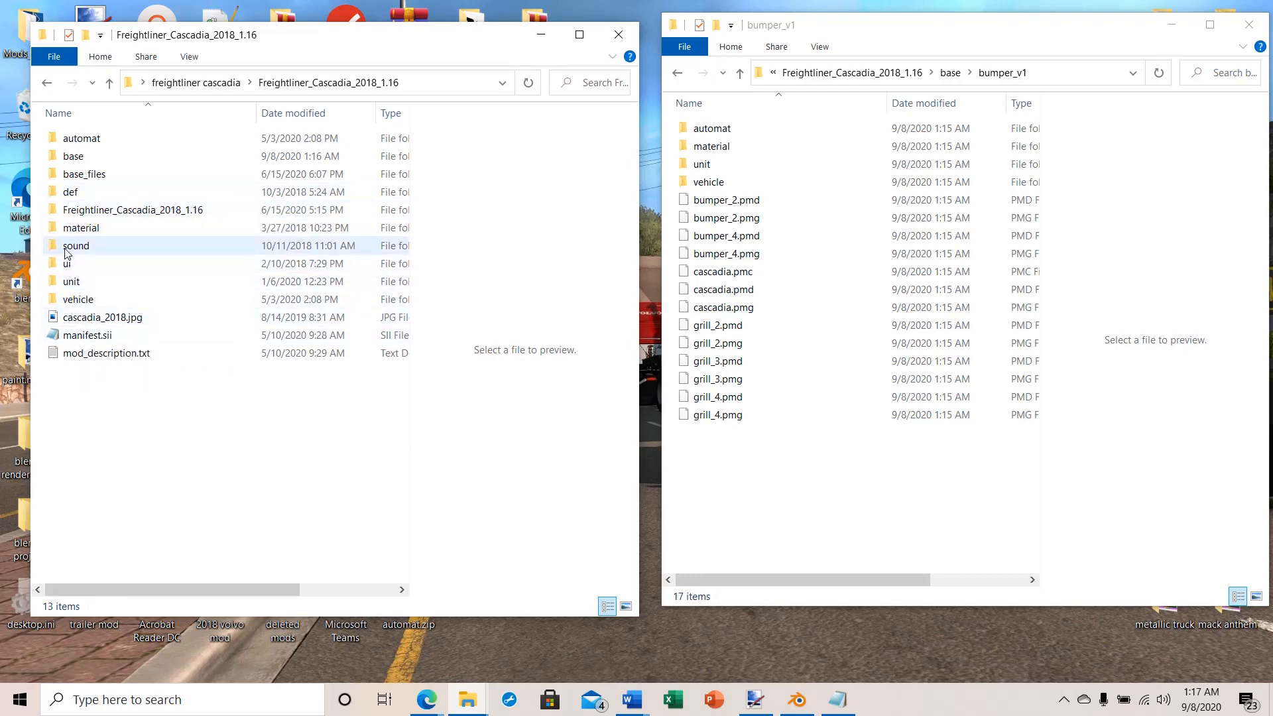
{"action": "left_click_drag", "start_coordinate": [340, 26], "coordinate": [379, 28]}
{"action": "left_click_drag", "start_coordinate": [895, 28], "coordinate": [918, 48]}
{"action": "left_click", "coordinate": [584, 219]}
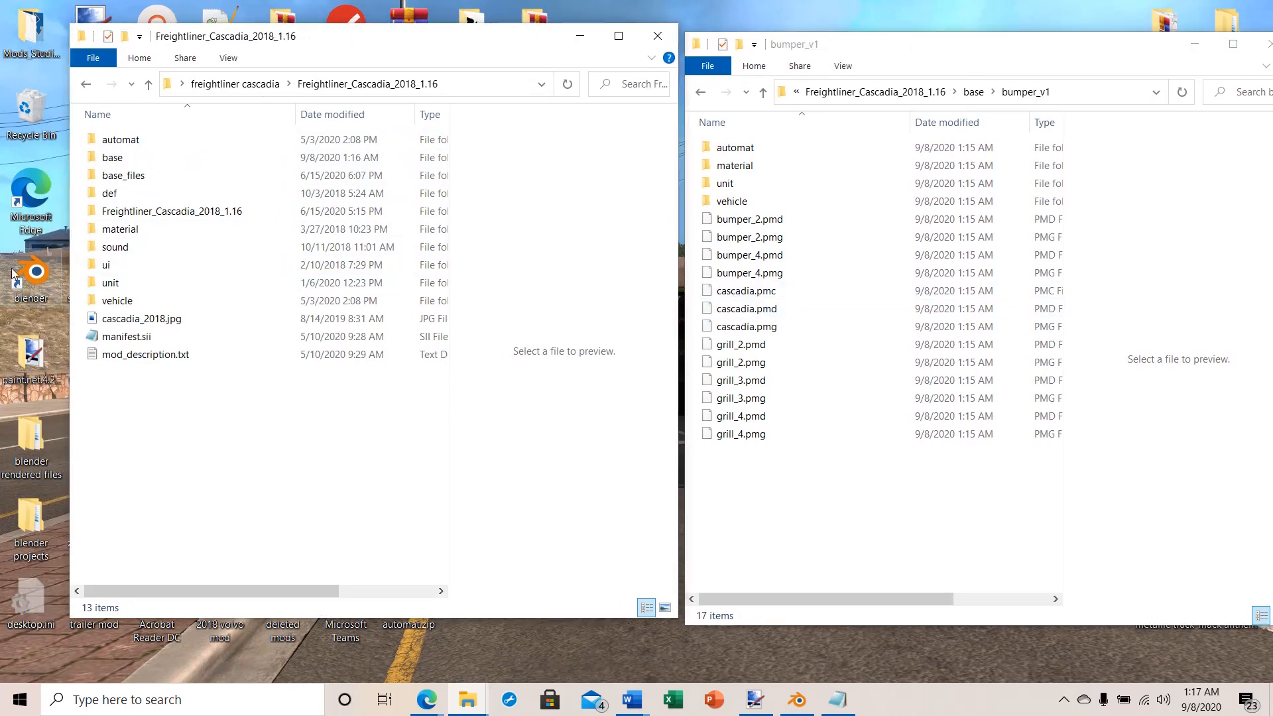
{"action": "double_click", "coordinate": [106, 301]}
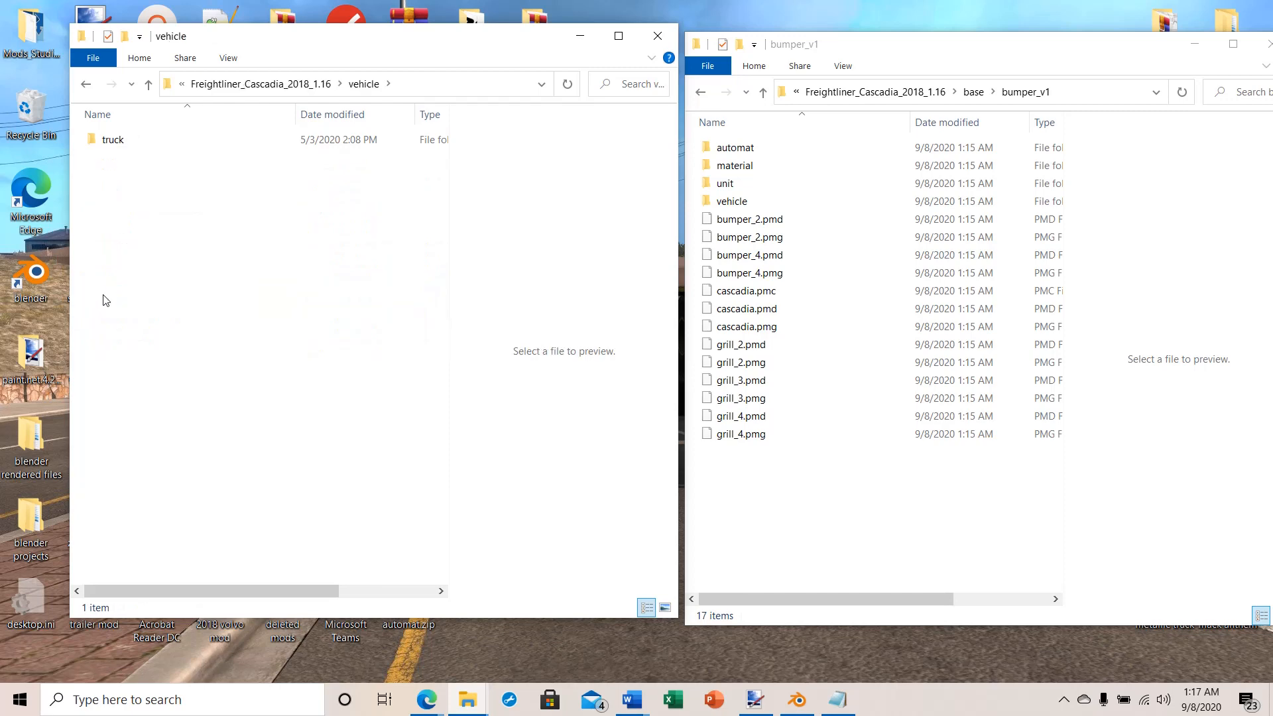
{"action": "double_click", "coordinate": [109, 140]}
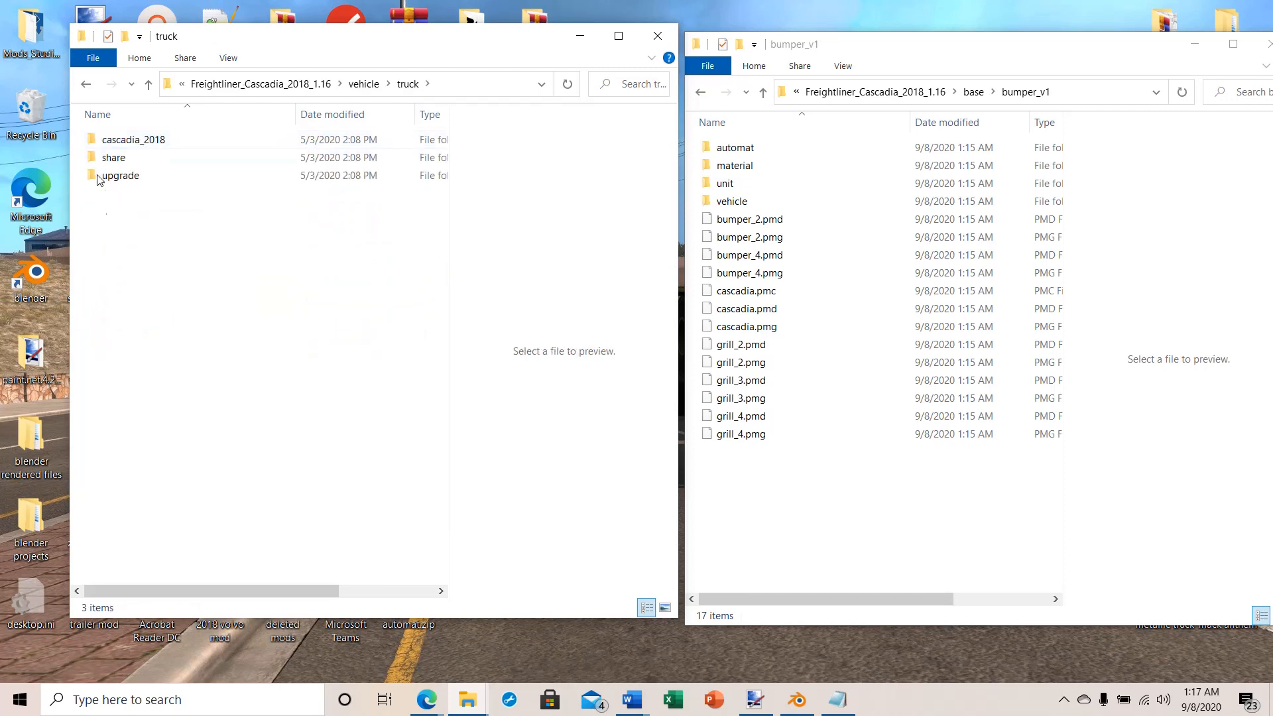
{"action": "double_click", "coordinate": [120, 140]}
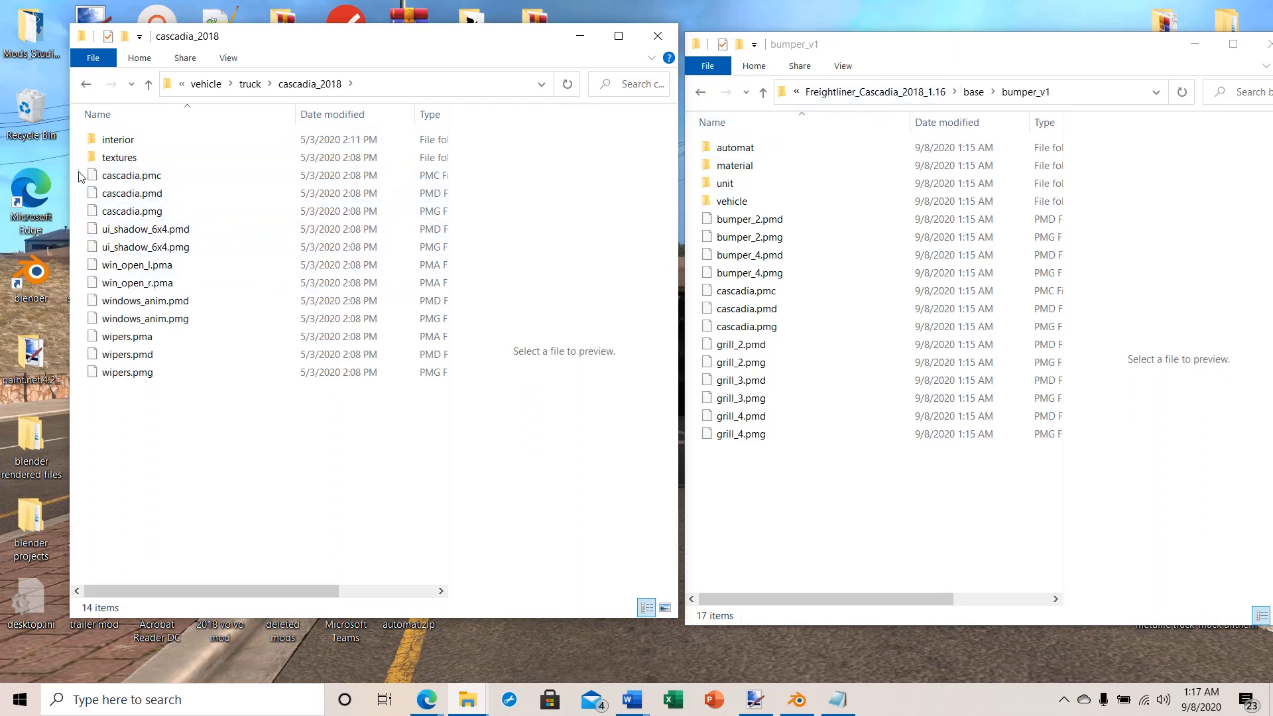
Step: Rename the original cascadia PMC, PMD and PMG files in the truck's cascadia_2018 folder as _org
{"action": "left_click_drag", "start_coordinate": [79, 174], "coordinate": [130, 199]}
{"action": "right_click", "coordinate": [128, 197]}
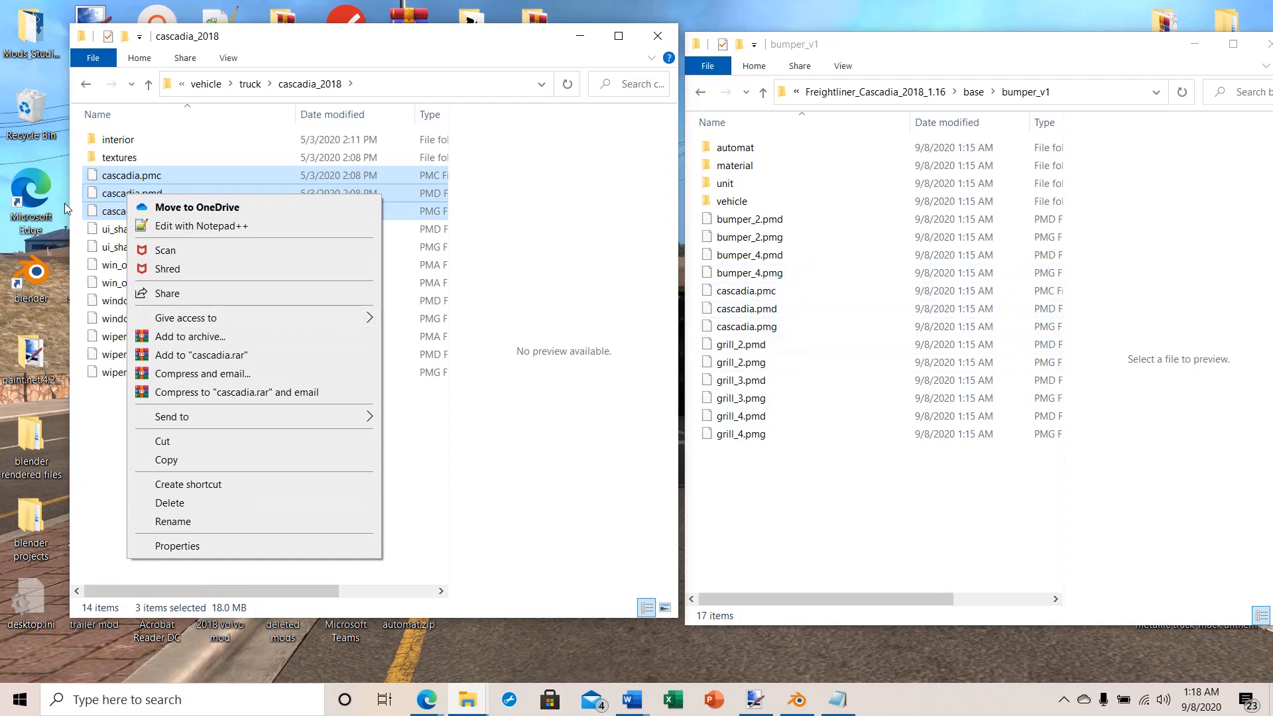
{"action": "left_click", "coordinate": [194, 522]}
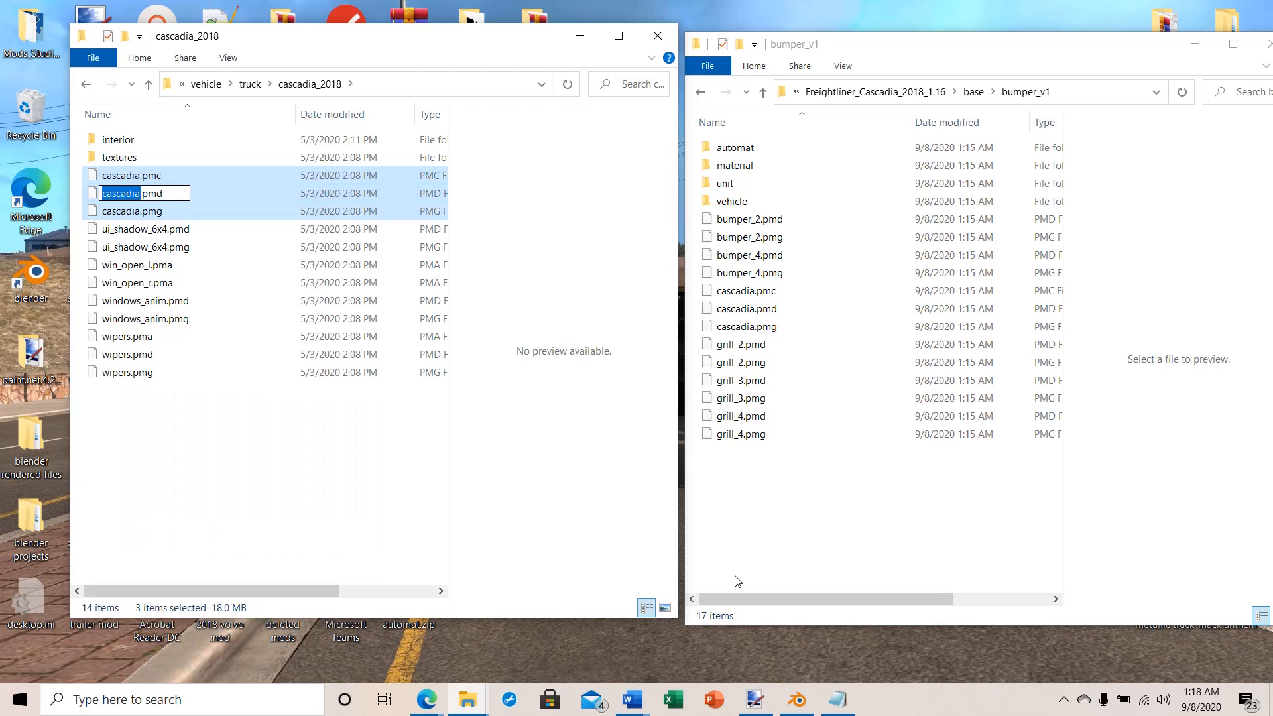
{"action": "type", "text": "_"}
{"action": "type", "text": "org"}
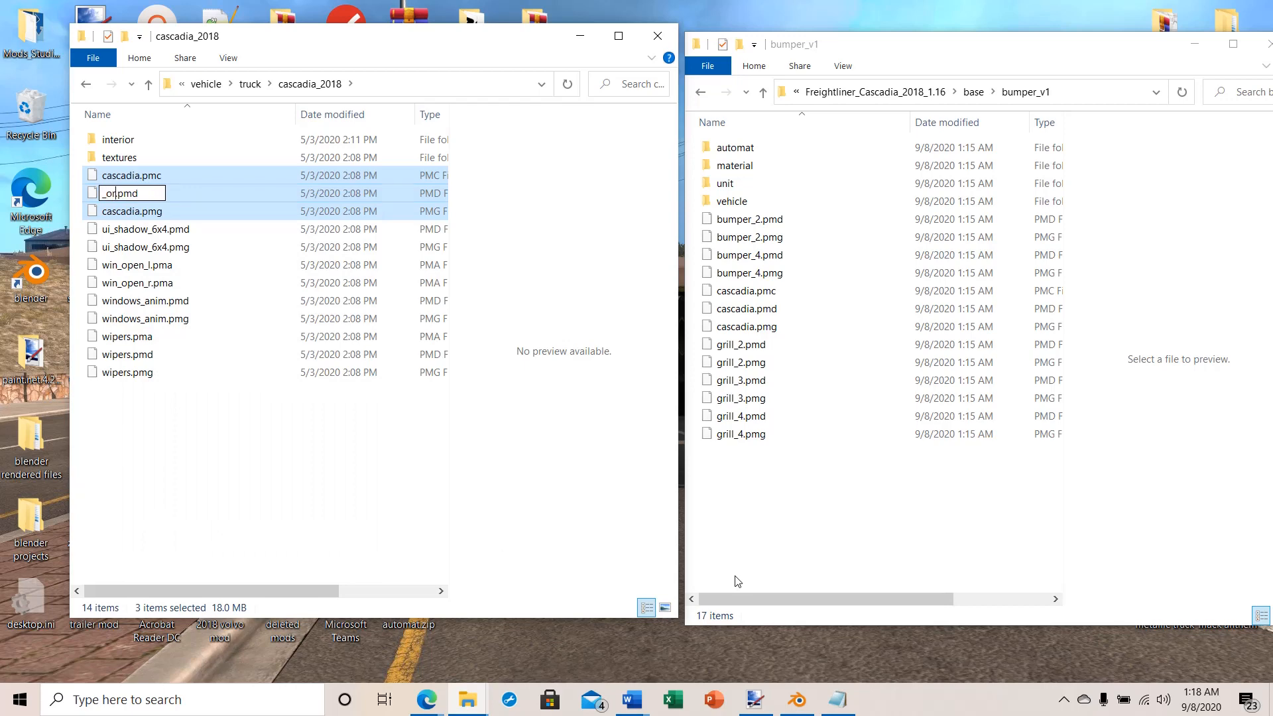
{"action": "key", "text": "Return"}
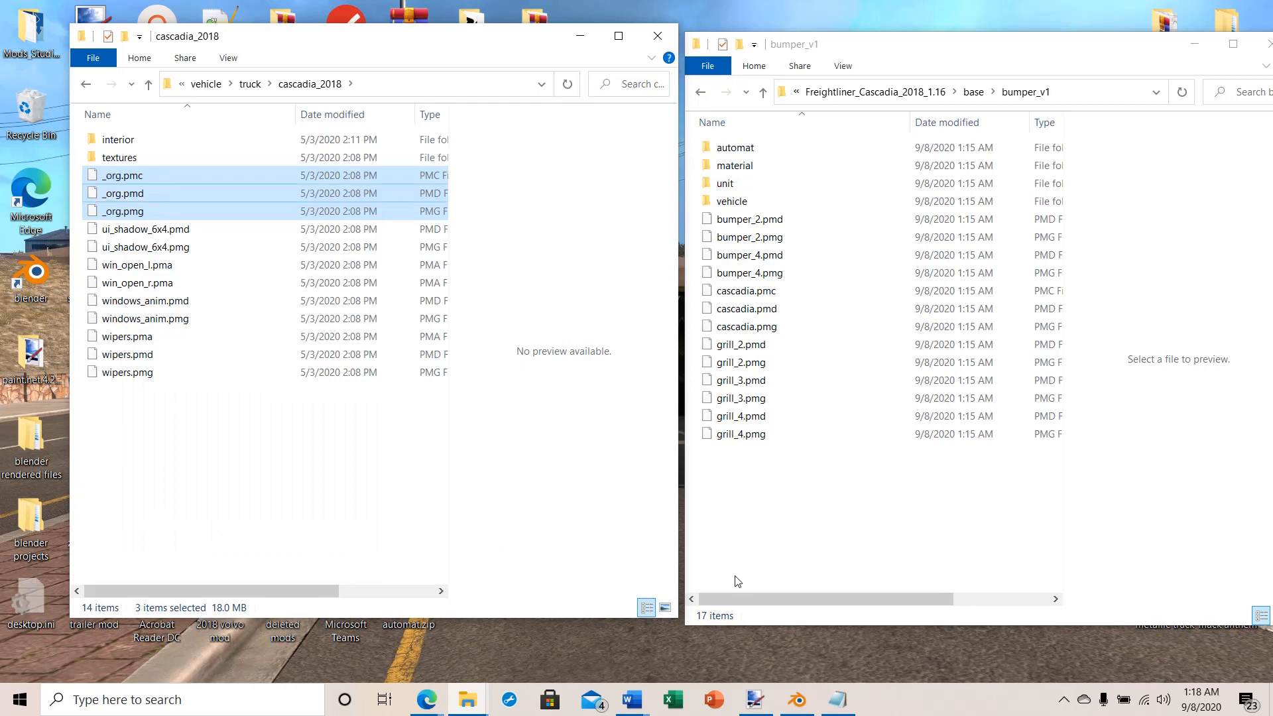
Step: Rename the three selected original PMC, PMD and PMG files as cascadia_org, keeping their extensions
{"action": "type", "text": "_"}
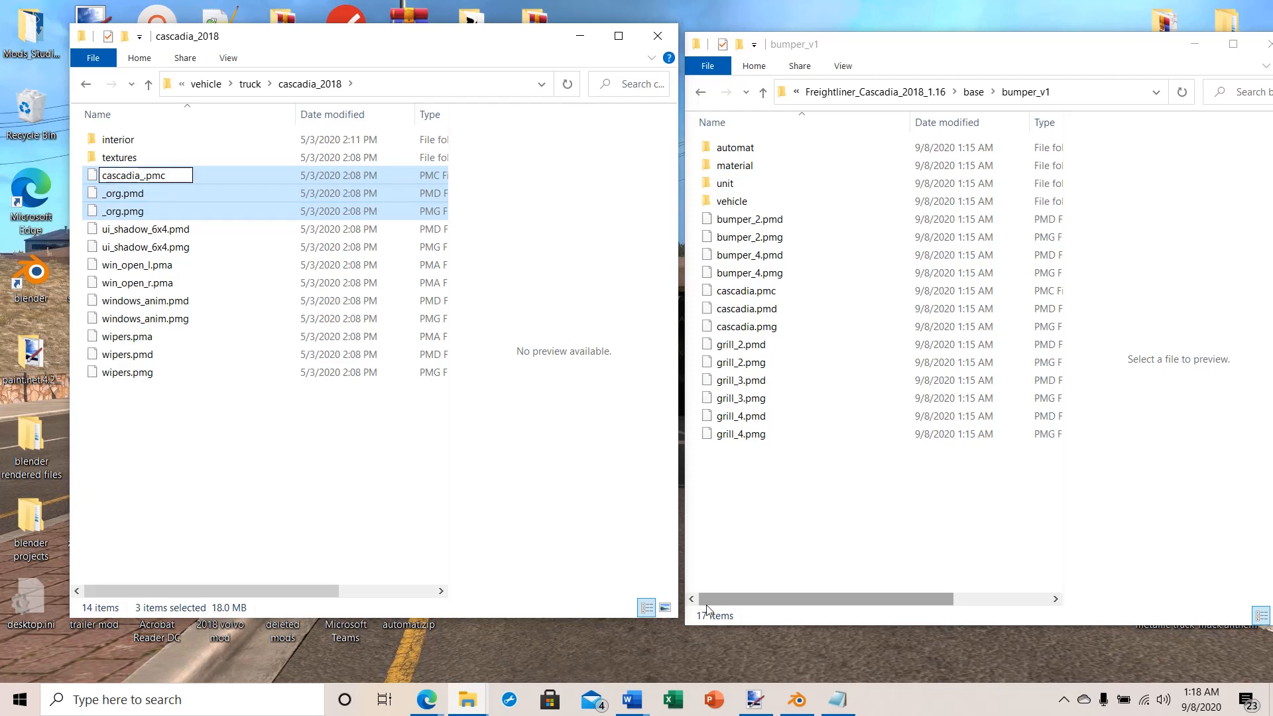
{"action": "type", "text": "org"}
{"action": "key", "text": "Return"}
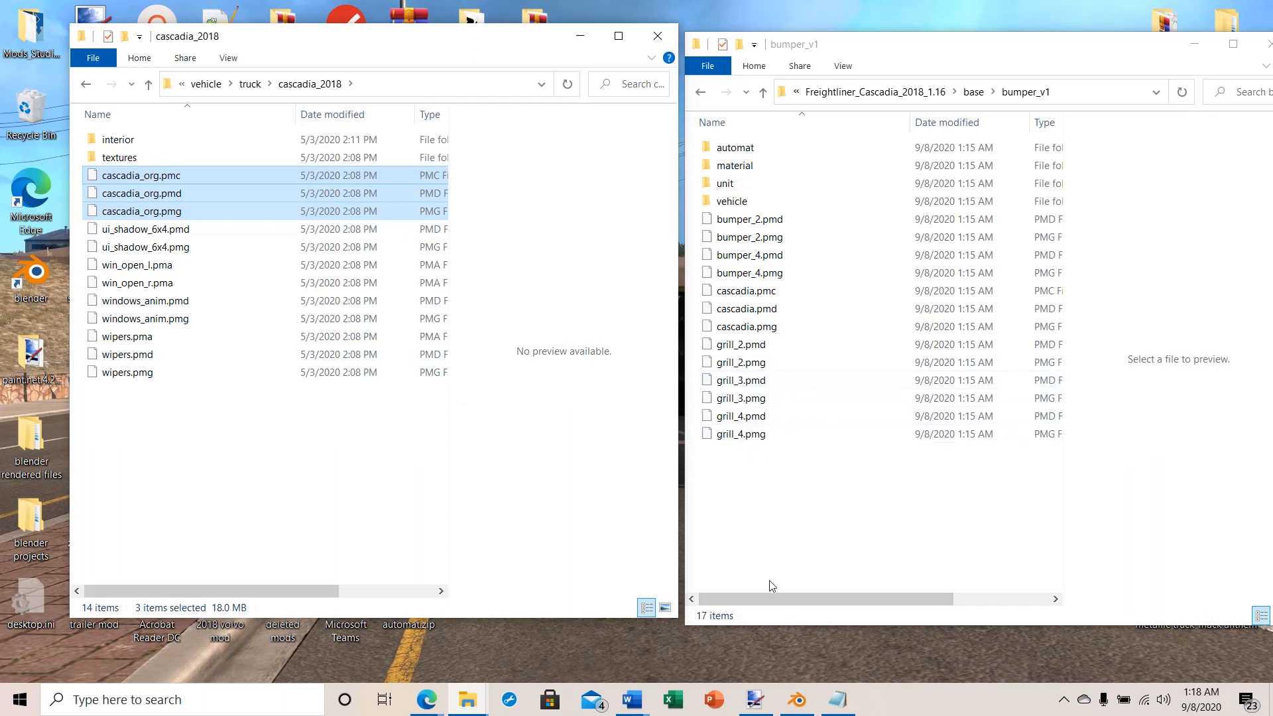
{"action": "left_click", "coordinate": [406, 536]}
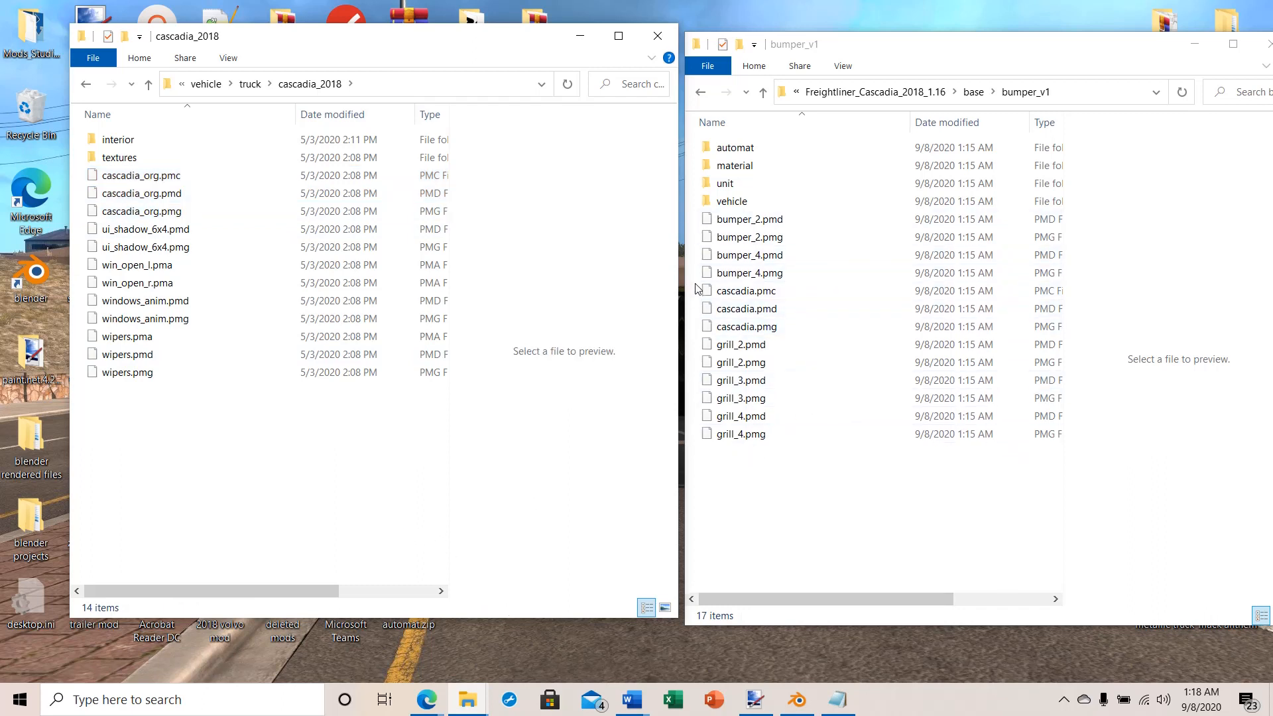
Step: Copy cascadia.pmc, cascadia.pmd and cascadia.pmg from bumper_v1 into the vehicle/truck/cascadia_2018 folder
{"action": "left_click_drag", "start_coordinate": [696, 286], "coordinate": [737, 340]}
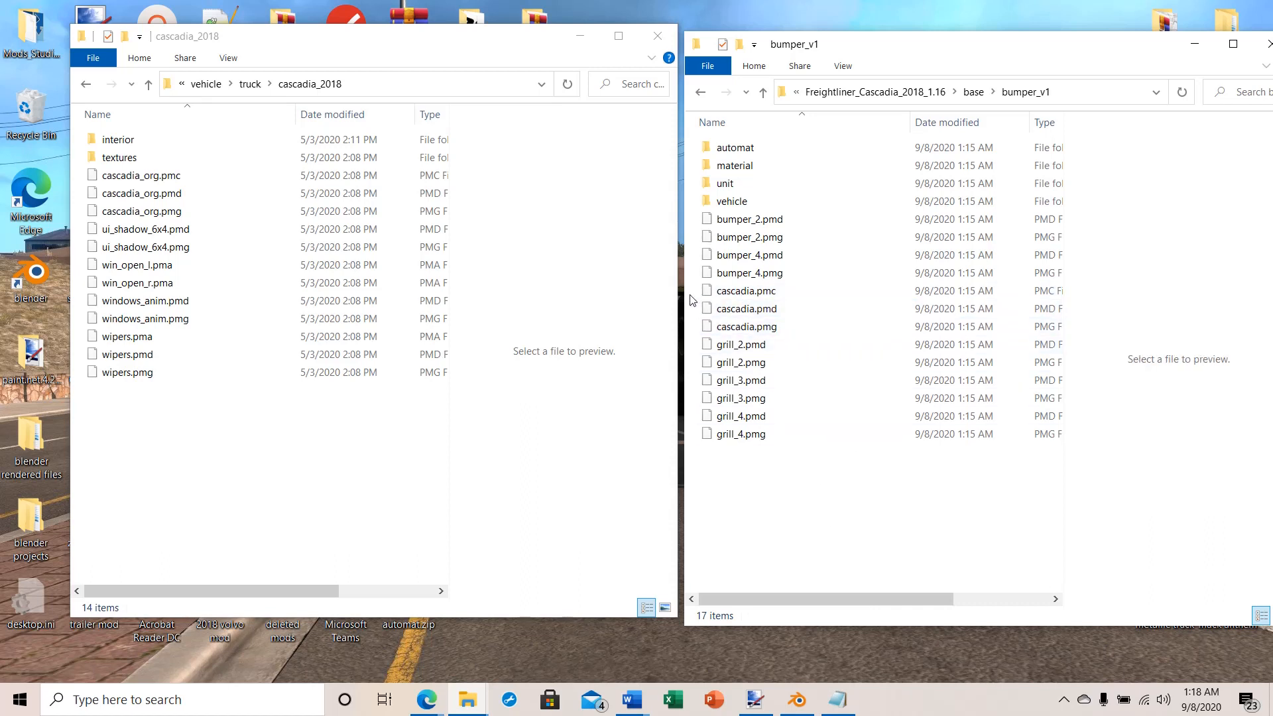
{"action": "left_click_drag", "start_coordinate": [697, 289], "coordinate": [735, 325]}
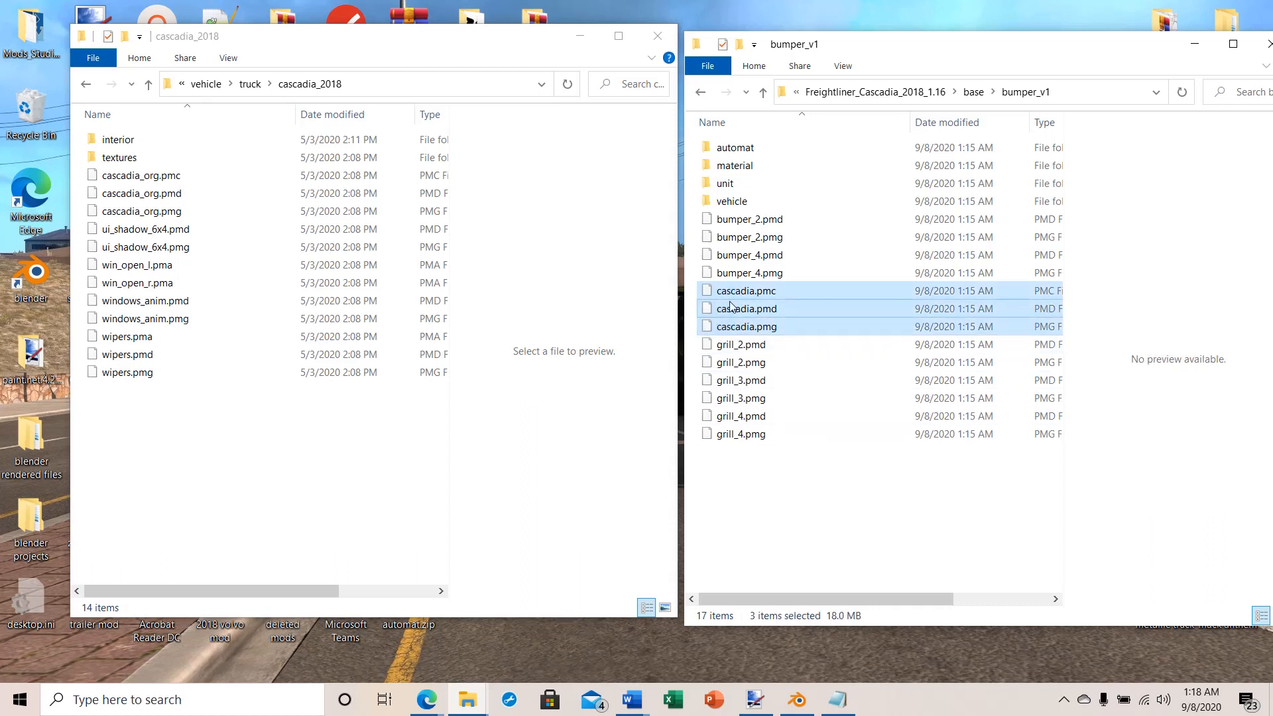
{"action": "right_click", "coordinate": [732, 306]}
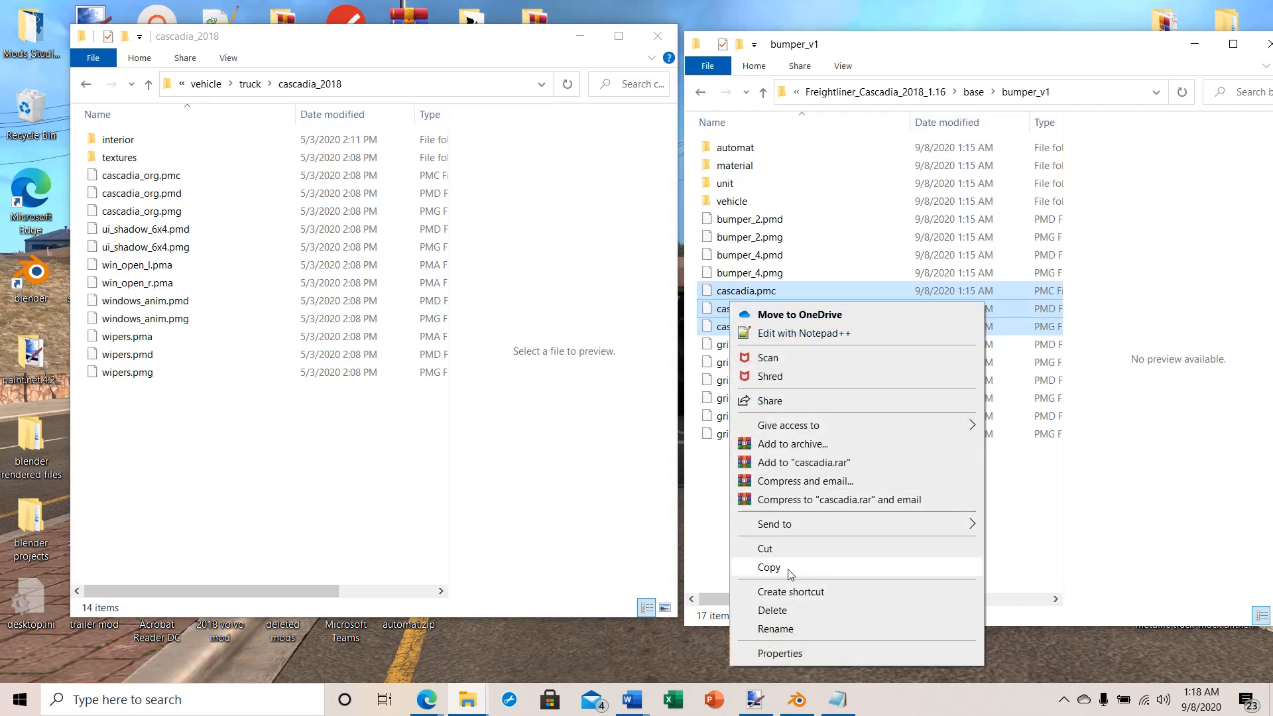
{"action": "left_click", "coordinate": [789, 570]}
{"action": "right_click", "coordinate": [122, 453]}
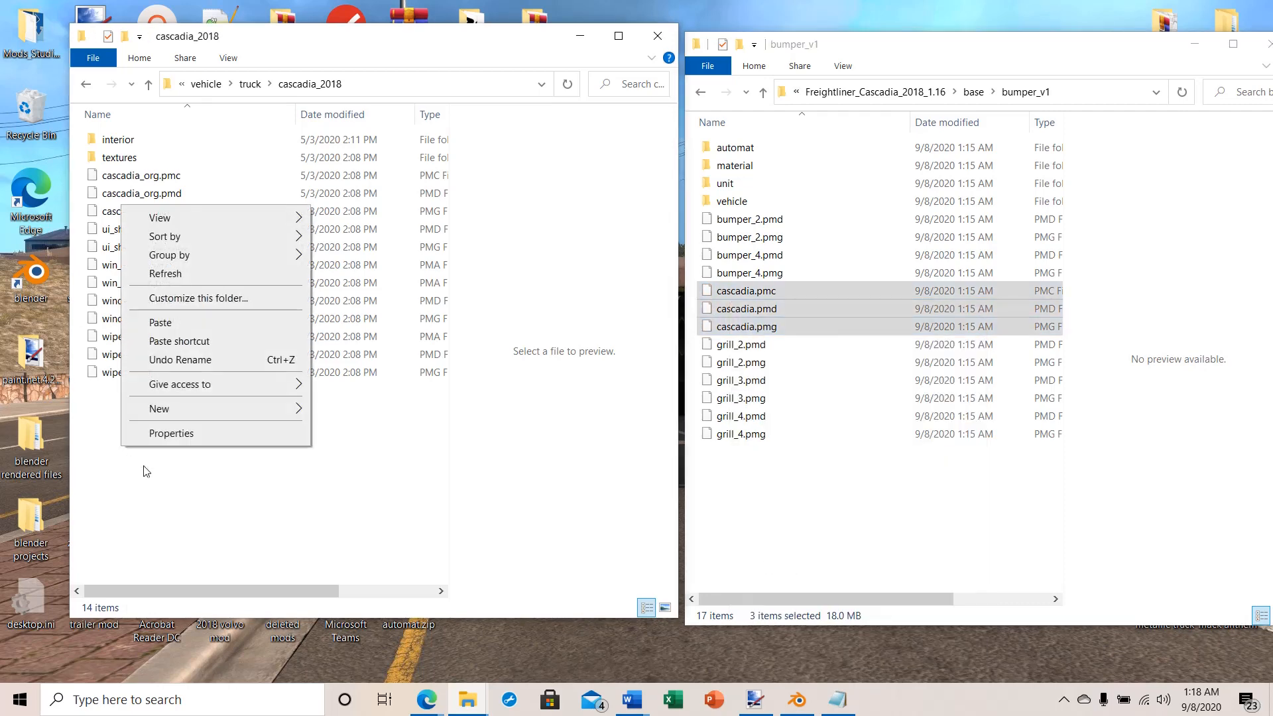
{"action": "left_click", "coordinate": [156, 322]}
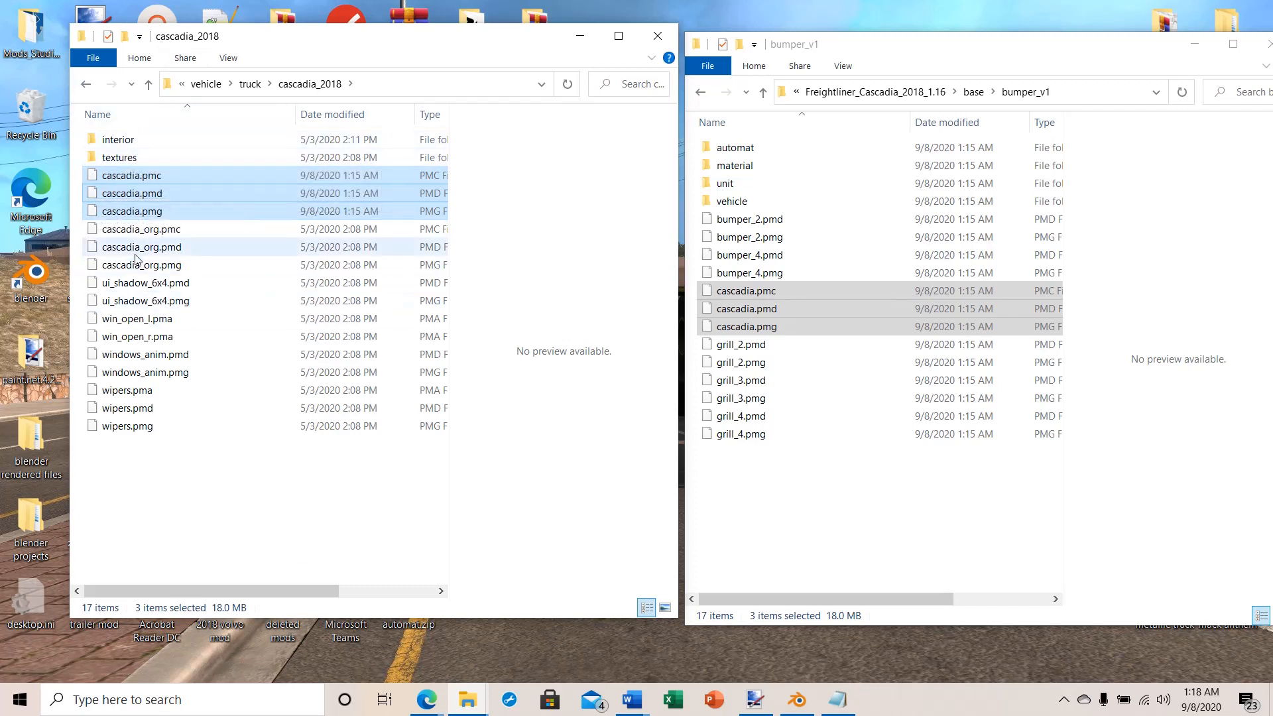
Step: Copy bumper_4.pmd and bumper_4.pmg from bumper_v1 into the truck/upgrade/bumper/cascadia_2018 folder
{"action": "left_click", "coordinate": [149, 85]}
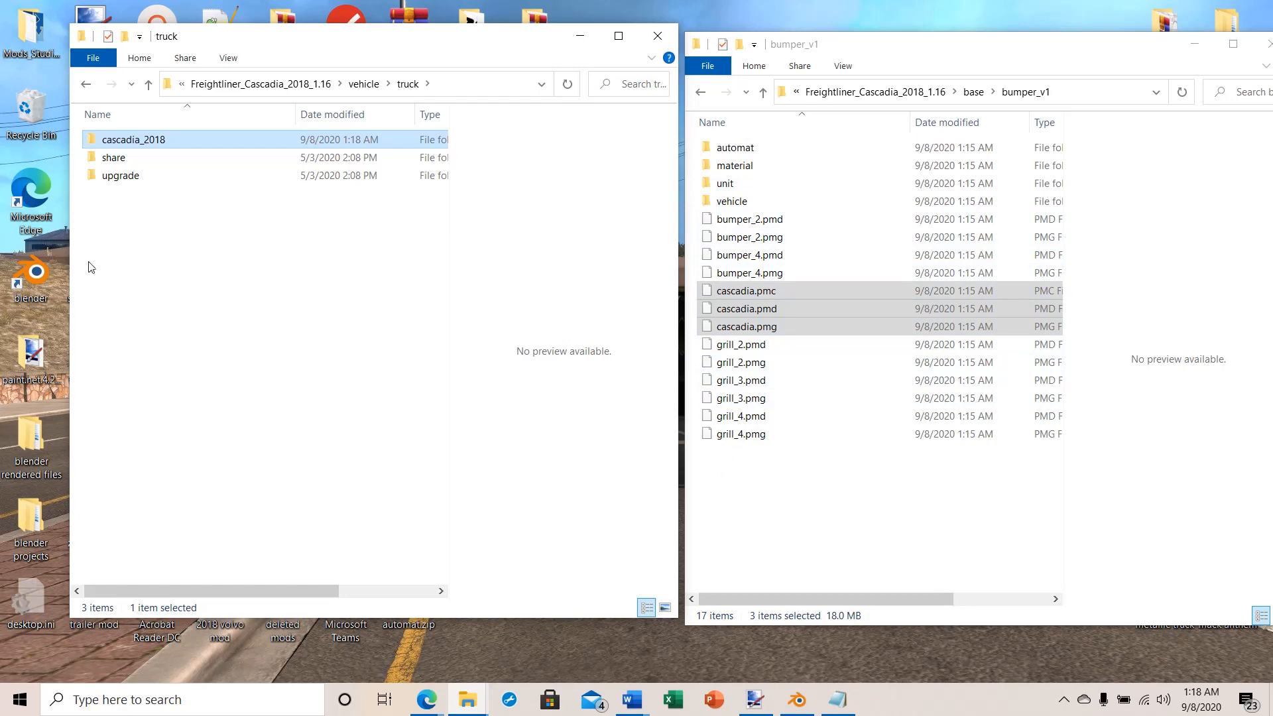
{"action": "double_click", "coordinate": [100, 177]}
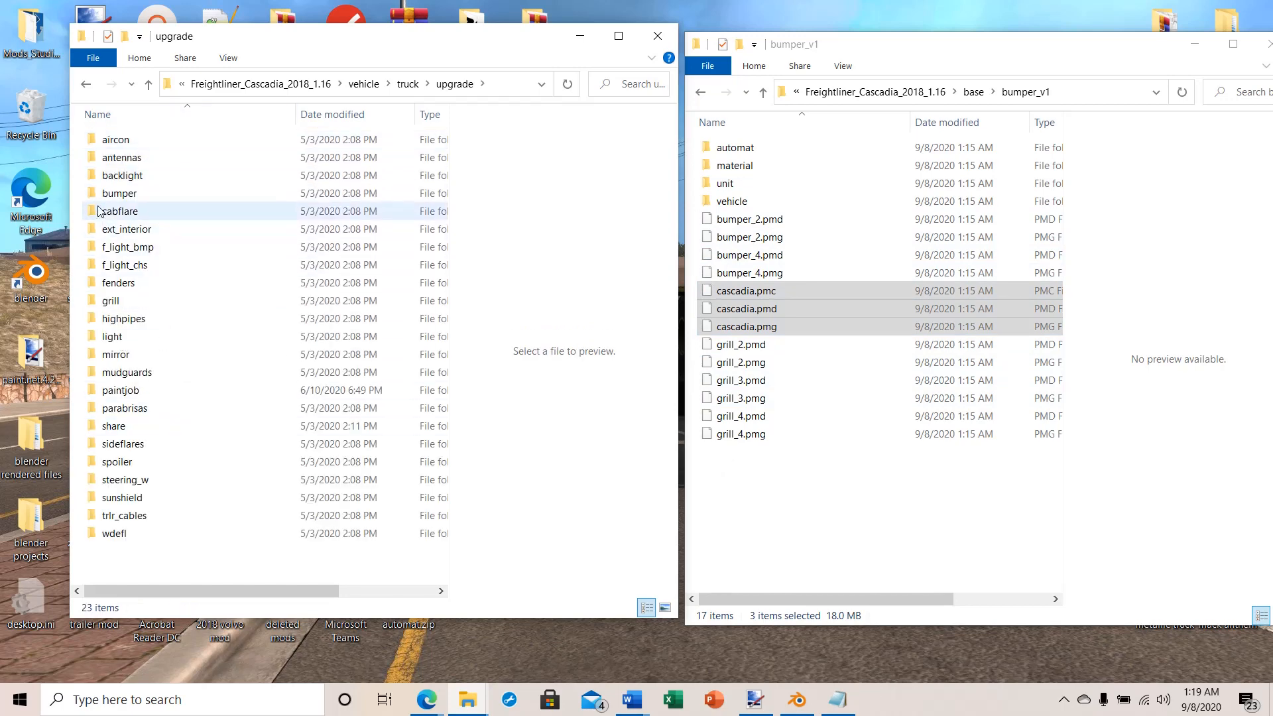
{"action": "double_click", "coordinate": [109, 193]}
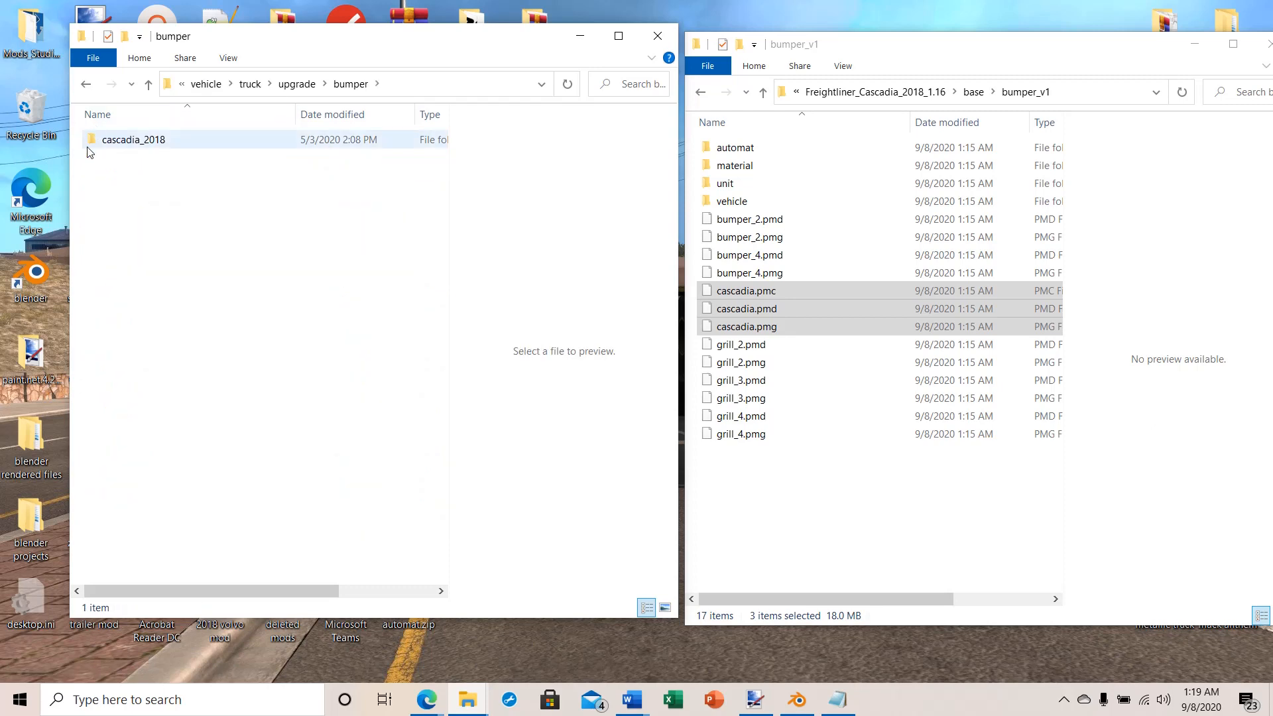
{"action": "double_click", "coordinate": [119, 143]}
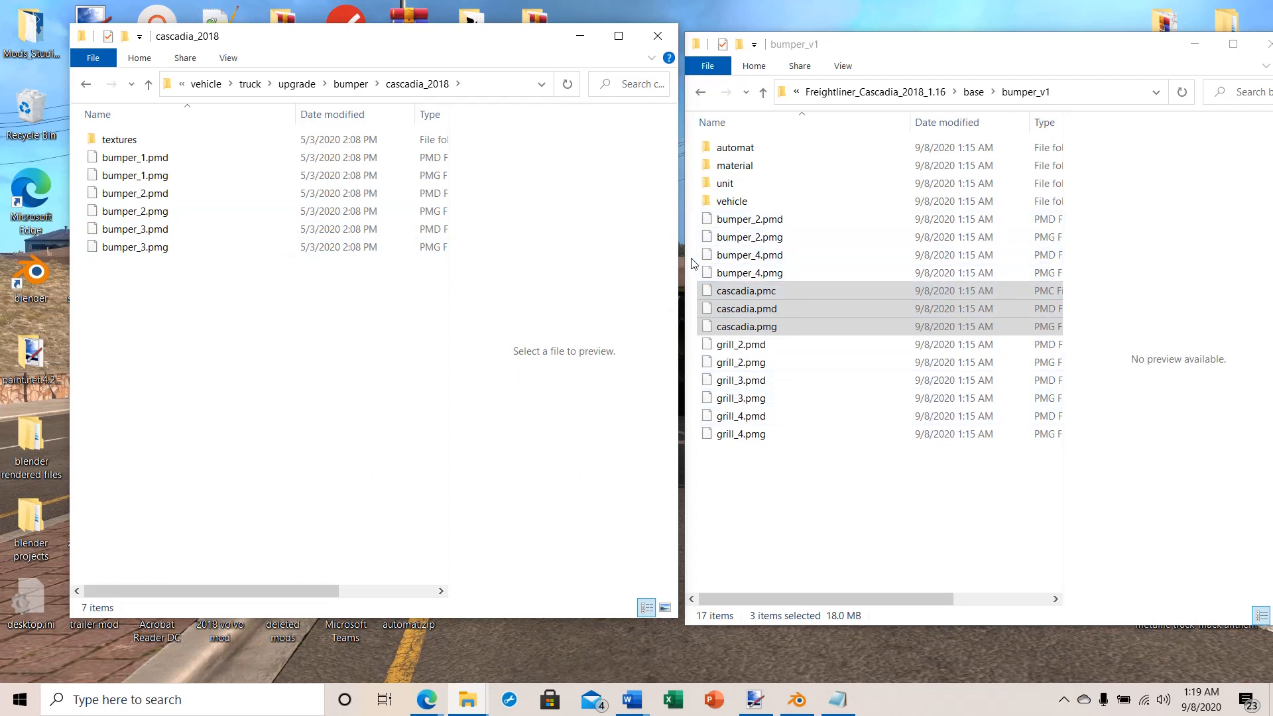
{"action": "left_click_drag", "start_coordinate": [696, 258], "coordinate": [762, 272]}
{"action": "right_click", "coordinate": [747, 258]}
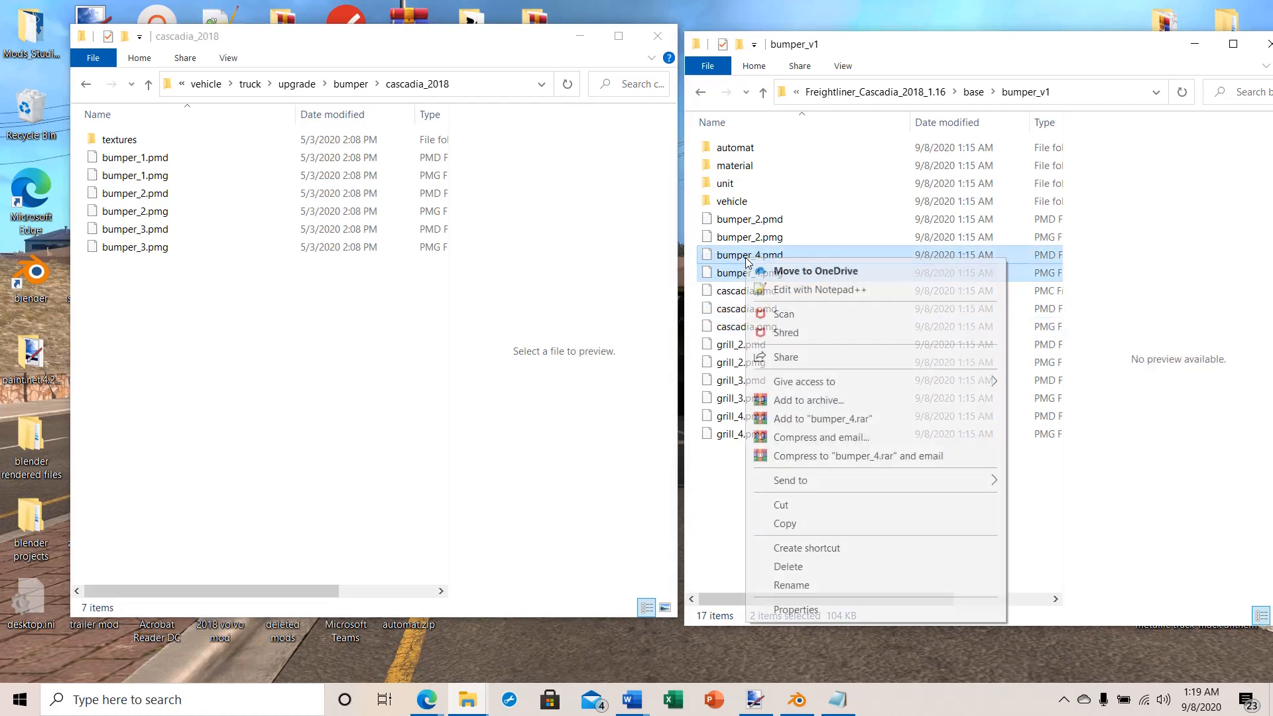
{"action": "left_click", "coordinate": [803, 524]}
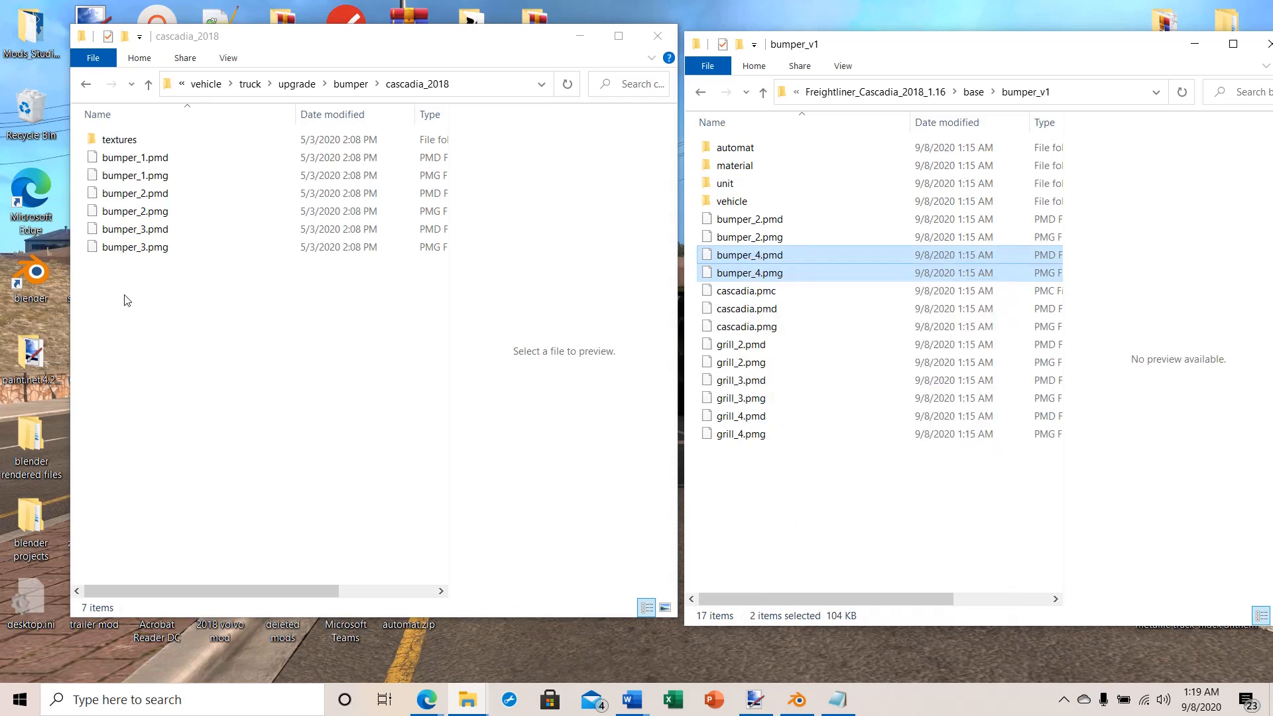
{"action": "right_click", "coordinate": [105, 292]}
{"action": "left_click", "coordinate": [145, 410]}
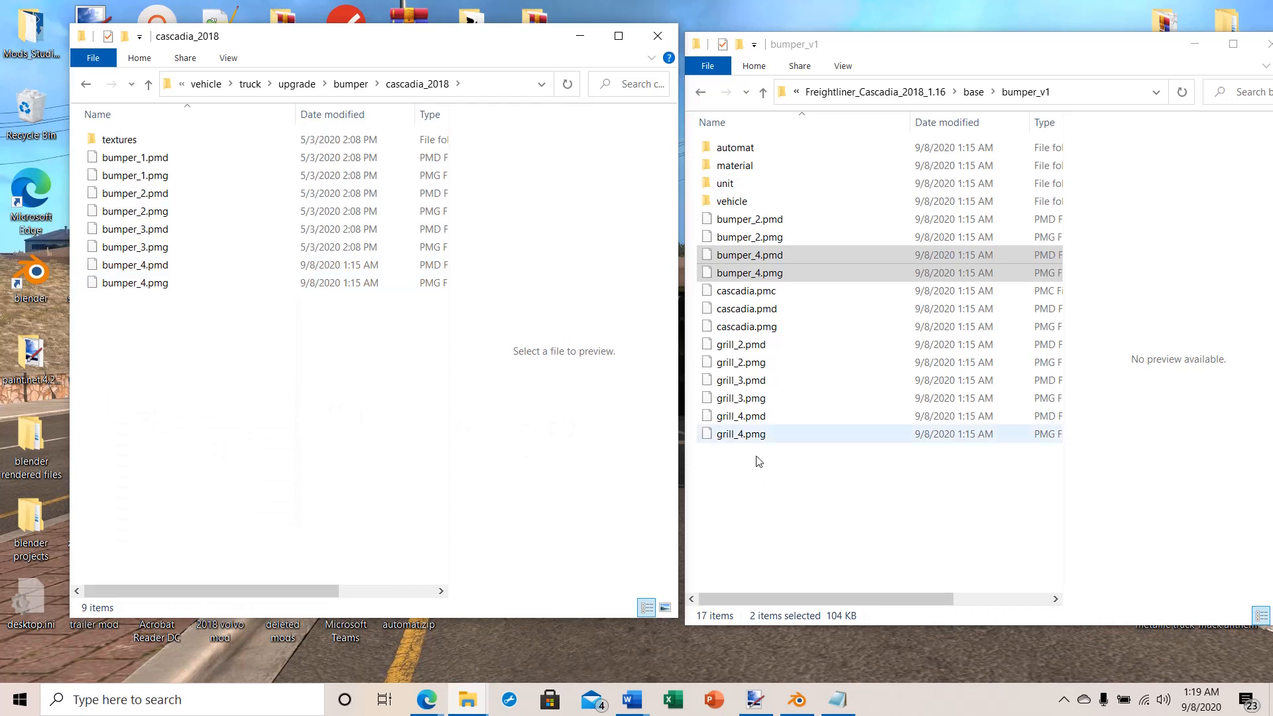
Step: Copy the grill_3 and grill_4 PMD and PMG files from bumper_v1 into the truck/upgrade/grill/cascadia_2018 folder
{"action": "left_click", "coordinate": [149, 84]}
{"action": "left_click", "coordinate": [148, 85]}
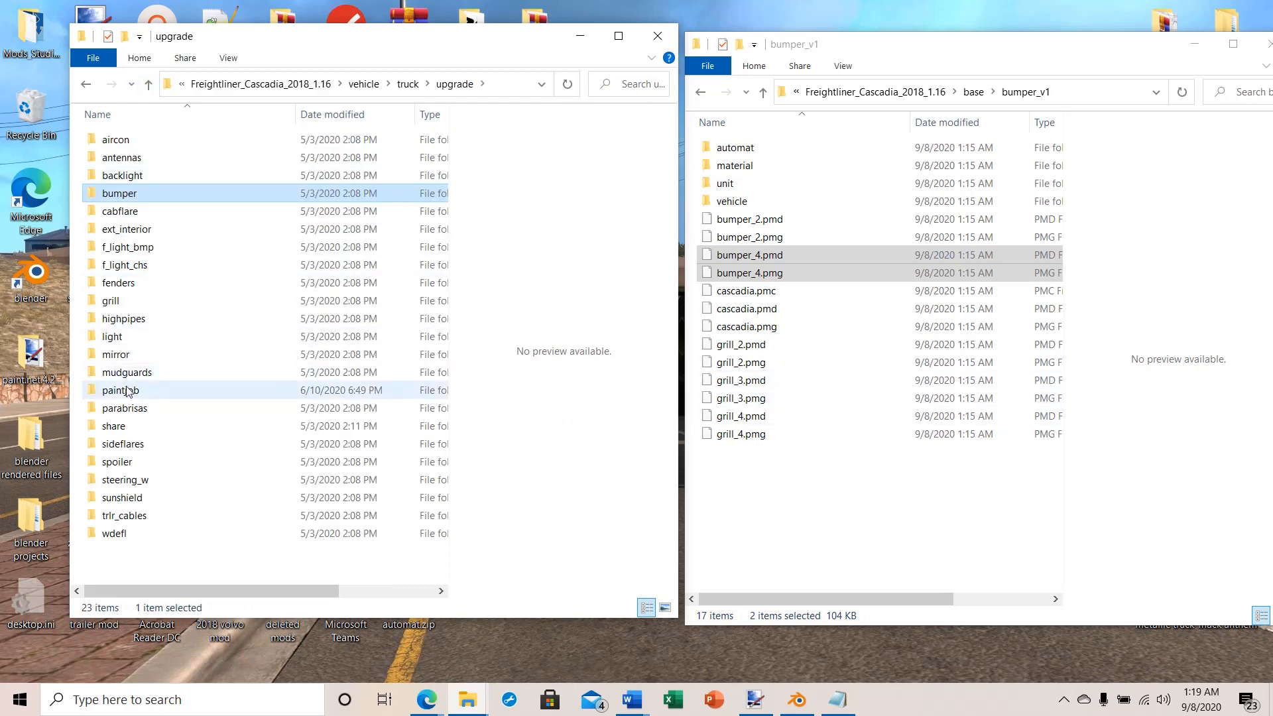
{"action": "left_click", "coordinate": [110, 302]}
{"action": "double_click", "coordinate": [110, 302]}
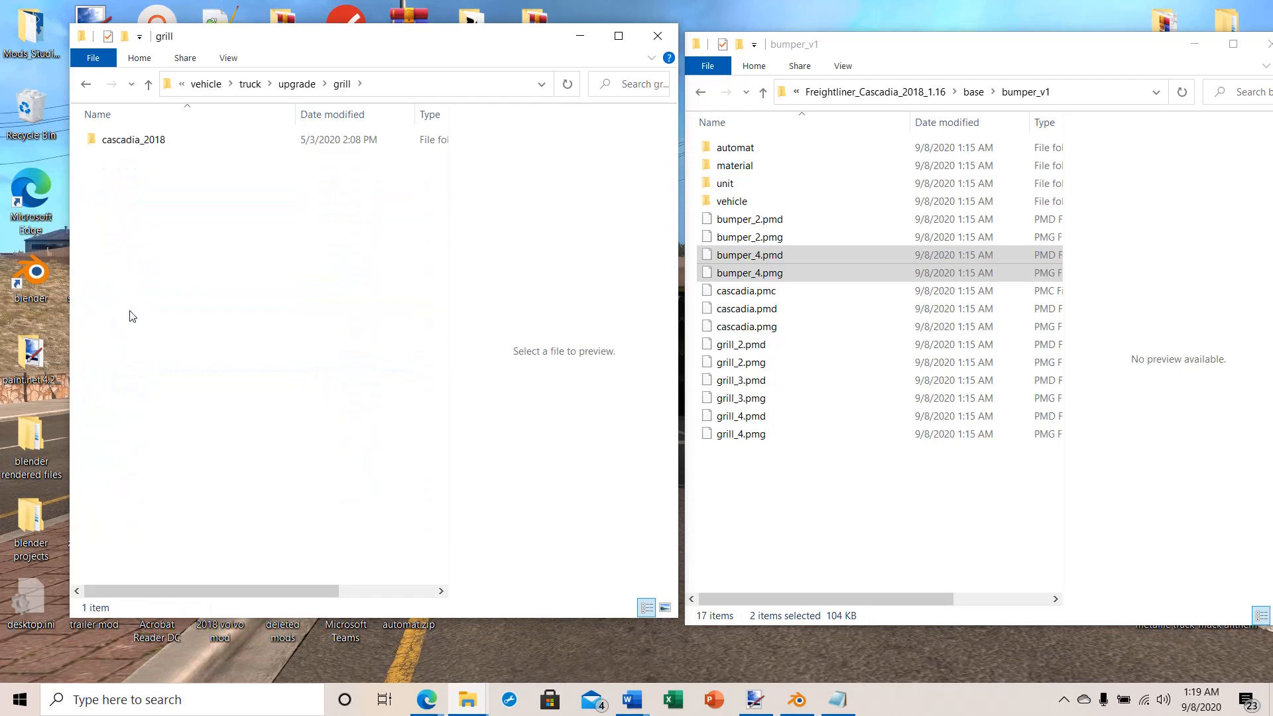
{"action": "double_click", "coordinate": [109, 140]}
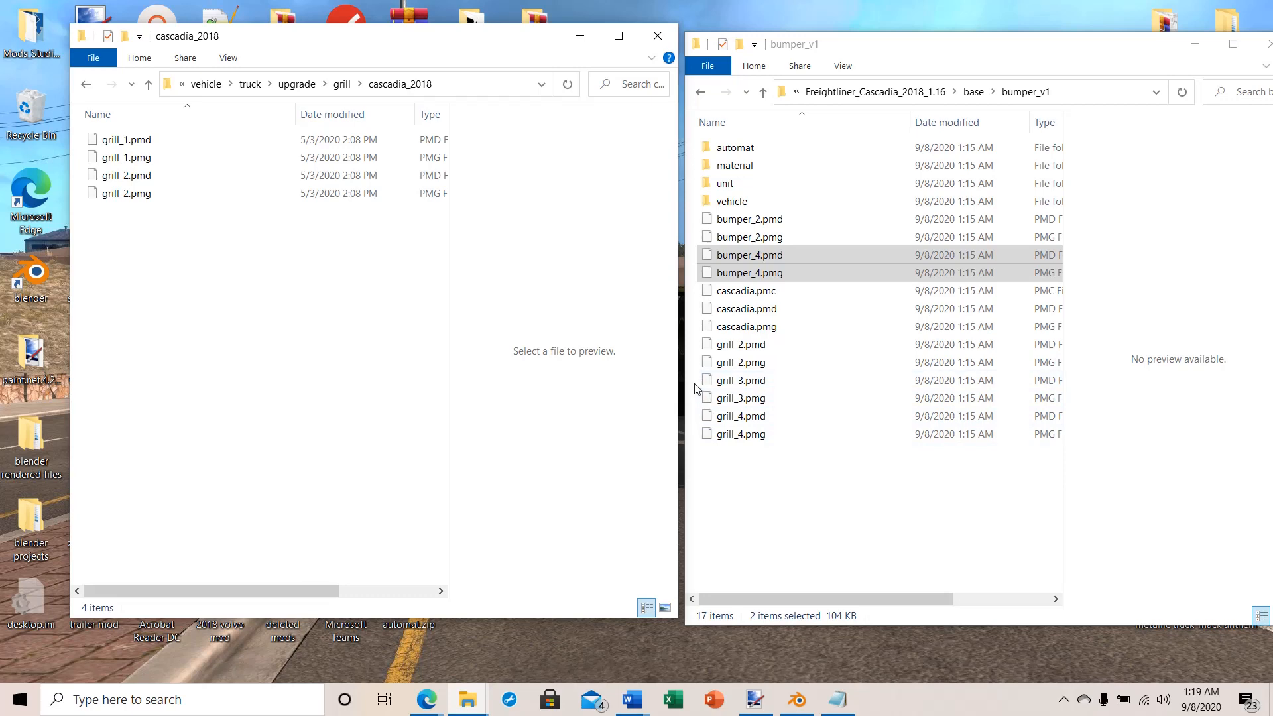
{"action": "left_click_drag", "start_coordinate": [694, 385], "coordinate": [772, 475]}
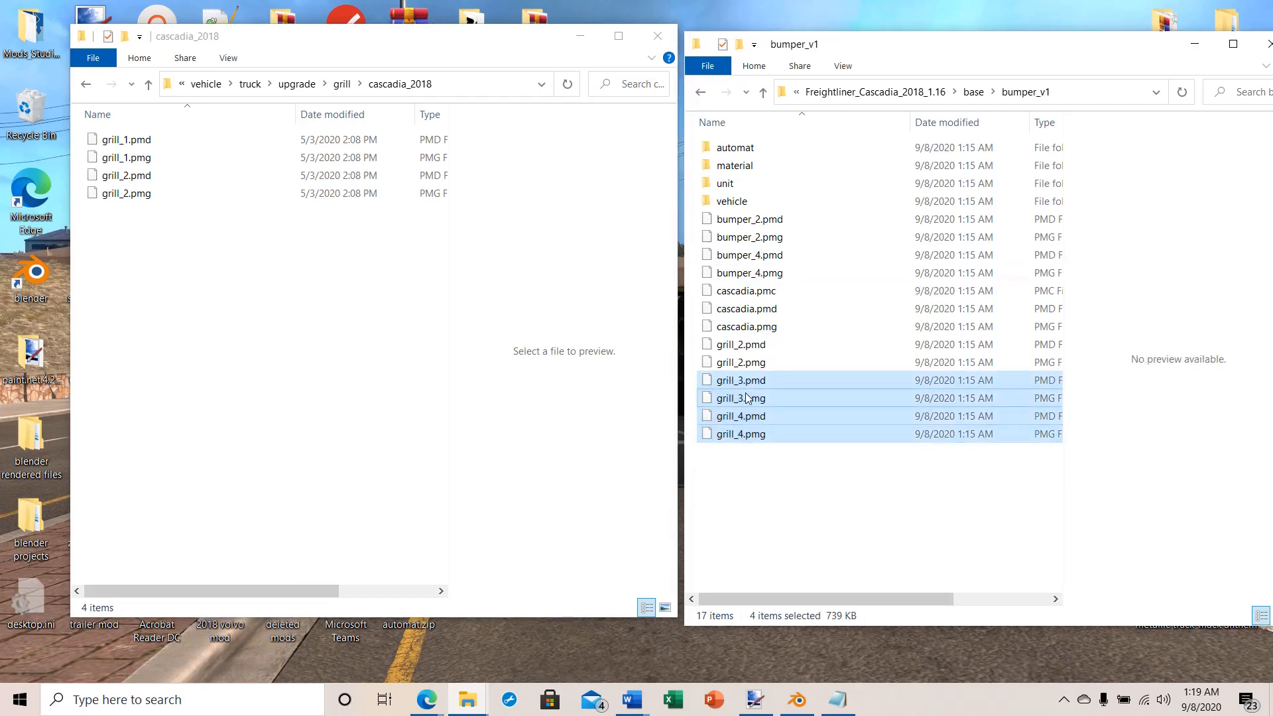
{"action": "right_click", "coordinate": [747, 397]}
{"action": "left_click", "coordinate": [797, 300]}
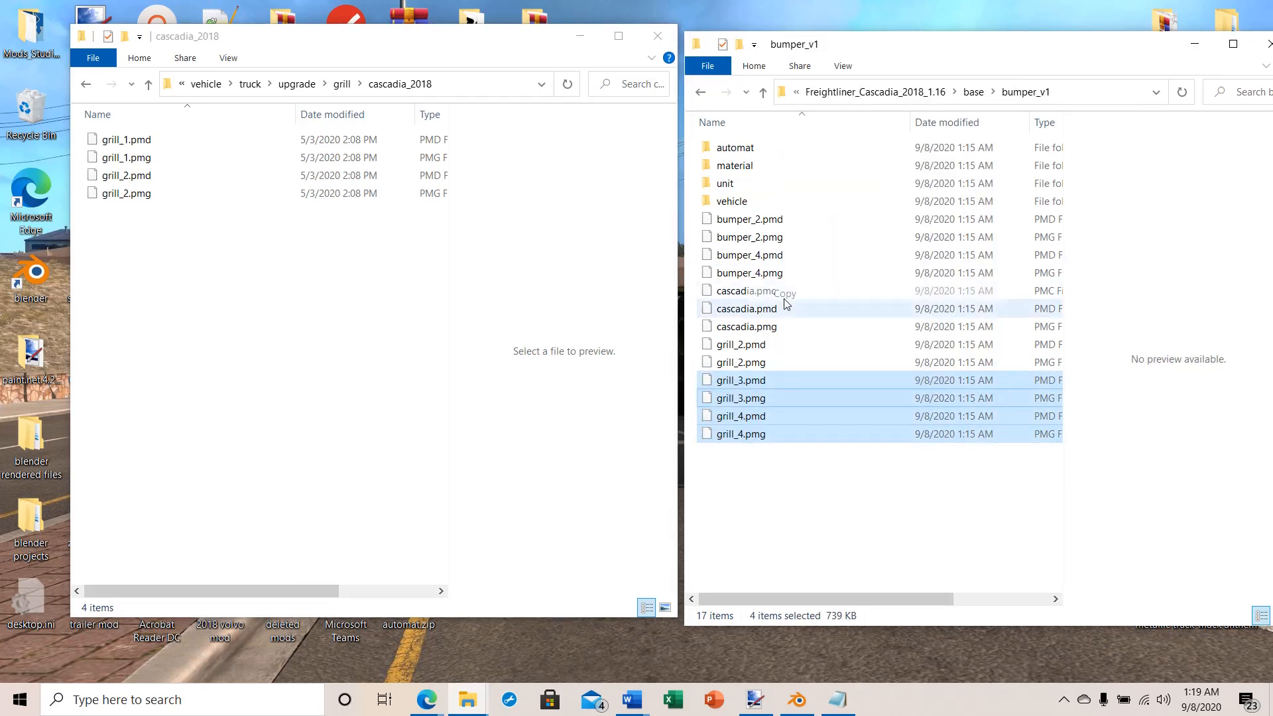
{"action": "right_click", "coordinate": [123, 245]}
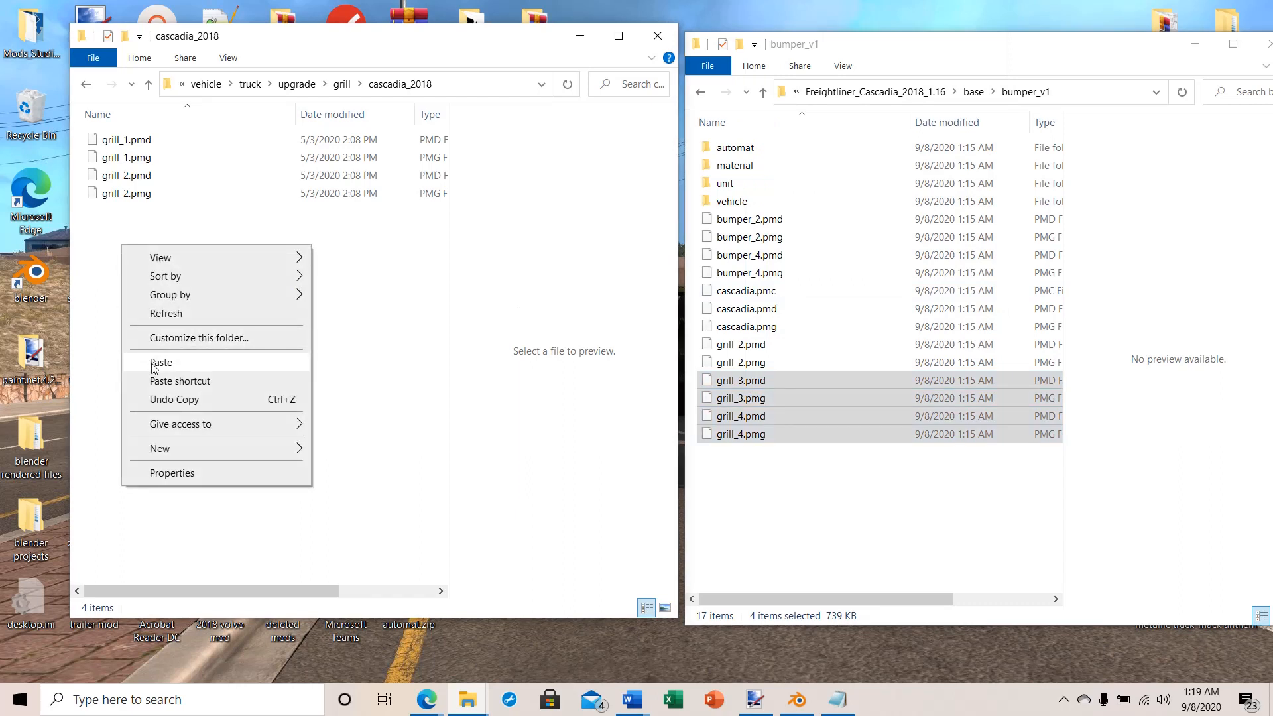
{"action": "left_click", "coordinate": [156, 362]}
{"action": "left_click", "coordinate": [237, 434]}
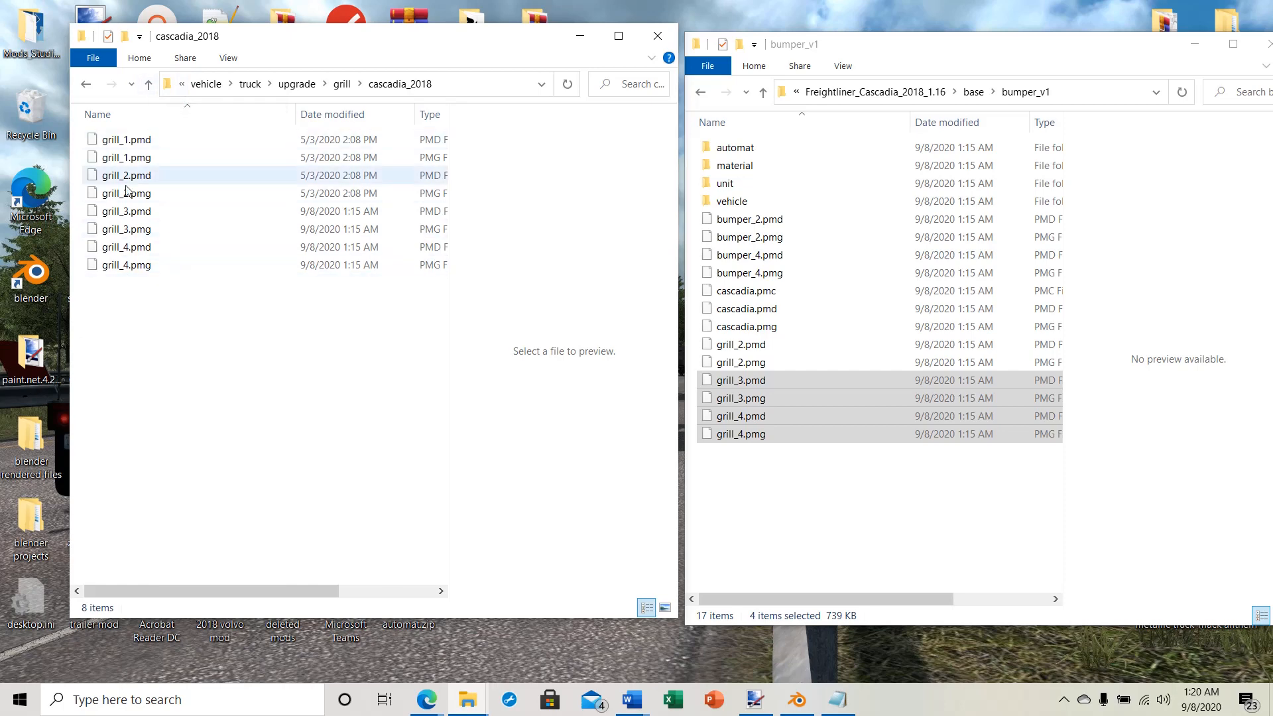
Step: Open the truck mod's def/vehicle/truck/freightliner.cascadia.2018/accessory/bumper folder
{"action": "left_click", "coordinate": [147, 85]}
{"action": "left_click", "coordinate": [146, 85]}
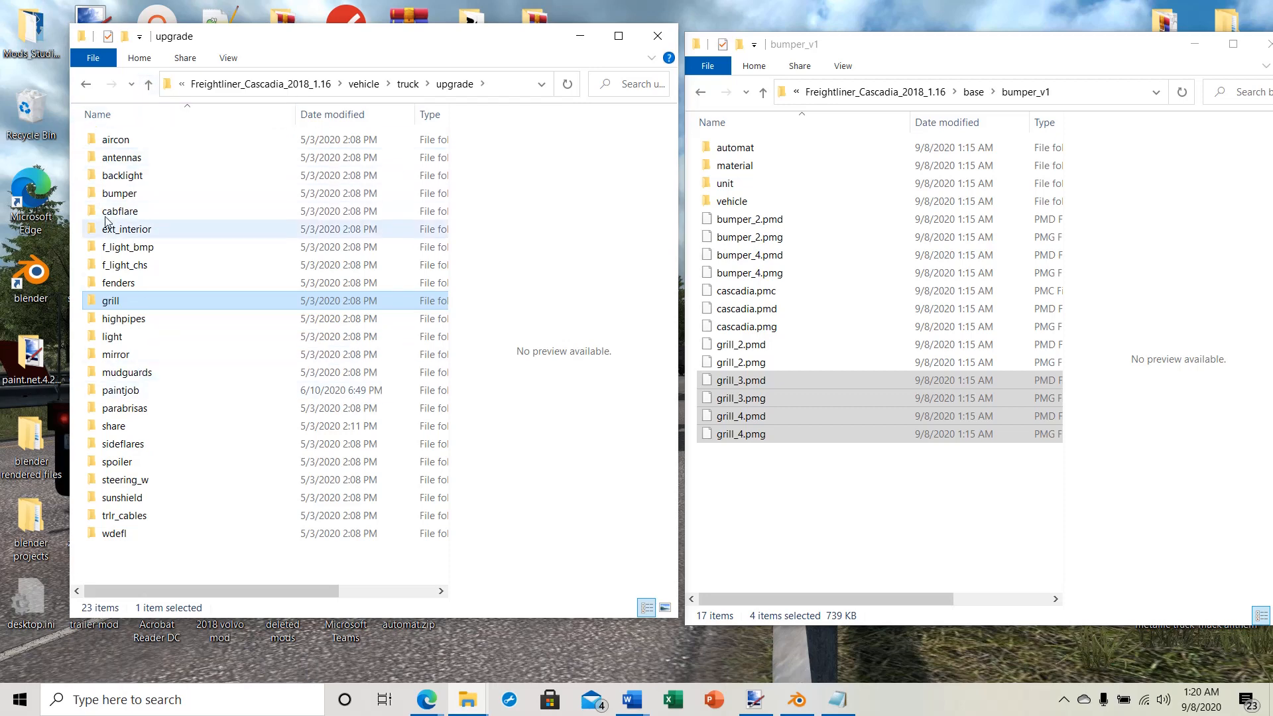
{"action": "left_click", "coordinate": [148, 85]}
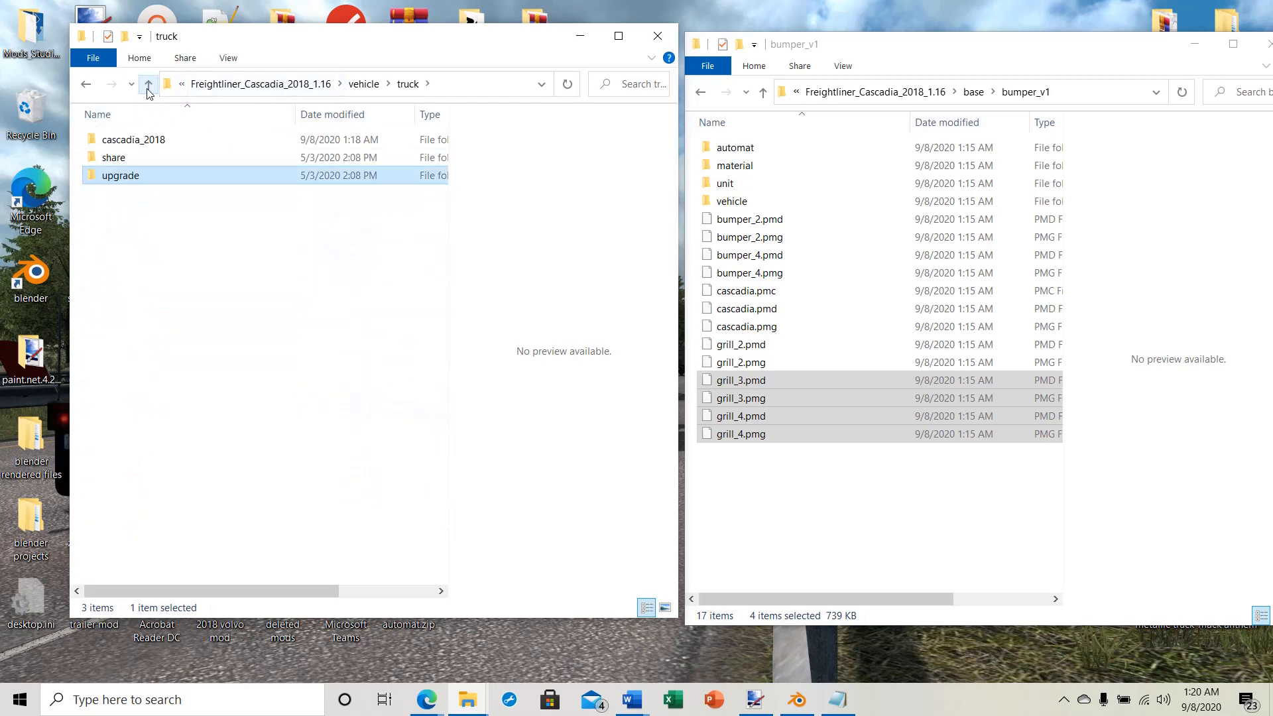
{"action": "left_click", "coordinate": [148, 85]}
{"action": "left_click", "coordinate": [148, 85]}
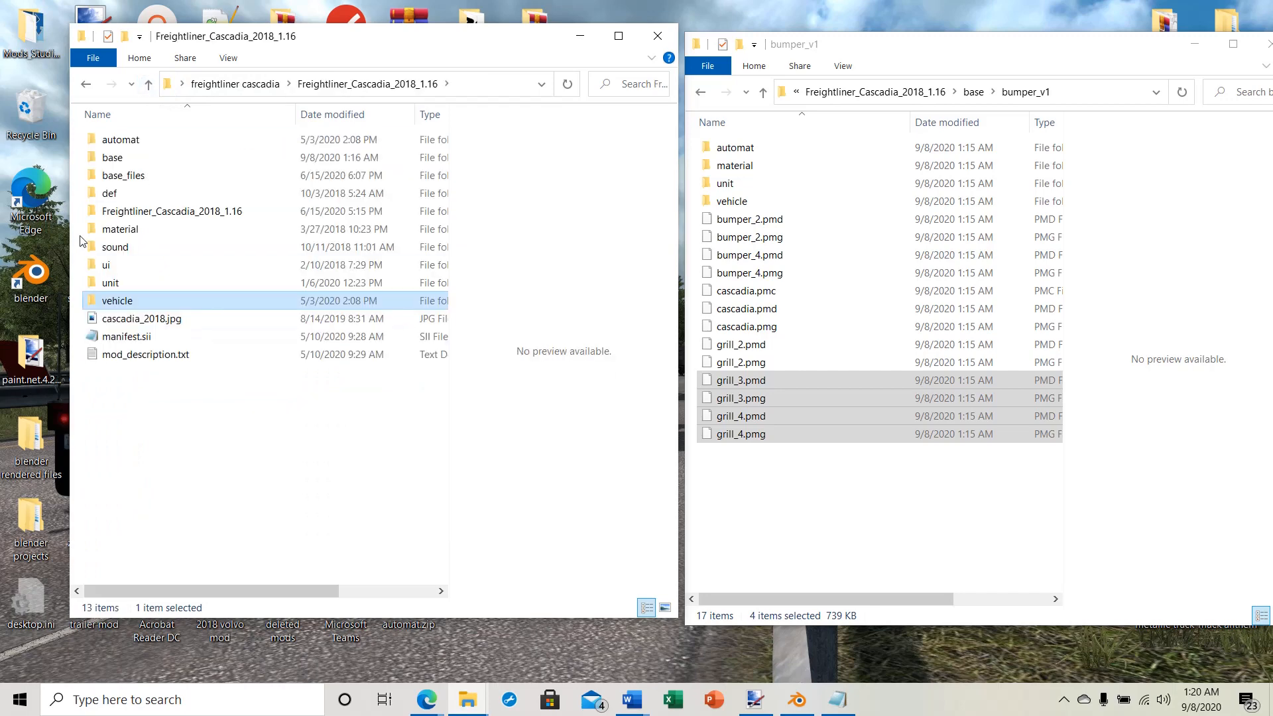
{"action": "double_click", "coordinate": [97, 197]}
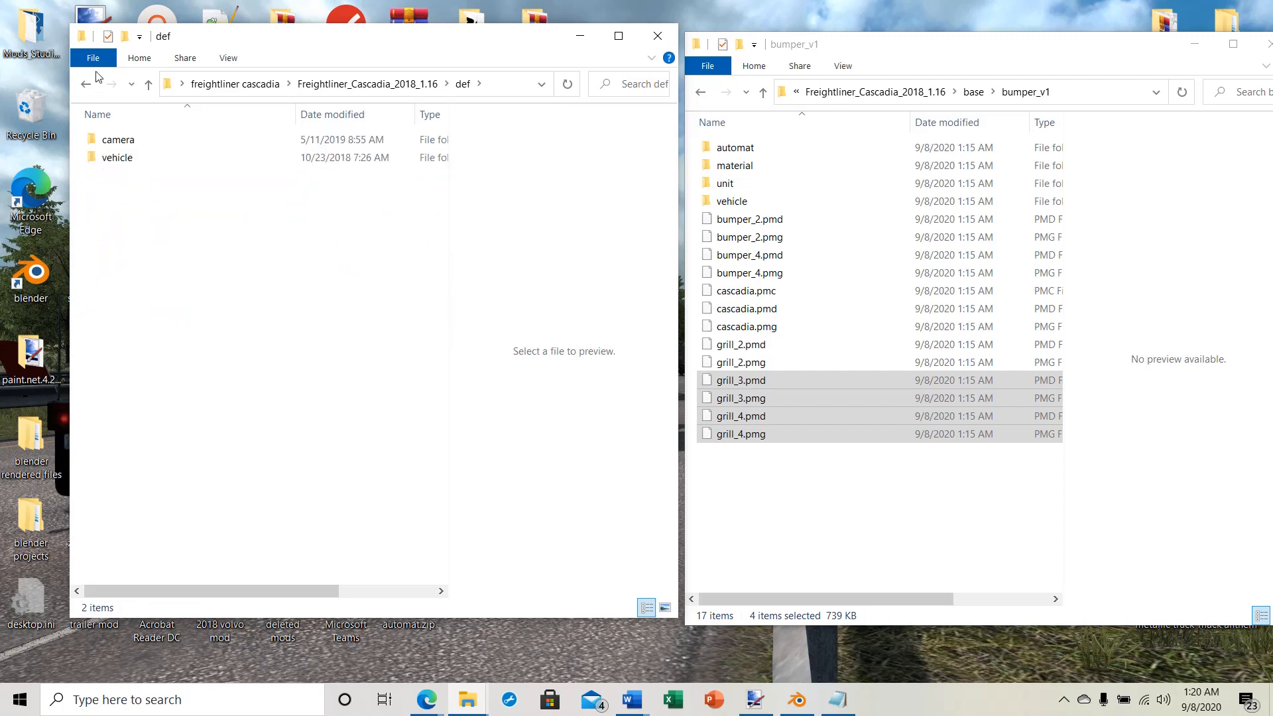
{"action": "double_click", "coordinate": [95, 158]}
{"action": "double_click", "coordinate": [105, 138]}
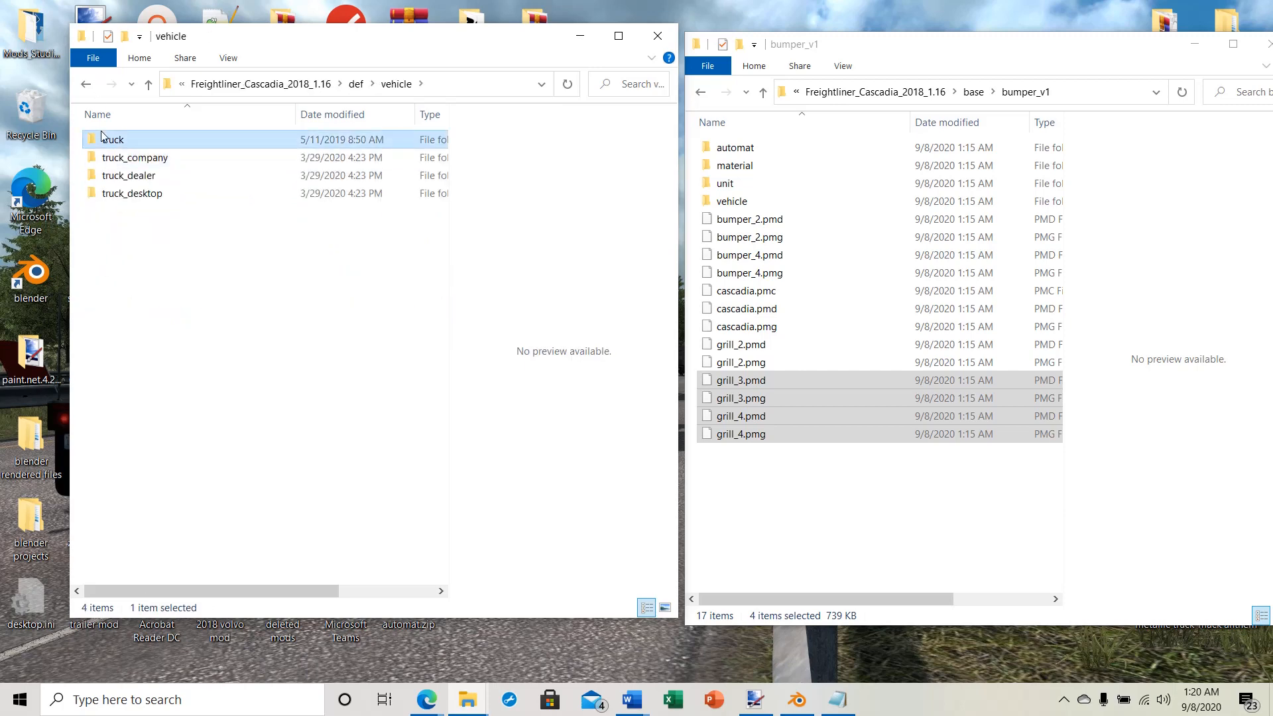
{"action": "left_click", "coordinate": [110, 142]}
{"action": "double_click", "coordinate": [110, 142]}
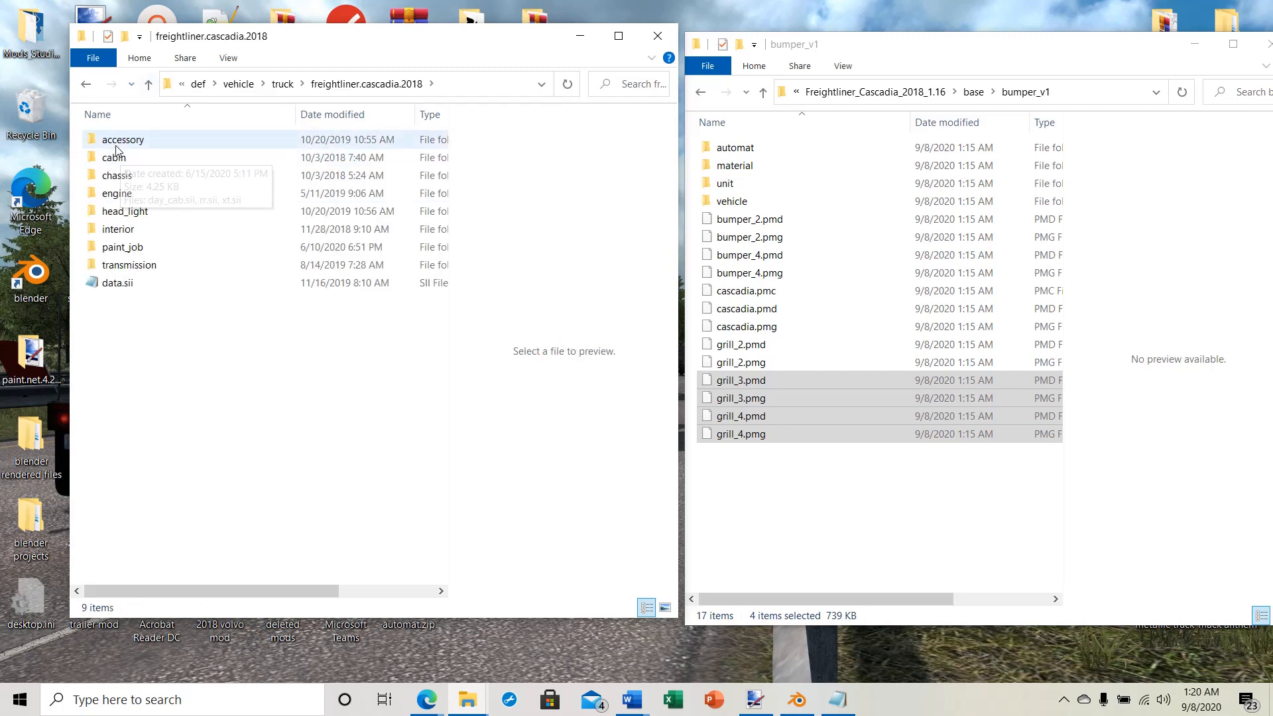
{"action": "double_click", "coordinate": [106, 140]}
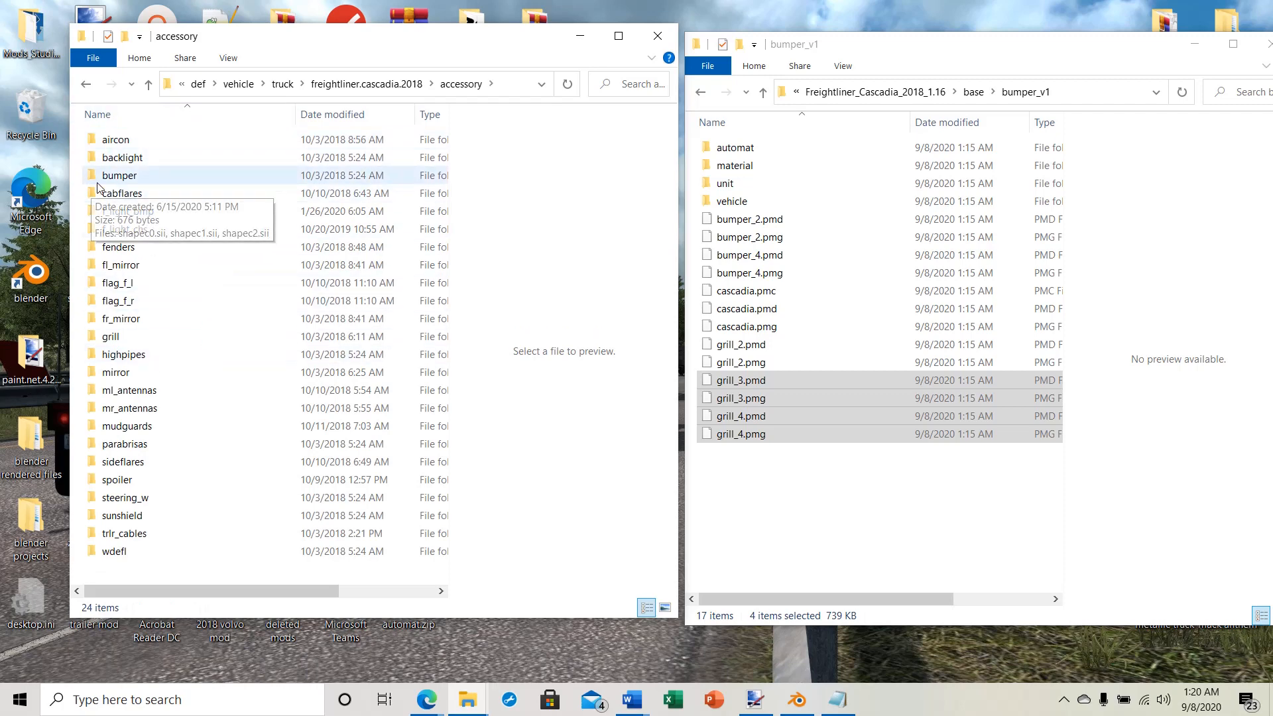
{"action": "double_click", "coordinate": [116, 176]}
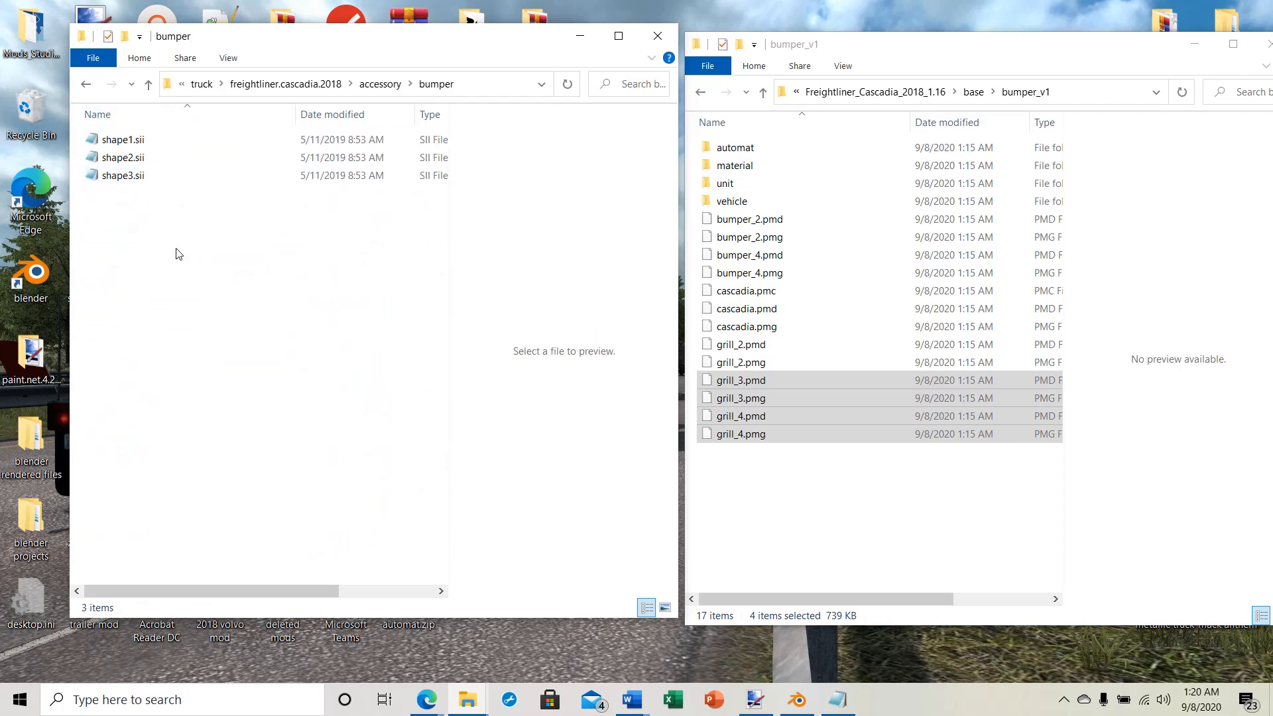
Step: Duplicate shape3.sii in the accessory/bumper folder and rename the copy as shape4.sii
{"action": "right_click", "coordinate": [112, 176]}
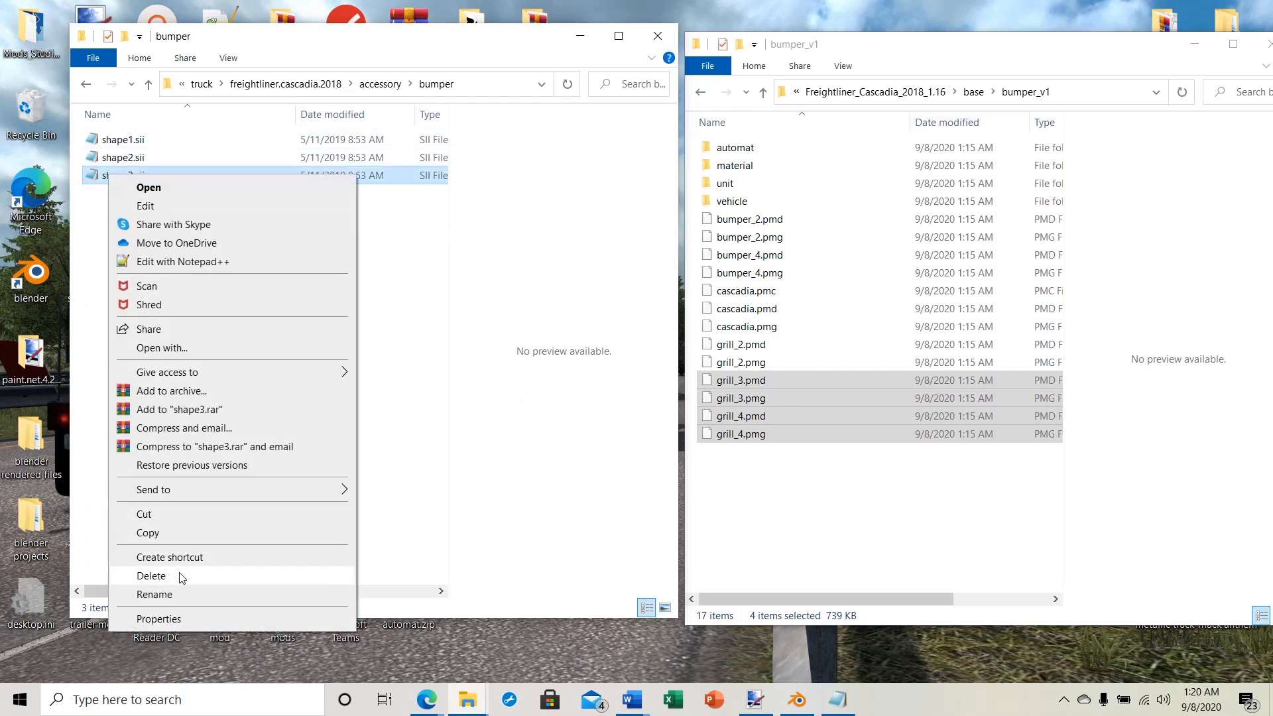
{"action": "left_click", "coordinate": [148, 532]}
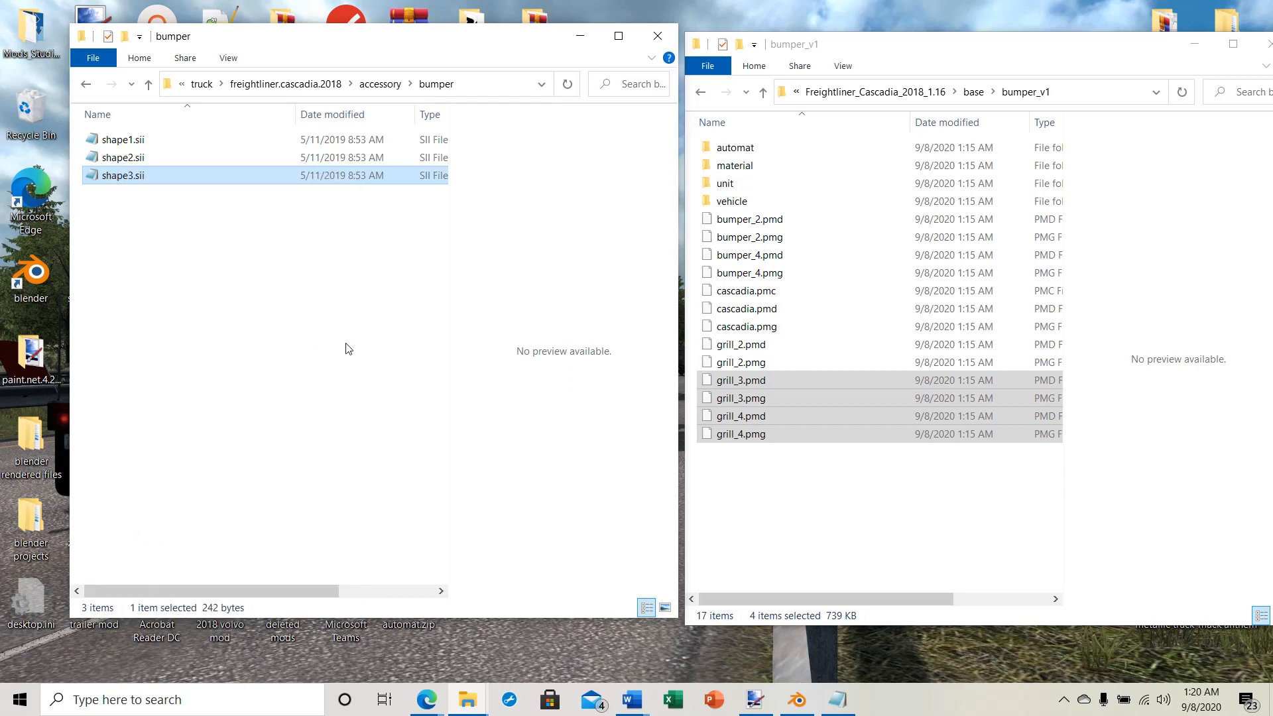
{"action": "right_click", "coordinate": [142, 247]}
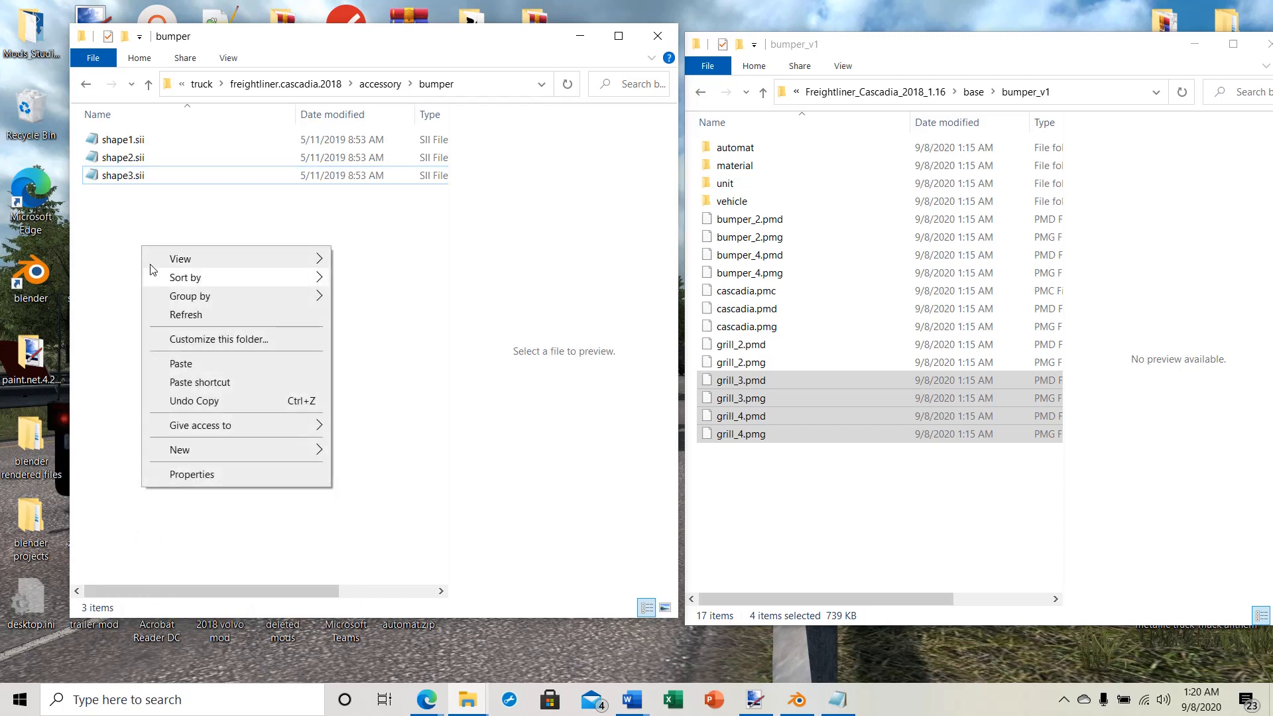
{"action": "left_click", "coordinate": [174, 369]}
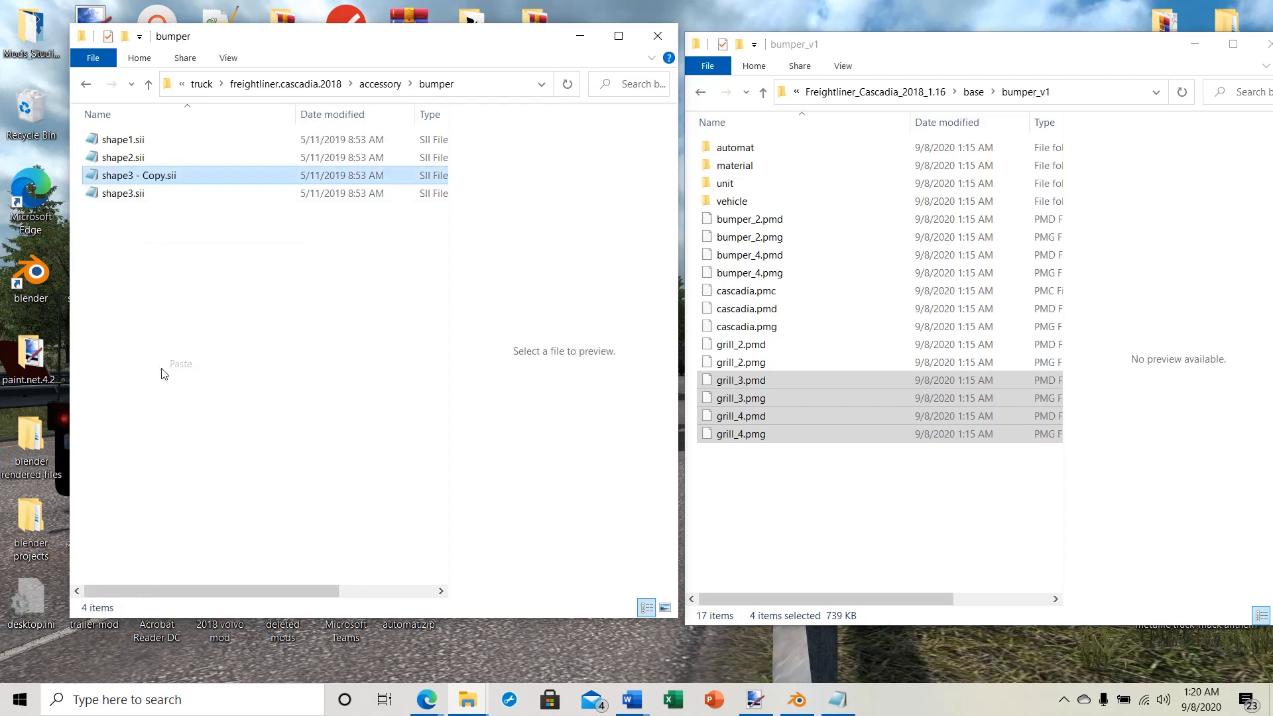
{"action": "right_click", "coordinate": [117, 175]}
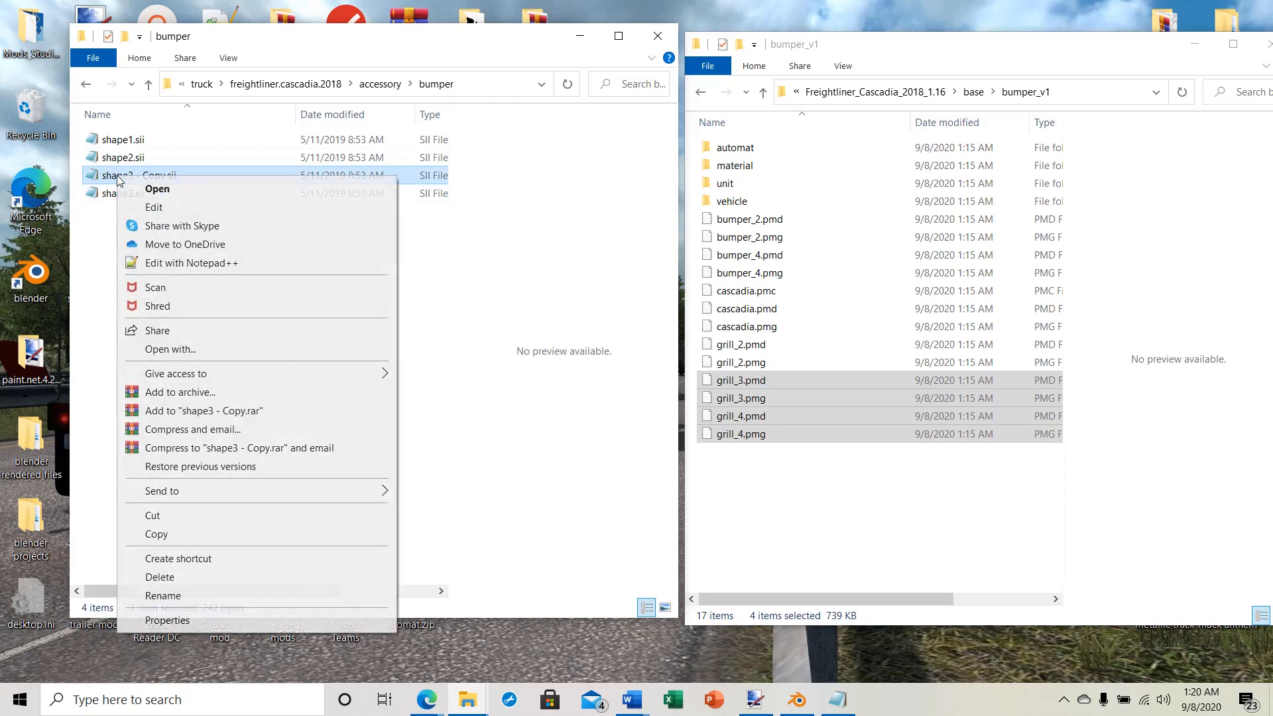
{"action": "left_click", "coordinate": [163, 595]}
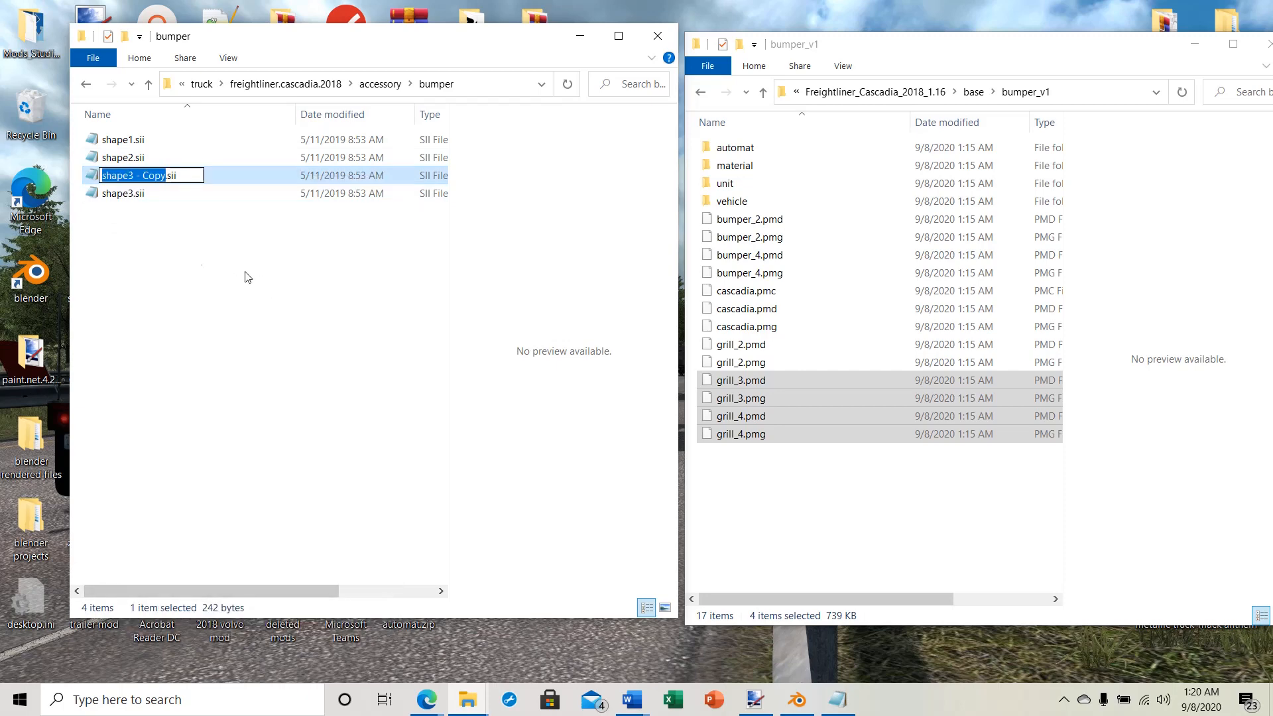
{"action": "type", "text": "shape"}
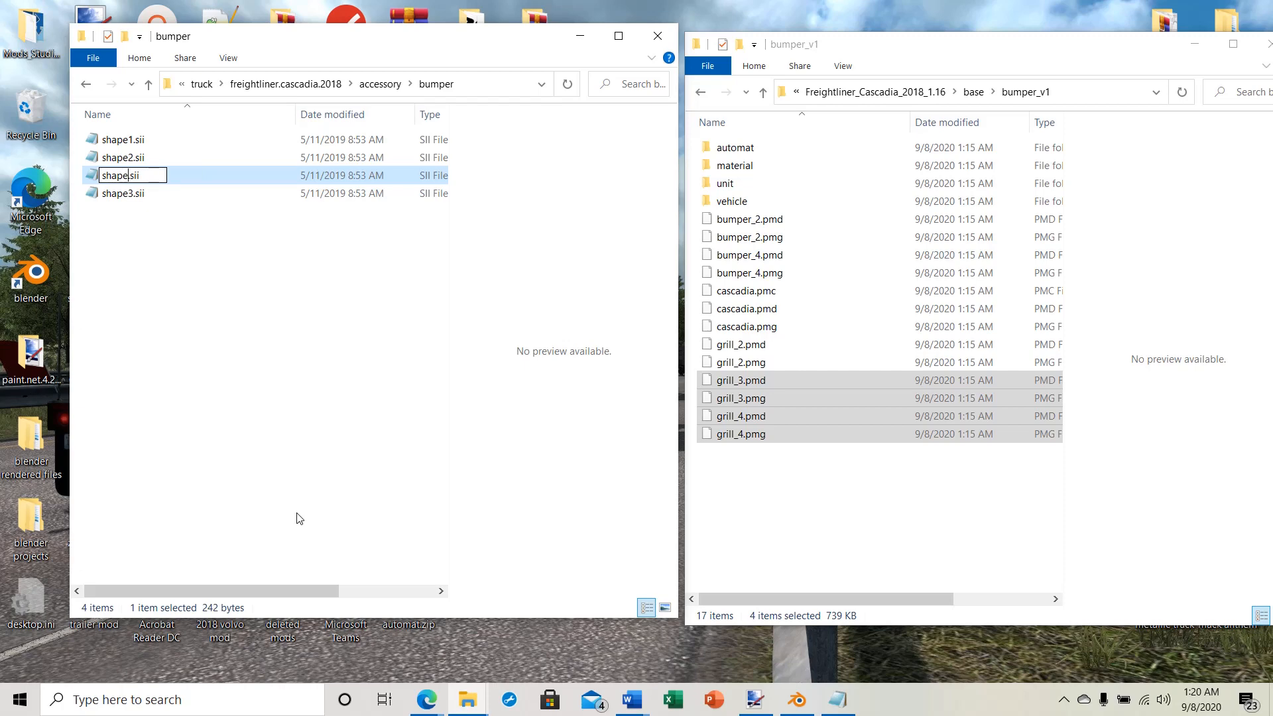
{"action": "type", "text": "4"}
{"action": "key", "text": "Return"}
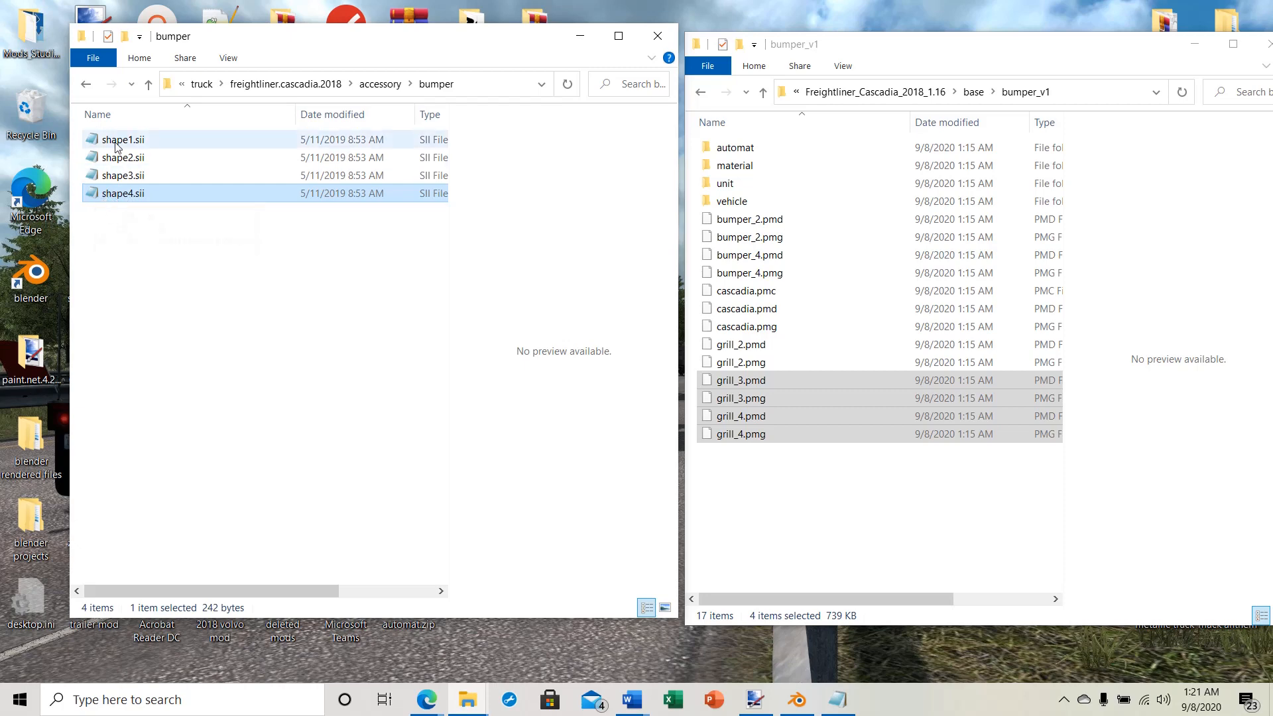
Step: In shape4.sii, change the accessory identifier to shape4.freightliner.cascadia.2018.bumper and the name to "Bumper paint/chrome"
{"action": "double_click", "coordinate": [114, 197]}
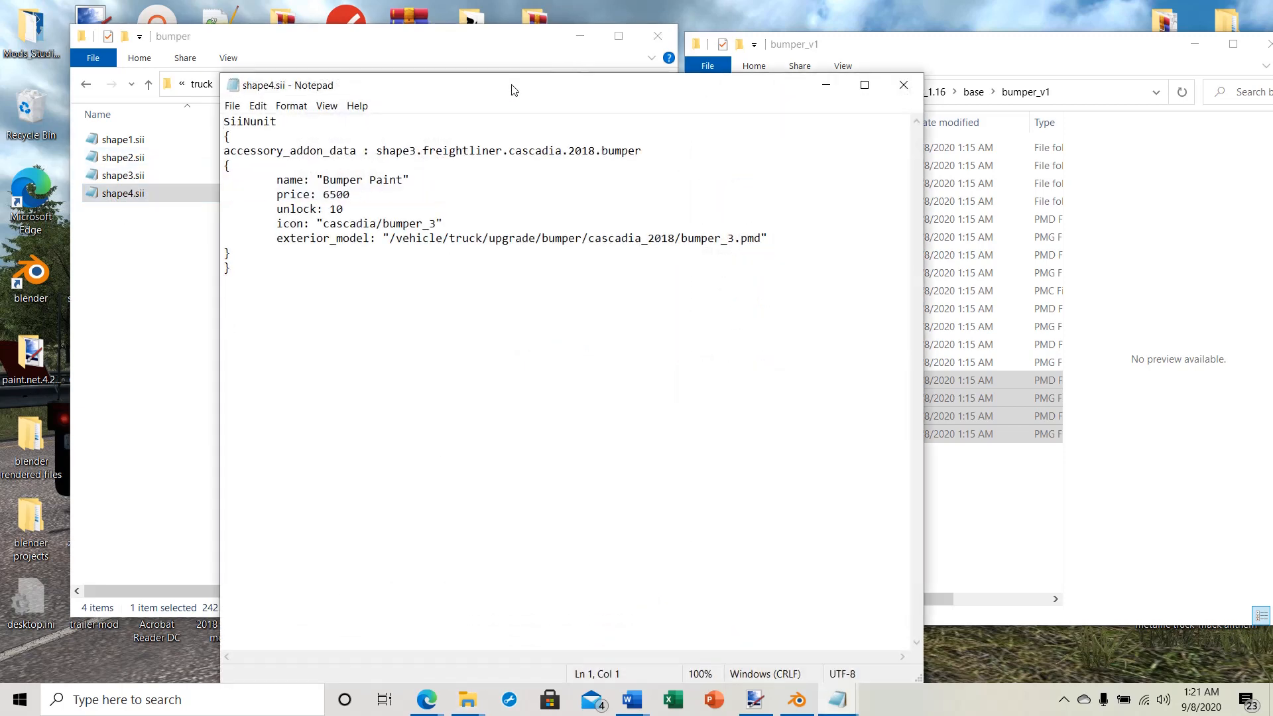
{"action": "left_click_drag", "start_coordinate": [511, 90], "coordinate": [667, 51]}
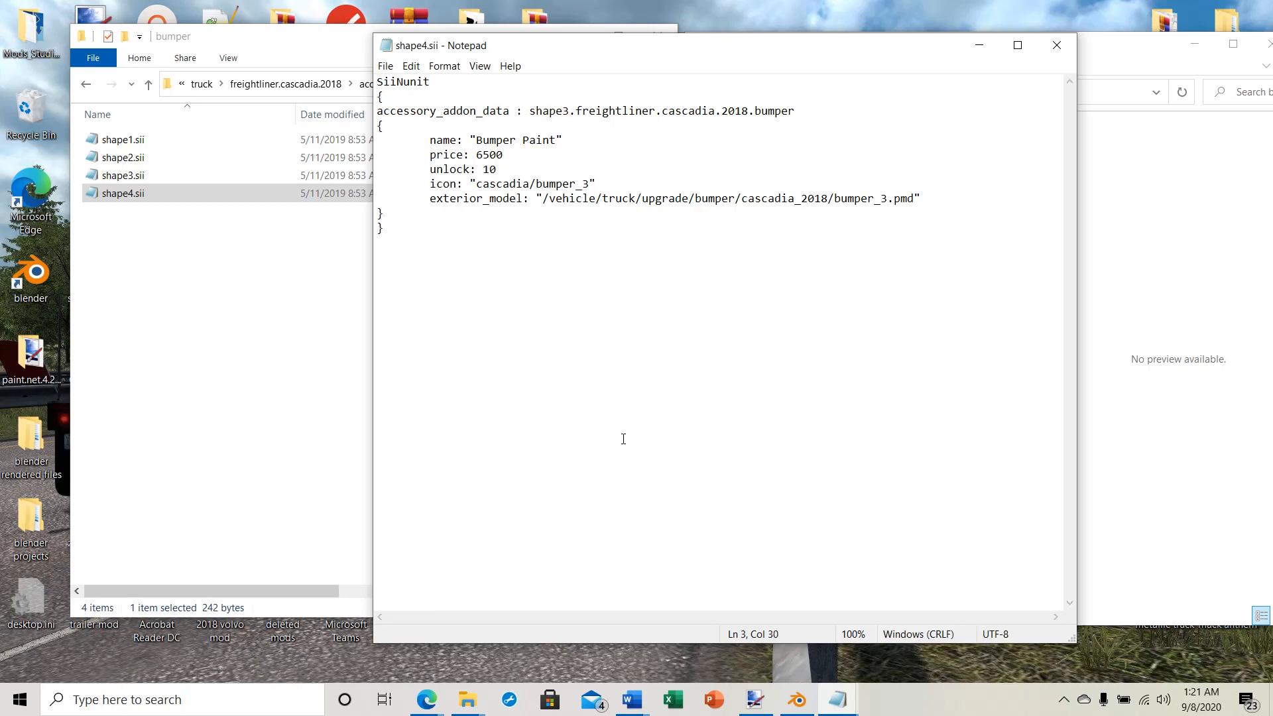
{"action": "key", "text": "BackSpace"}
{"action": "type", "text": "4"}
{"action": "key", "text": "BackSpace"}
{"action": "key", "text": "BackSpace"}
{"action": "type", "text": "int/chrome"}
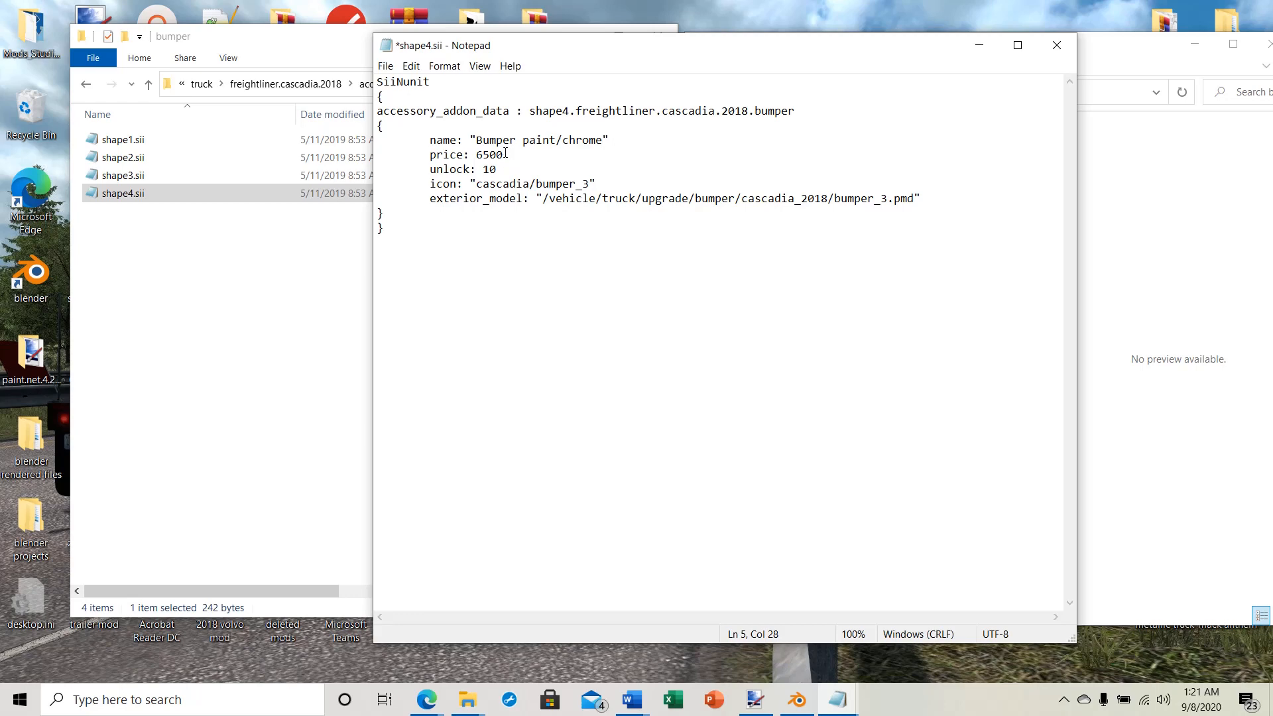
Step: Set the bumper's price to 1800 and its unlock level to 2 in shape4.sii
{"action": "left_click_drag", "start_coordinate": [505, 154], "coordinate": [478, 155]}
{"action": "type", "text": "18"}
{"action": "left_click", "coordinate": [543, 175]}
{"action": "left_click_drag", "start_coordinate": [503, 169], "coordinate": [482, 169]}
{"action": "type", "text": "2"}
Step: Point the exterior_model path in shape4.sii to bumper_4.pmd, then save and close the file
{"action": "key", "text": "BackSpace"}
{"action": "type", "text": "4"}
{"action": "left_click", "coordinate": [385, 65]}
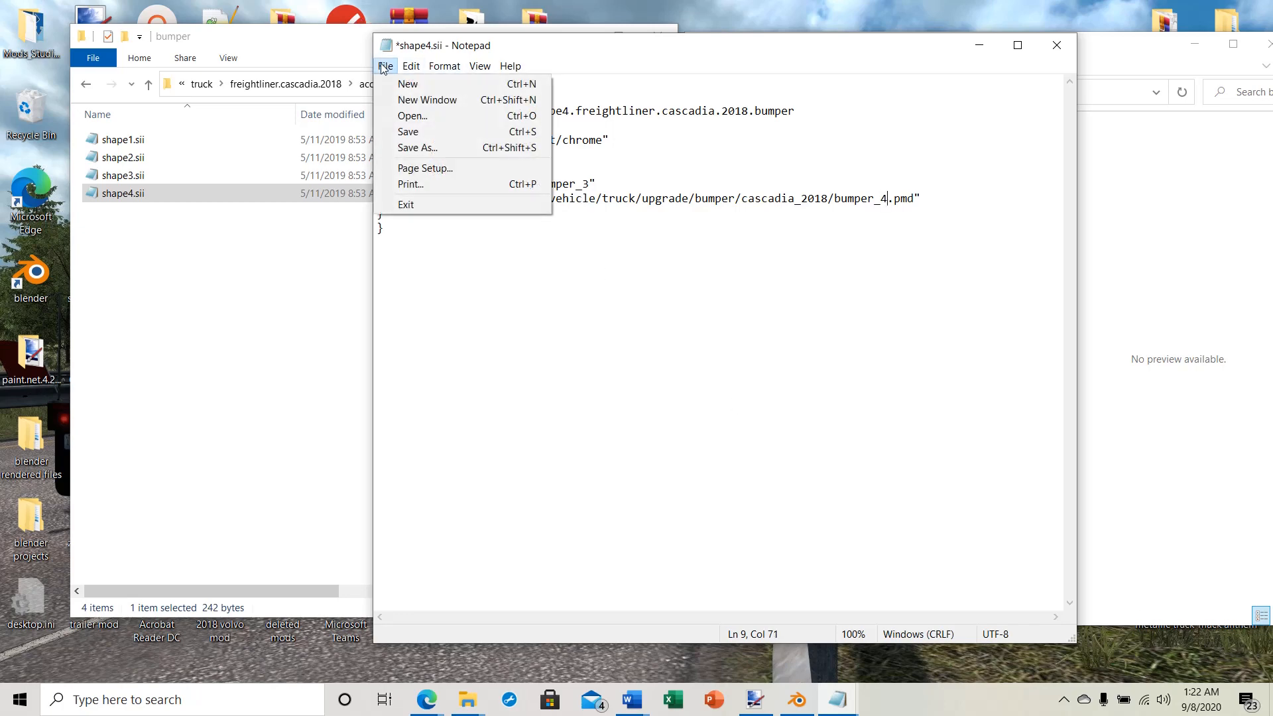
{"action": "left_click", "coordinate": [409, 130]}
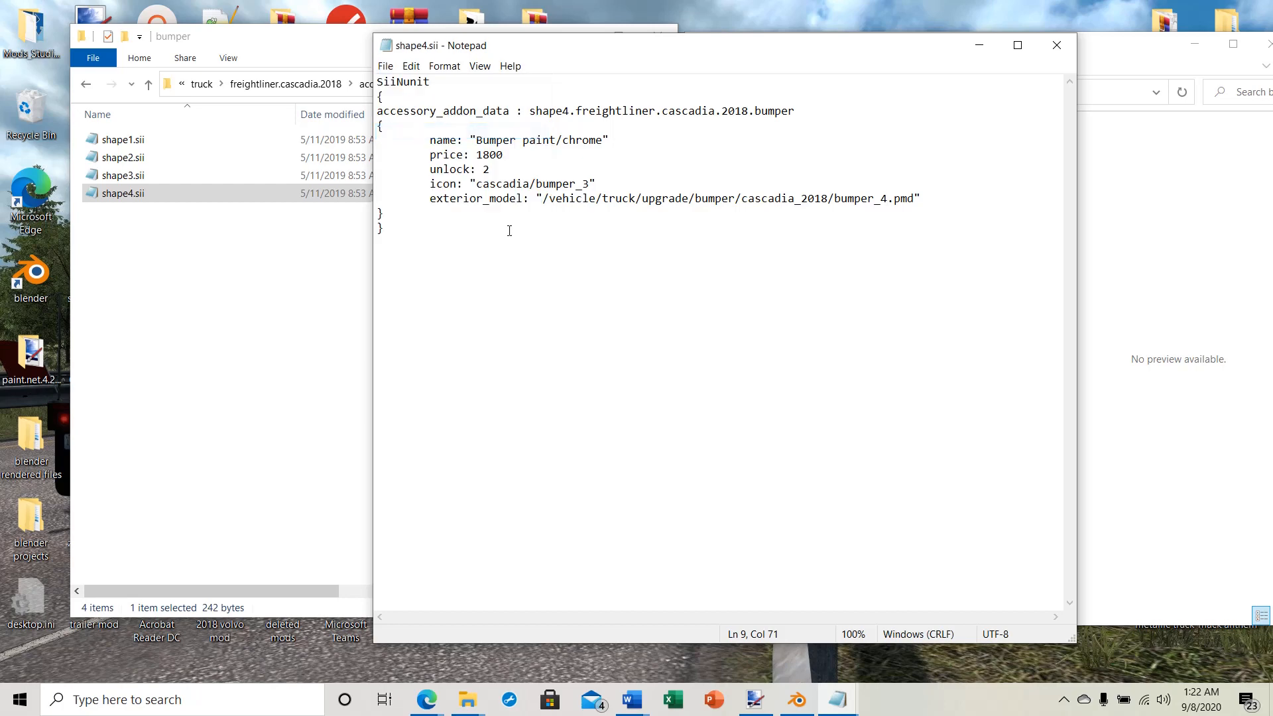
{"action": "left_click", "coordinate": [1057, 44]}
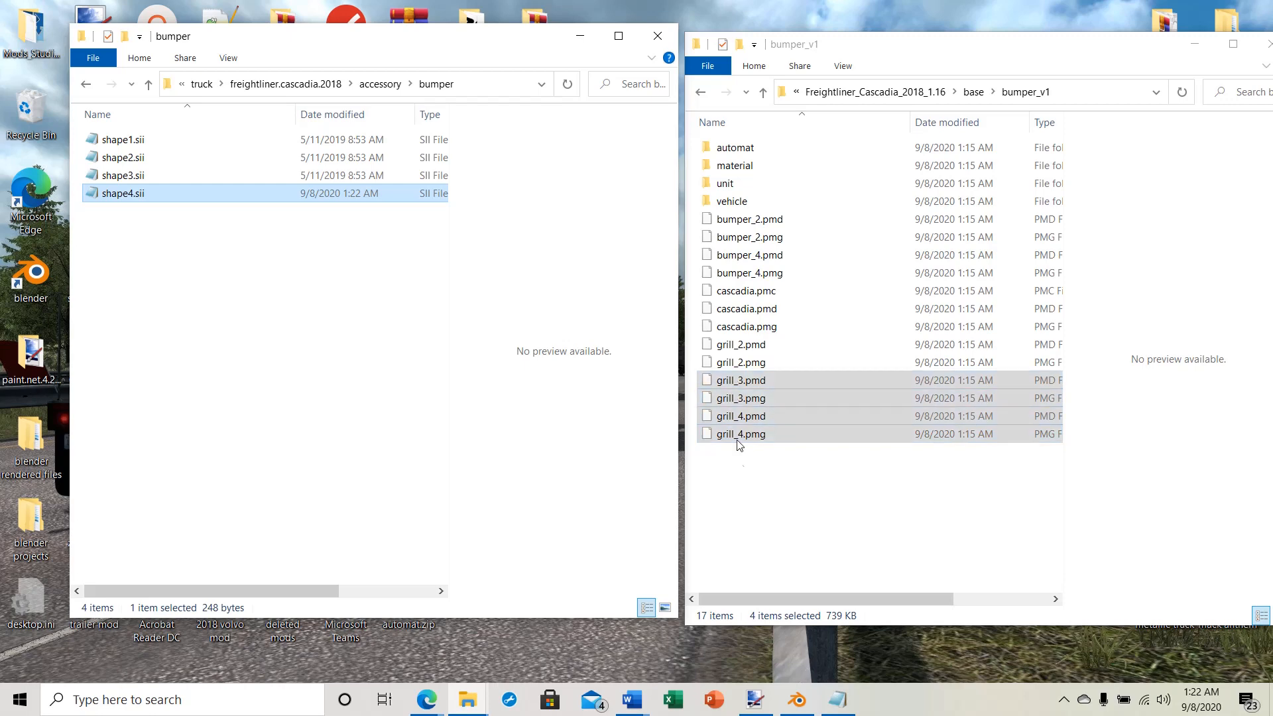
Step: Make two copies of shape2.sii in the truck definition's accessory/grill folder
{"action": "left_click", "coordinate": [148, 85]}
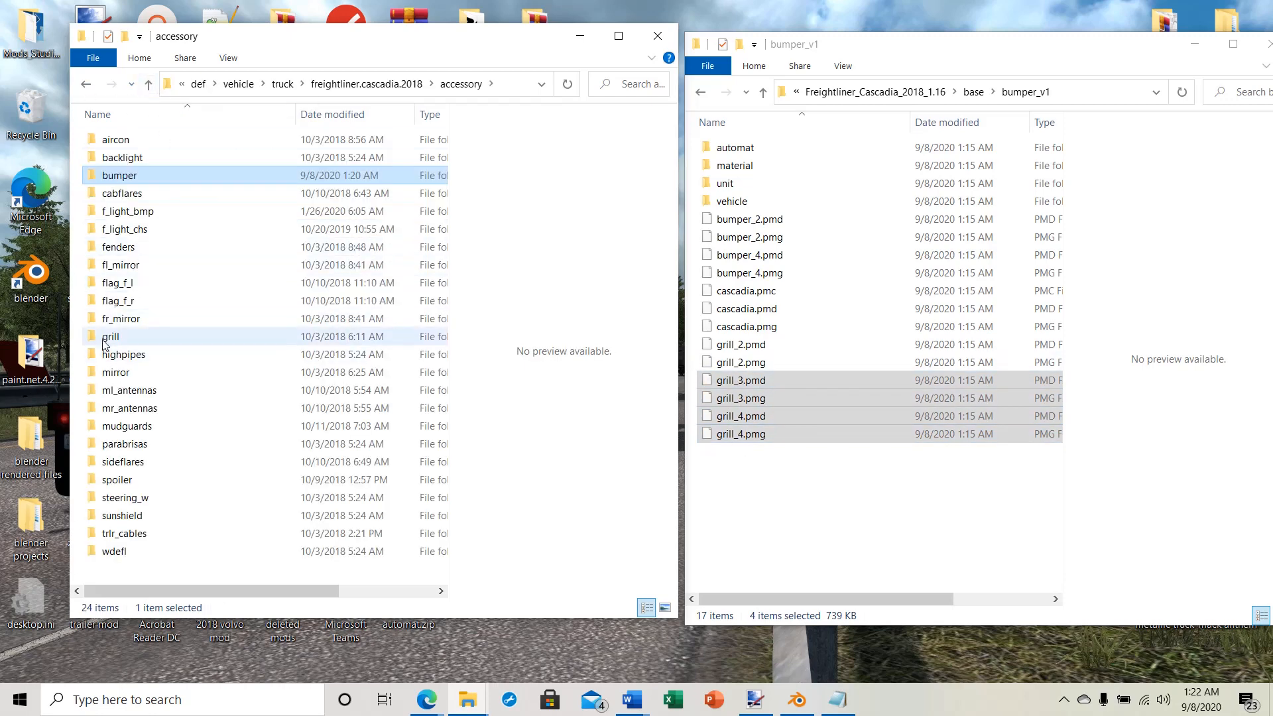
{"action": "left_click", "coordinate": [105, 339]}
{"action": "double_click", "coordinate": [104, 340]}
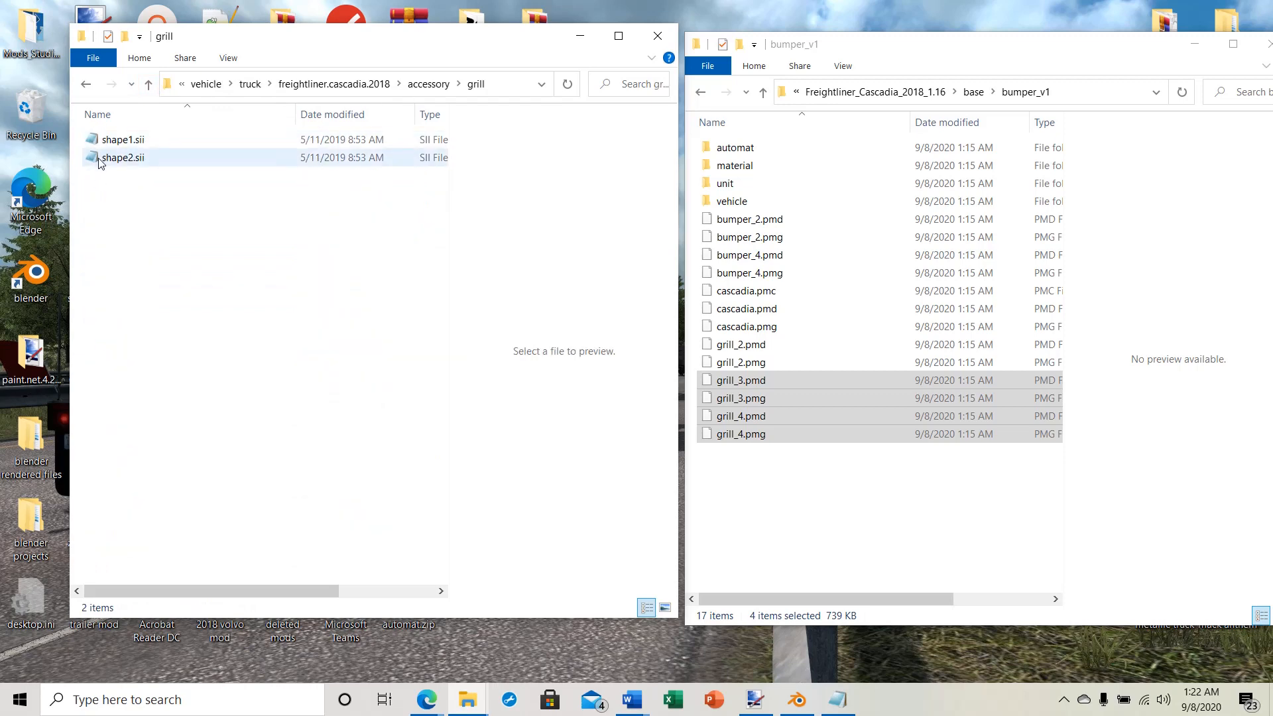
{"action": "left_click", "coordinate": [101, 160]}
{"action": "right_click", "coordinate": [117, 159]}
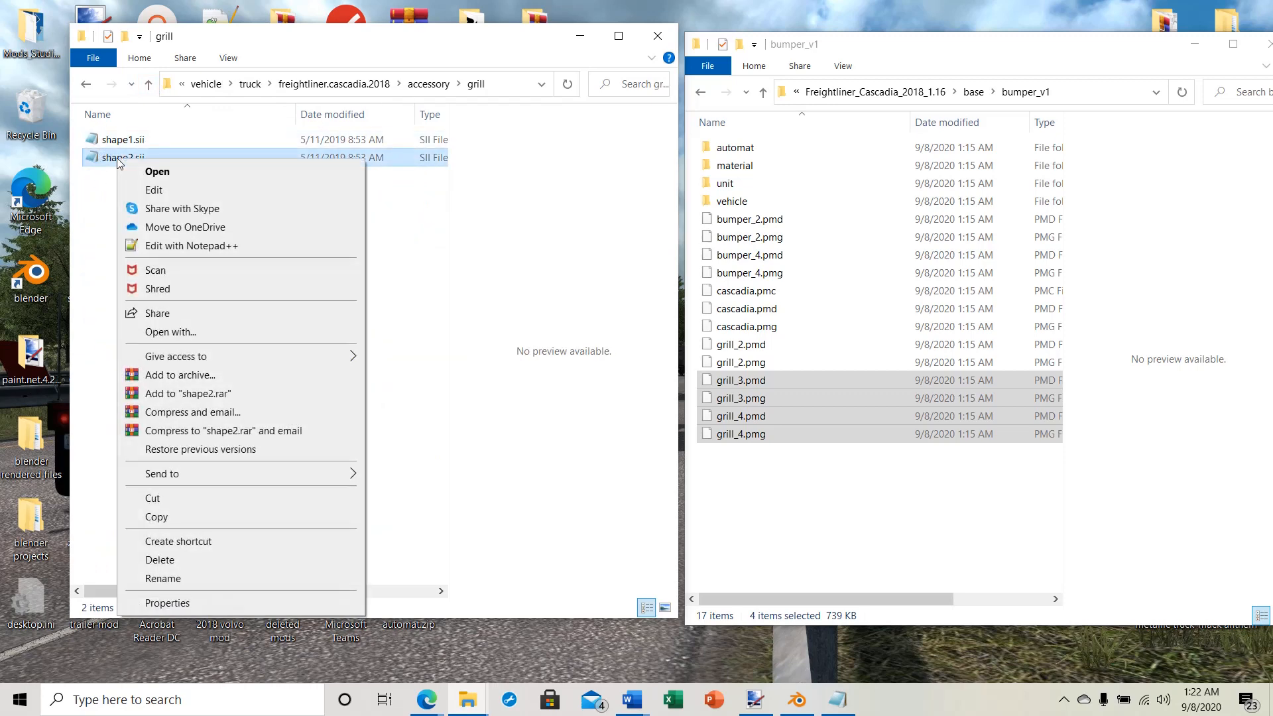
{"action": "left_click", "coordinate": [156, 517]}
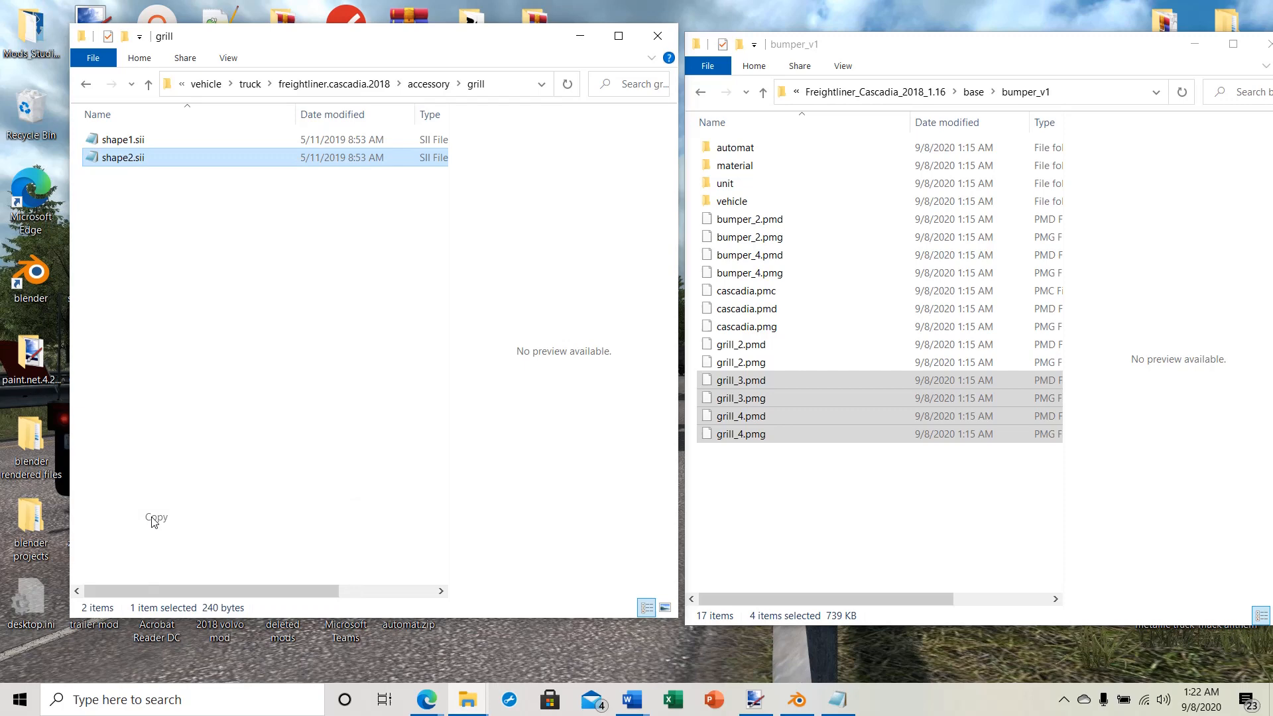
{"action": "right_click", "coordinate": [116, 218]}
{"action": "left_click", "coordinate": [148, 332]}
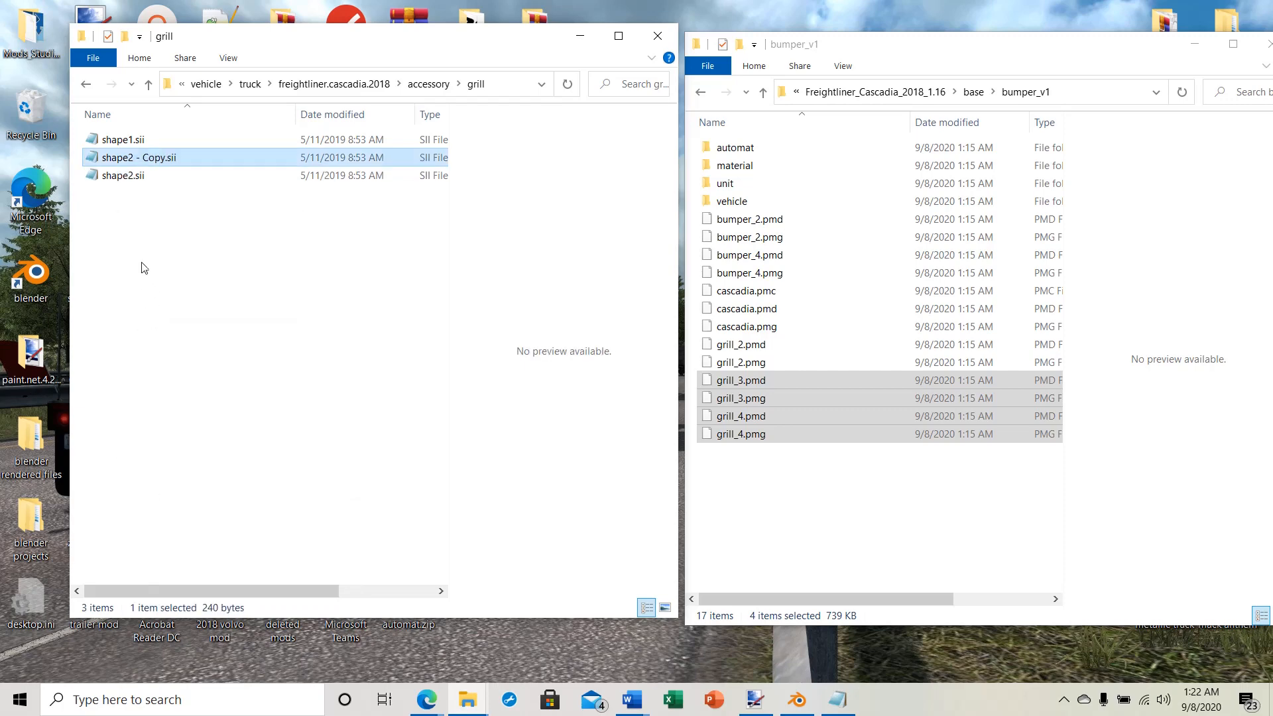
{"action": "right_click", "coordinate": [139, 266]}
{"action": "left_click", "coordinate": [175, 380]}
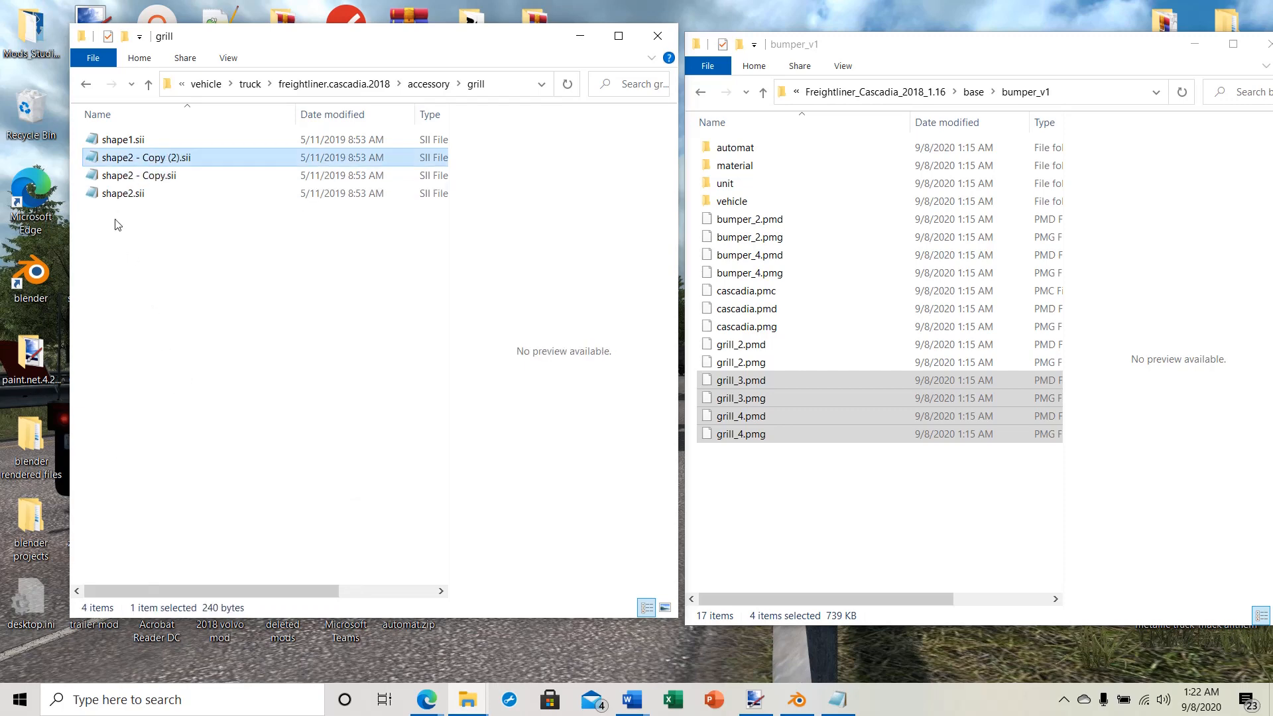
Step: Rename "shape2 - Copy (2).sii" in the grill folder to shape3.sii
{"action": "right_click", "coordinate": [113, 161]}
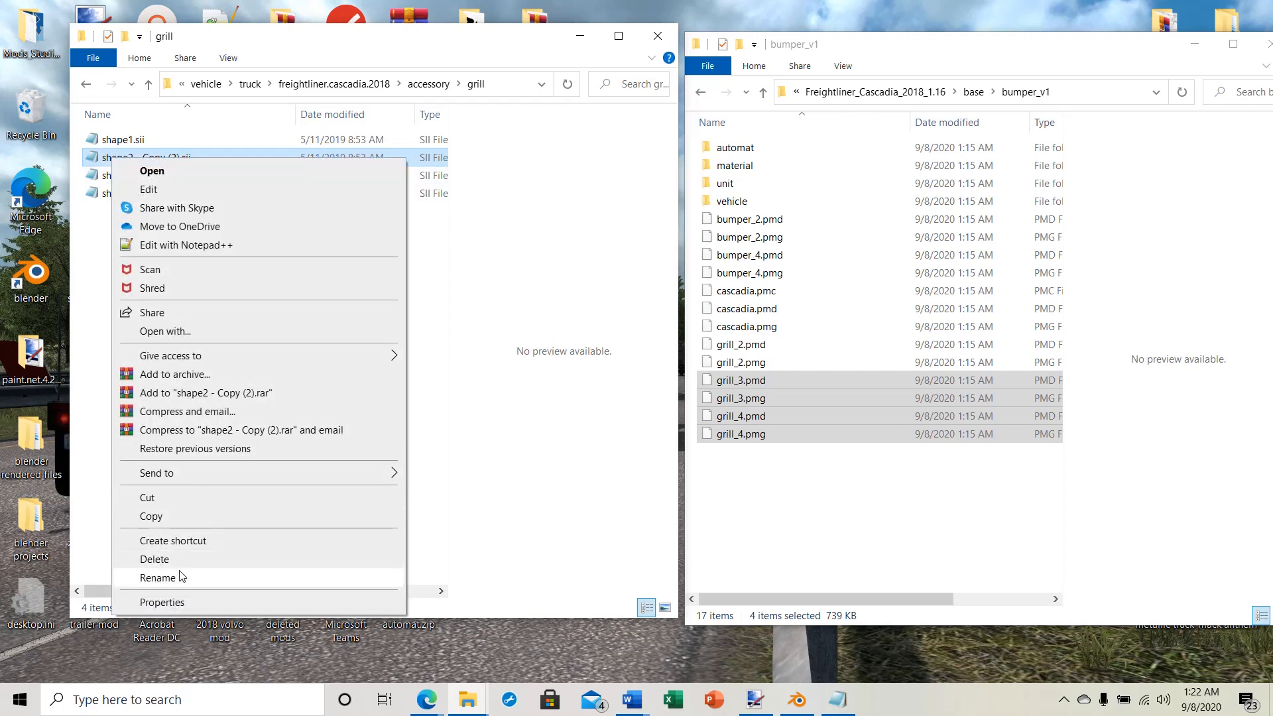
{"action": "left_click", "coordinate": [158, 578]}
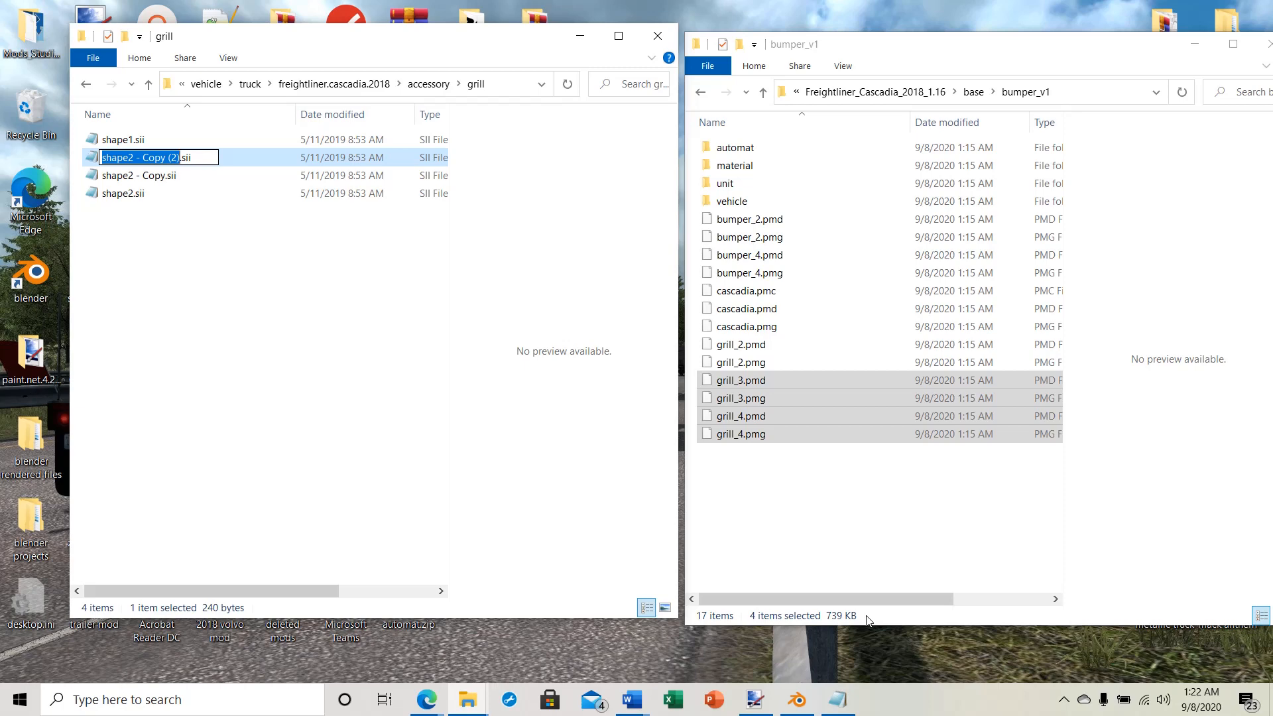
{"action": "key", "text": "Right"}
{"action": "key", "text": "BackSpace"}
{"action": "key", "text": "BackSpace"}
{"action": "key", "text": "BackSpace"}
{"action": "key", "text": "BackSpace"}
{"action": "key", "text": "BackSpace"}
{"action": "key", "text": "BackSpace"}
{"action": "key", "text": "BackSpace"}
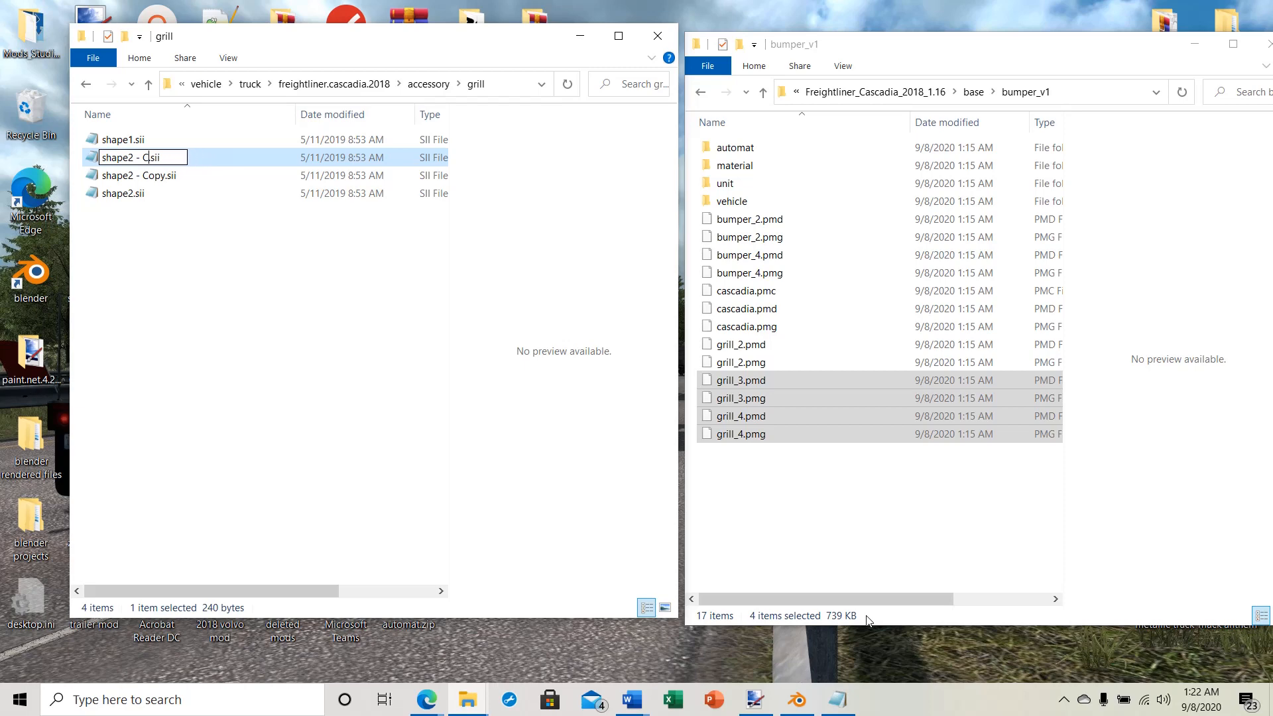
{"action": "key", "text": "BackSpace"}
{"action": "key", "text": "BackSpace"}
{"action": "key", "text": "BackSpace"}
{"action": "key", "text": "BackSpace"}
{"action": "key", "text": "BackSpace"}
{"action": "type", "text": "3"}
{"action": "left_click", "coordinate": [219, 417]}
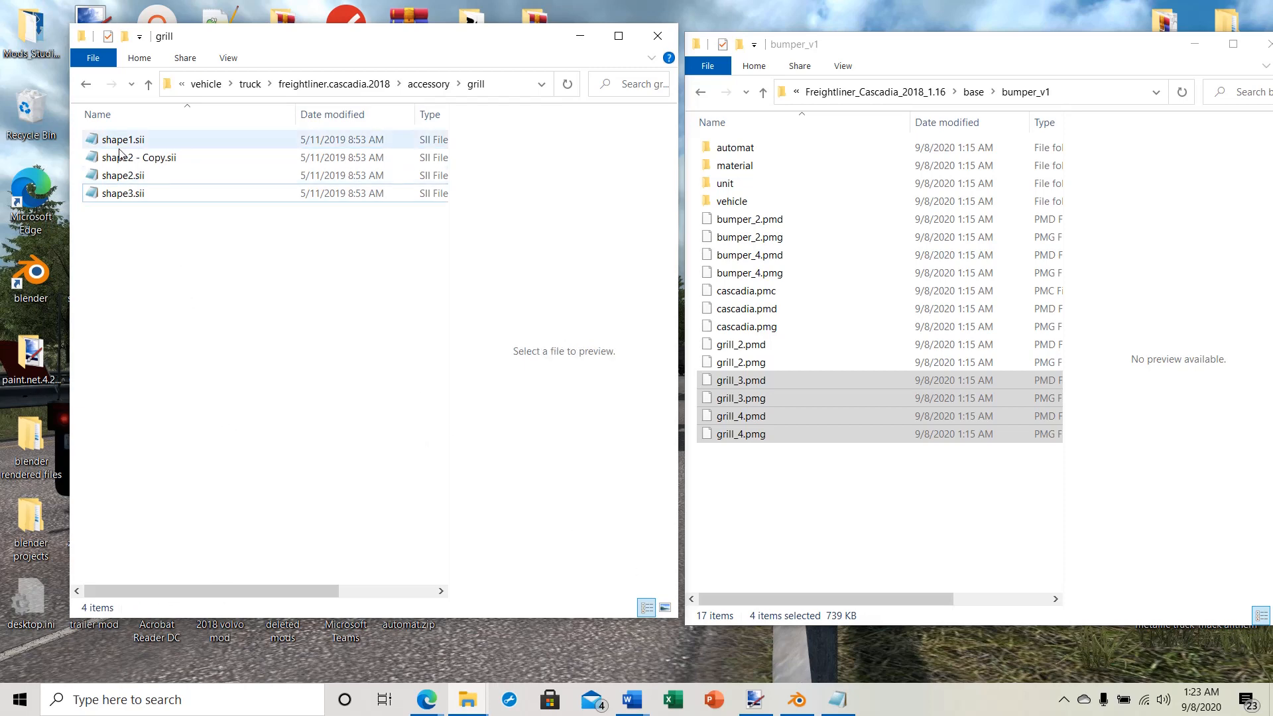
Step: Rename "shape2 - Copy.sii" in the grill folder to shape4.sii
{"action": "right_click", "coordinate": [122, 158]}
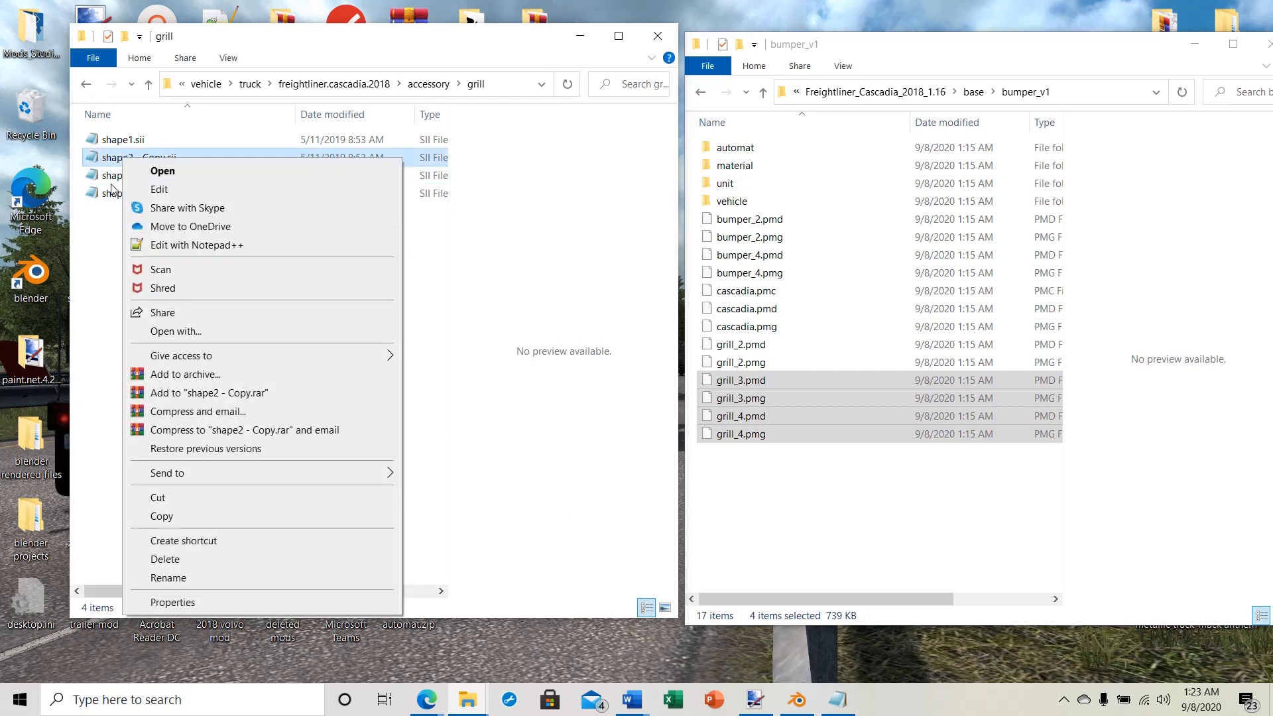
{"action": "left_click", "coordinate": [158, 577]}
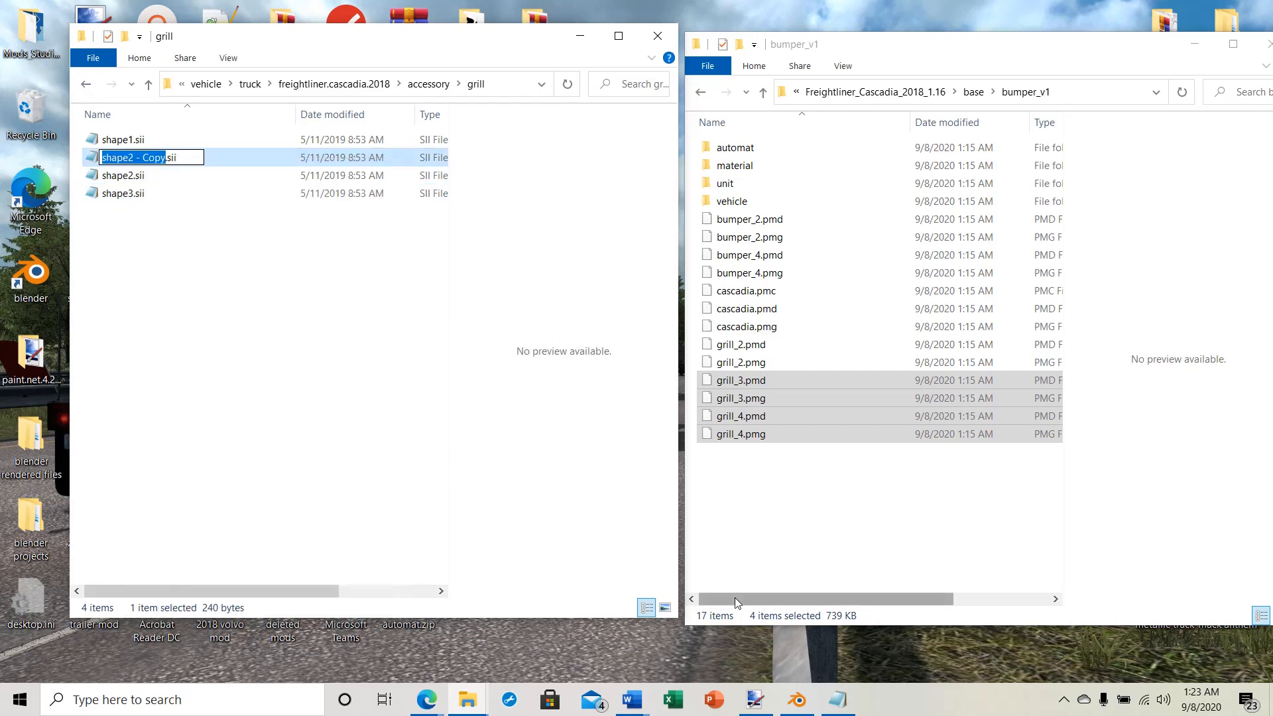
{"action": "key", "text": "Right"}
{"action": "key", "text": "BackSpace"}
{"action": "key", "text": "BackSpace"}
{"action": "key", "text": "BackSpace"}
{"action": "key", "text": "BackSpace"}
{"action": "key", "text": "BackSpace"}
{"action": "key", "text": "BackSpace"}
{"action": "key", "text": "BackSpace"}
{"action": "key", "text": "BackSpace"}
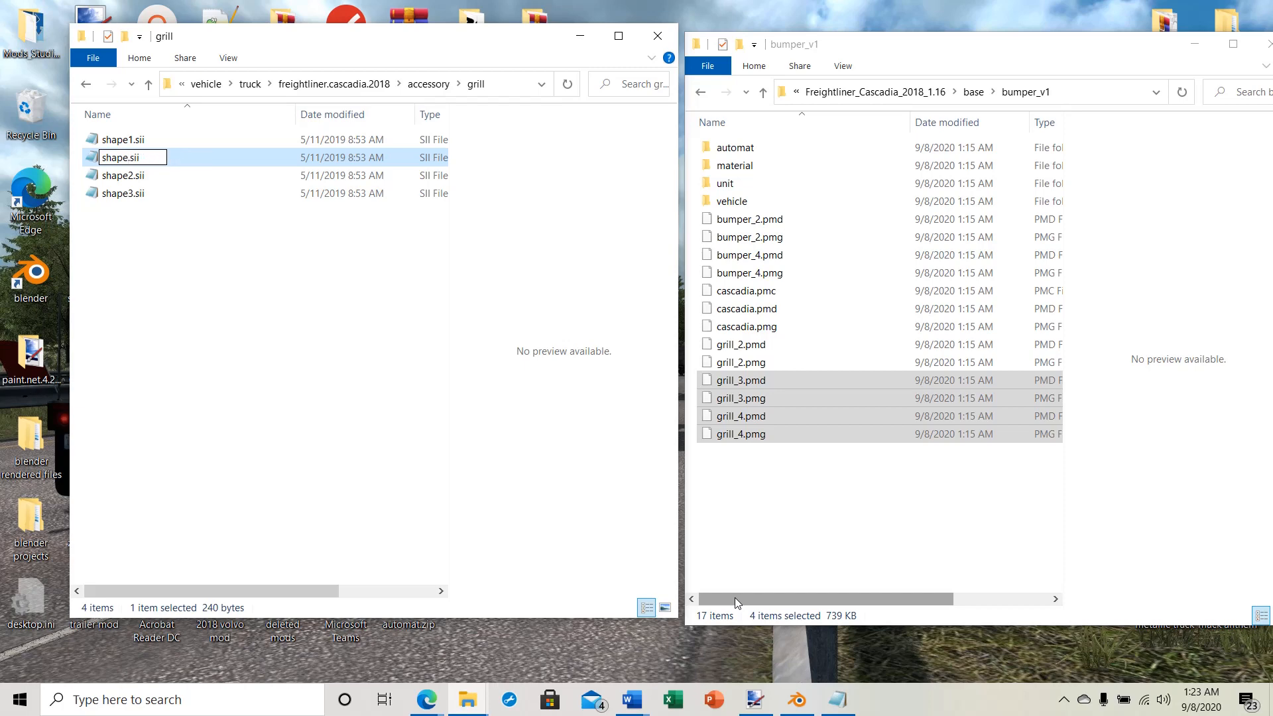
{"action": "type", "text": "4"}
{"action": "left_click", "coordinate": [192, 391]}
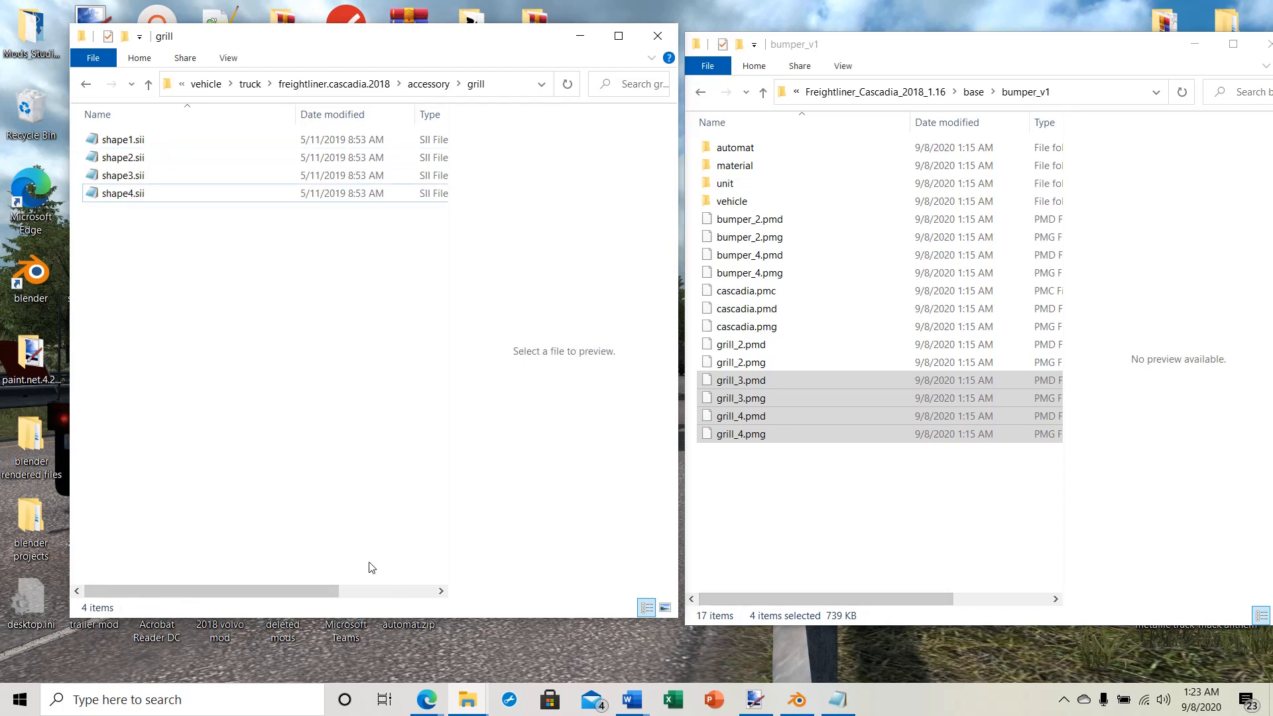
Step: Open shape3.sii and change its accessory identifier to shape3.freightliner.cascadia.2018.grill
{"action": "double_click", "coordinate": [112, 176]}
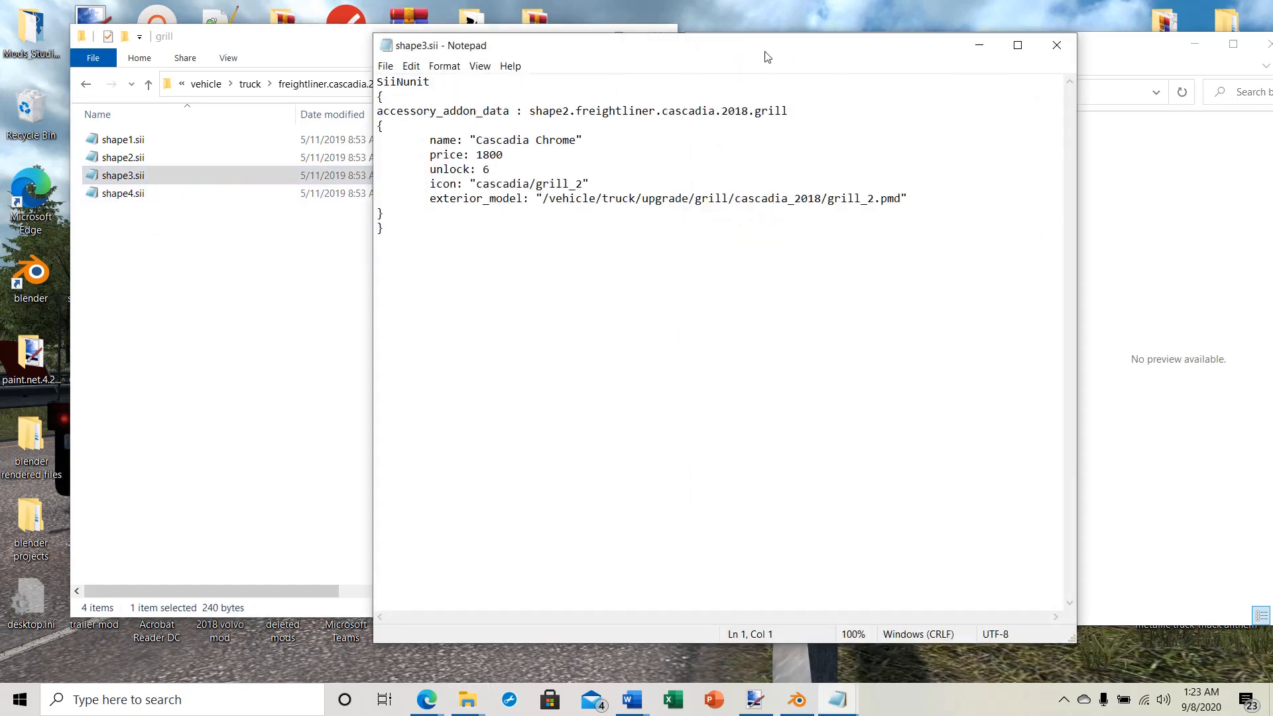
{"action": "left_click_drag", "start_coordinate": [765, 54], "coordinate": [767, 107]}
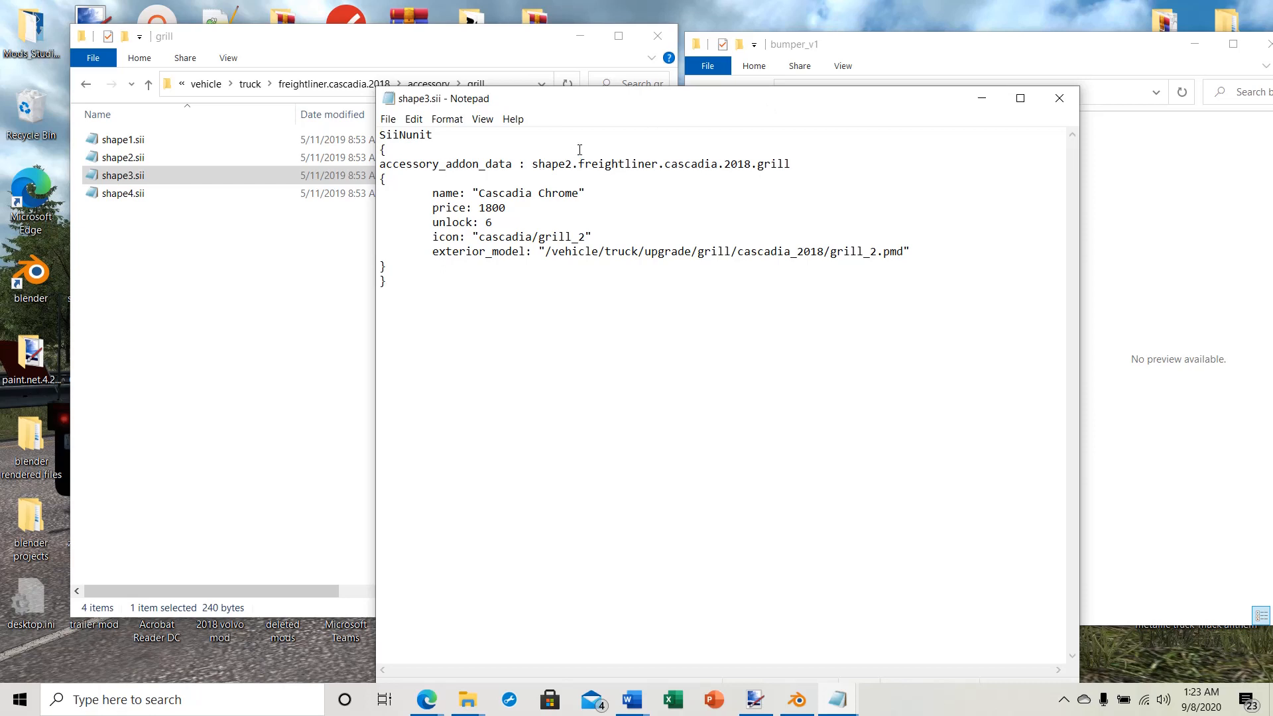
{"action": "key", "text": "BackSpace"}
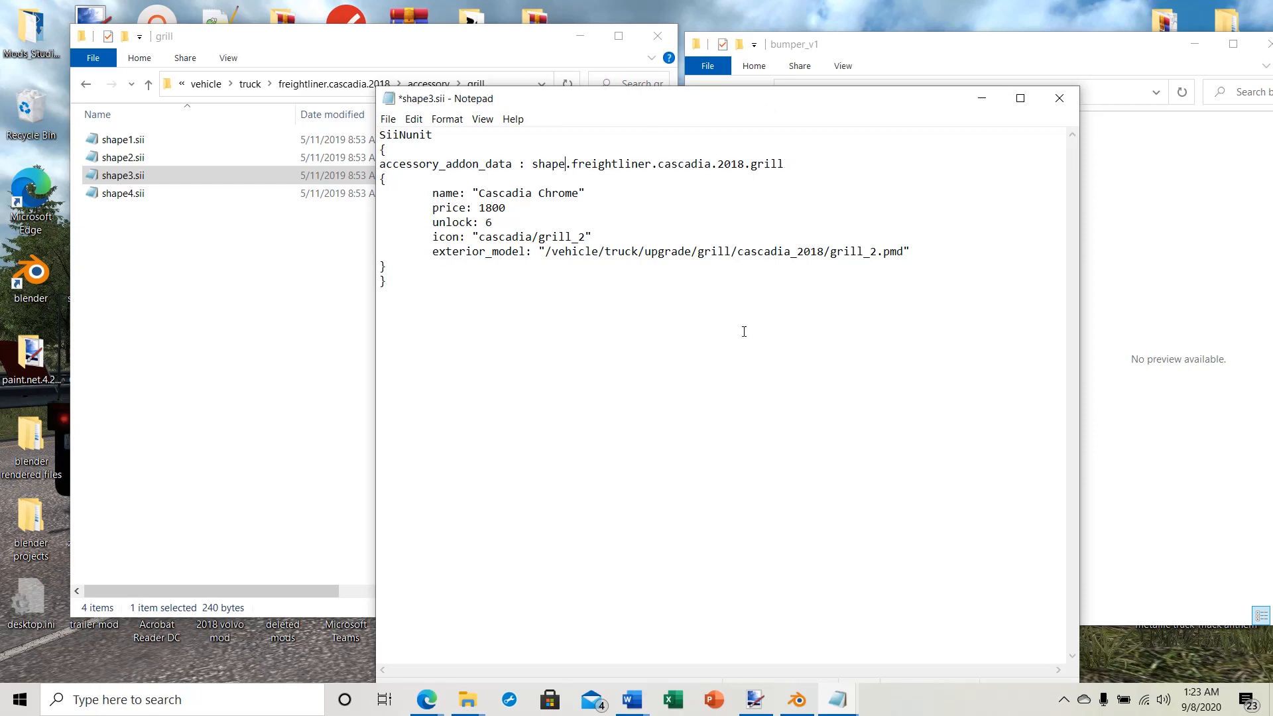
{"action": "type", "text": "3"}
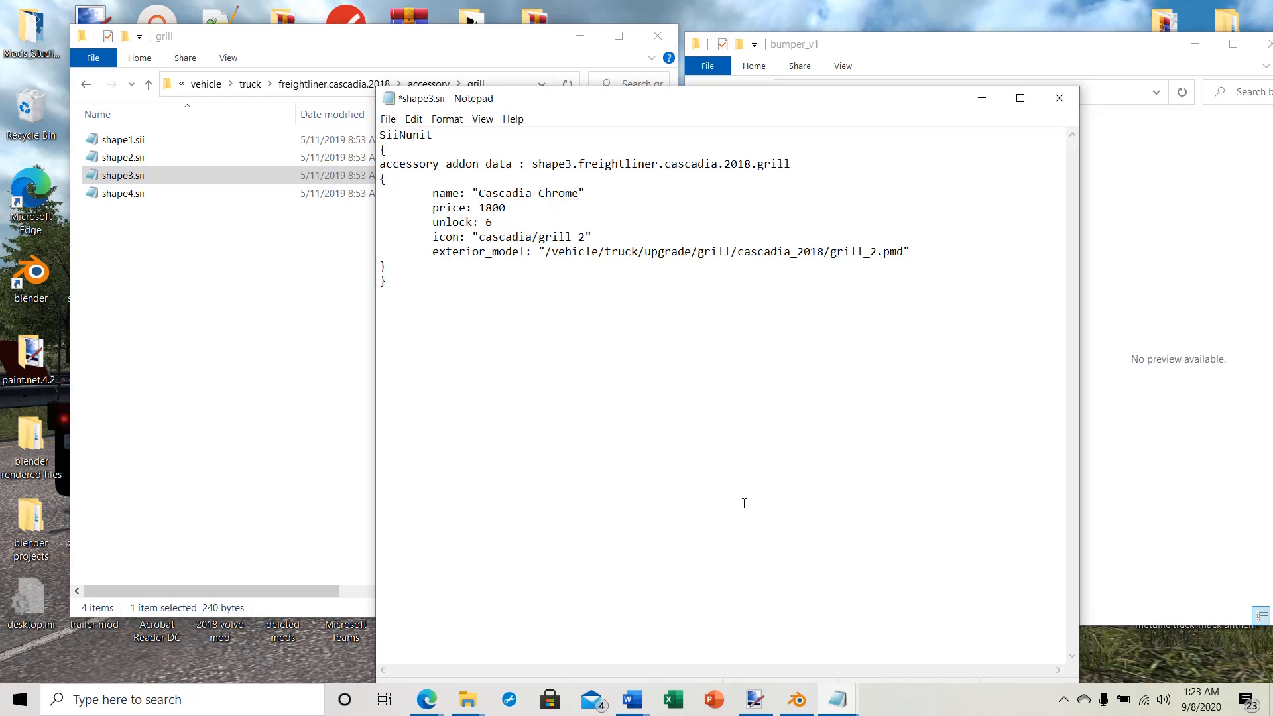
Step: In shape3.sii, set the name to "Cascadia Chrome with black Freightliner" and the unlock level to 2
{"action": "type", "text": "with"}
{"action": "type", "text": " black "}
{"action": "type", "text": "Freightl"}
{"action": "type", "text": "iner"}
{"action": "type", "text": "2"}
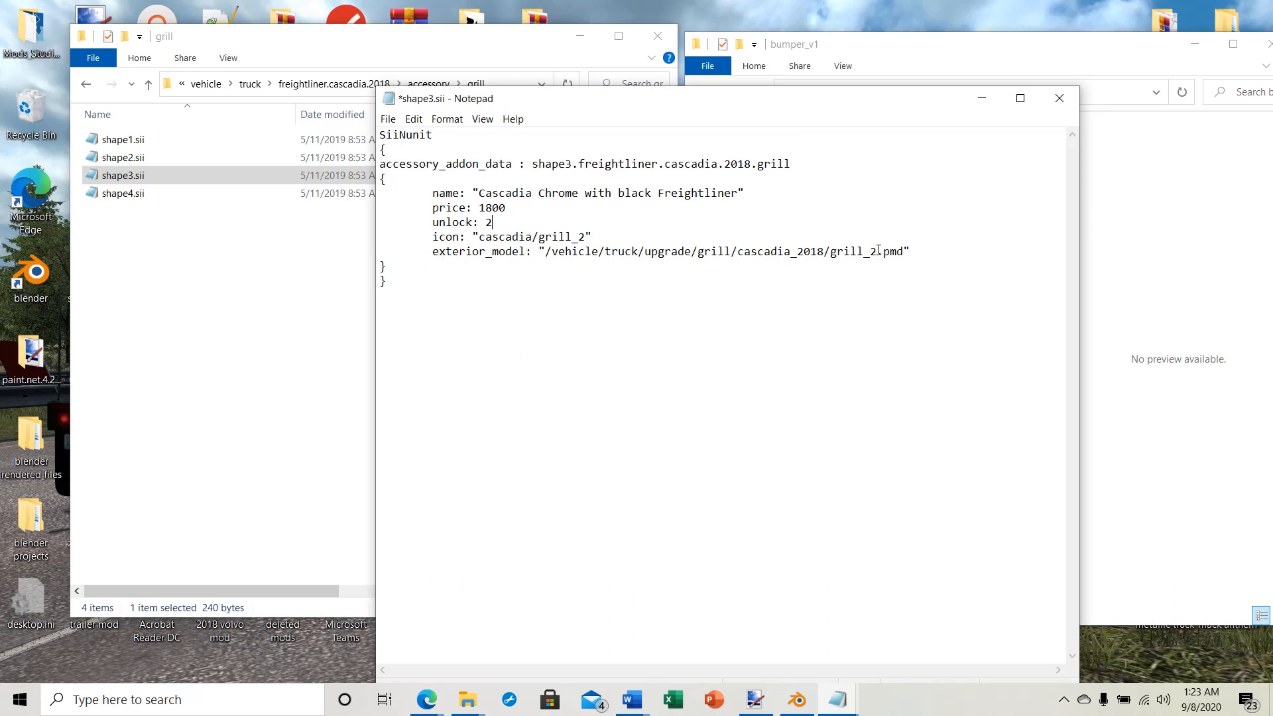
Step: Point the exterior_model path in shape3.sii to grill_3.pmd, then save and close the file
{"action": "key", "text": "BackSpace"}
{"action": "type", "text": "3"}
{"action": "left_click_drag", "start_coordinate": [811, 99], "coordinate": [418, 161]}
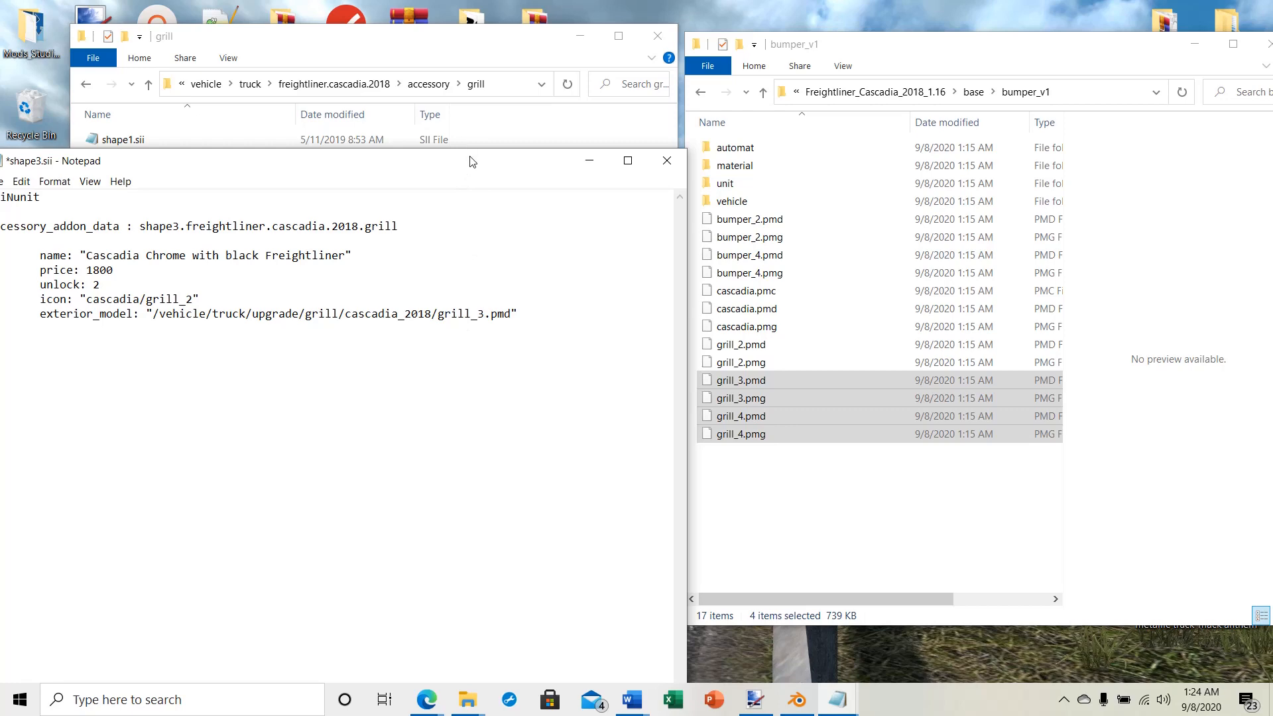
{"action": "left_click_drag", "start_coordinate": [472, 160], "coordinate": [817, 77]}
{"action": "left_click", "coordinate": [338, 98]}
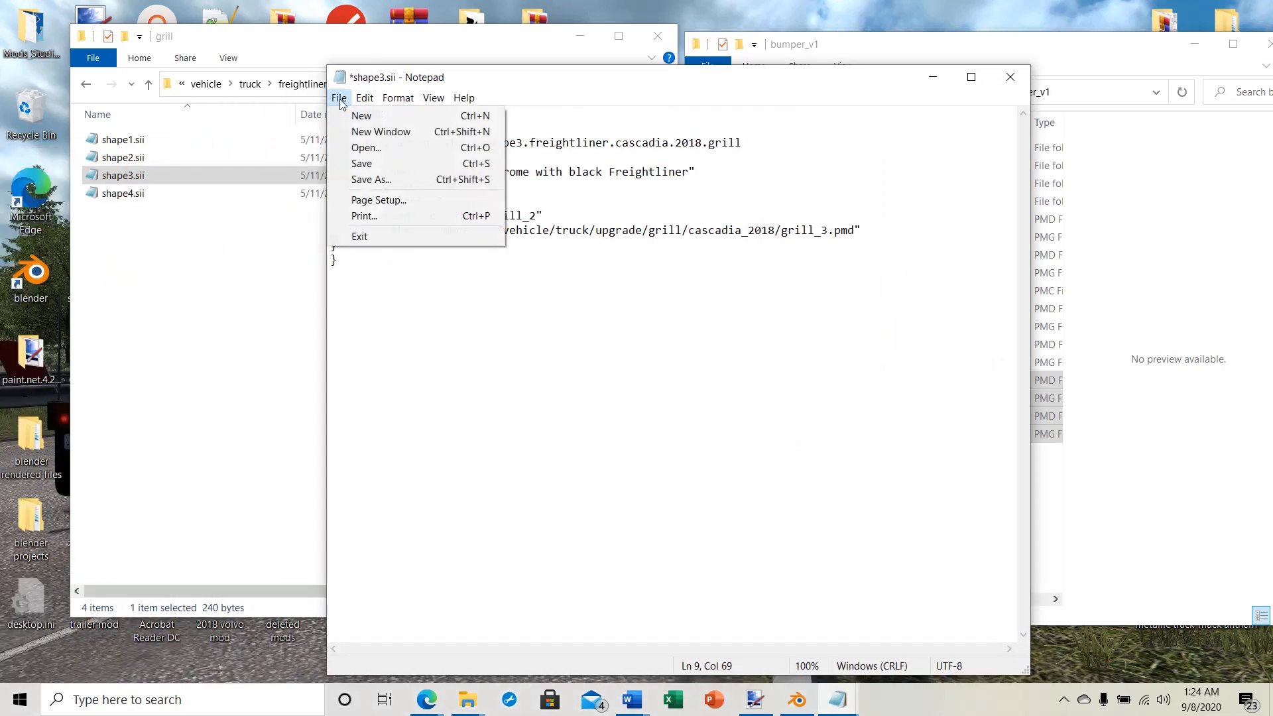
{"action": "left_click", "coordinate": [359, 163]}
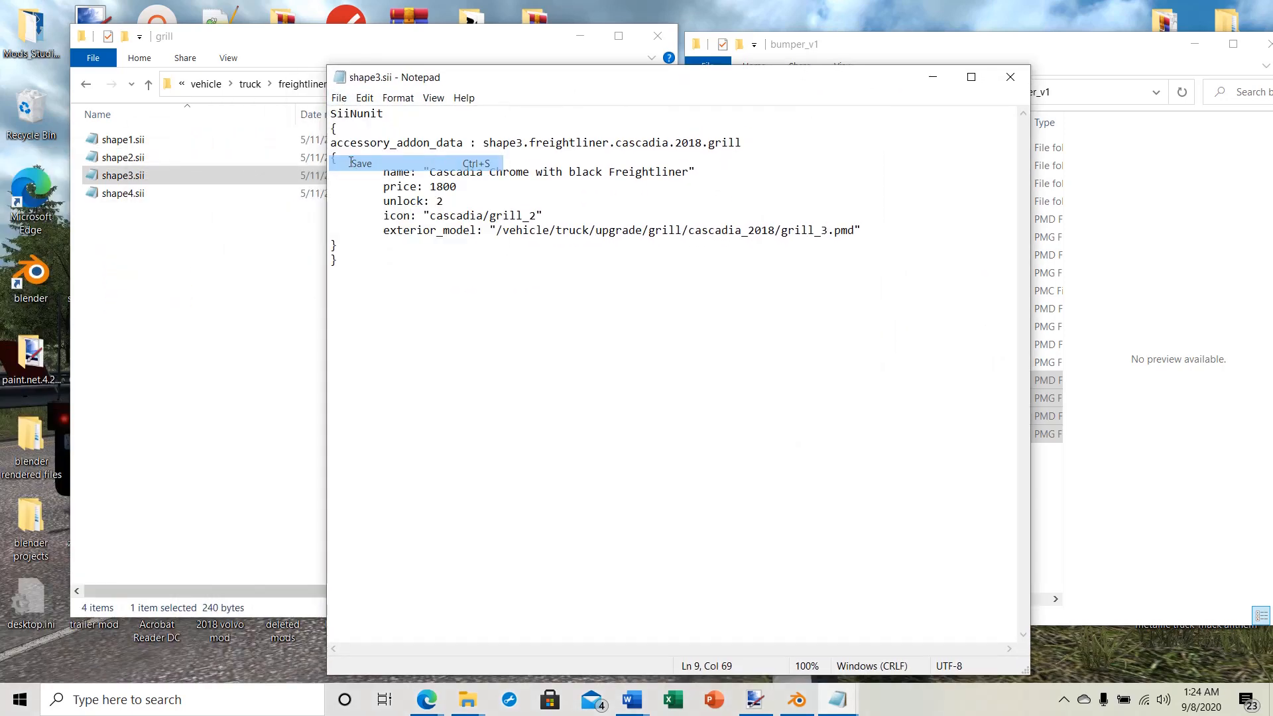
{"action": "left_click", "coordinate": [1010, 77]}
Step: Open shape4.sii from the grill folder for editing
{"action": "double_click", "coordinate": [113, 194]}
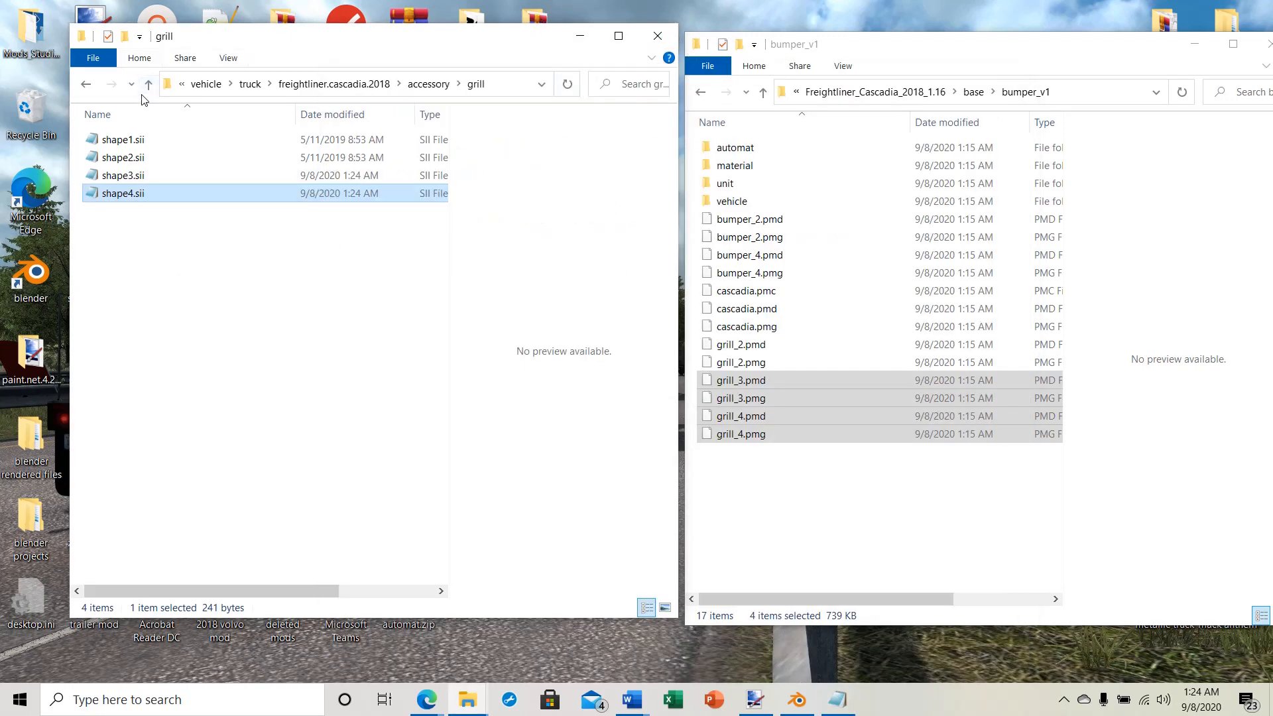
Step: Go up to the mod's root folder Freightliner_Cascadia_2018_1.16 and start adding all of its contents to a new archive
{"action": "left_click", "coordinate": [147, 85]}
{"action": "left_click", "coordinate": [147, 85]}
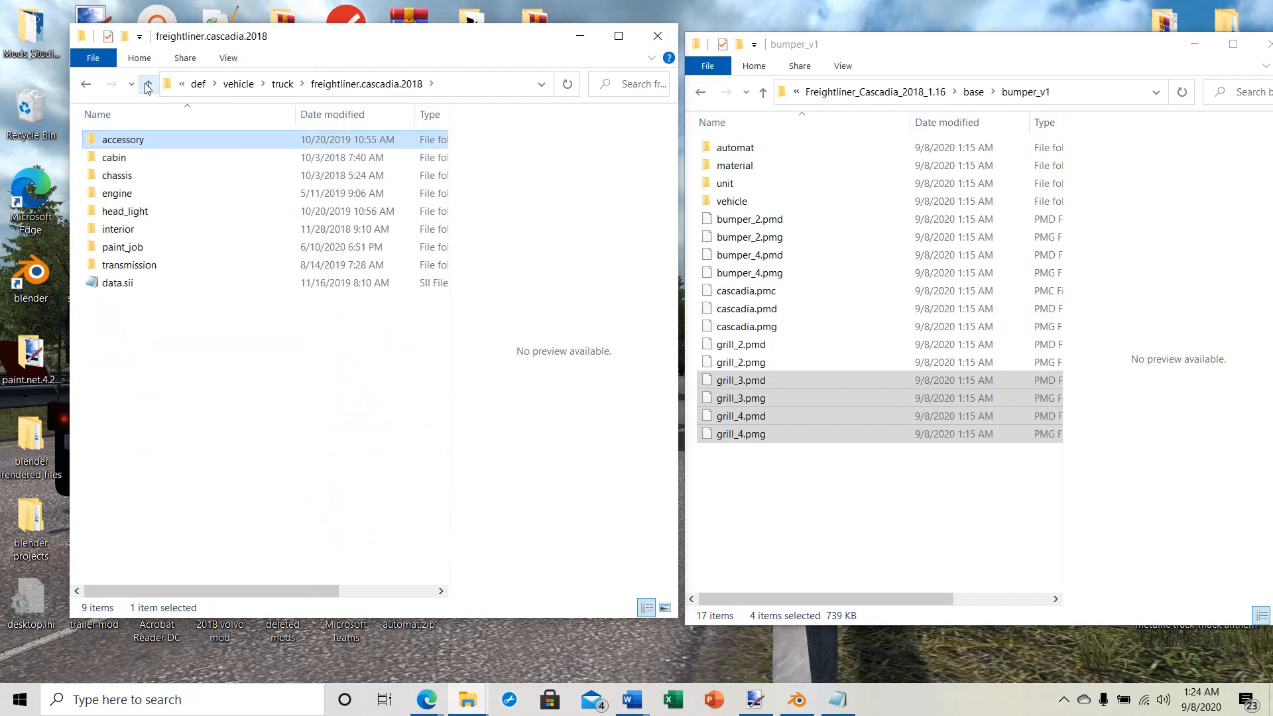
{"action": "left_click", "coordinate": [147, 85]}
{"action": "left_click", "coordinate": [147, 85]}
{"action": "left_click", "coordinate": [148, 85]}
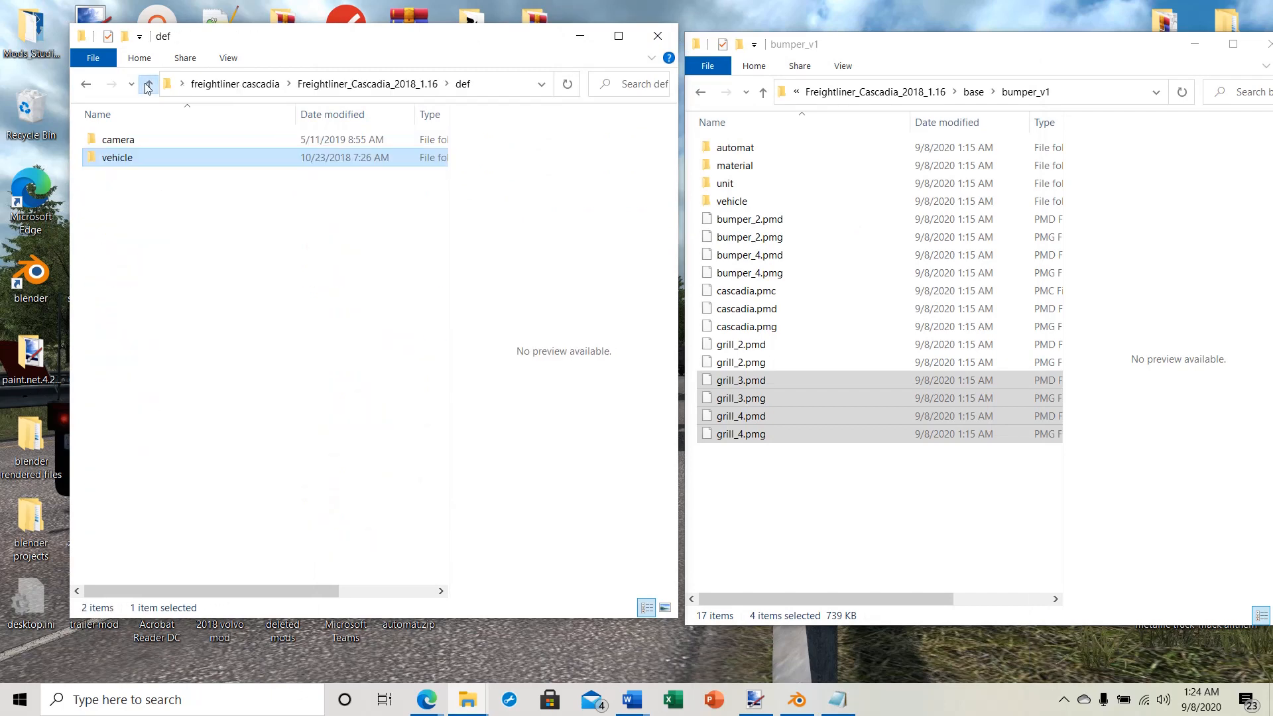
{"action": "left_click", "coordinate": [148, 85]}
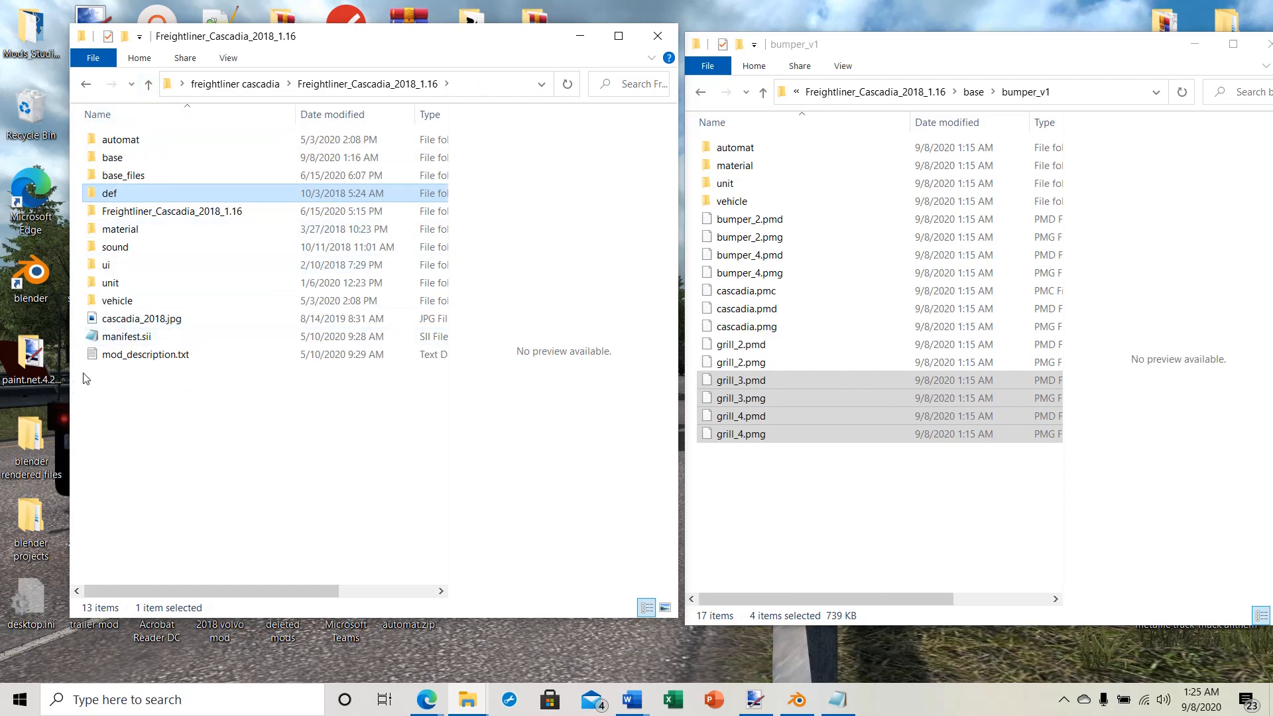
{"action": "left_click_drag", "start_coordinate": [85, 379], "coordinate": [184, 126]}
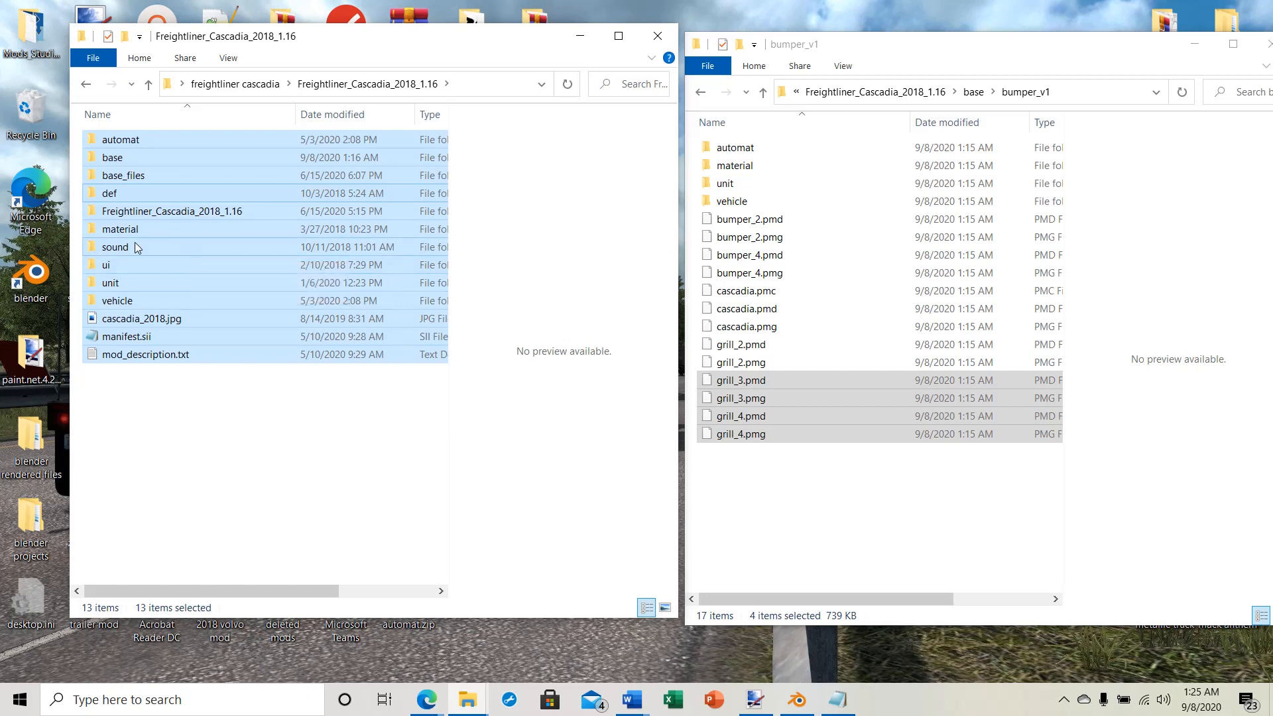
{"action": "right_click", "coordinate": [210, 260]}
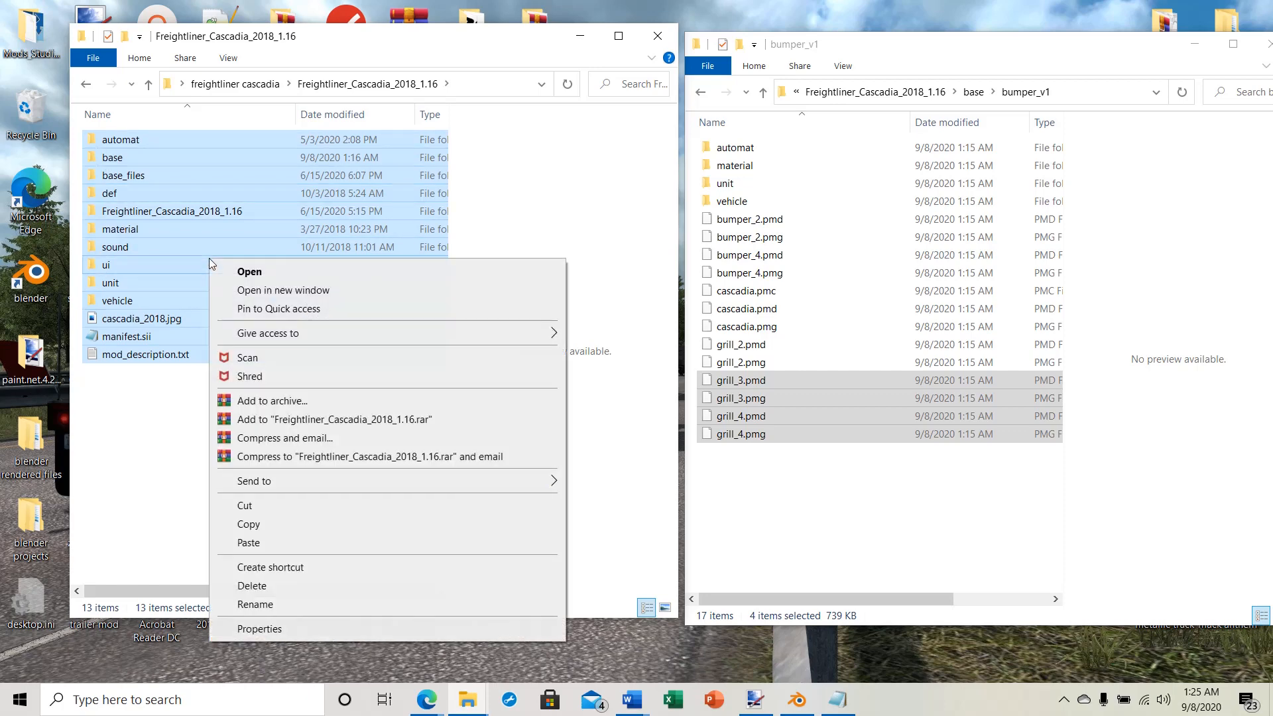
{"action": "left_click", "coordinate": [253, 405]}
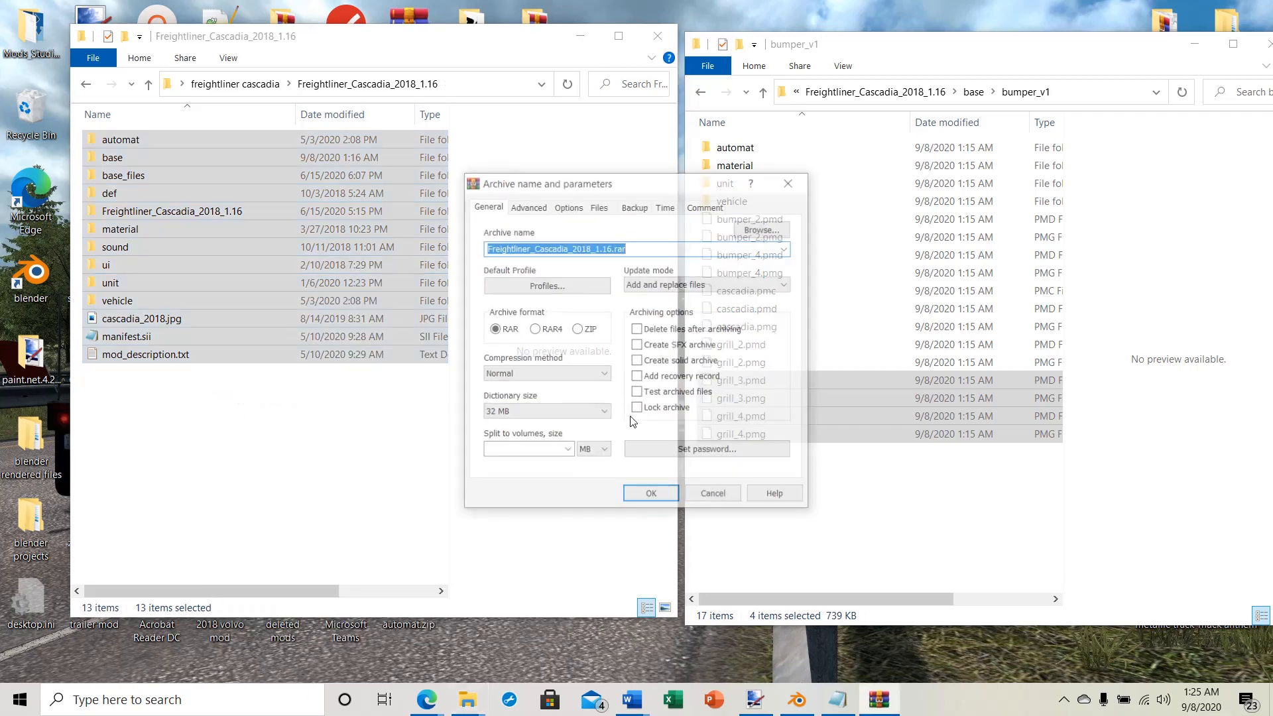
Step: Create the archive in ZIP format with the name freightliner_test.scs
{"action": "left_click", "coordinate": [576, 331]}
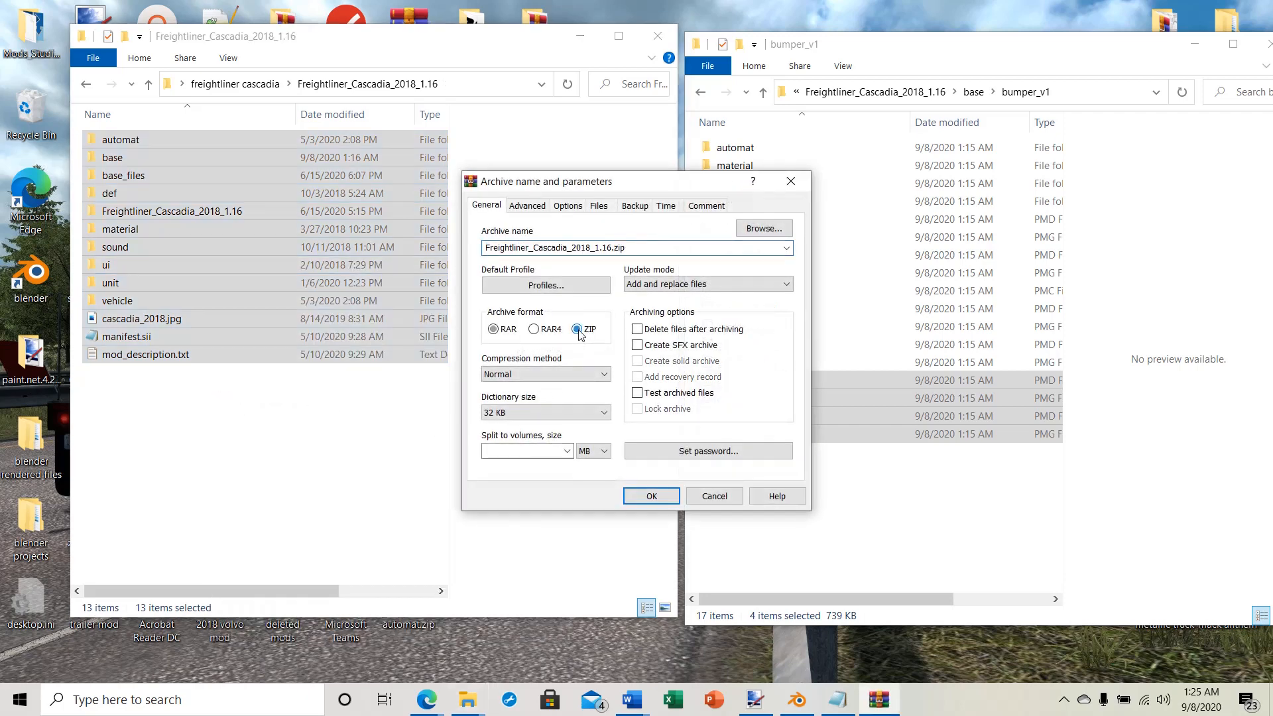
{"action": "double_click", "coordinate": [641, 247]}
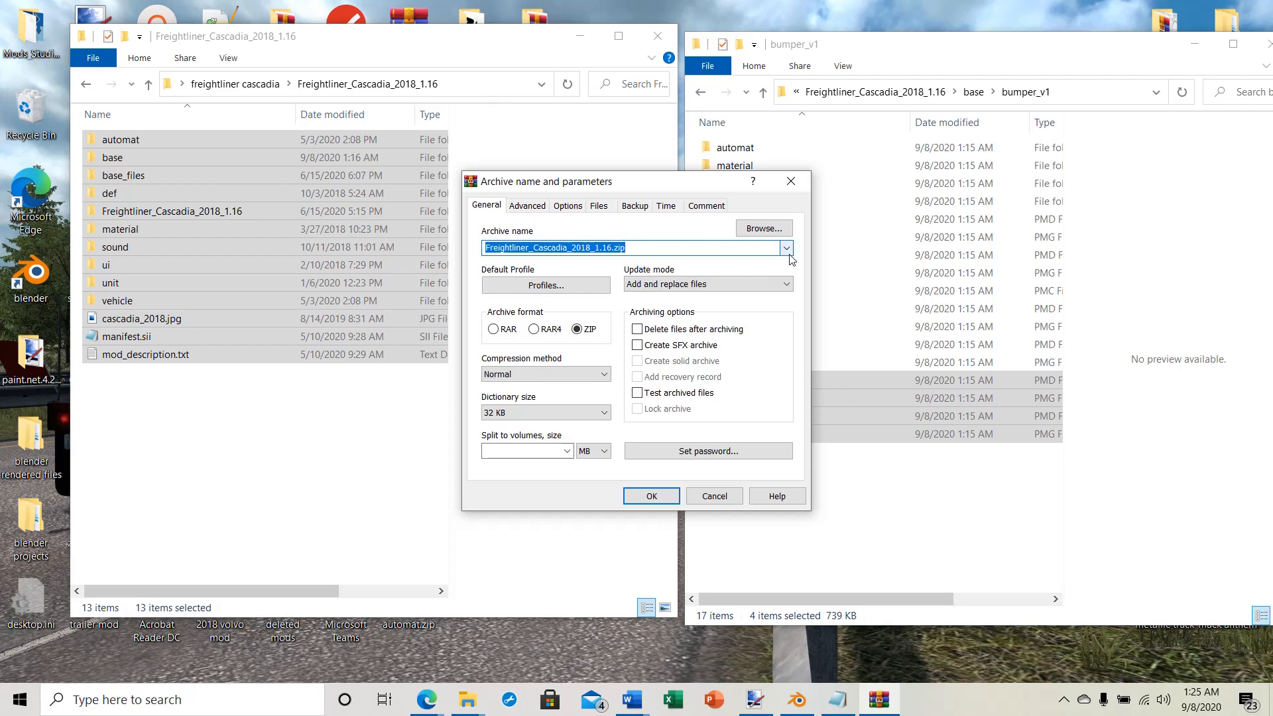
{"action": "key", "text": "BackSpace"}
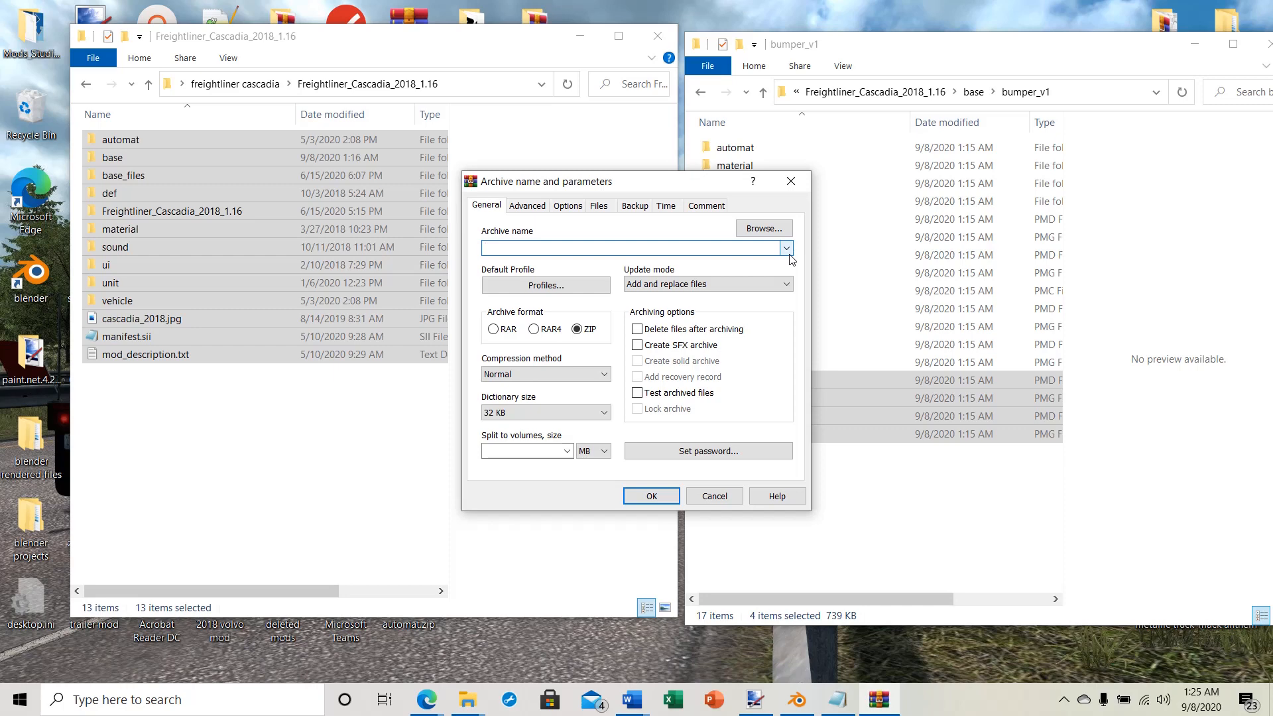
{"action": "type", "text": "freightliner_test.scs"}
{"action": "left_click", "coordinate": [652, 497]}
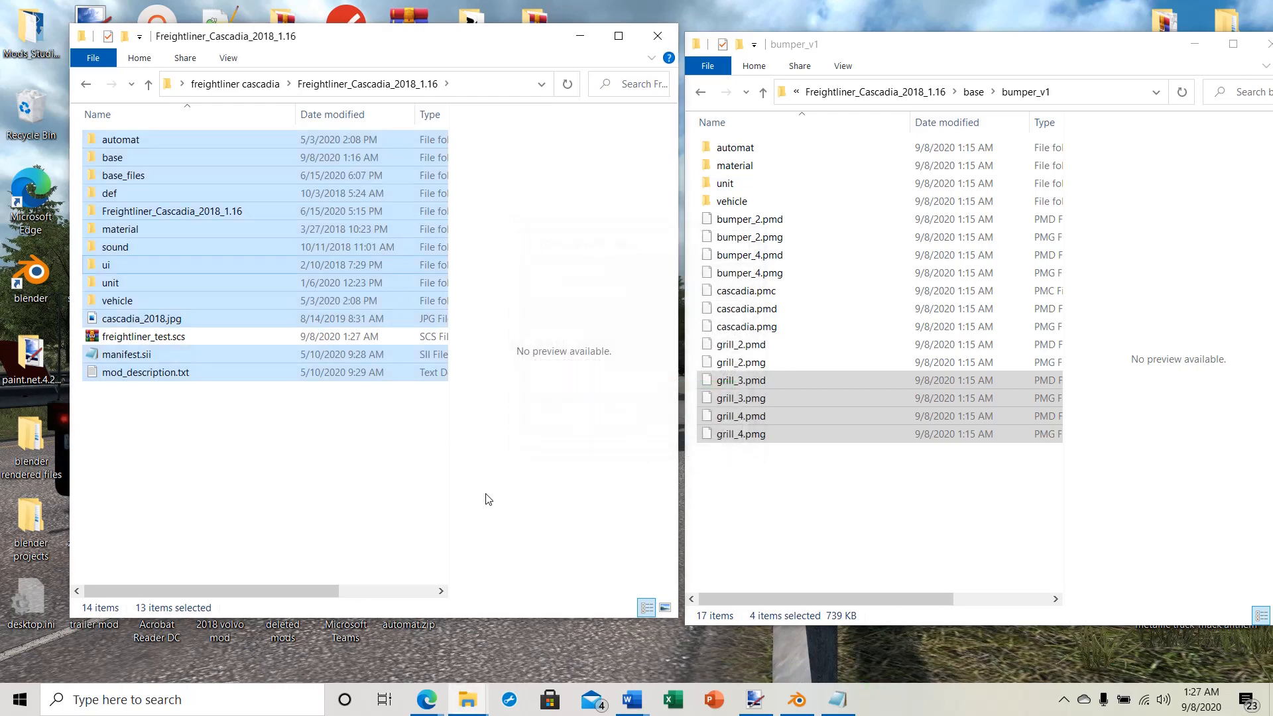
Step: Copy freightliner_test.scs from the mod's root folder and paste it into the mod folder of American Truck Simulator in Documents
{"action": "left_click", "coordinate": [199, 464]}
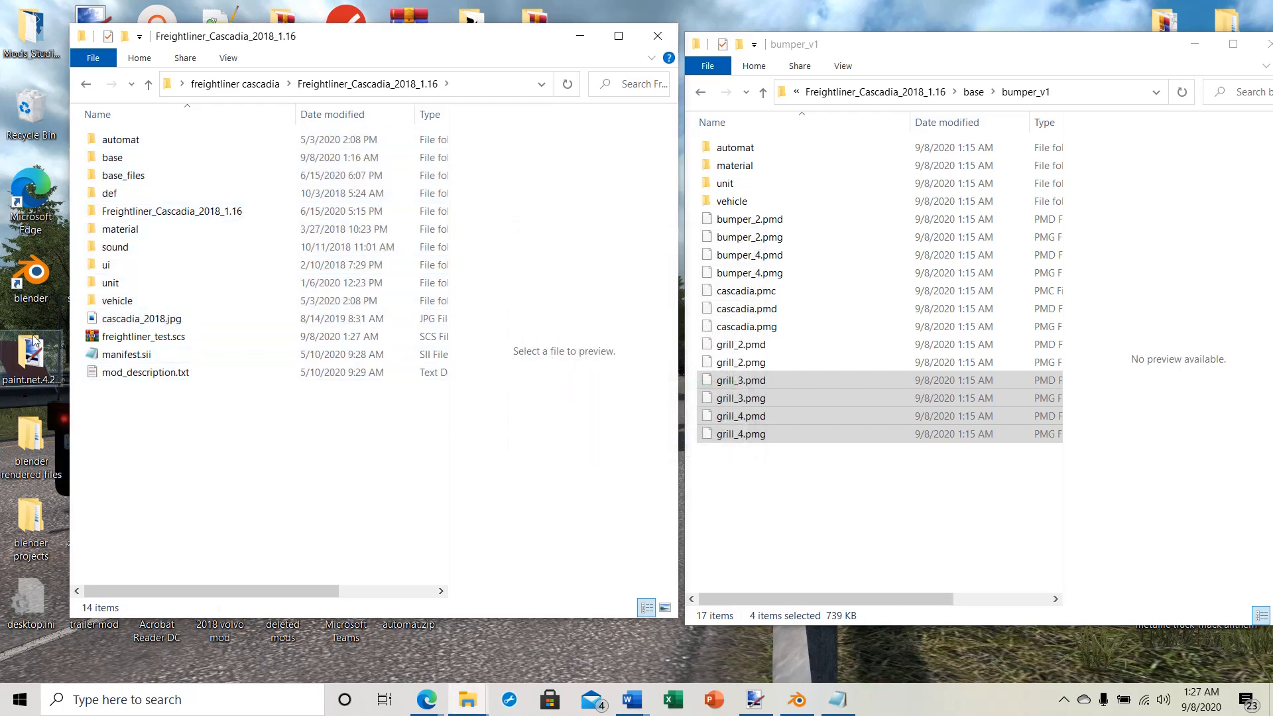
{"action": "right_click", "coordinate": [109, 338]}
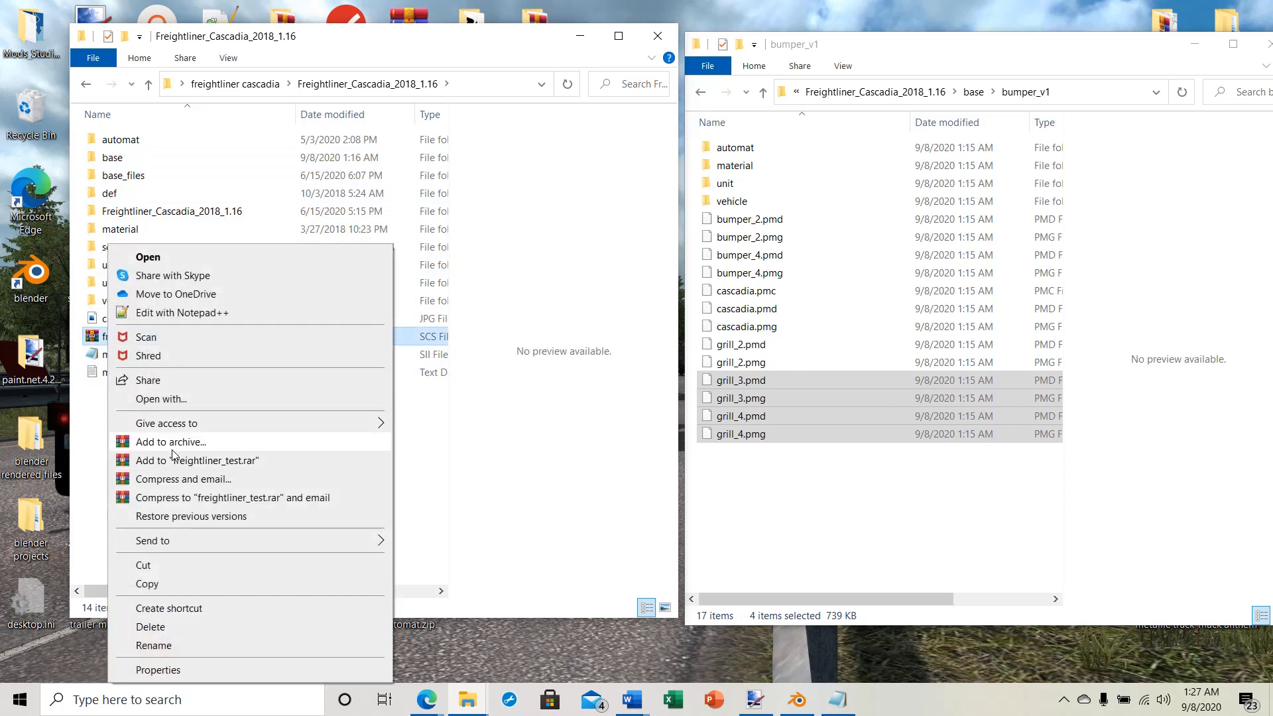
{"action": "left_click", "coordinate": [155, 586]}
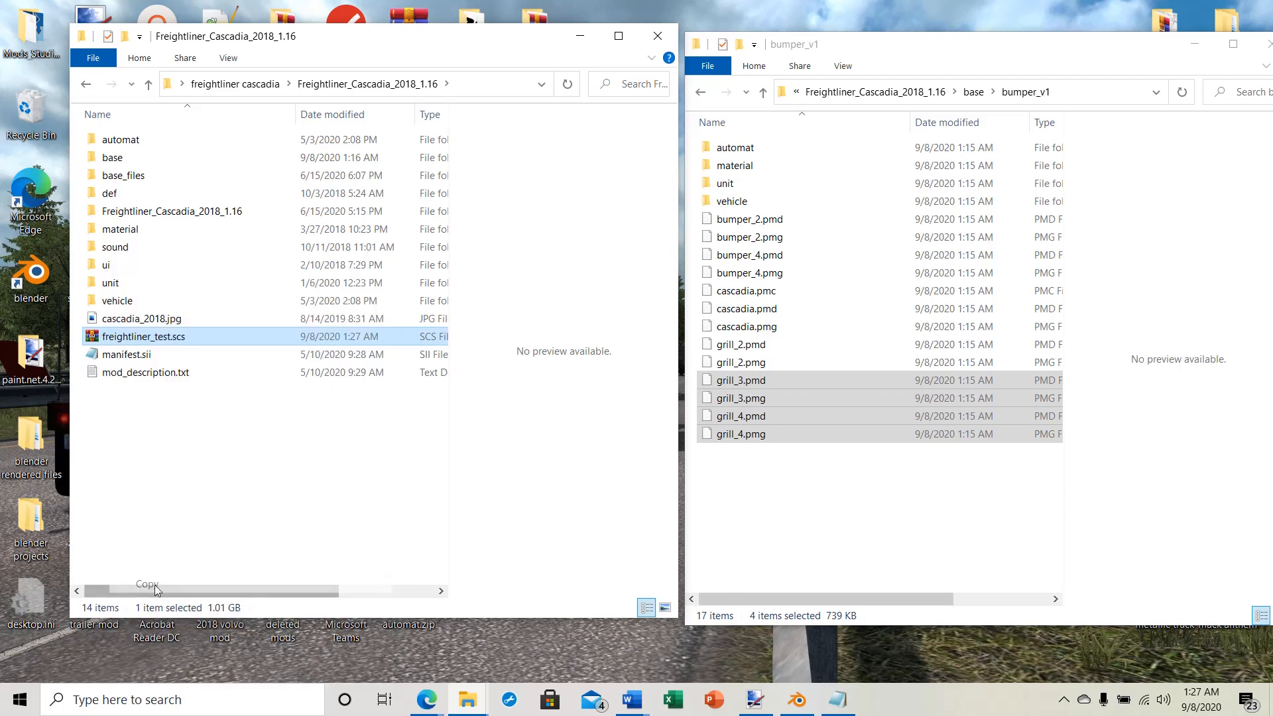
{"action": "right_click", "coordinate": [462, 699]}
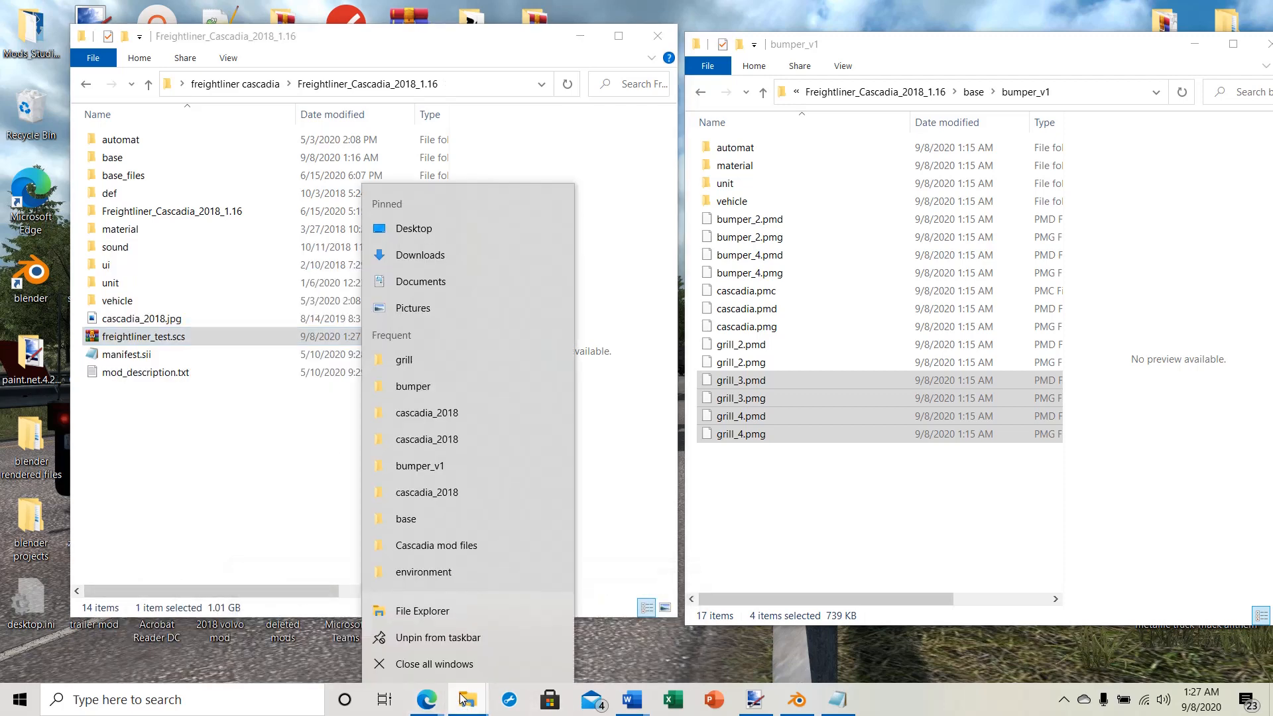
{"action": "left_click", "coordinate": [411, 285]}
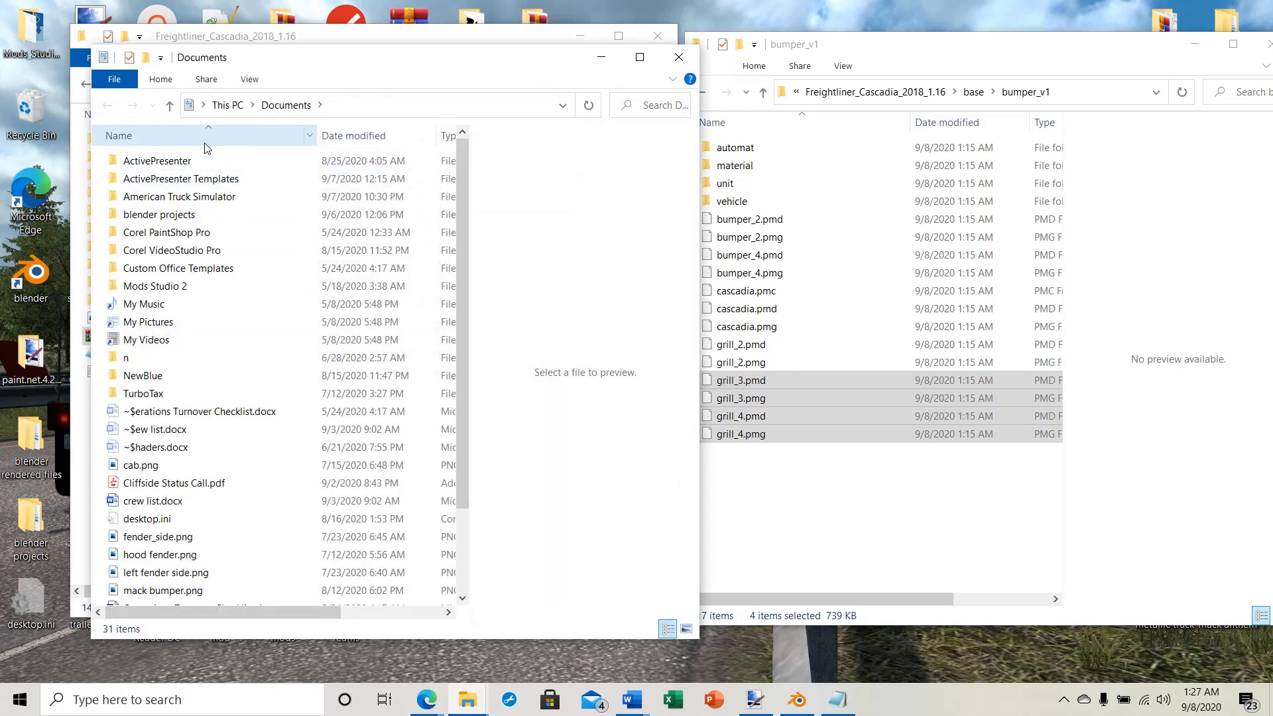
{"action": "double_click", "coordinate": [154, 197]}
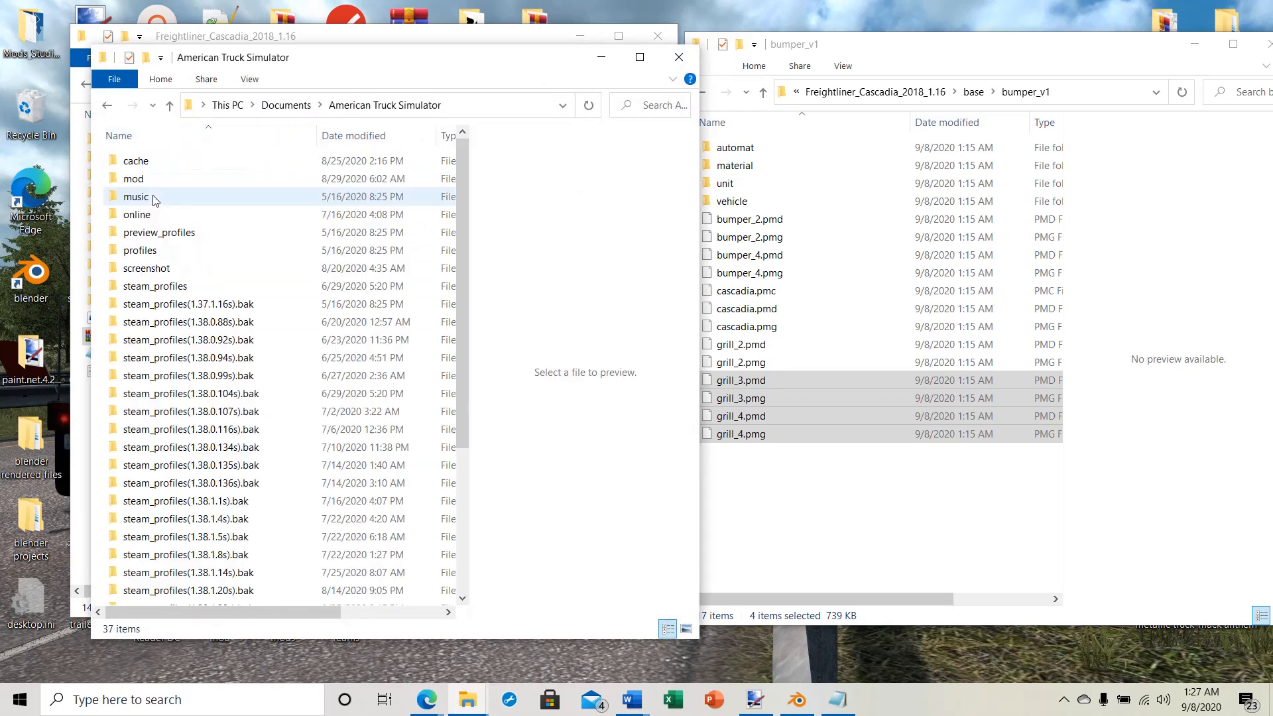
{"action": "double_click", "coordinate": [135, 180]}
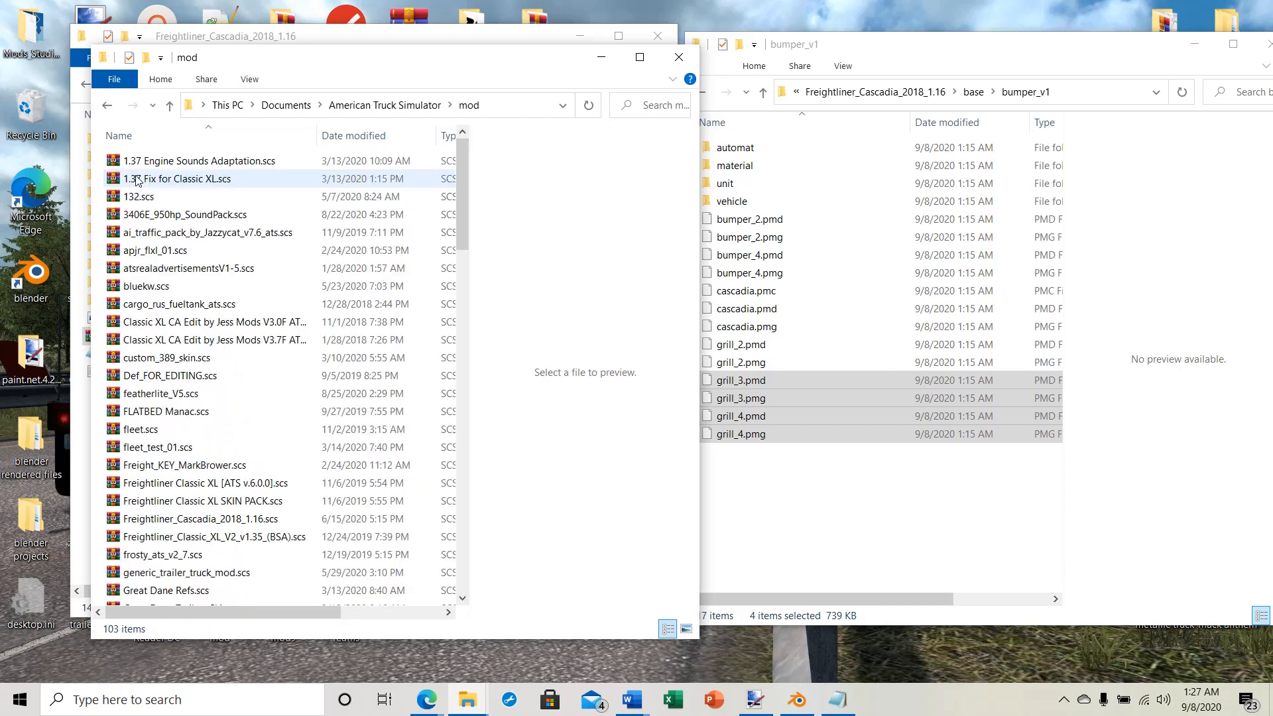
{"action": "right_click", "coordinate": [99, 260]}
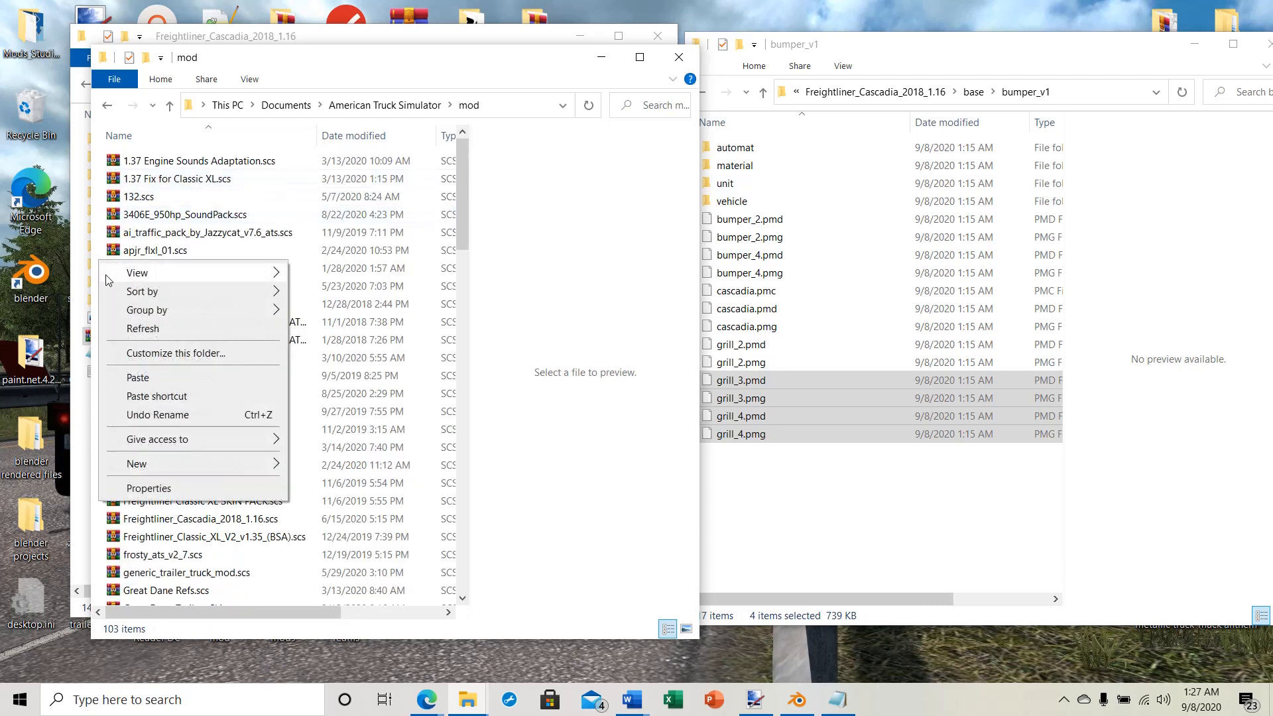
{"action": "left_click", "coordinate": [140, 376]}
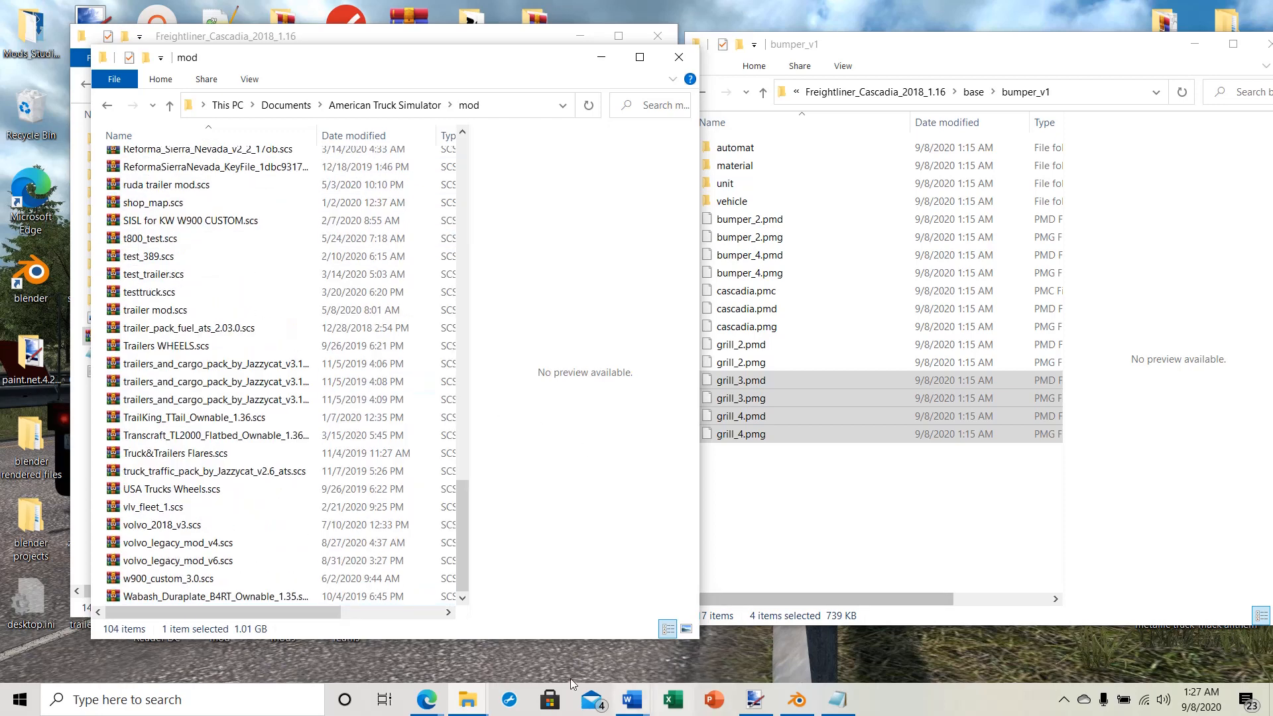
Step: Clear the file windows covering the desktop shortcuts, launch American Truck Simulator and open the Mod Manager for the selected profile
{"action": "left_click", "coordinate": [601, 58]}
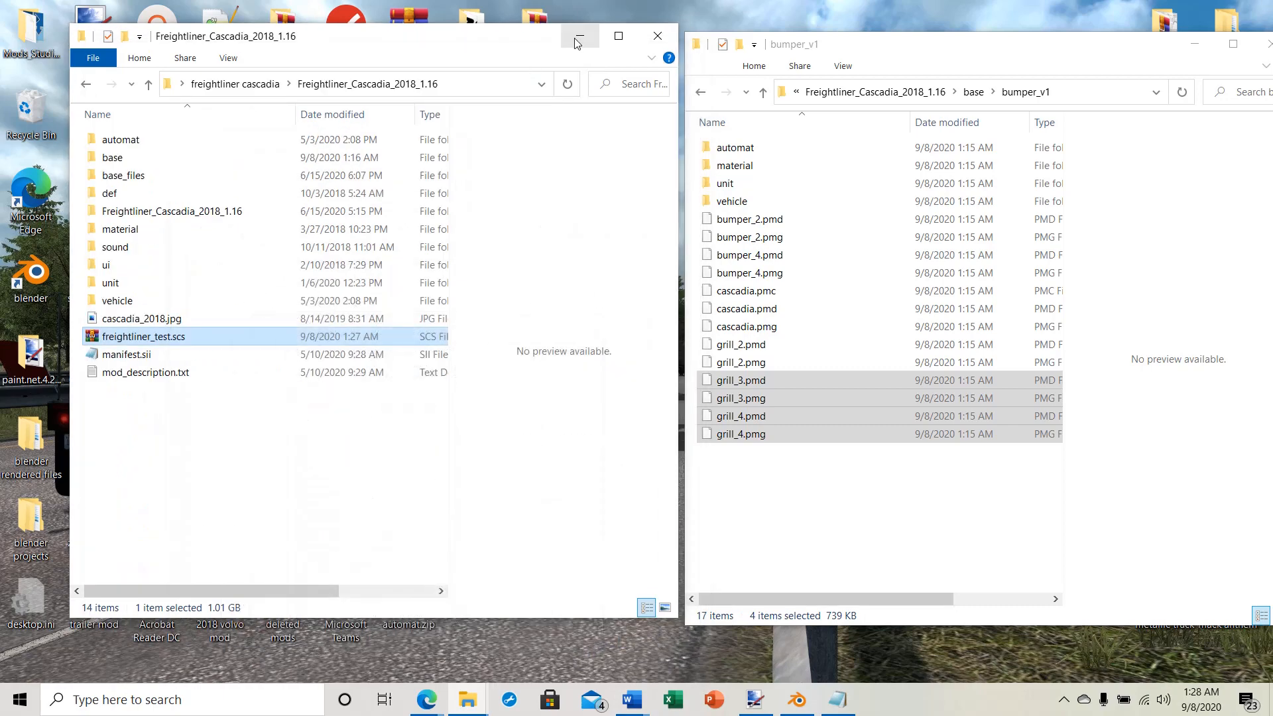
{"action": "left_click", "coordinate": [580, 36]}
{"action": "left_click", "coordinate": [92, 195]}
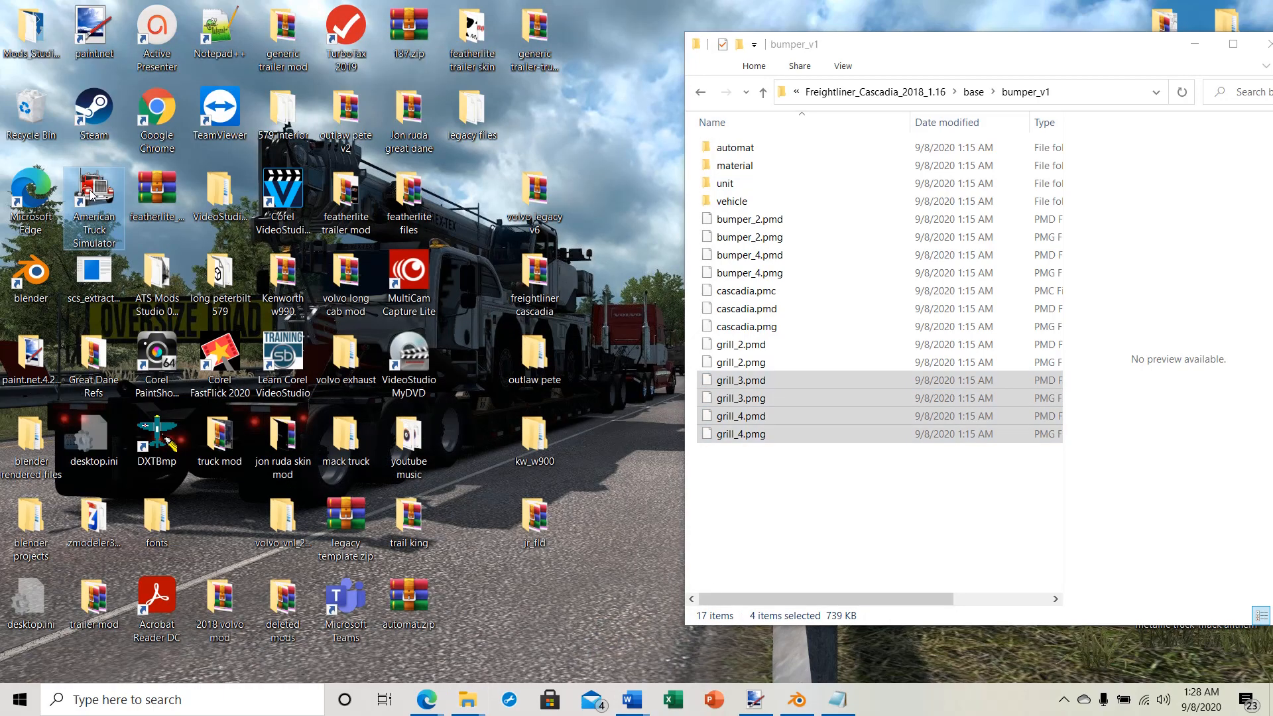
{"action": "double_click", "coordinate": [92, 193]}
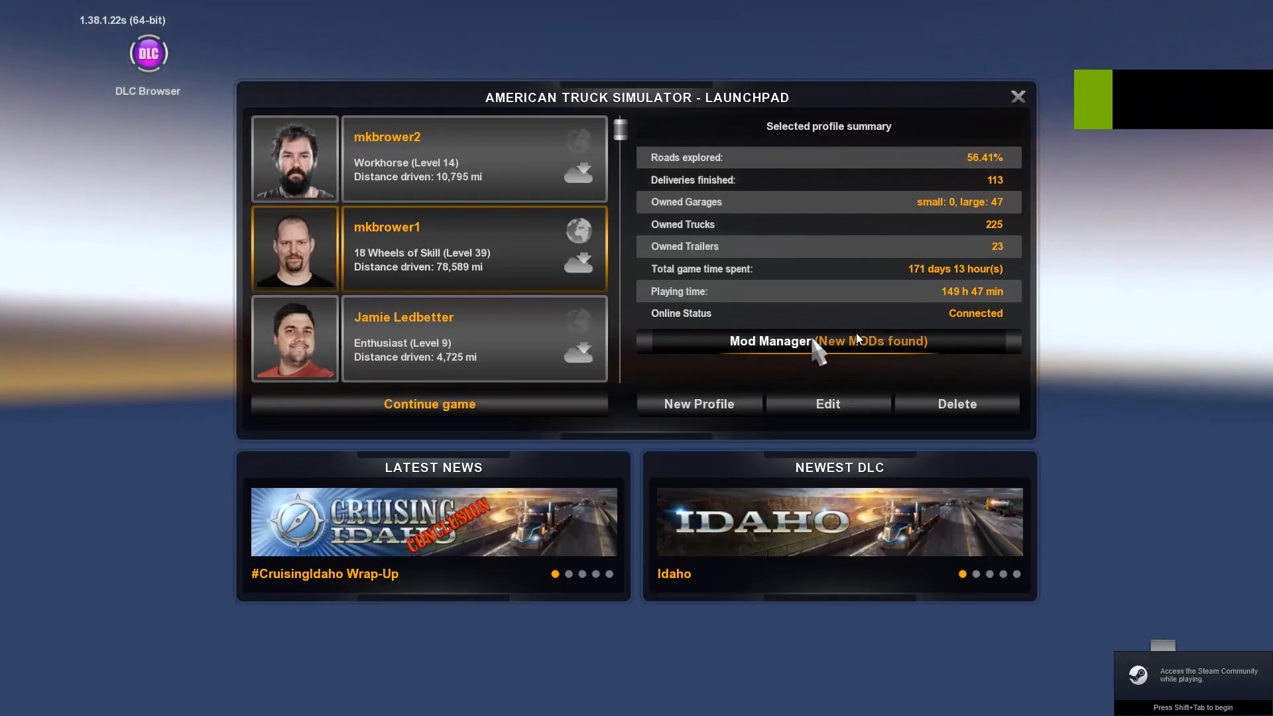
{"action": "left_click", "coordinate": [815, 341]}
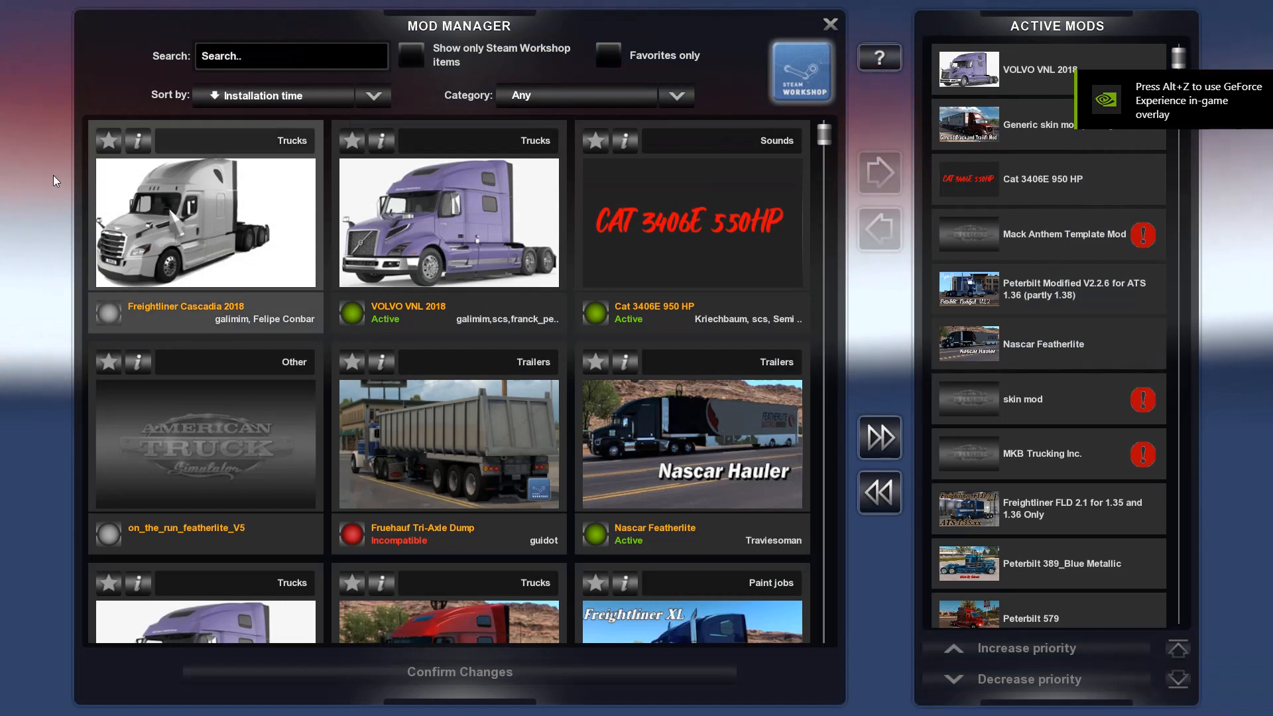
Step: Activate the newly installed Freightliner Cascadia 2018 mod, deactivate the older copy of it, and confirm the mod changes
{"action": "double_click", "coordinate": [172, 220]}
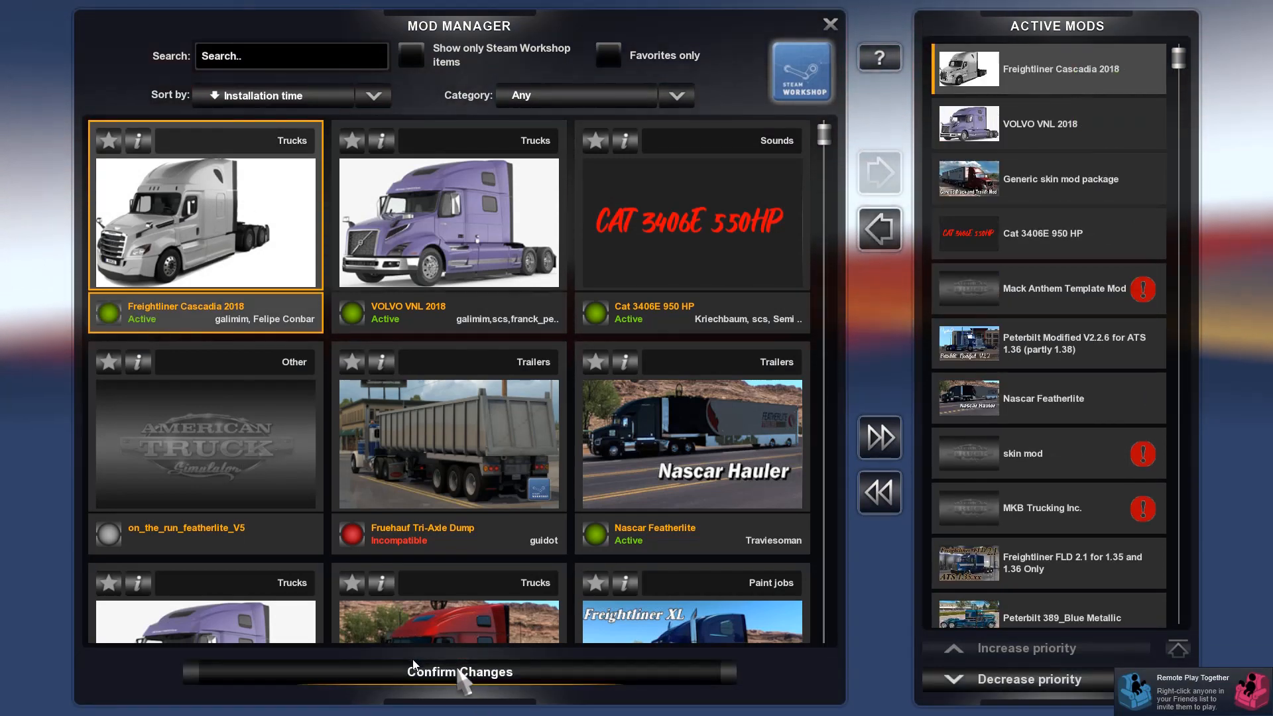
{"action": "scroll", "coordinate": [445, 389], "scroll_direction": "down", "scroll_amount": 3}
{"action": "scroll", "coordinate": [445, 390], "scroll_direction": "down", "scroll_amount": 7}
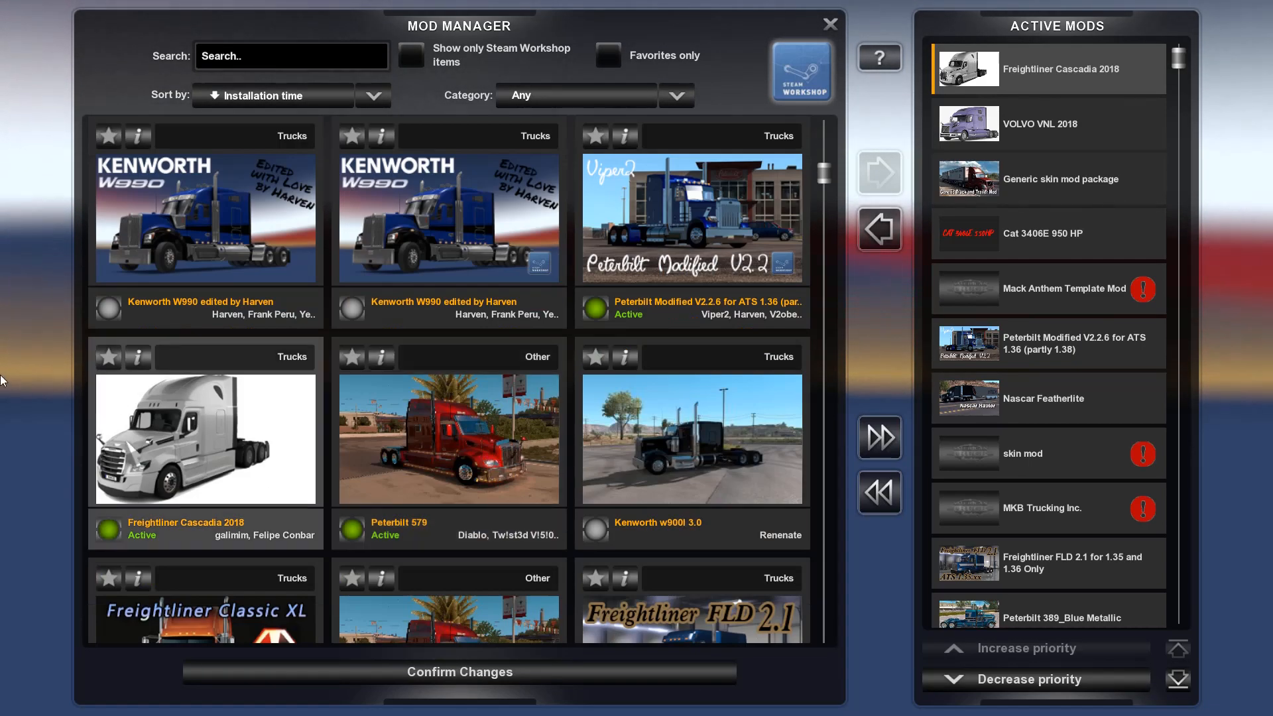
{"action": "double_click", "coordinate": [113, 447]}
{"action": "scroll", "coordinate": [419, 413], "scroll_direction": "down", "scroll_amount": 13}
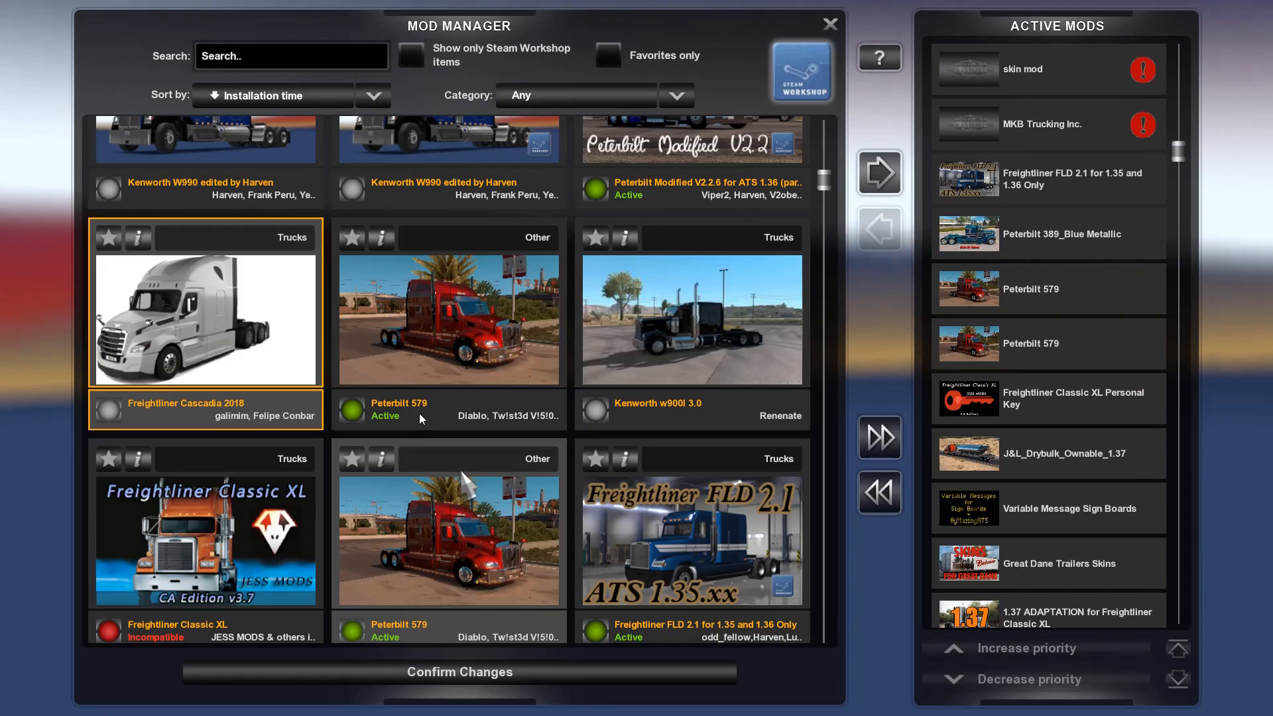
{"action": "scroll", "coordinate": [430, 403], "scroll_direction": "down", "scroll_amount": 4}
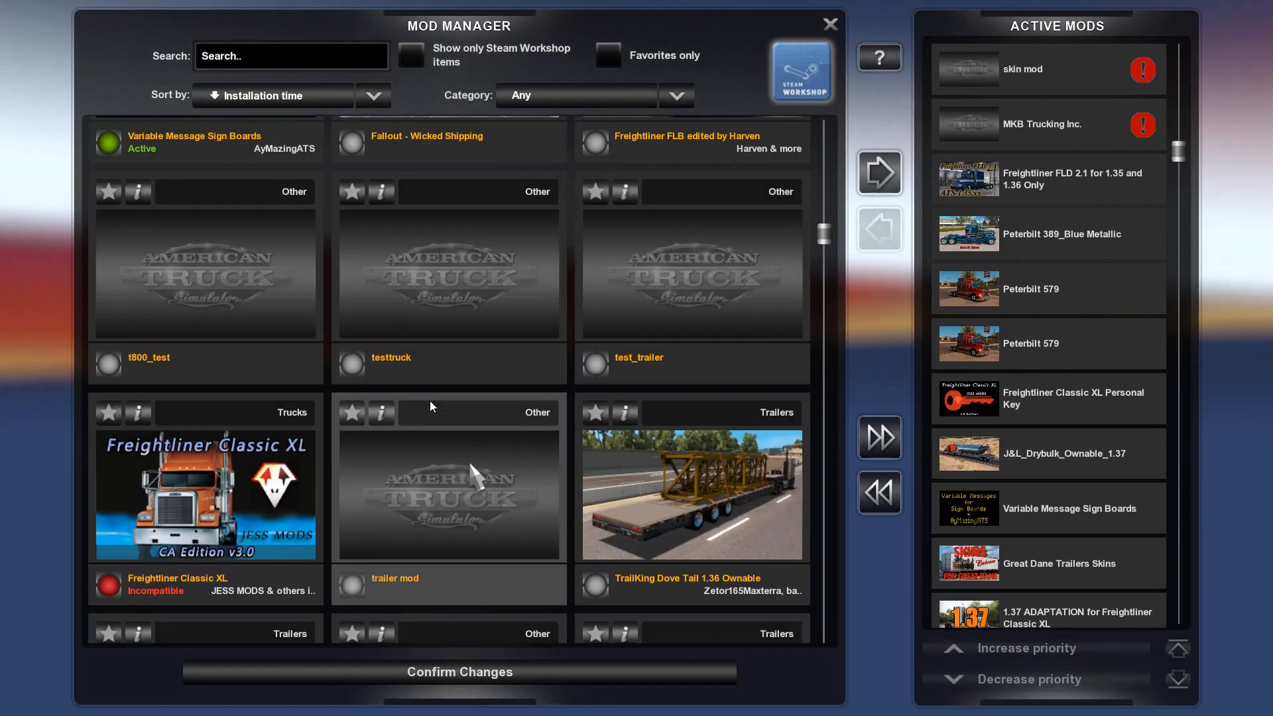
{"action": "scroll", "coordinate": [429, 399], "scroll_direction": "up", "scroll_amount": 10}
{"action": "scroll", "coordinate": [430, 398], "scroll_direction": "up", "scroll_amount": 6}
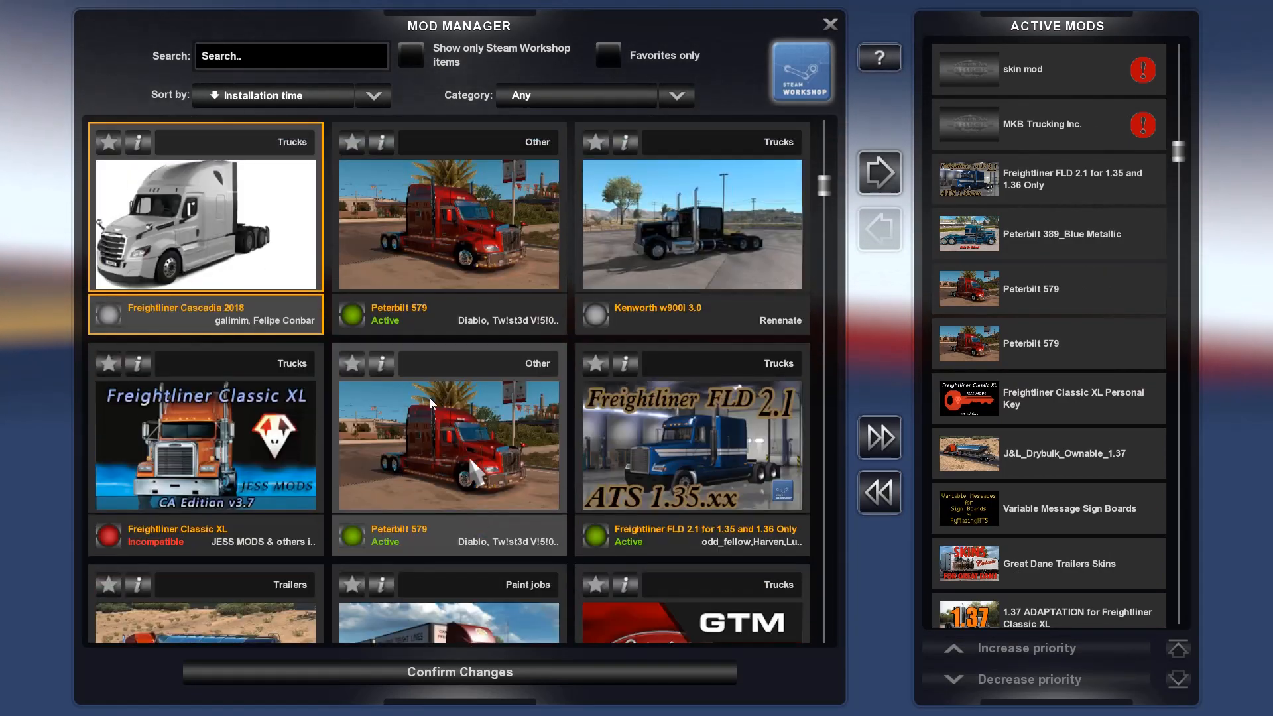
{"action": "left_click", "coordinate": [432, 675]}
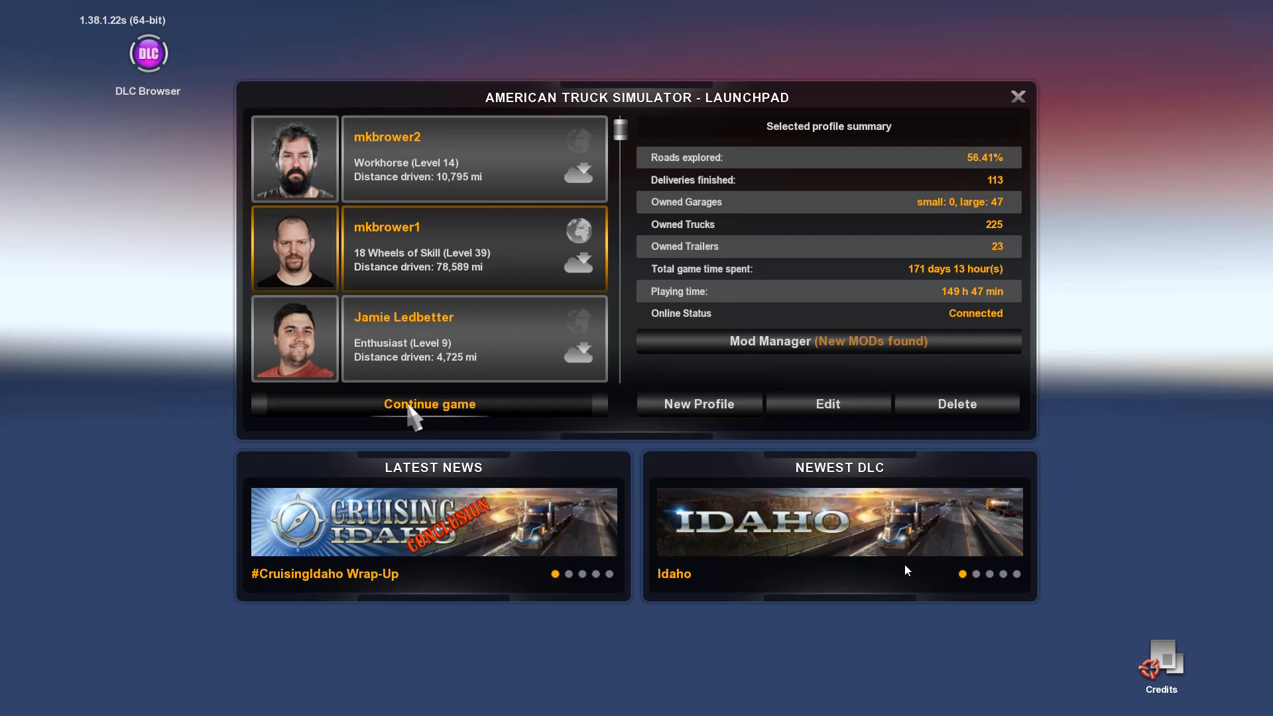
Step: Continue the game with the selected profile and open the Truck Browser from the Vehicle Browser
{"action": "left_click", "coordinate": [408, 406]}
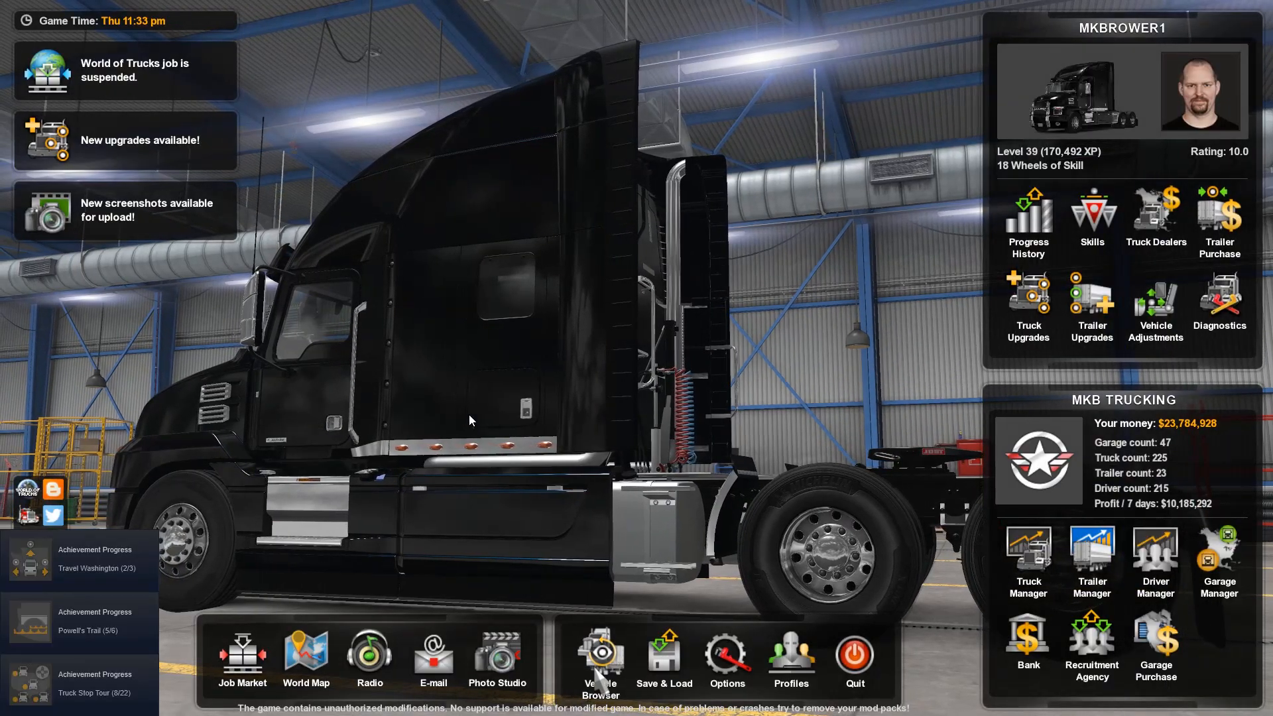
{"action": "left_click", "coordinate": [600, 656]}
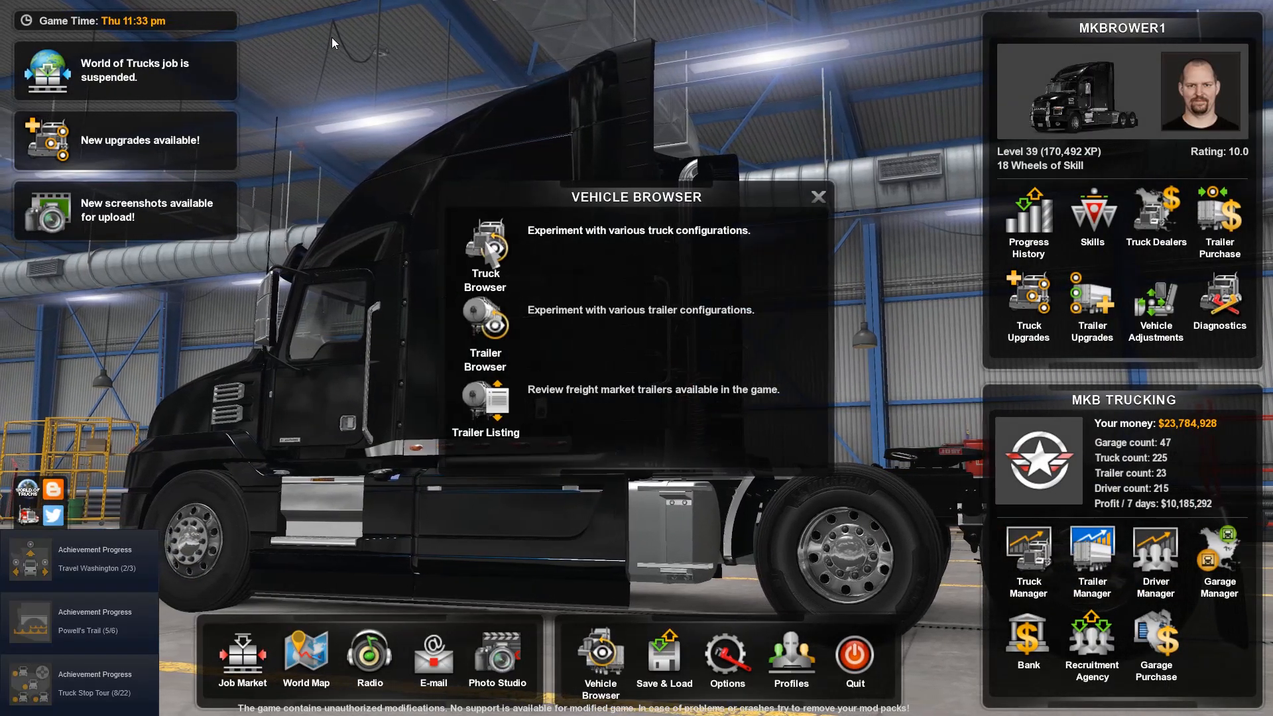
{"action": "left_click", "coordinate": [486, 255]}
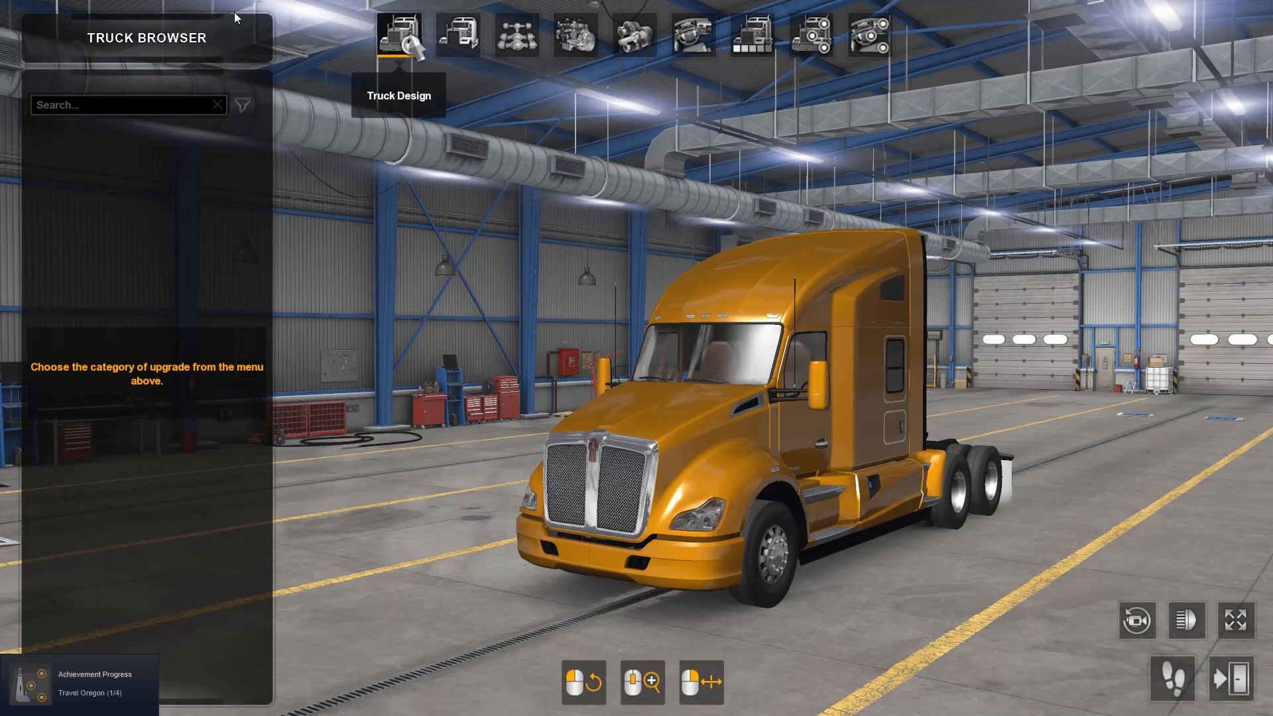
Step: Choose the Freightliner Cascadia as the truck design in the Truck Browser
{"action": "left_click", "coordinate": [402, 41]}
{"action": "scroll", "coordinate": [156, 289], "scroll_direction": "up", "scroll_amount": 10}
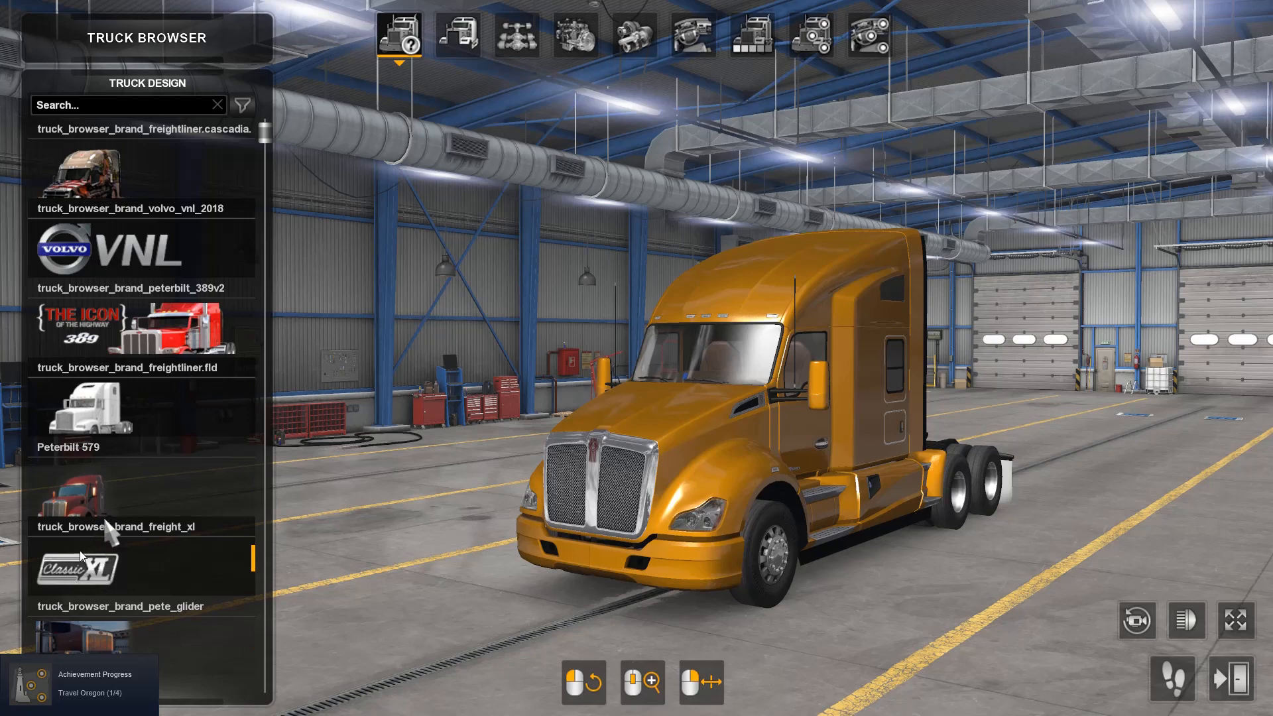
{"action": "left_click", "coordinate": [78, 171]}
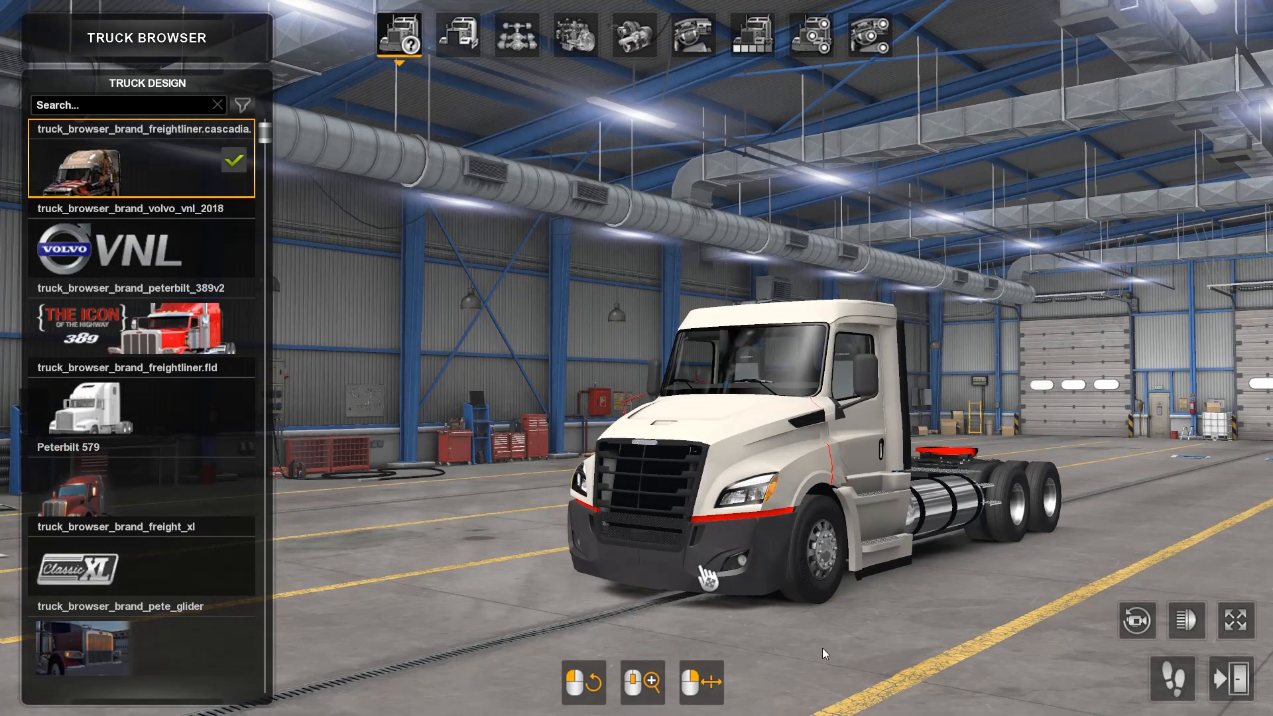
Step: Inspect the day cab truck from all sides, try the XT Cab, and set the cabin to RR Cab
{"action": "left_click_drag", "start_coordinate": [893, 619], "coordinate": [3, 565]}
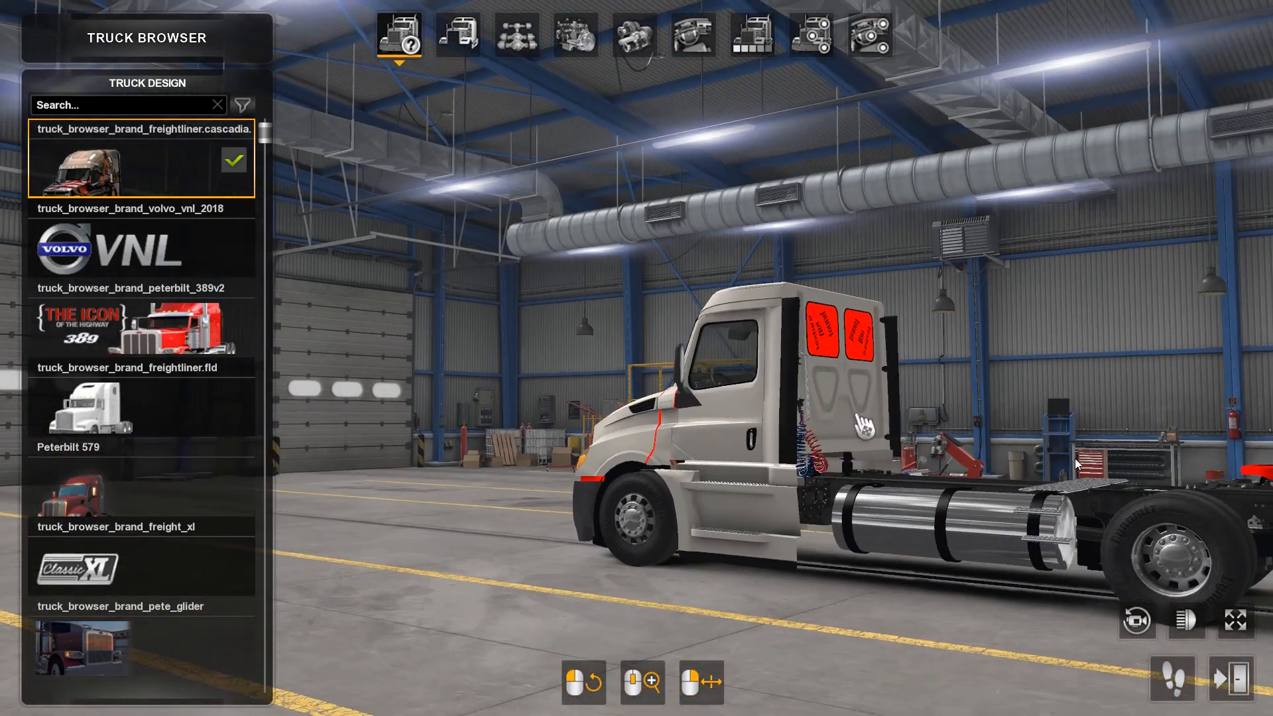
{"action": "left_click_drag", "start_coordinate": [974, 541], "coordinate": [449, 714]}
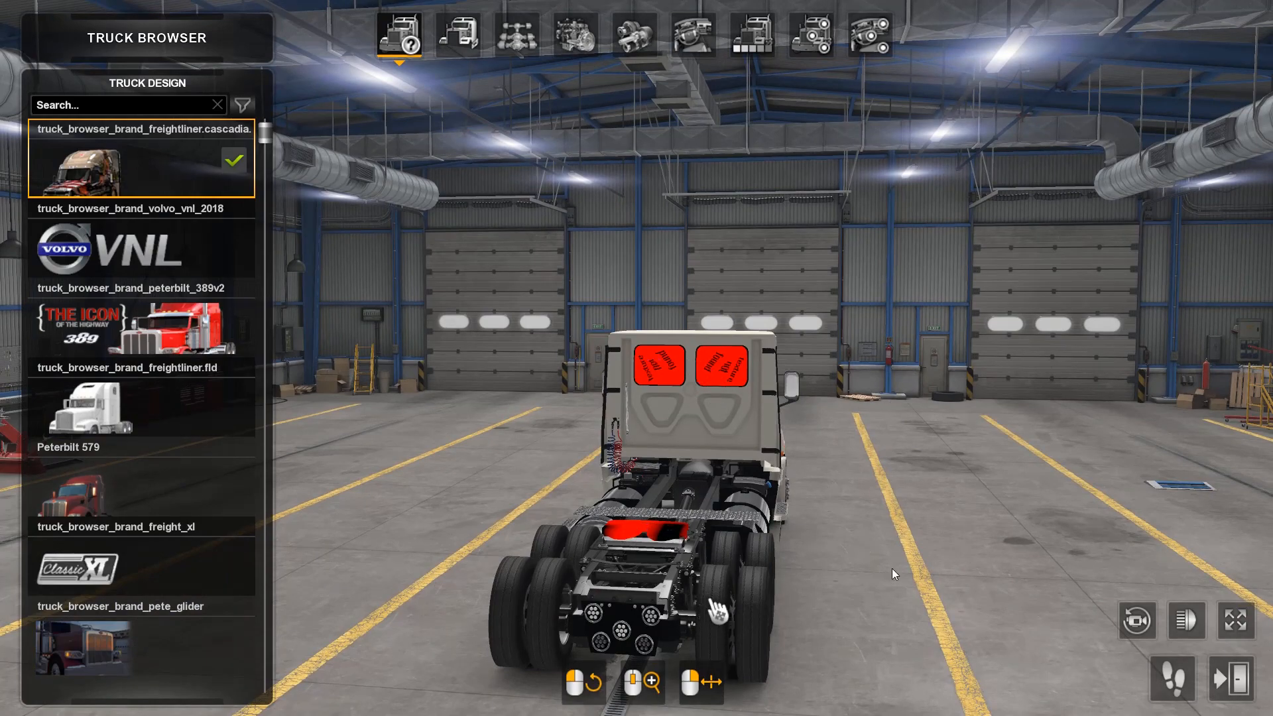
{"action": "left_click_drag", "start_coordinate": [892, 569], "coordinate": [1094, 544]}
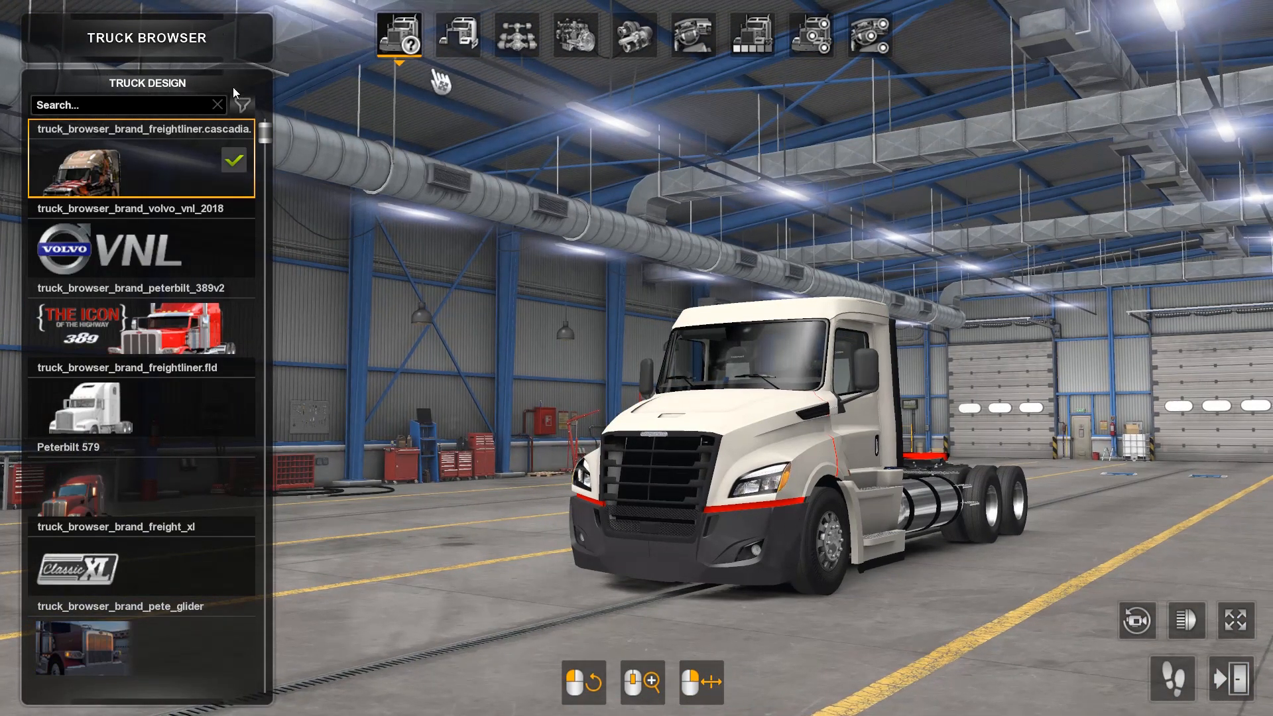
{"action": "left_click", "coordinate": [458, 37]}
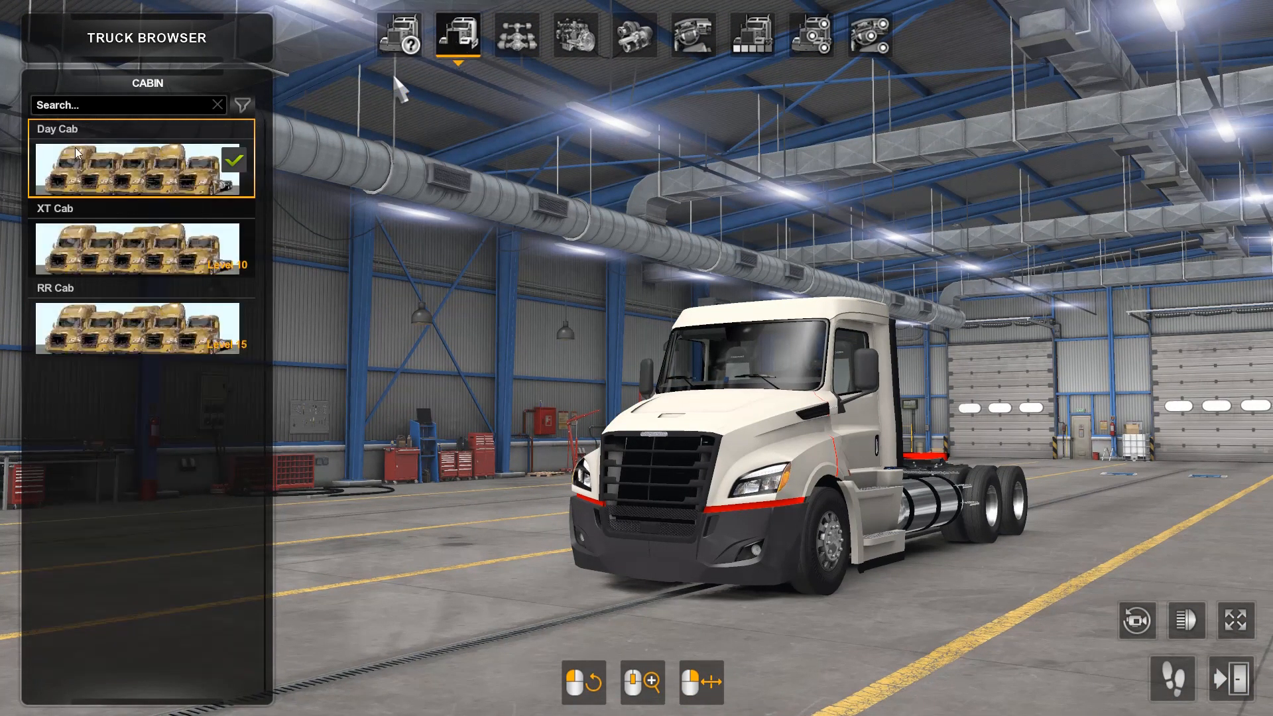
{"action": "left_click", "coordinate": [129, 262]}
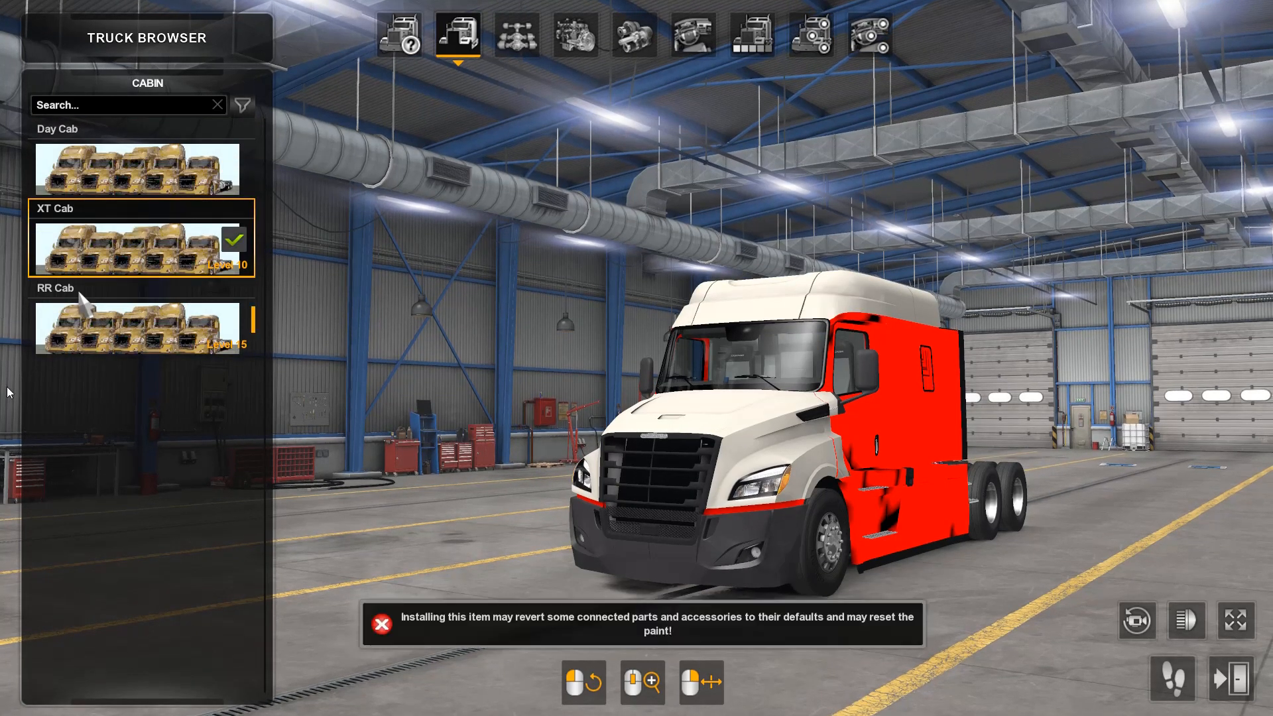
{"action": "left_click", "coordinate": [101, 332]}
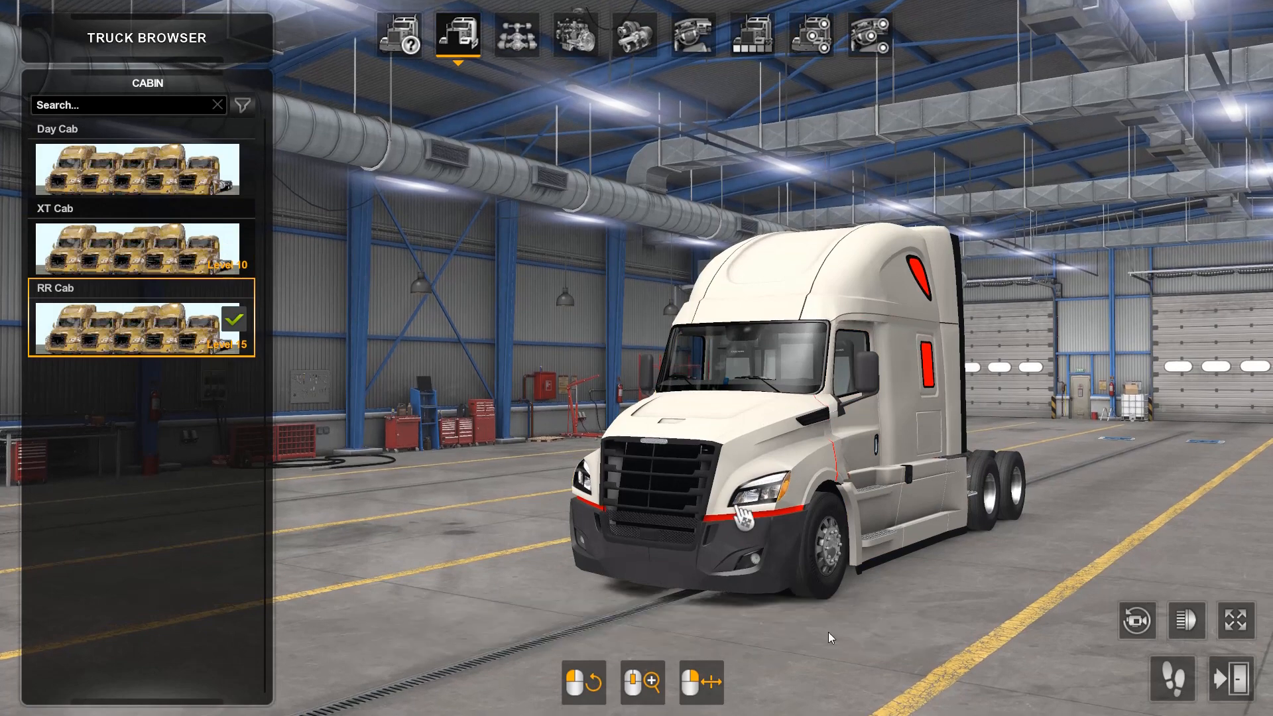
Step: Inspect the RR Cab truck from both sides, and open the bumper choices in its accessories
{"action": "left_click_drag", "start_coordinate": [941, 673], "coordinate": [166, 647]}
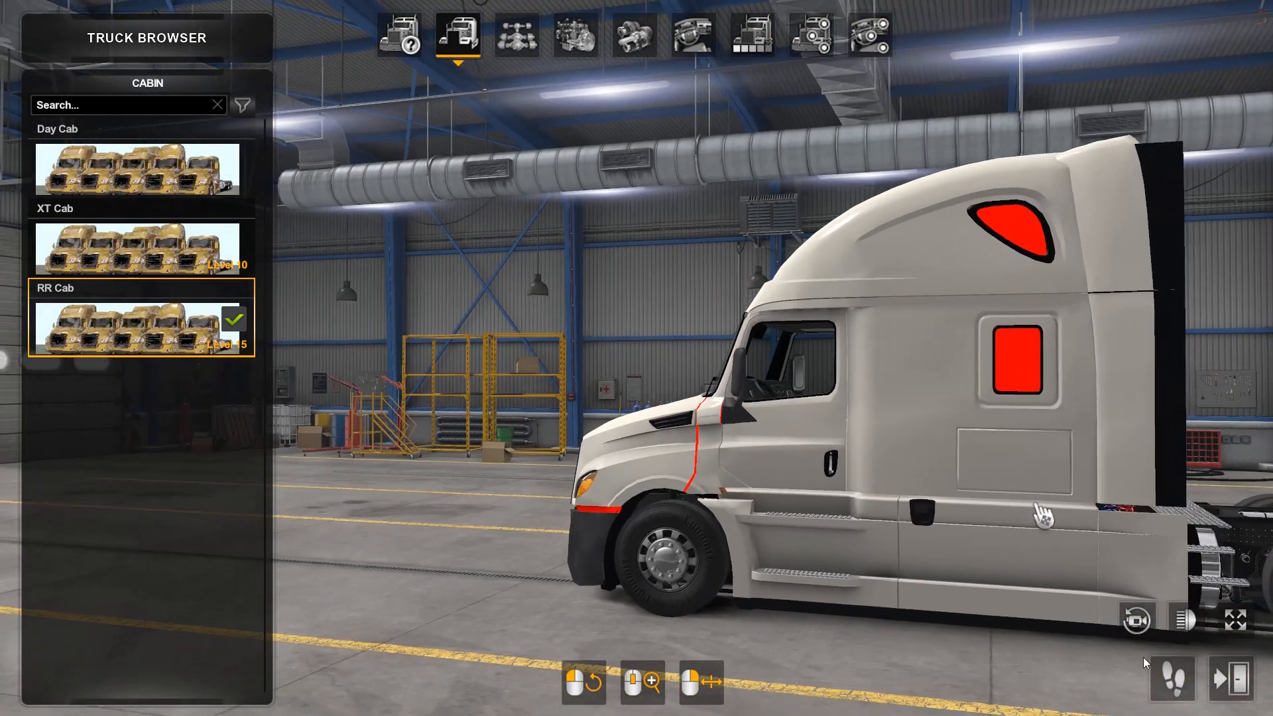
{"action": "left_click_drag", "start_coordinate": [1133, 690], "coordinate": [1075, 684]}
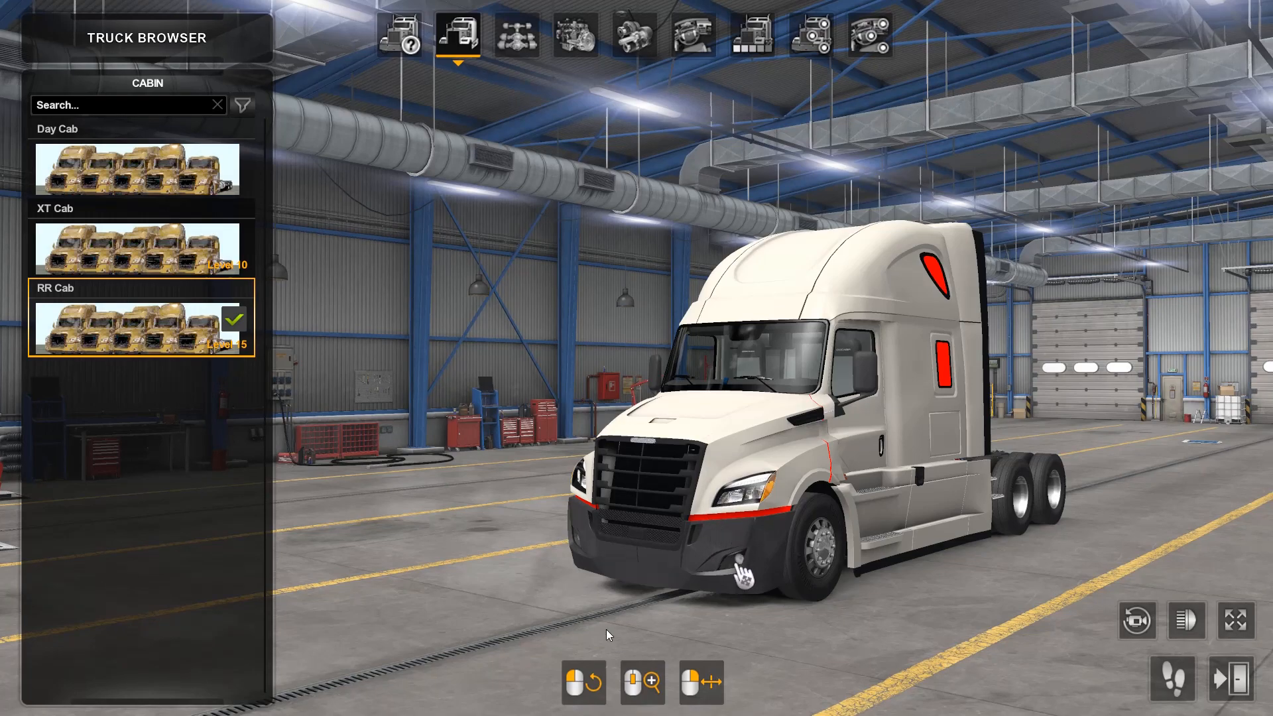
{"action": "left_click_drag", "start_coordinate": [606, 630], "coordinate": [1238, 514]}
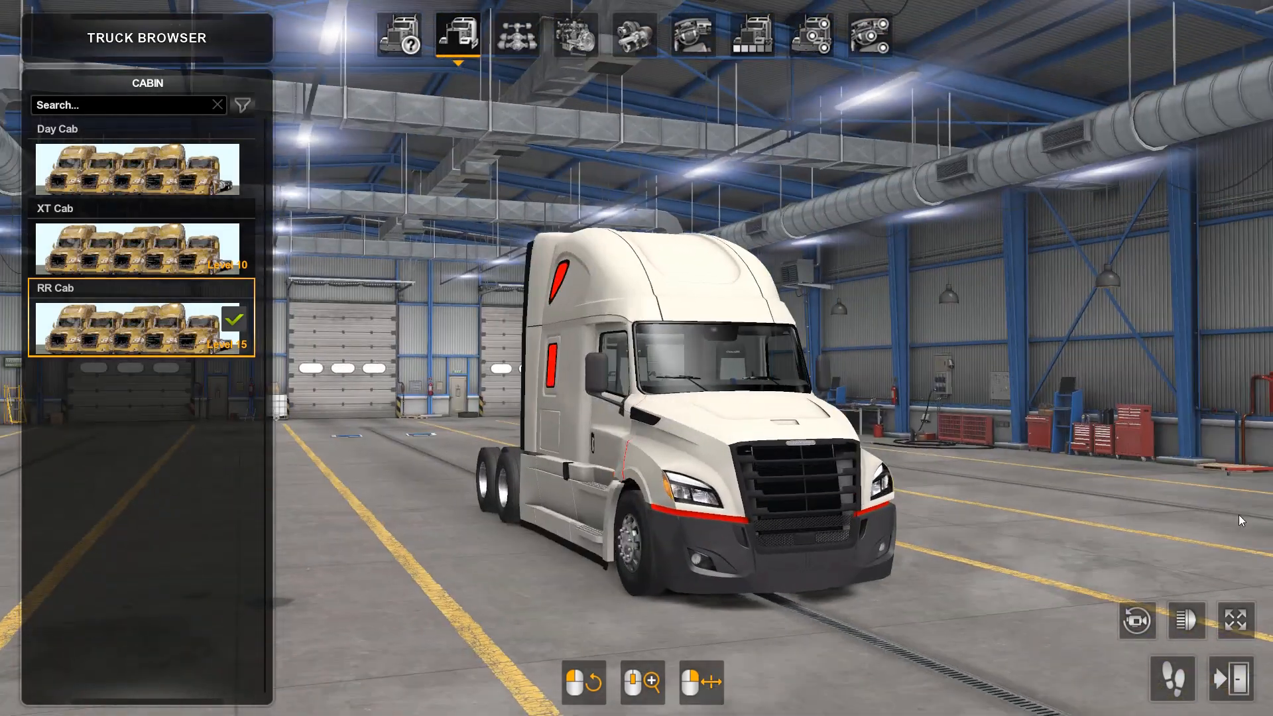
{"action": "left_click", "coordinate": [808, 41]}
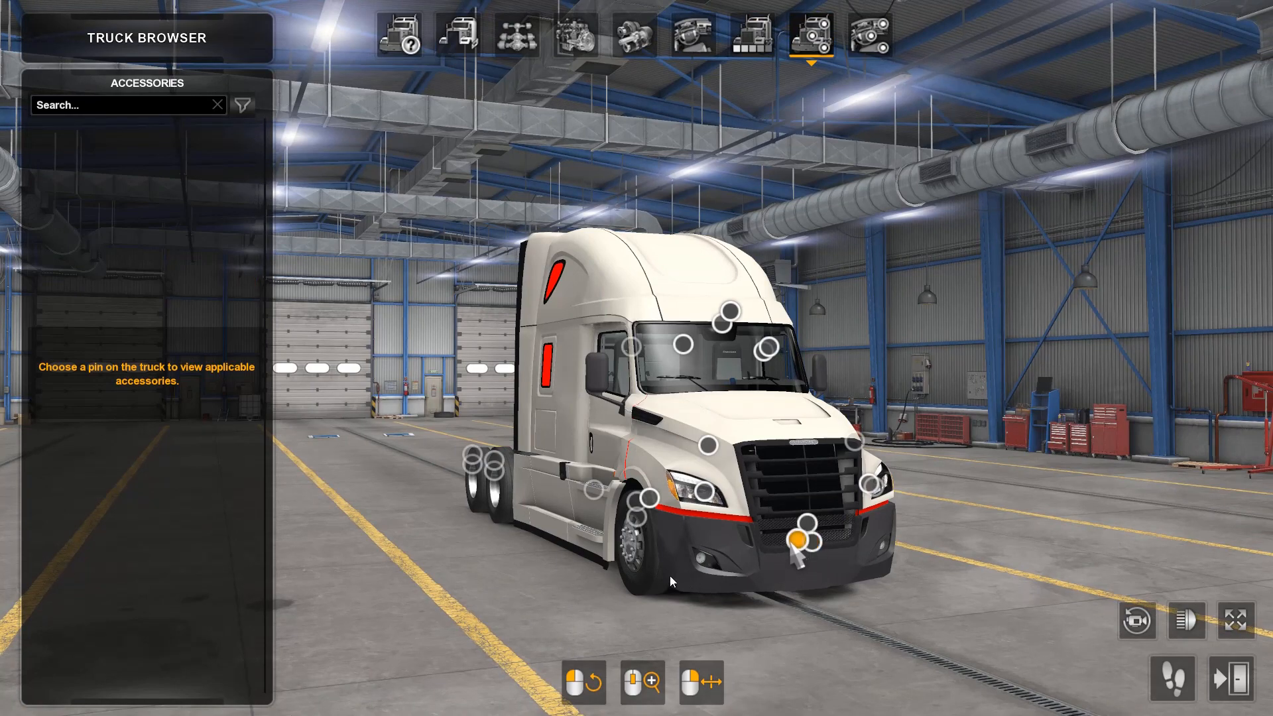
{"action": "left_click", "coordinate": [812, 542]}
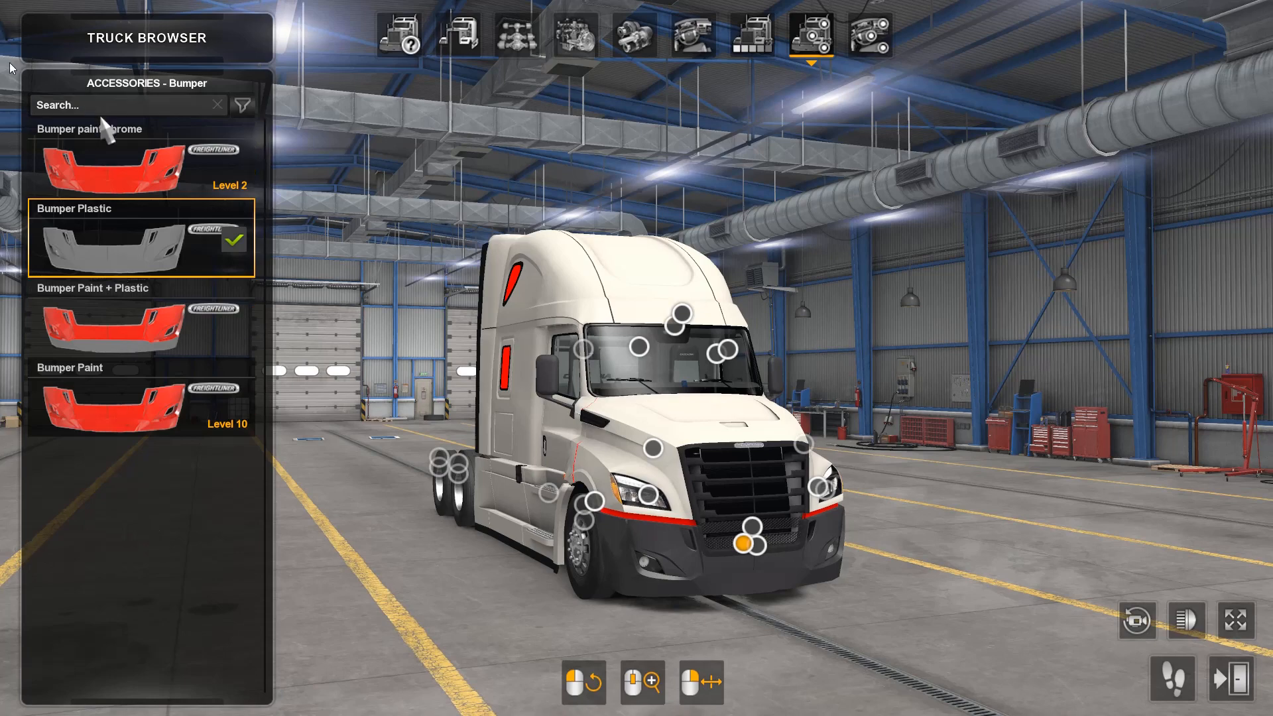
Step: Fit the Bumper Paint and the Bumper Paint + Plastic in turn, inspecting each from the truck's front and sides
{"action": "left_click", "coordinate": [109, 434]}
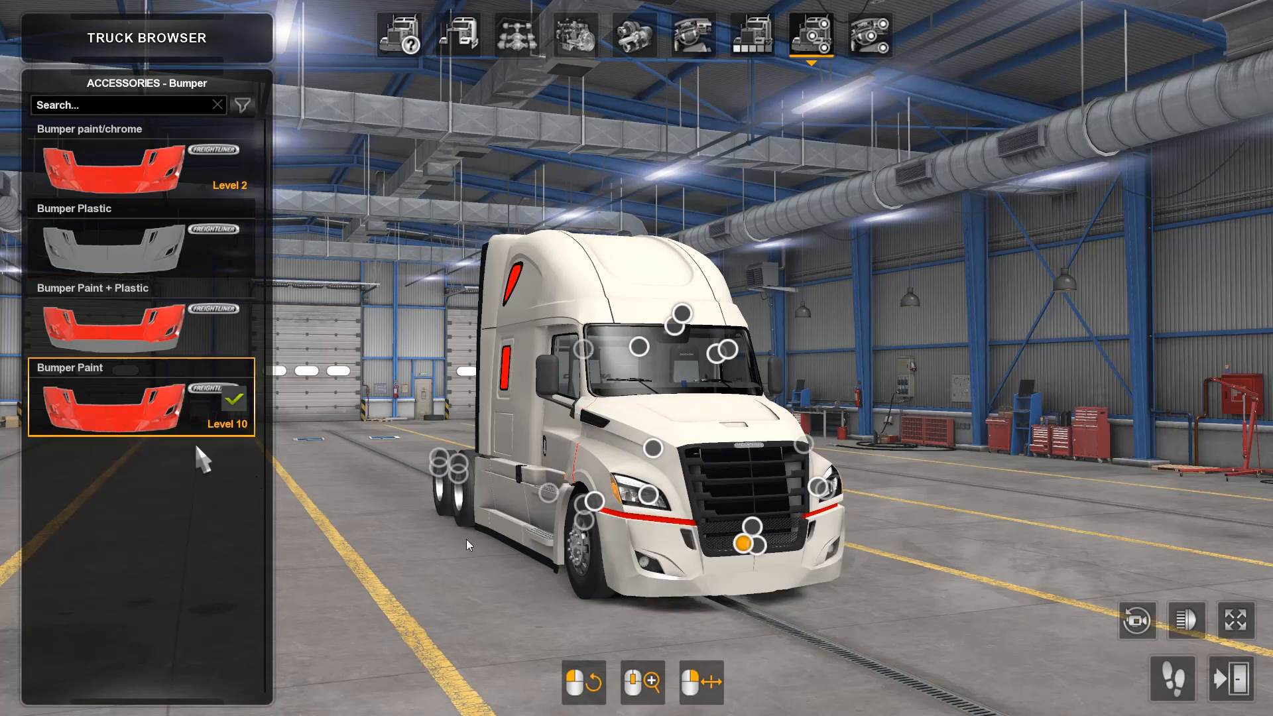
{"action": "left_click_drag", "start_coordinate": [814, 635], "coordinate": [321, 496]}
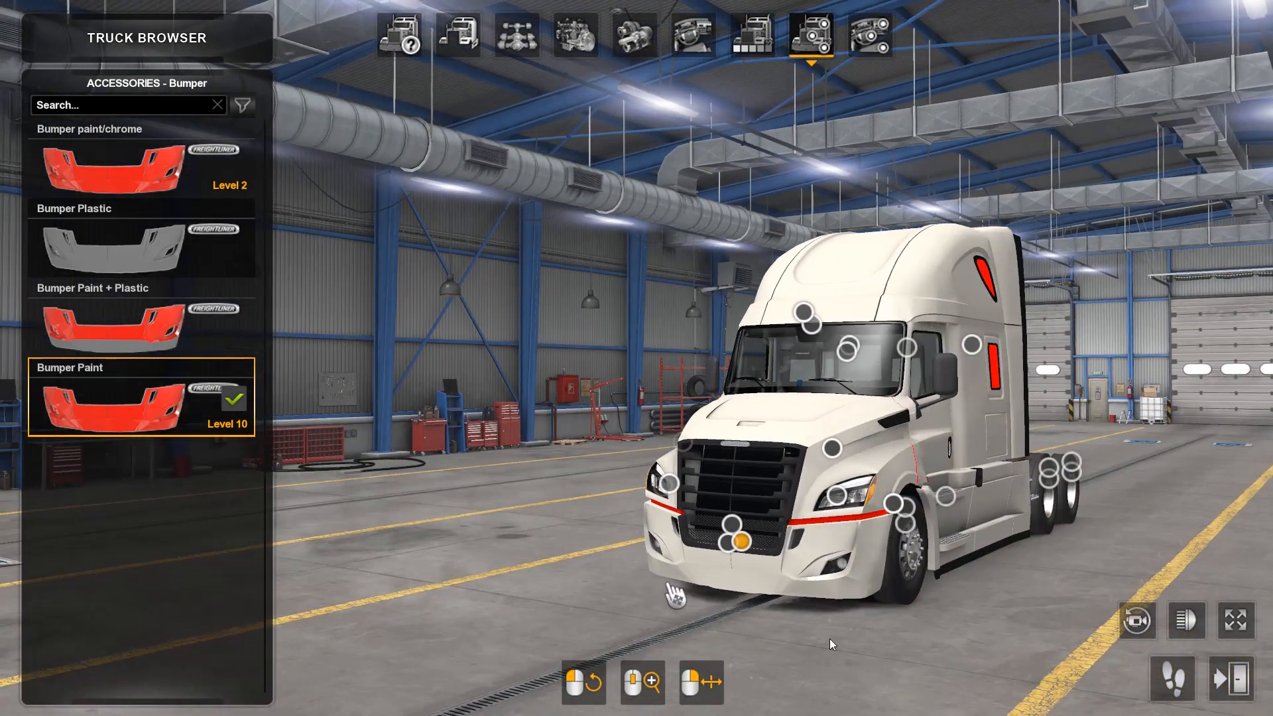
{"action": "left_click_drag", "start_coordinate": [929, 634], "coordinate": [259, 480]}
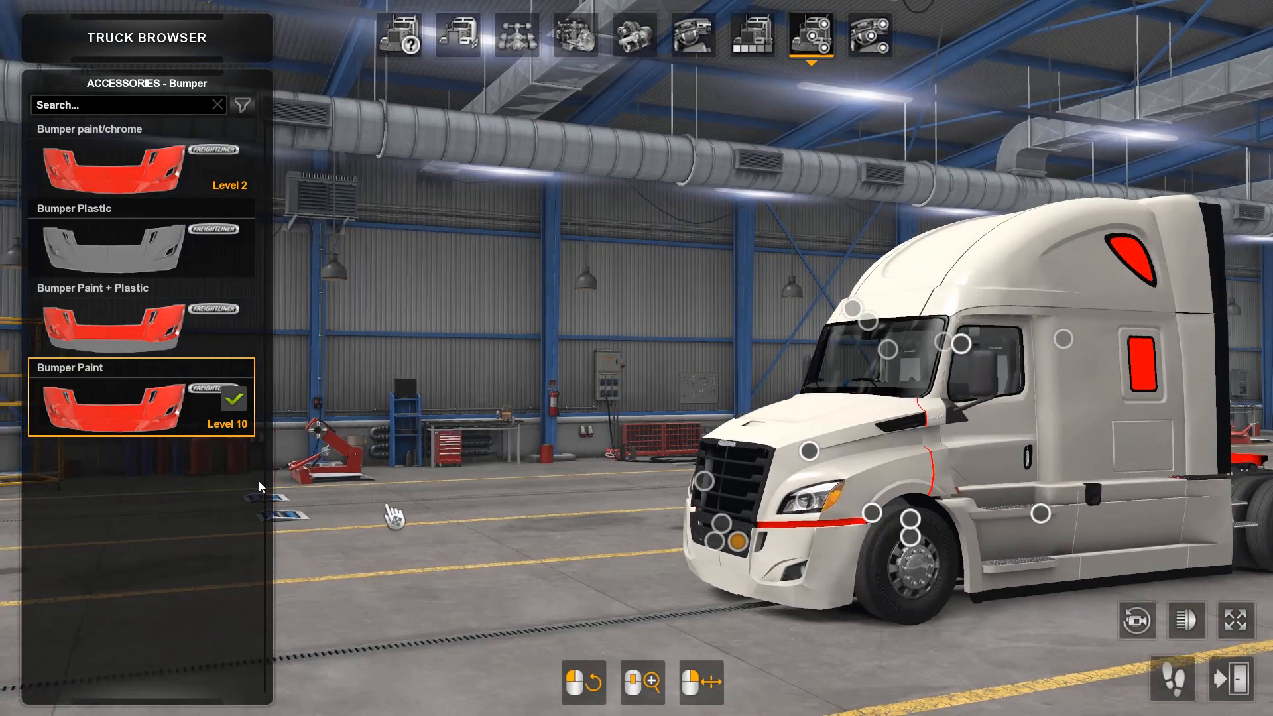
{"action": "left_click", "coordinate": [85, 335]}
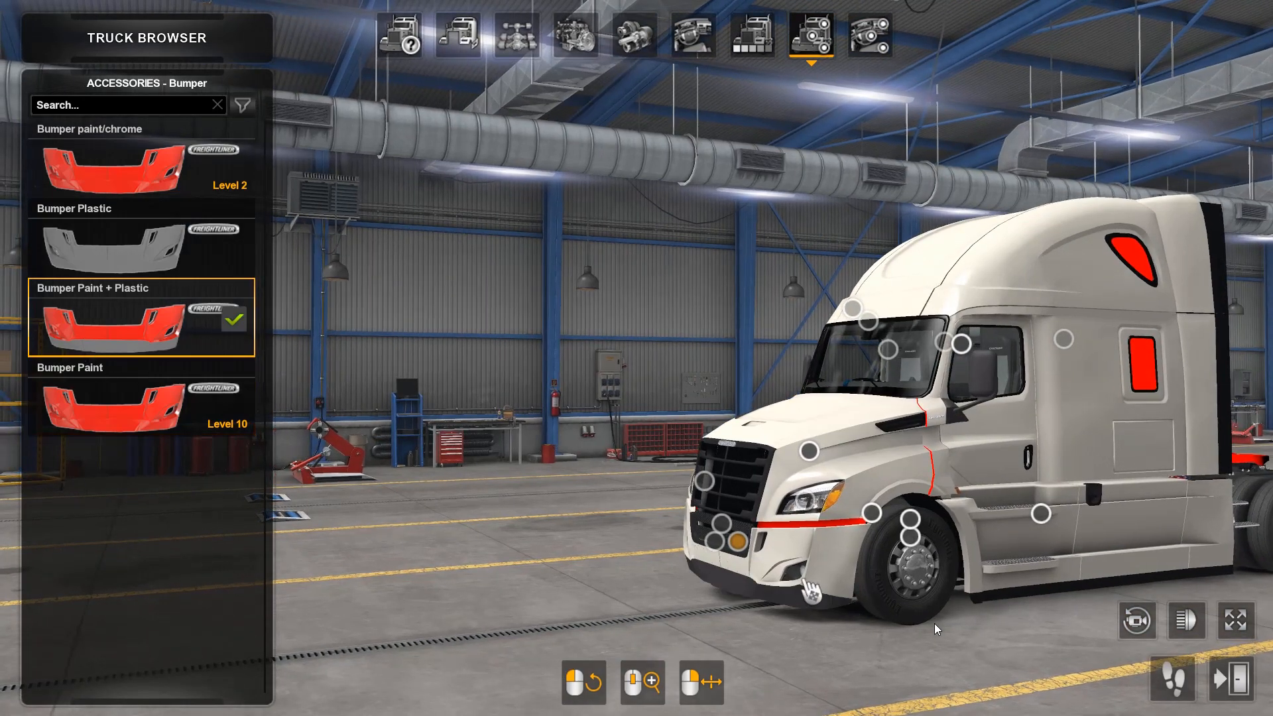
{"action": "left_click_drag", "start_coordinate": [933, 623], "coordinate": [530, 537]}
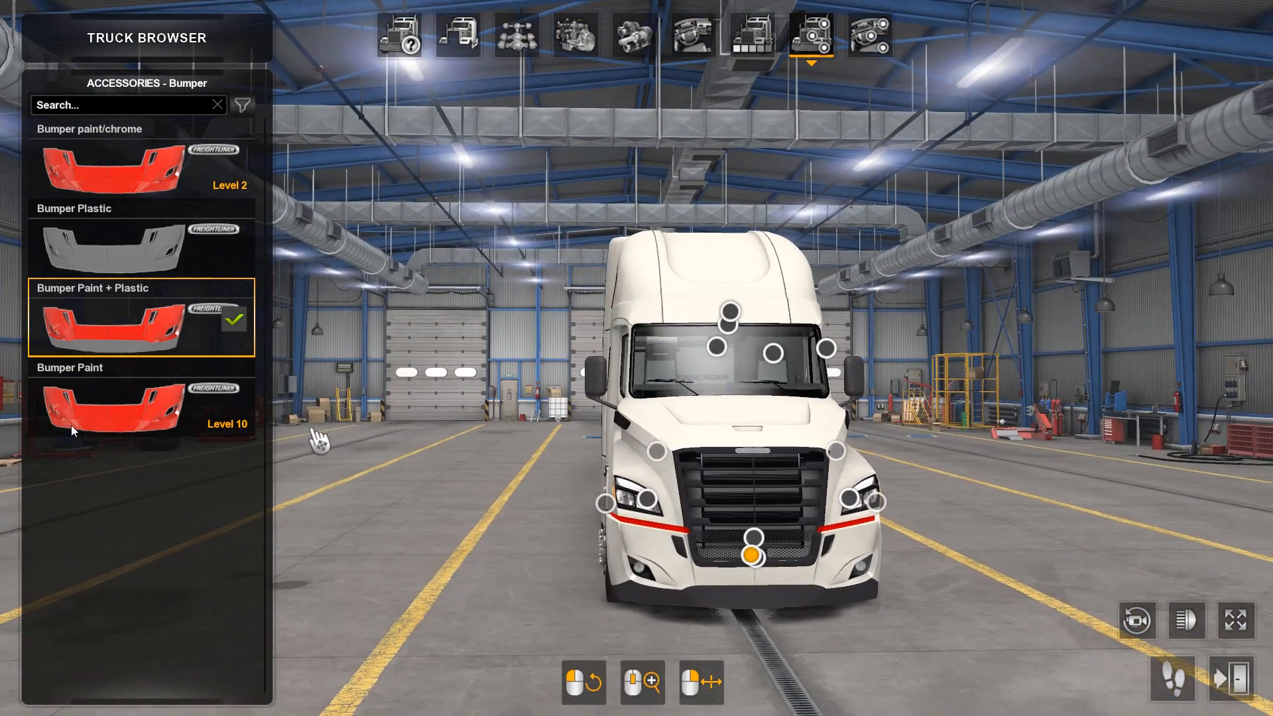
Step: Compare the Bumper Paint with the Bumper Plastic on the truck, inspecting each from an angle
{"action": "left_click", "coordinate": [167, 407]}
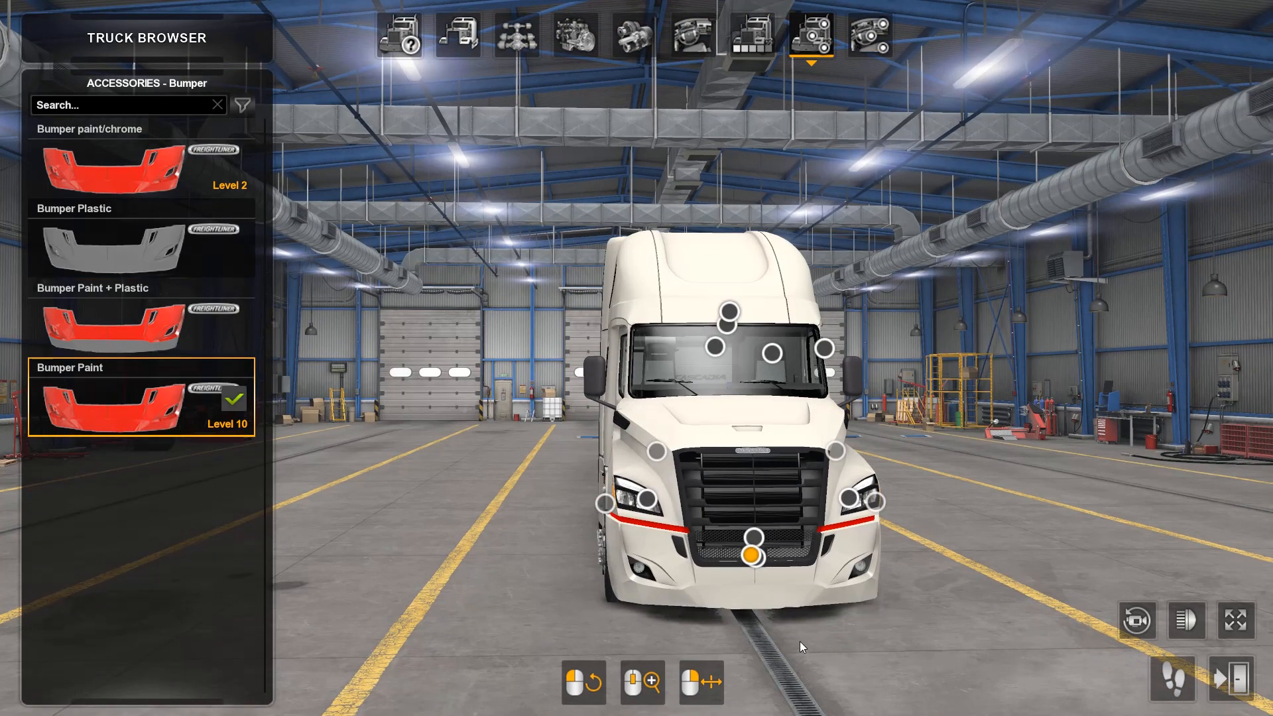
{"action": "left_click_drag", "start_coordinate": [799, 642], "coordinate": [951, 617]}
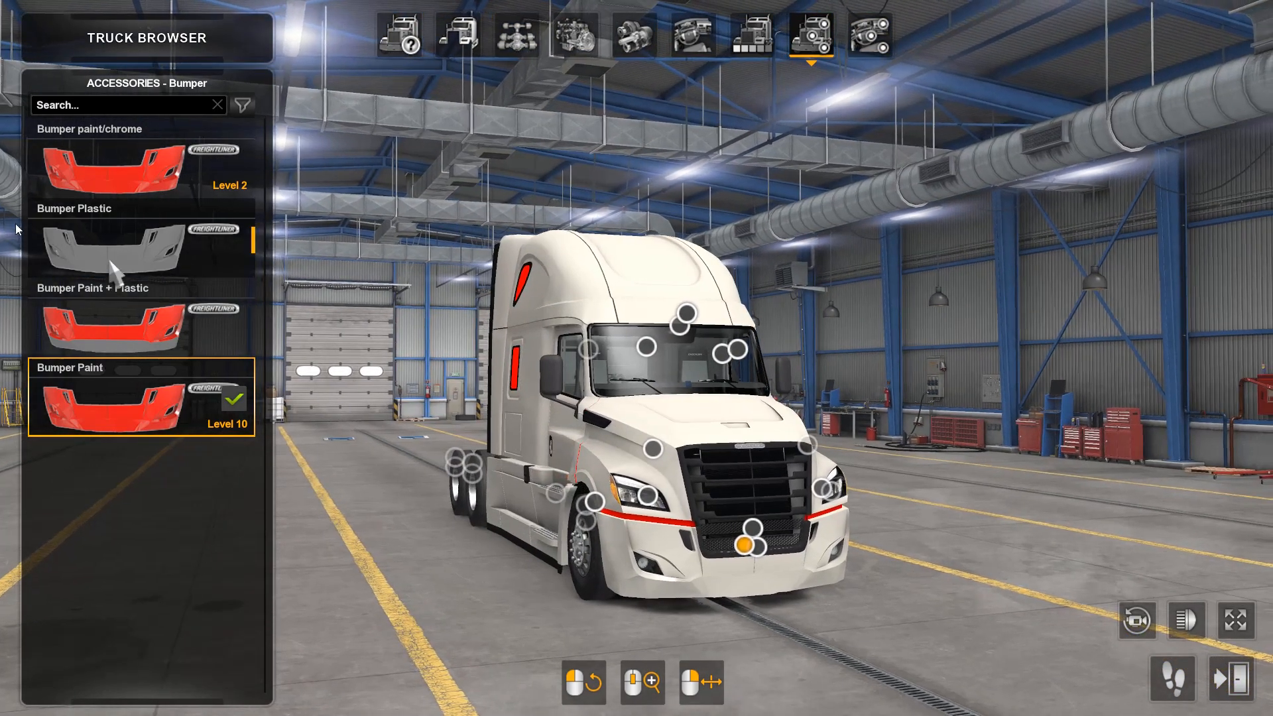
{"action": "left_click", "coordinate": [111, 263]}
{"action": "left_click_drag", "start_coordinate": [770, 645], "coordinate": [884, 627]}
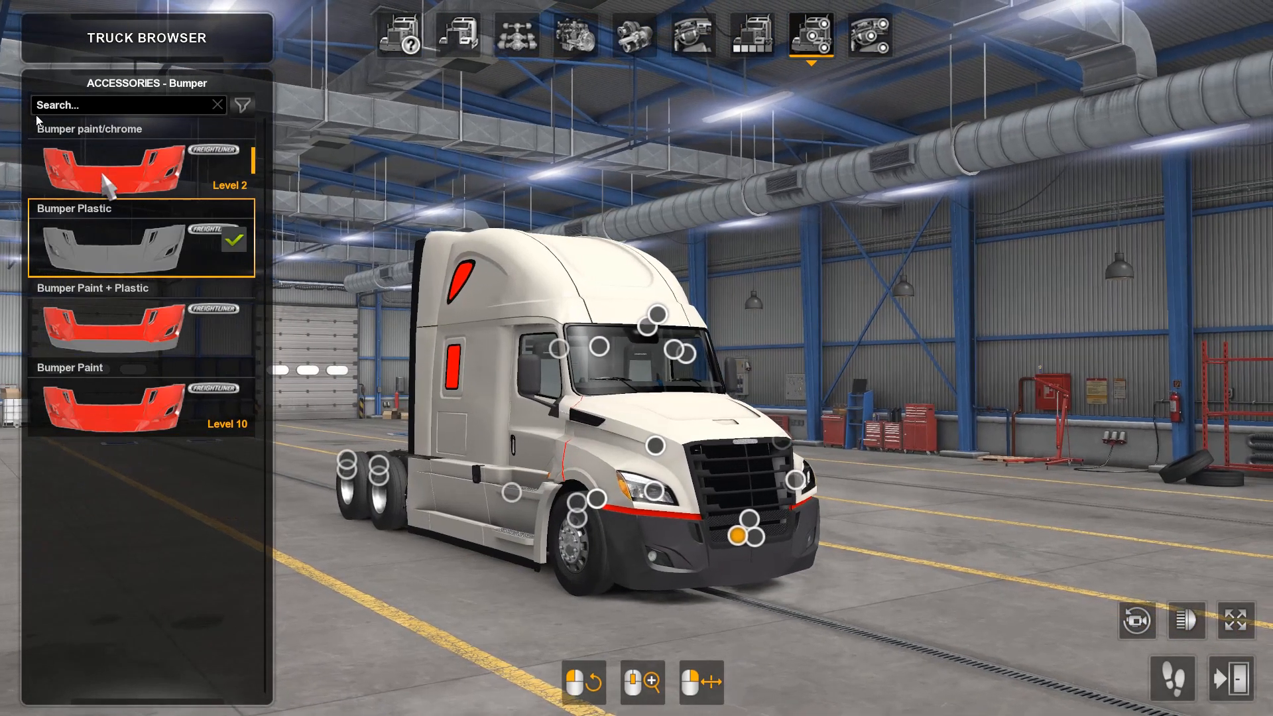
Step: Fit the Bumper paint/chrome, inspect its lower section from both sides, and open the grill choices
{"action": "left_click", "coordinate": [103, 175]}
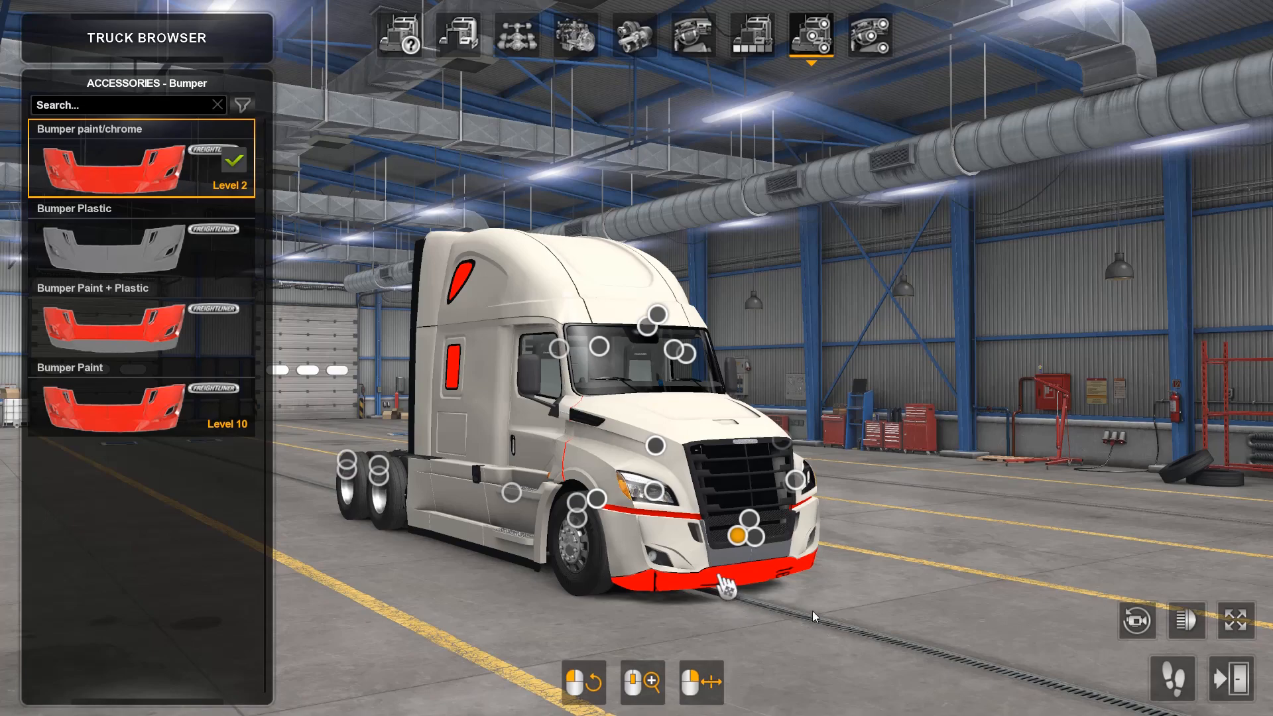
{"action": "left_click_drag", "start_coordinate": [813, 610], "coordinate": [329, 562]}
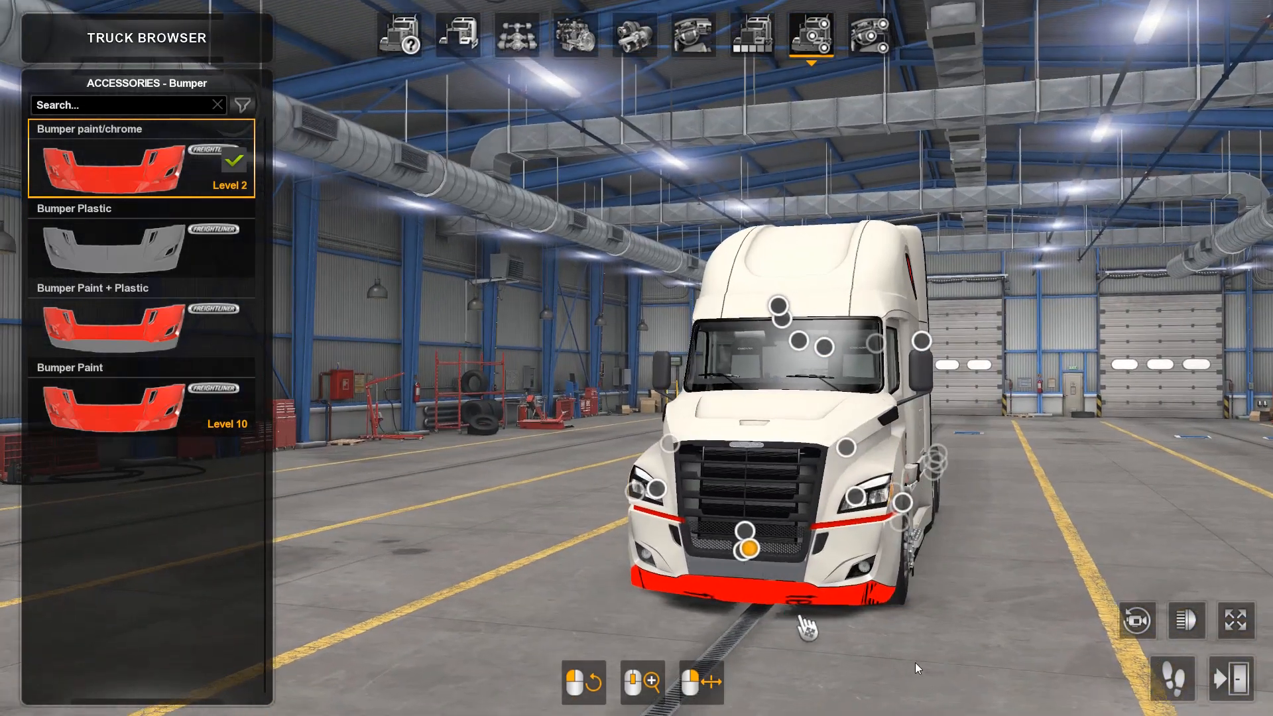
{"action": "scroll", "coordinate": [916, 656], "scroll_direction": "up", "scroll_amount": 3}
{"action": "left_click_drag", "start_coordinate": [825, 589], "coordinate": [1103, 511]}
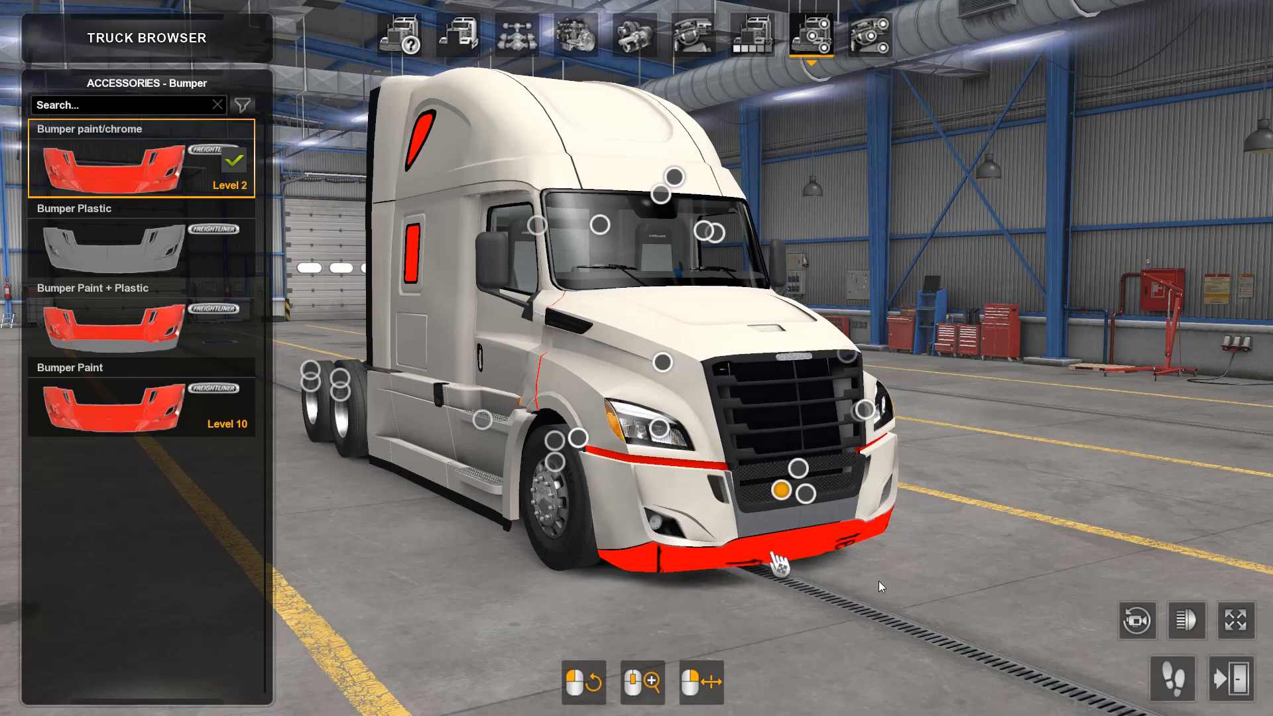
{"action": "left_click_drag", "start_coordinate": [879, 582], "coordinate": [94, 527]}
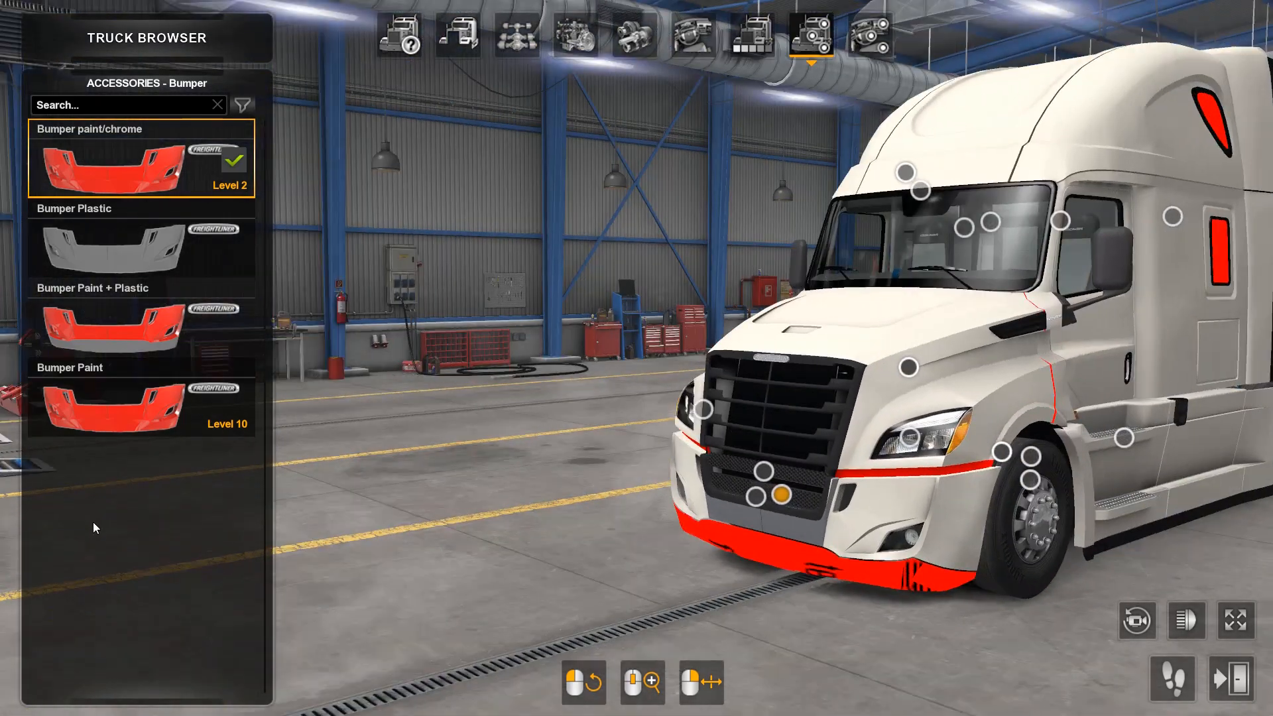
{"action": "left_click_drag", "start_coordinate": [1008, 599], "coordinate": [941, 504]}
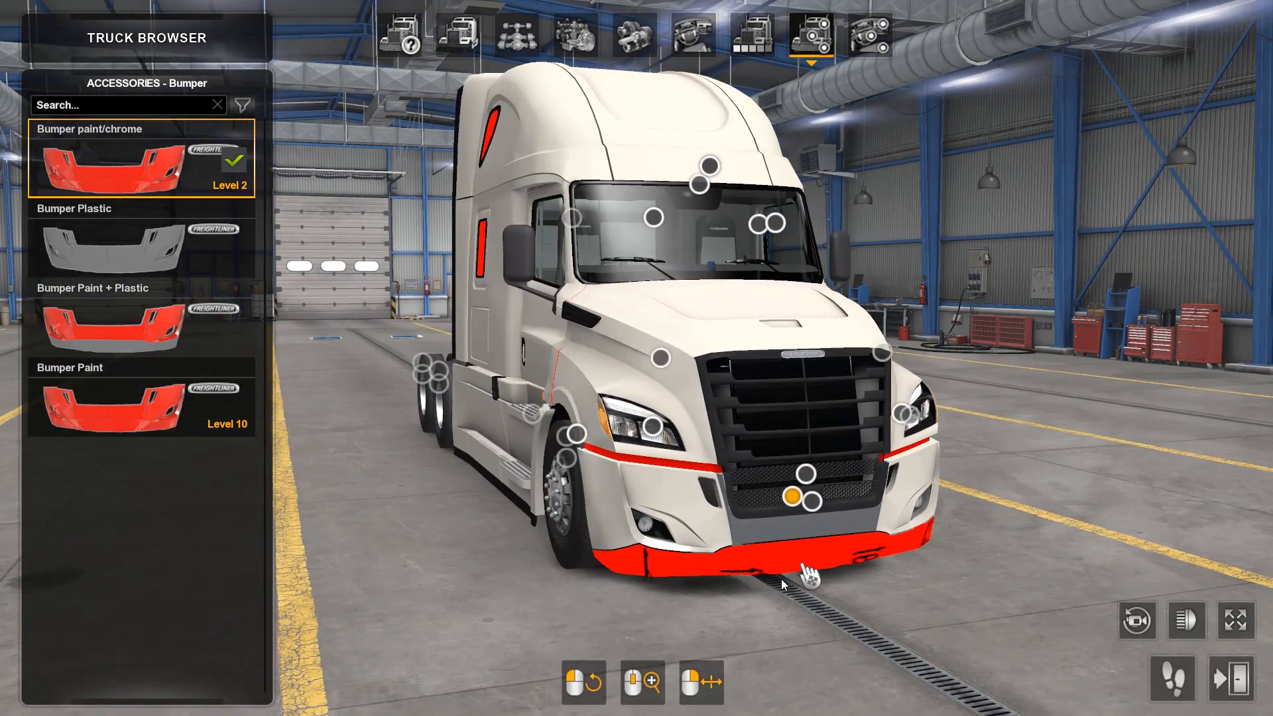
{"action": "left_click_drag", "start_coordinate": [650, 589], "coordinate": [710, 588]}
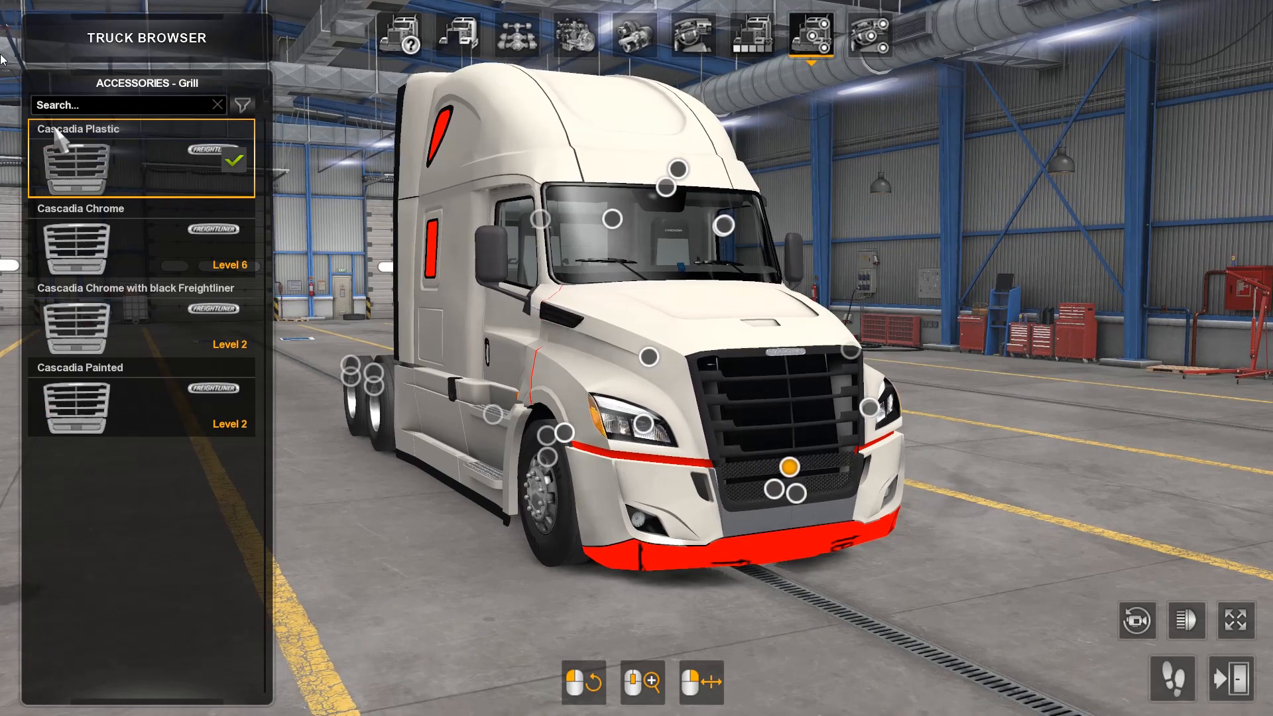
Step: Fit the Cascadia Chrome and the Cascadia Chrome with black Freightliner grills in turn, inspecting each on the truck
{"action": "left_click", "coordinate": [61, 249]}
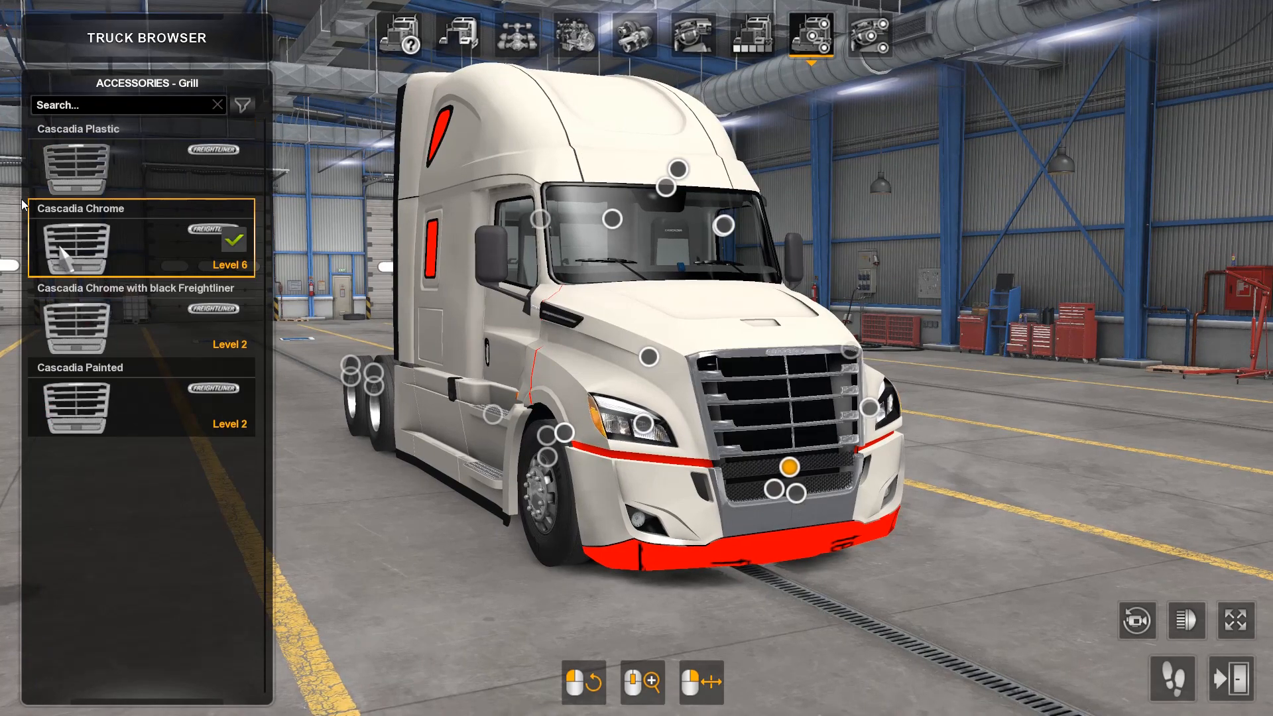
{"action": "left_click_drag", "start_coordinate": [885, 555], "coordinate": [513, 488]}
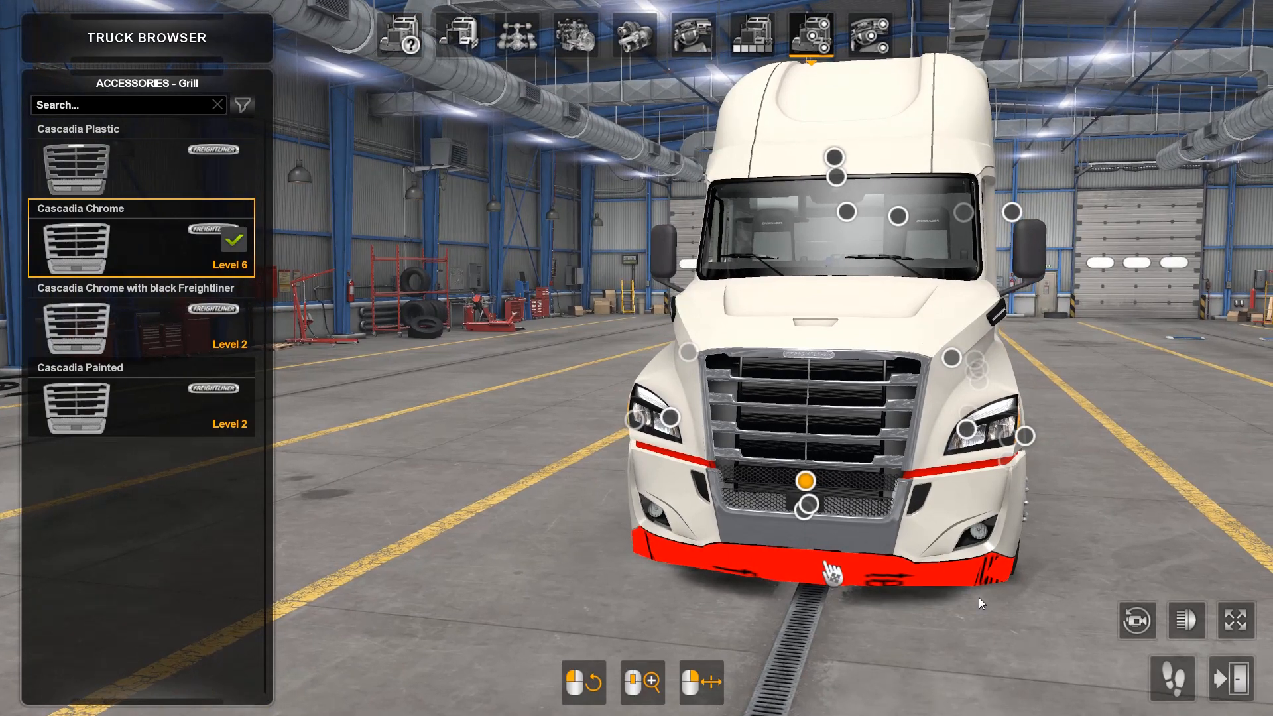
{"action": "left_click", "coordinate": [47, 291]}
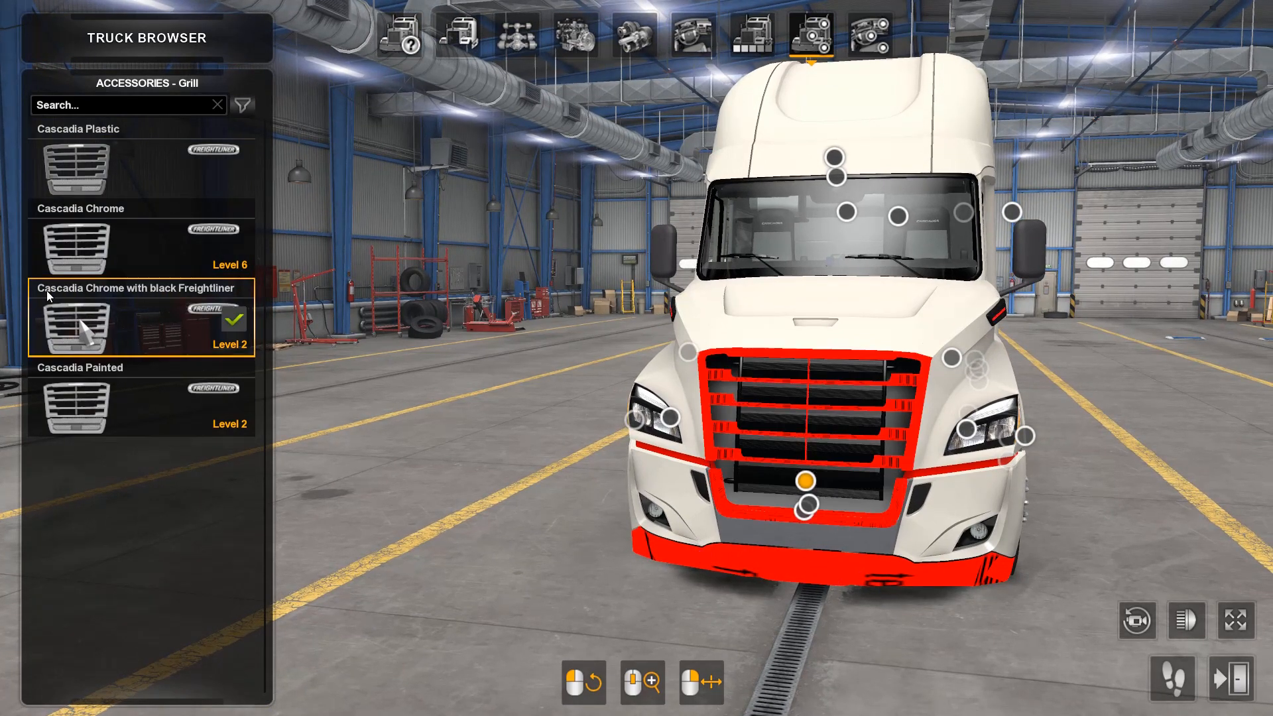
{"action": "left_click_drag", "start_coordinate": [906, 590], "coordinate": [1231, 571]}
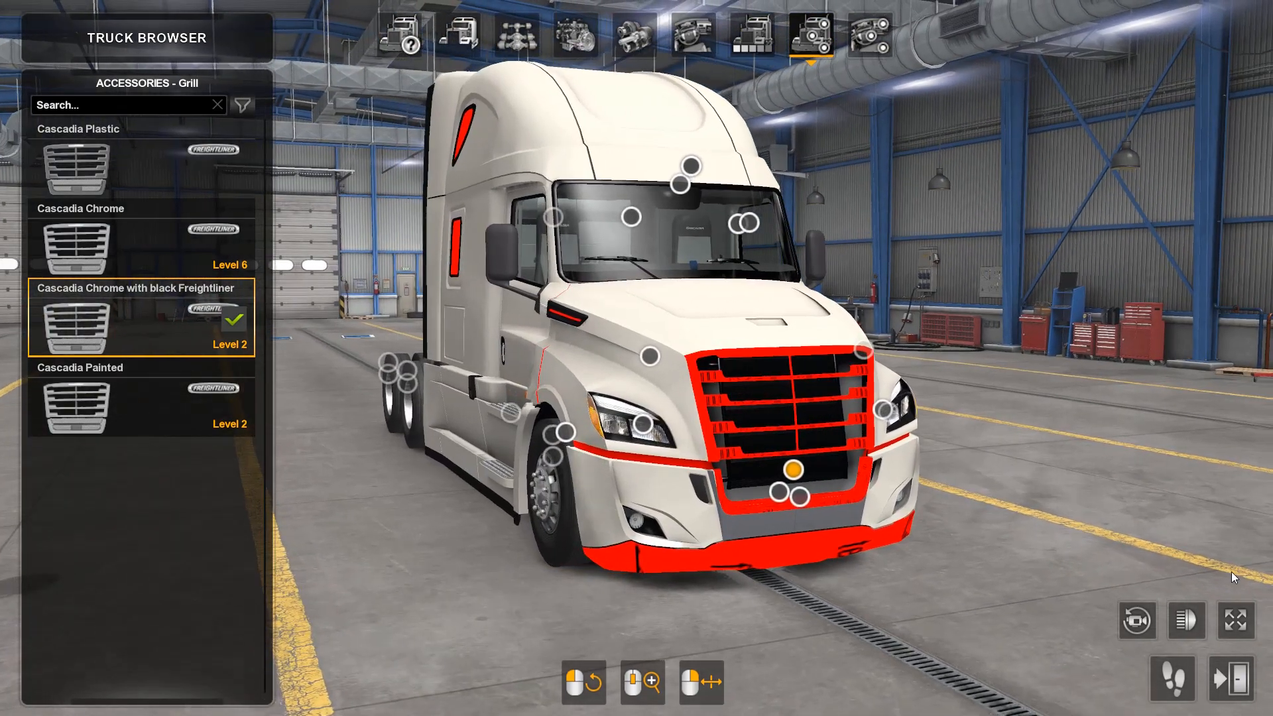
{"action": "left_click_drag", "start_coordinate": [746, 430], "coordinate": [1021, 401]}
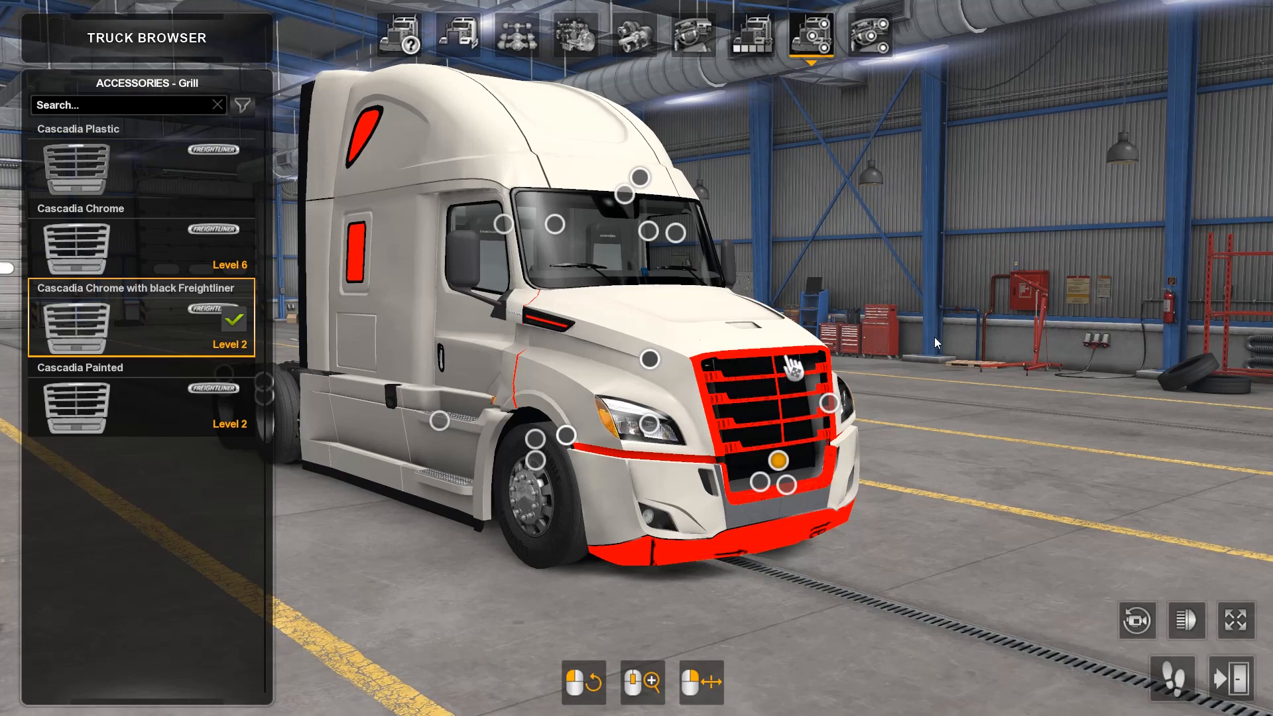
Step: Fit the Cascadia Painted grill and inspect its frame, mesh and the hood vents from the front and both sides
{"action": "left_click", "coordinate": [40, 397]}
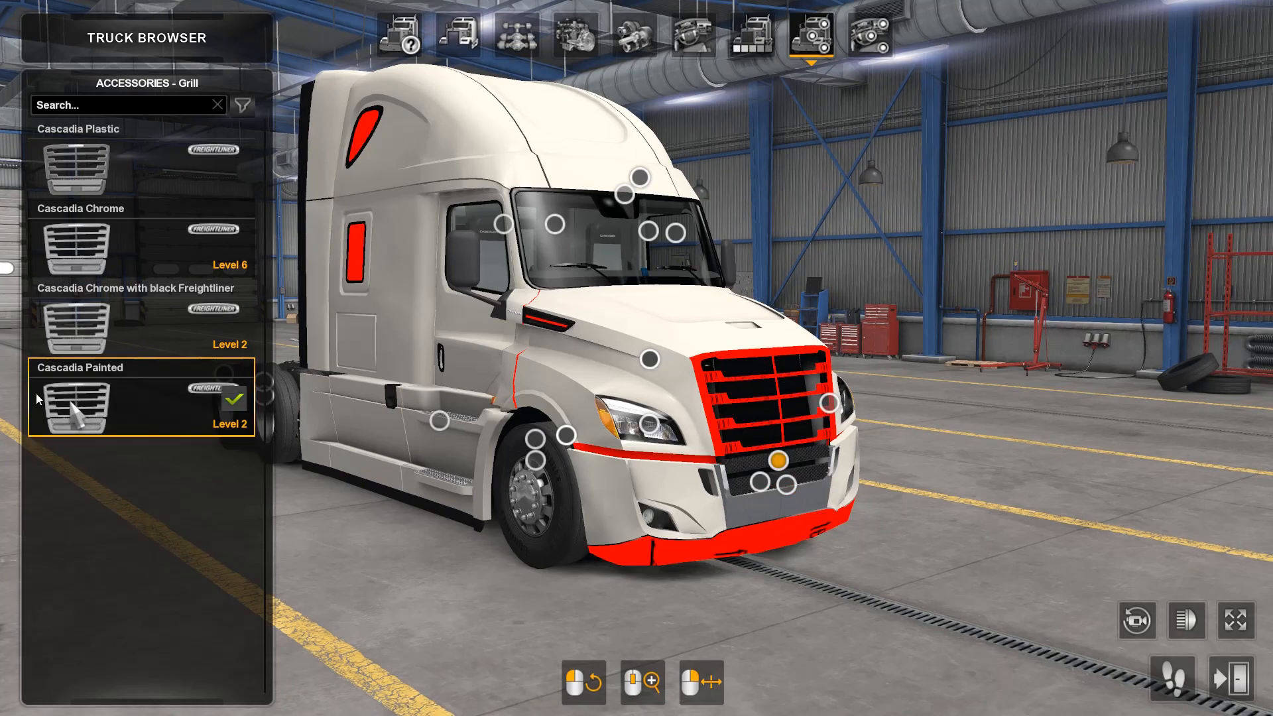
{"action": "left_click_drag", "start_coordinate": [843, 561], "coordinate": [466, 571]}
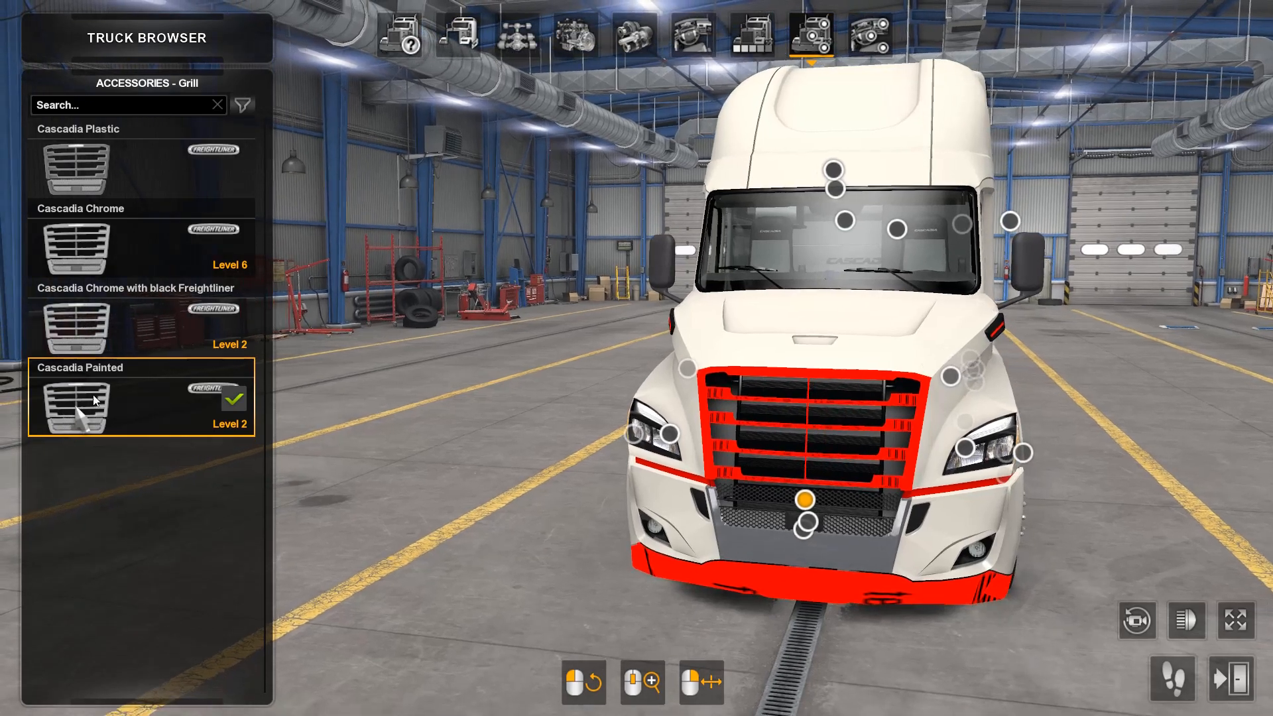
{"action": "left_click_drag", "start_coordinate": [1144, 603], "coordinate": [988, 618]}
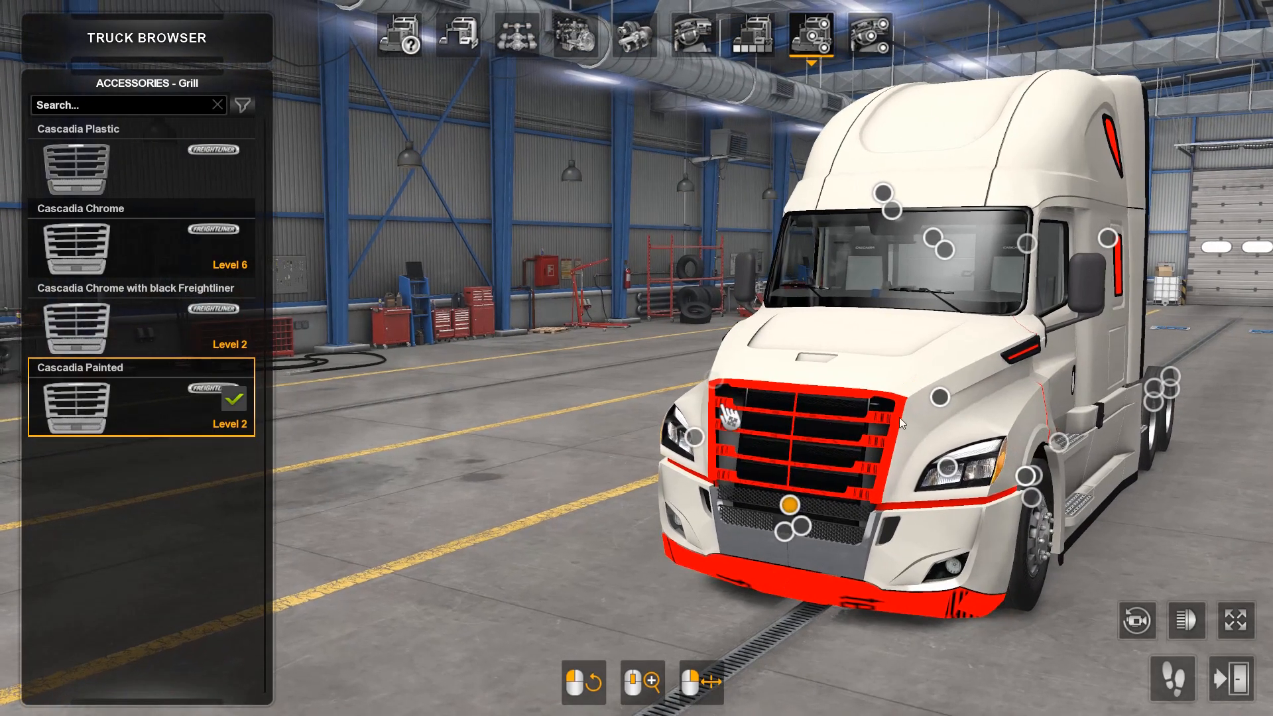
{"action": "left_click_drag", "start_coordinate": [1148, 595], "coordinate": [1241, 520]}
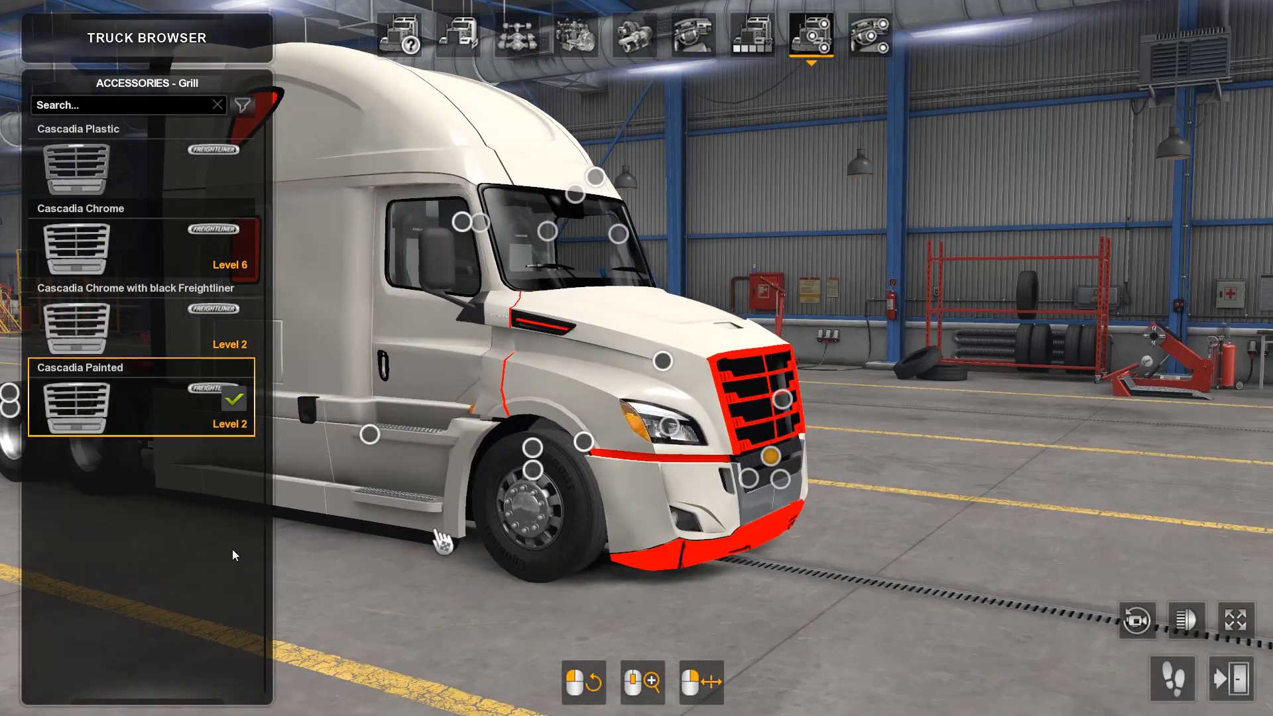
{"action": "left_click_drag", "start_coordinate": [299, 540], "coordinate": [1, 504]}
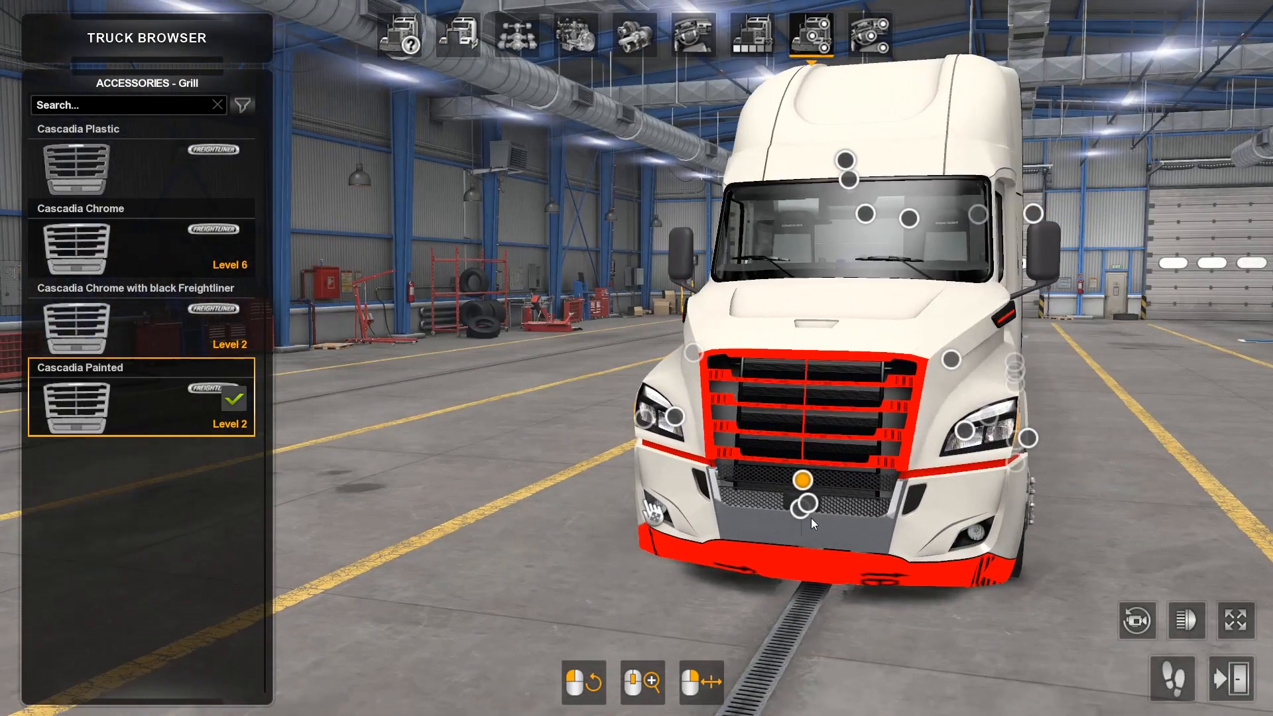
{"action": "left_click_drag", "start_coordinate": [1162, 562], "coordinate": [1107, 624]}
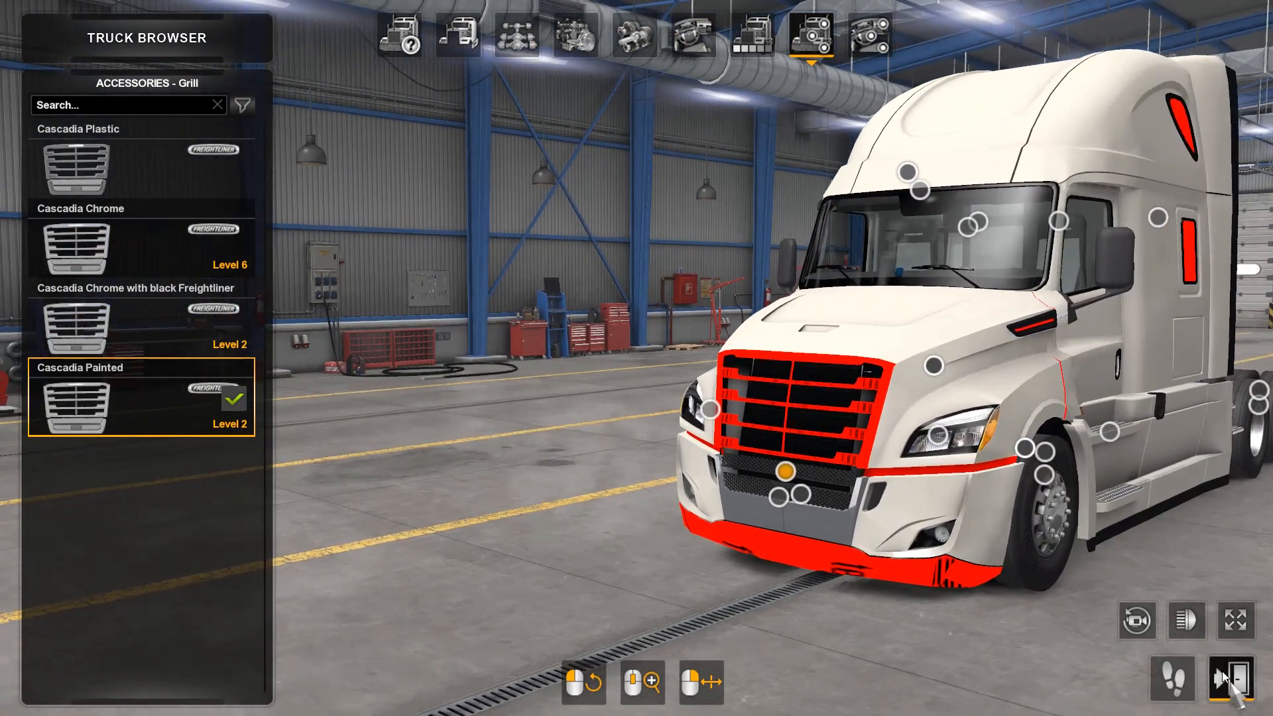
Step: Leave the Truck Browser and quit the game to the desktop
{"action": "left_click", "coordinate": [1225, 676]}
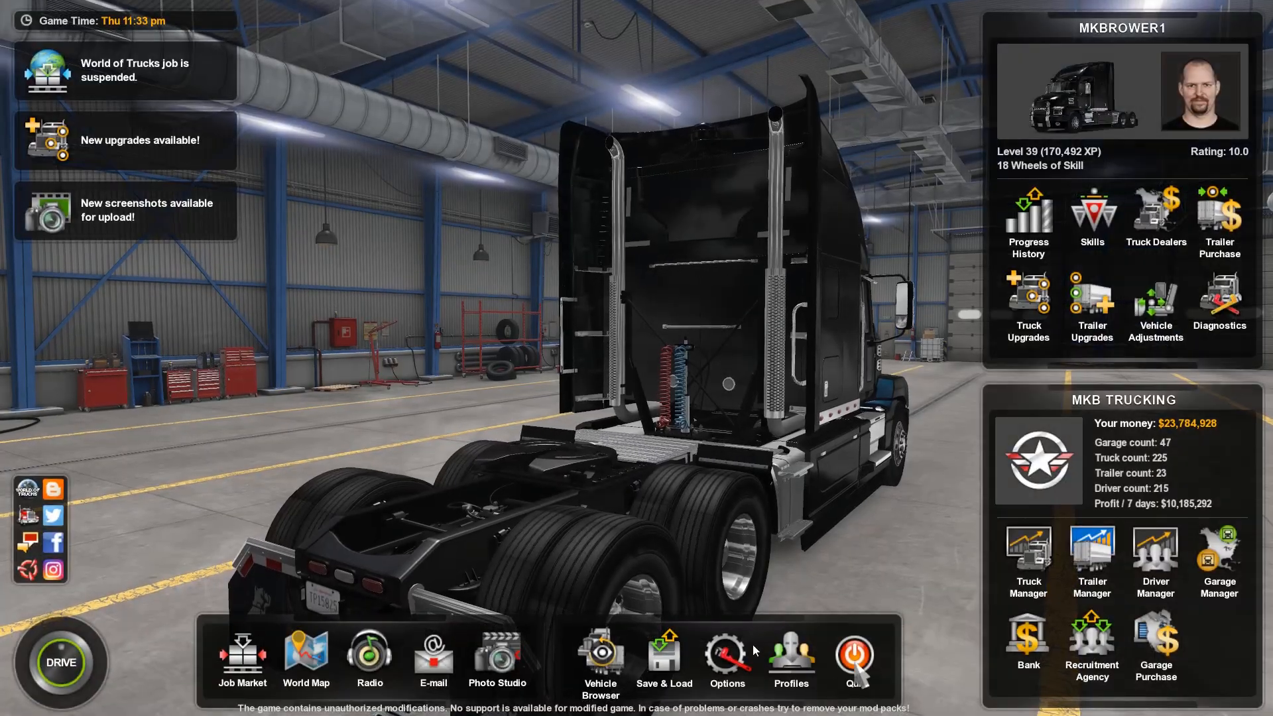
{"action": "left_click", "coordinate": [854, 656]}
{"action": "left_click", "coordinate": [577, 460]}
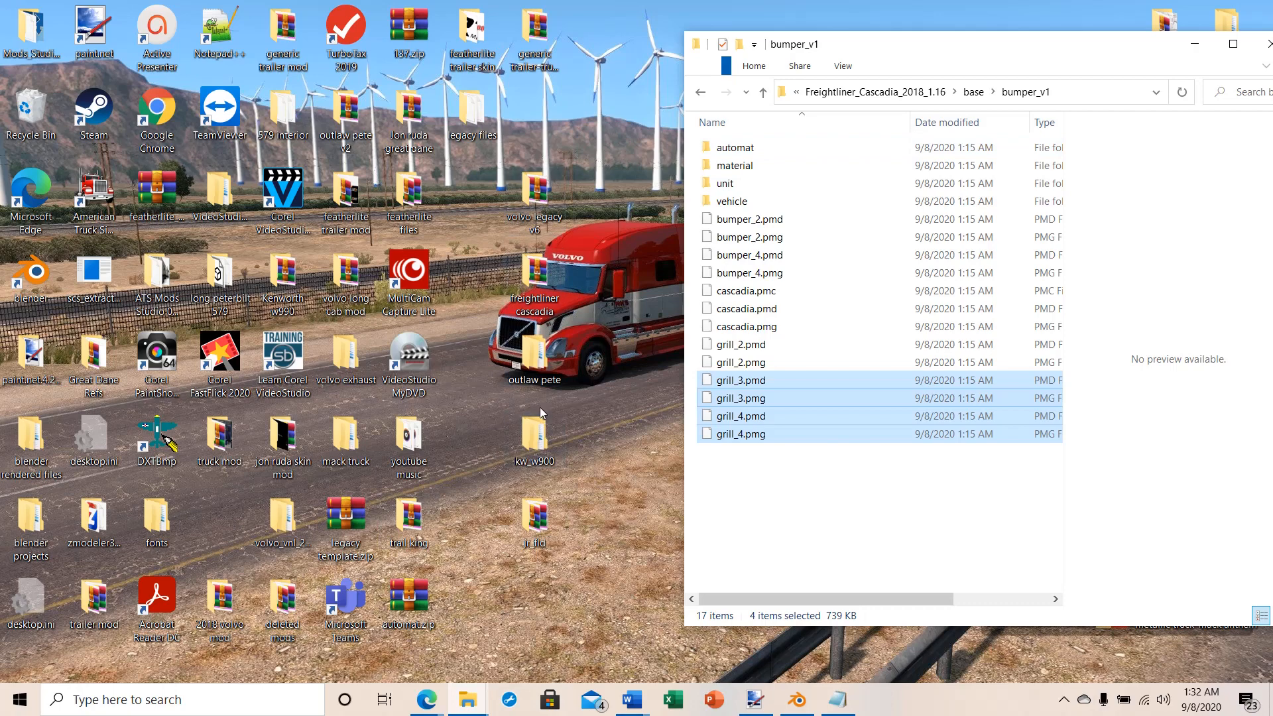
Step: Delete freightliner_test.scs from the Freightliner_Cascadia_2018_1.16 folder inside freightliner cascadia, arranging the folder windows for access
{"action": "double_click", "coordinate": [533, 273]}
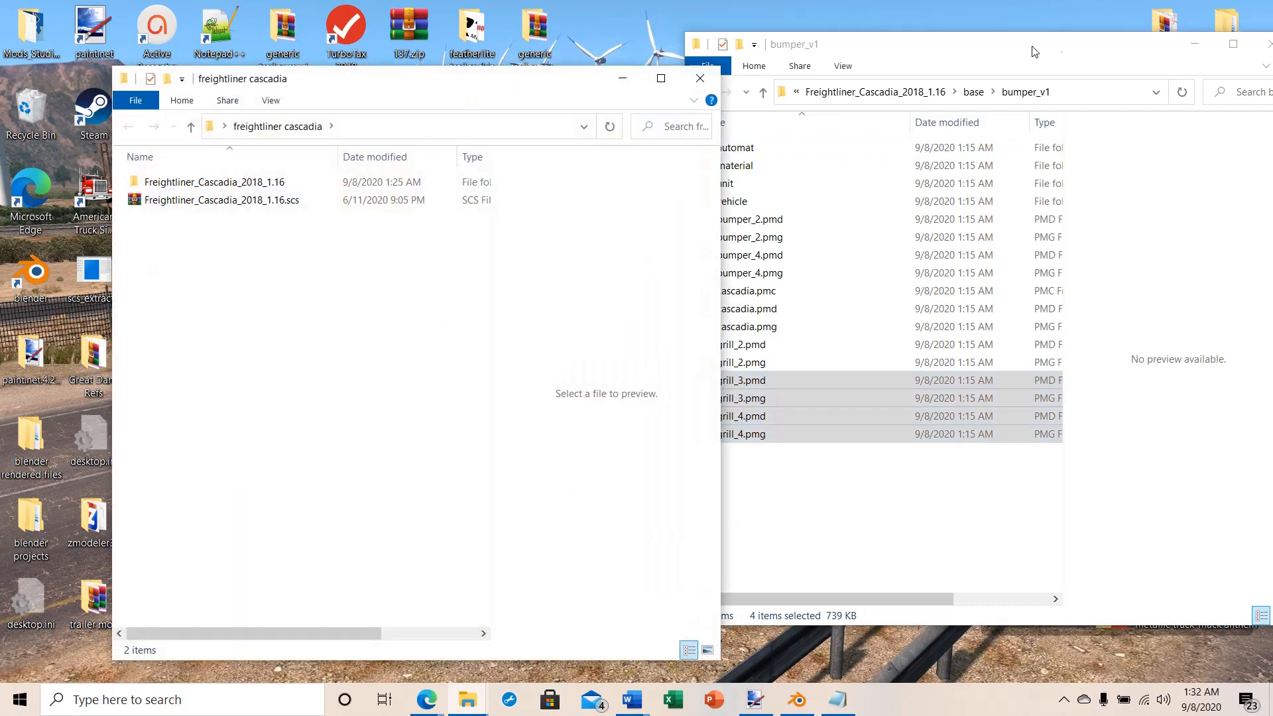
{"action": "left_click_drag", "start_coordinate": [1034, 51], "coordinate": [1135, 76]}
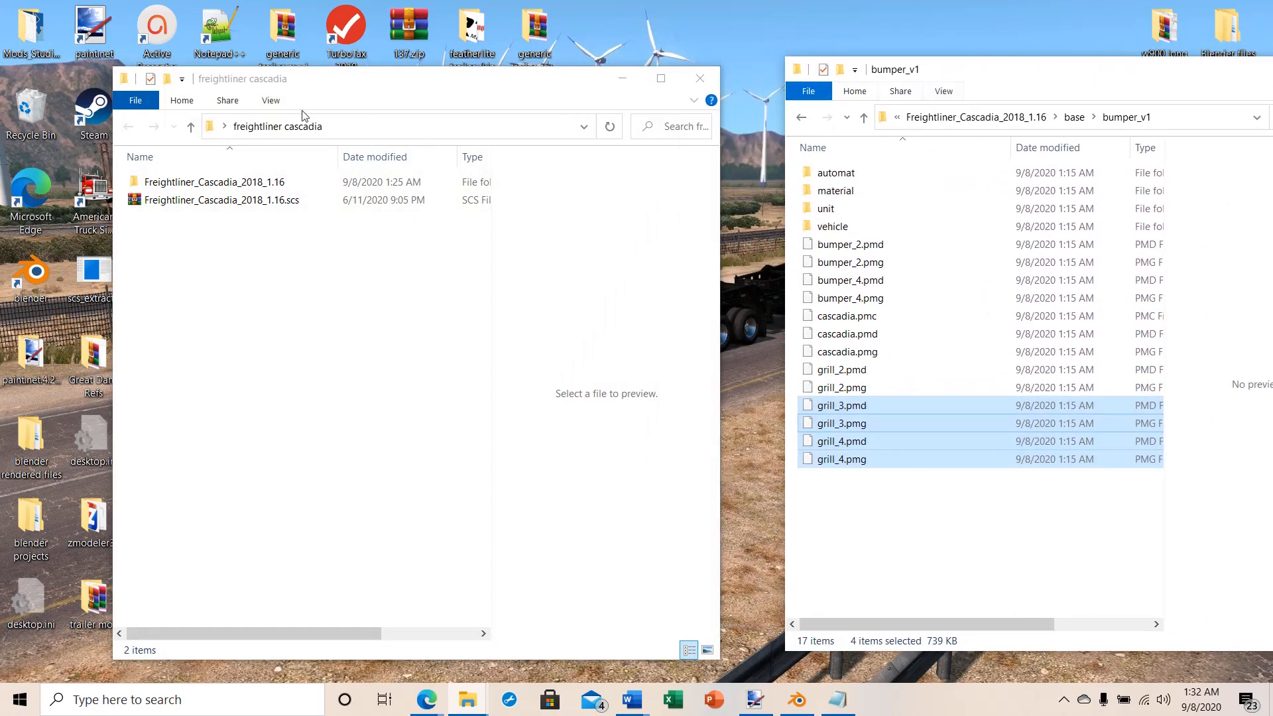
{"action": "double_click", "coordinate": [185, 182]}
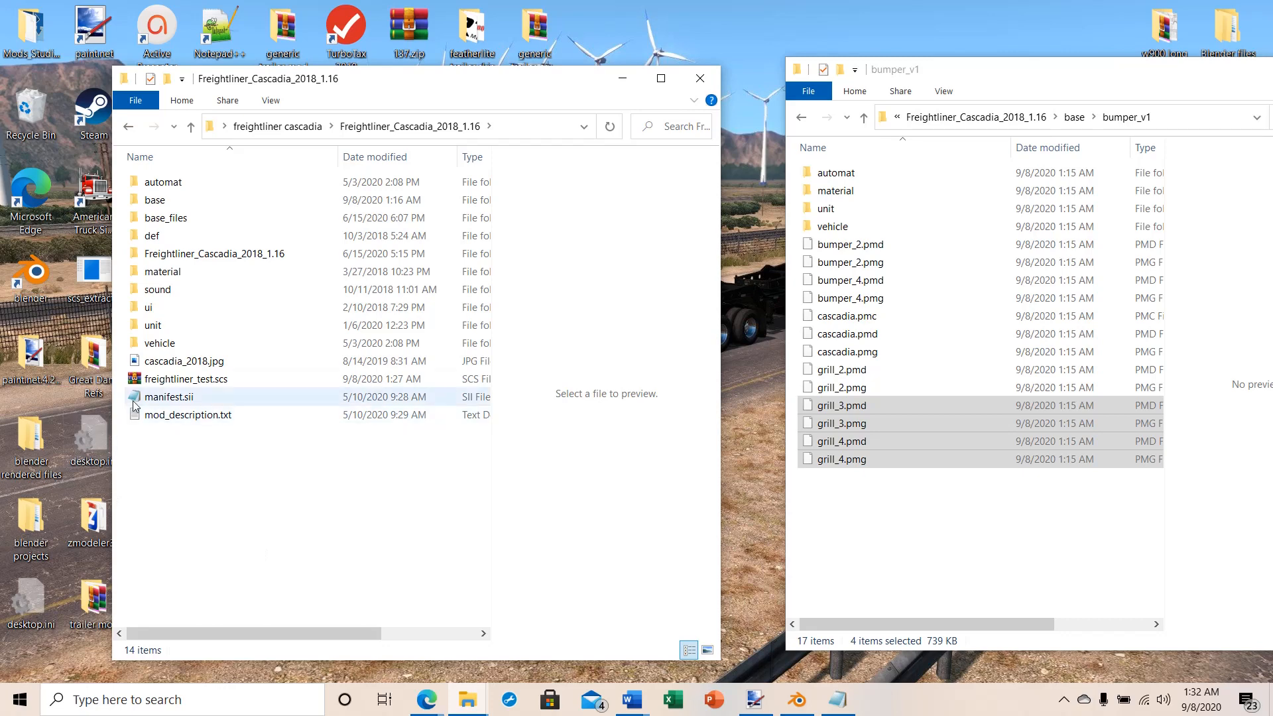
{"action": "left_click", "coordinate": [164, 379]}
{"action": "right_click", "coordinate": [164, 379]}
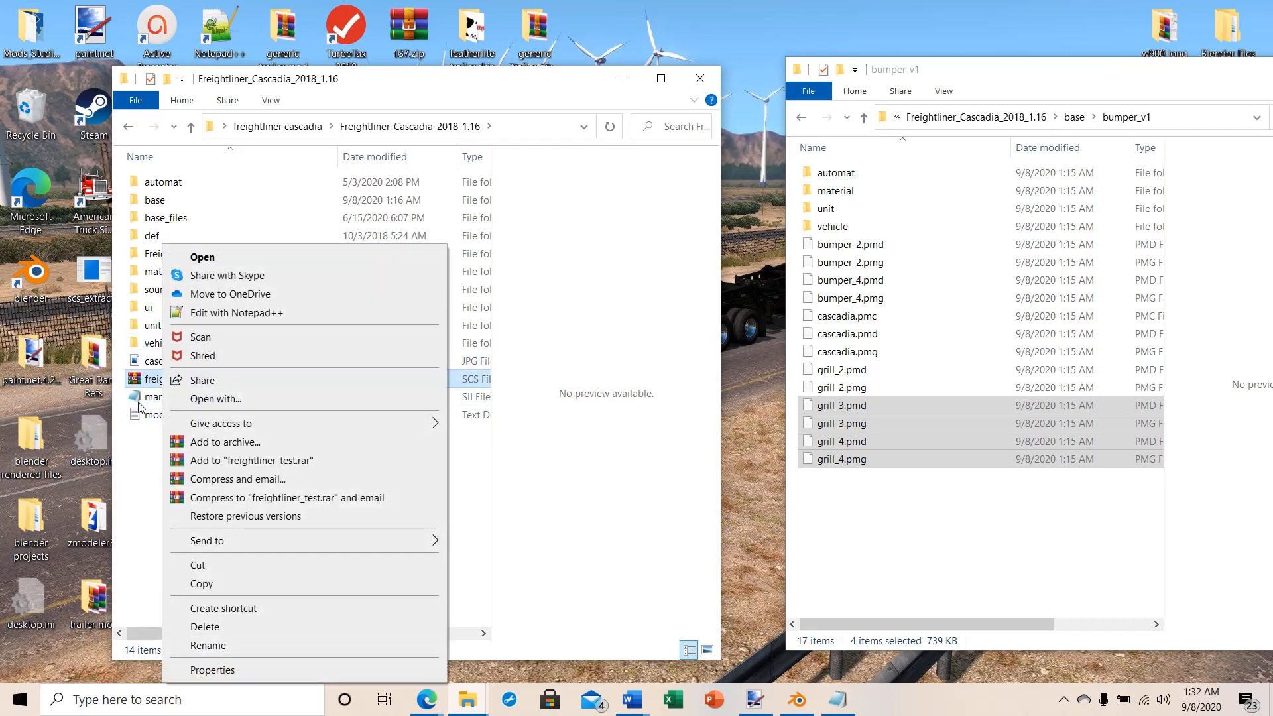
{"action": "left_click", "coordinate": [203, 627]}
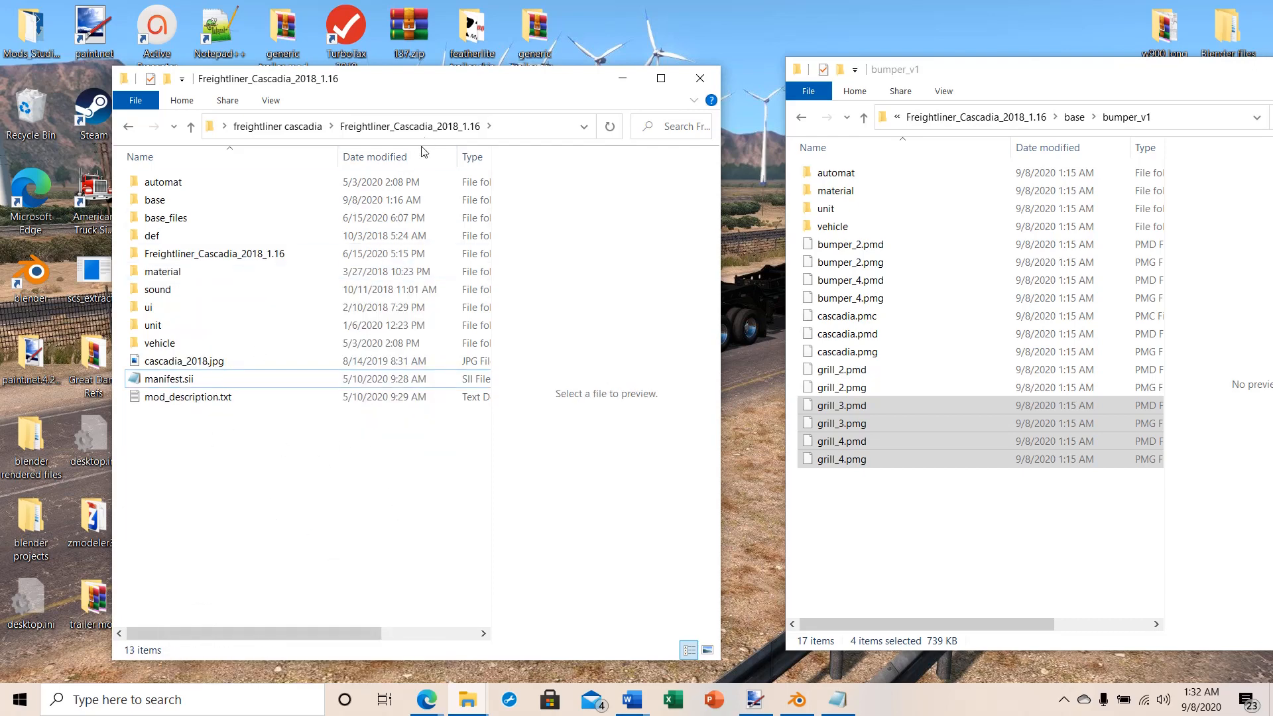
{"action": "left_click_drag", "start_coordinate": [421, 80], "coordinate": [572, 52]}
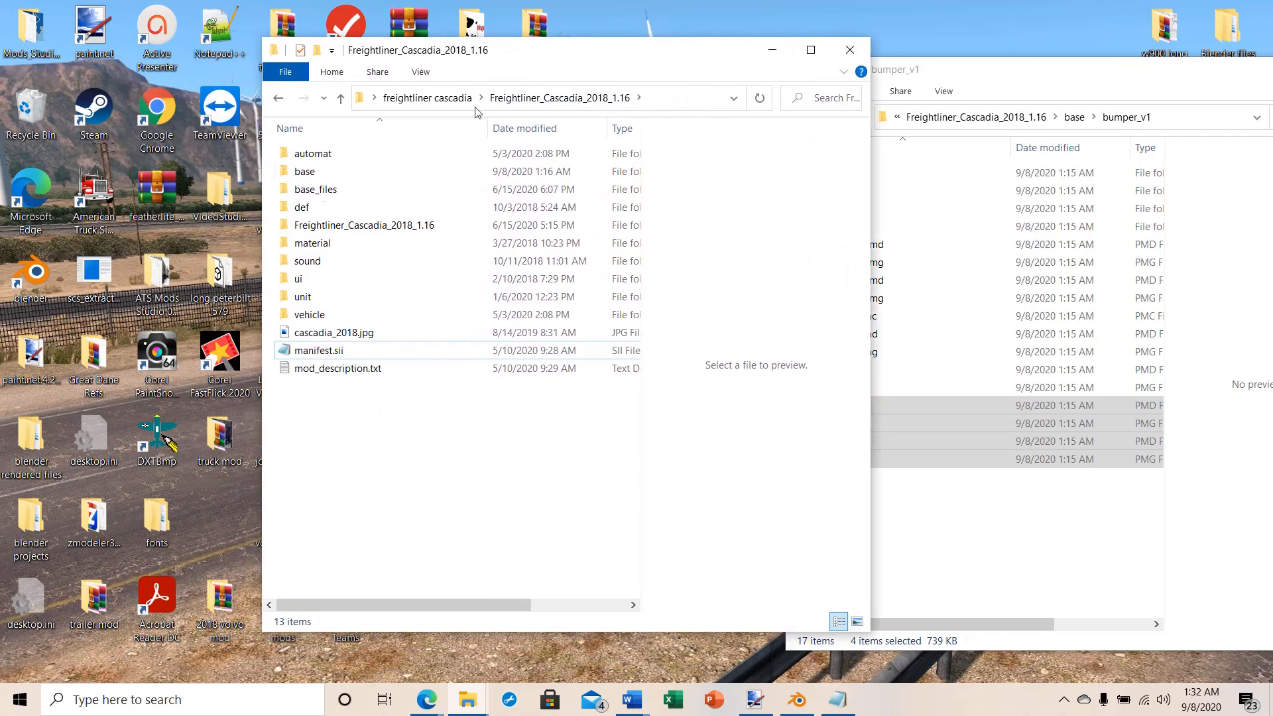
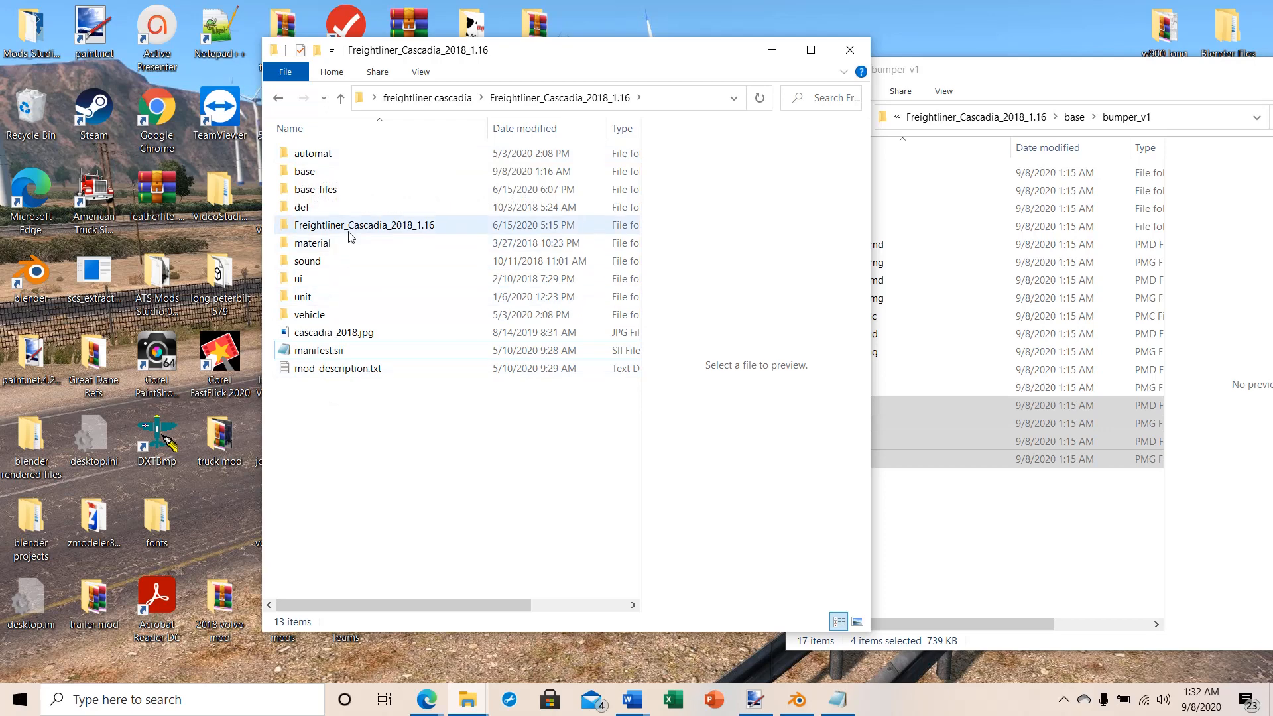
Step: Copy the automat folder from base/bumper_v1 into the main Freightliner_Cascadia_2018_1.16 folder, skipping files that already exist there
{"action": "double_click", "coordinate": [305, 172]}
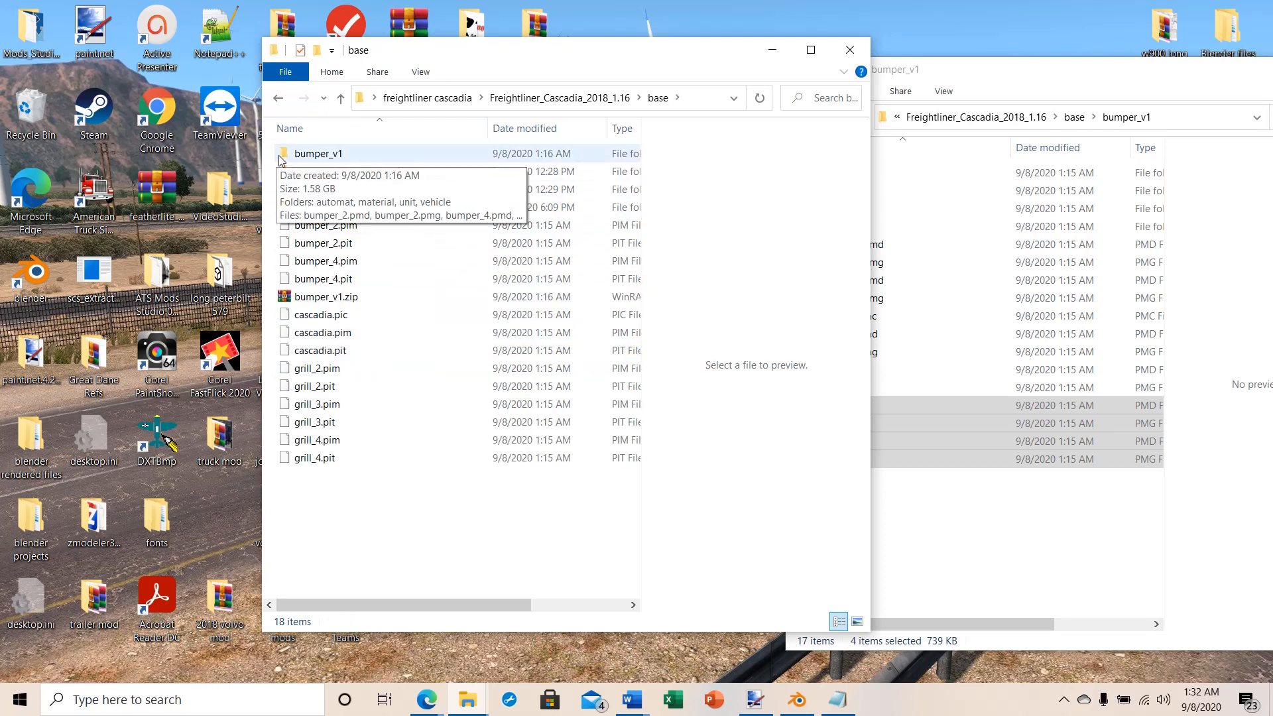
{"action": "double_click", "coordinate": [306, 155]}
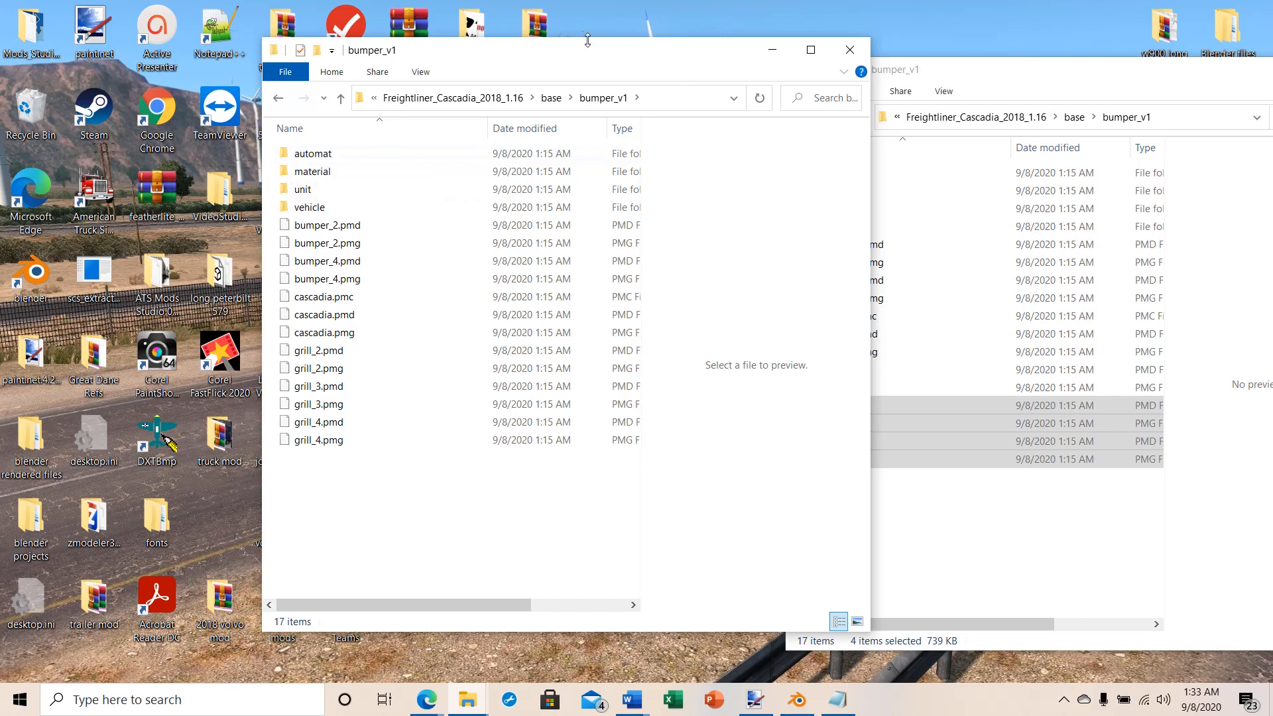
{"action": "left_click_drag", "start_coordinate": [581, 58], "coordinate": [964, 81]}
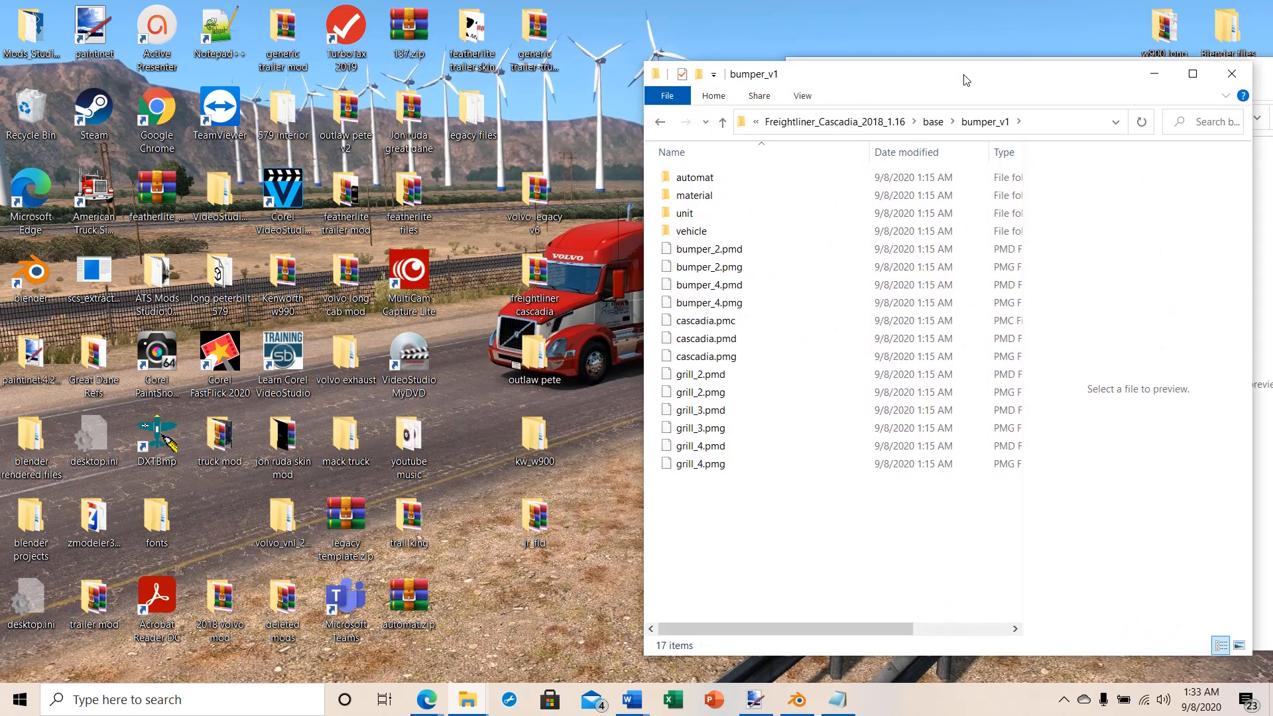
{"action": "right_click", "coordinate": [683, 179]}
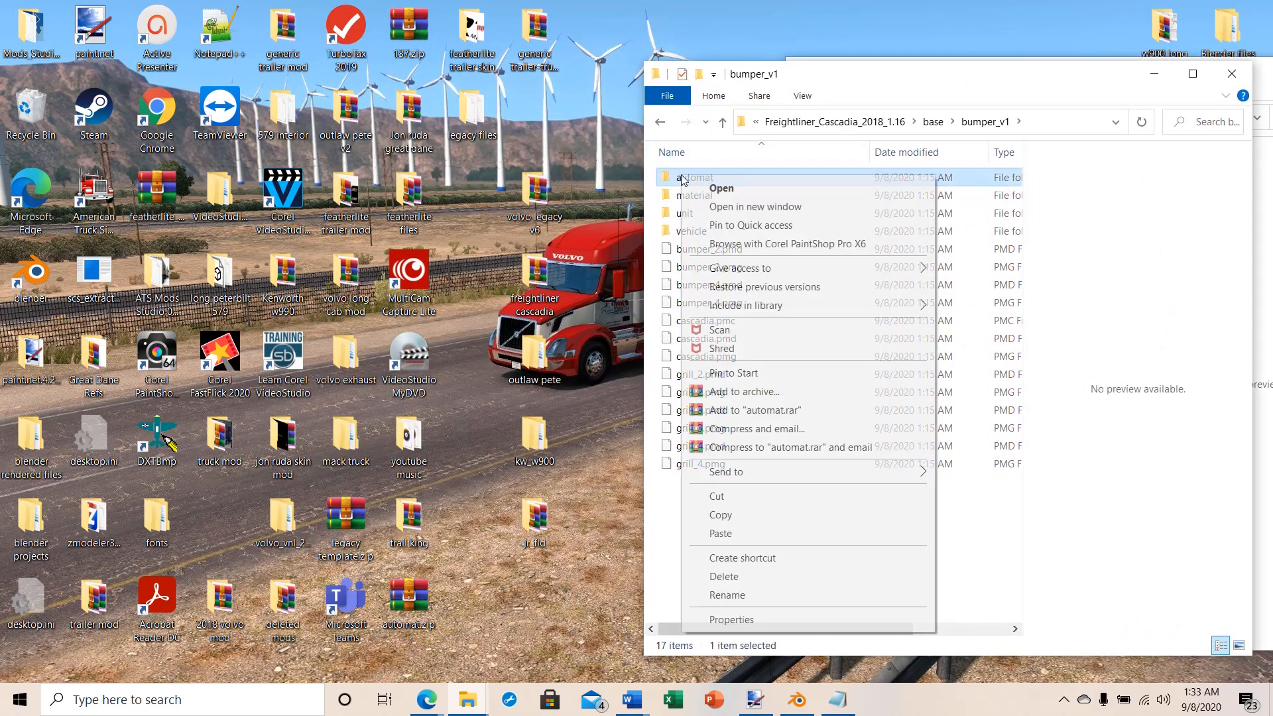
{"action": "left_click", "coordinate": [729, 517]}
{"action": "left_click", "coordinate": [723, 125]}
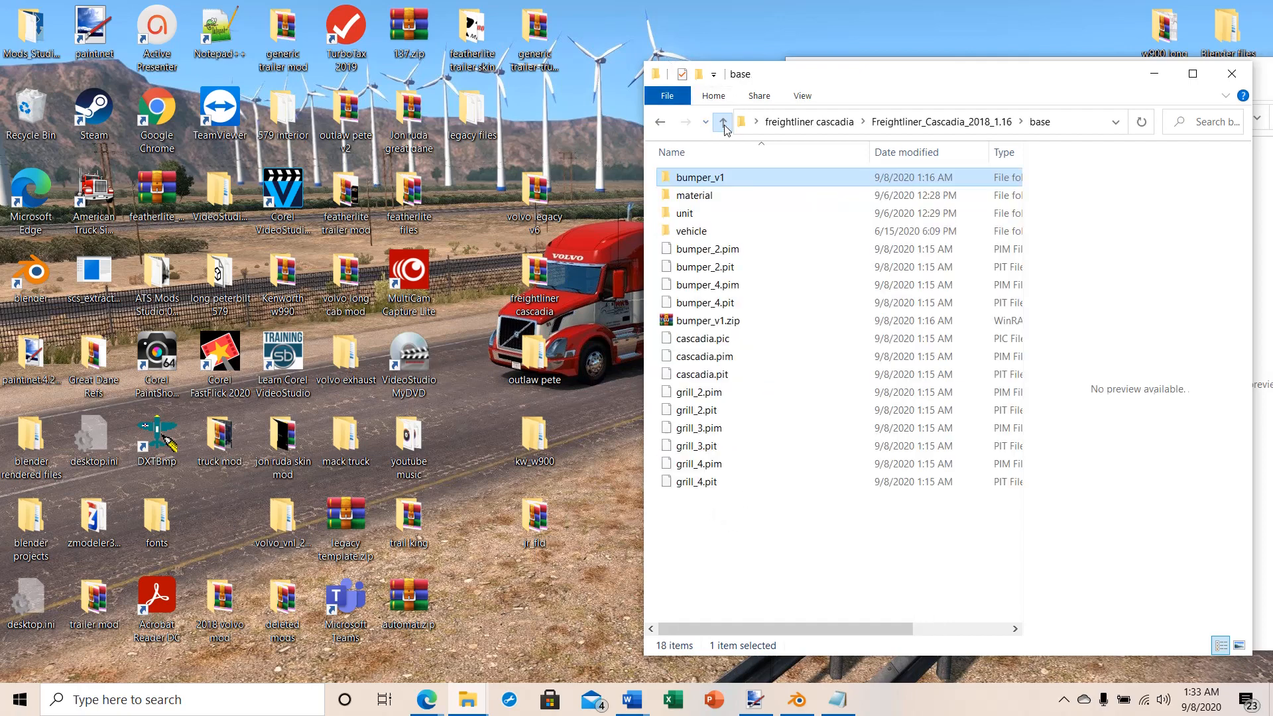
{"action": "left_click", "coordinate": [724, 125]}
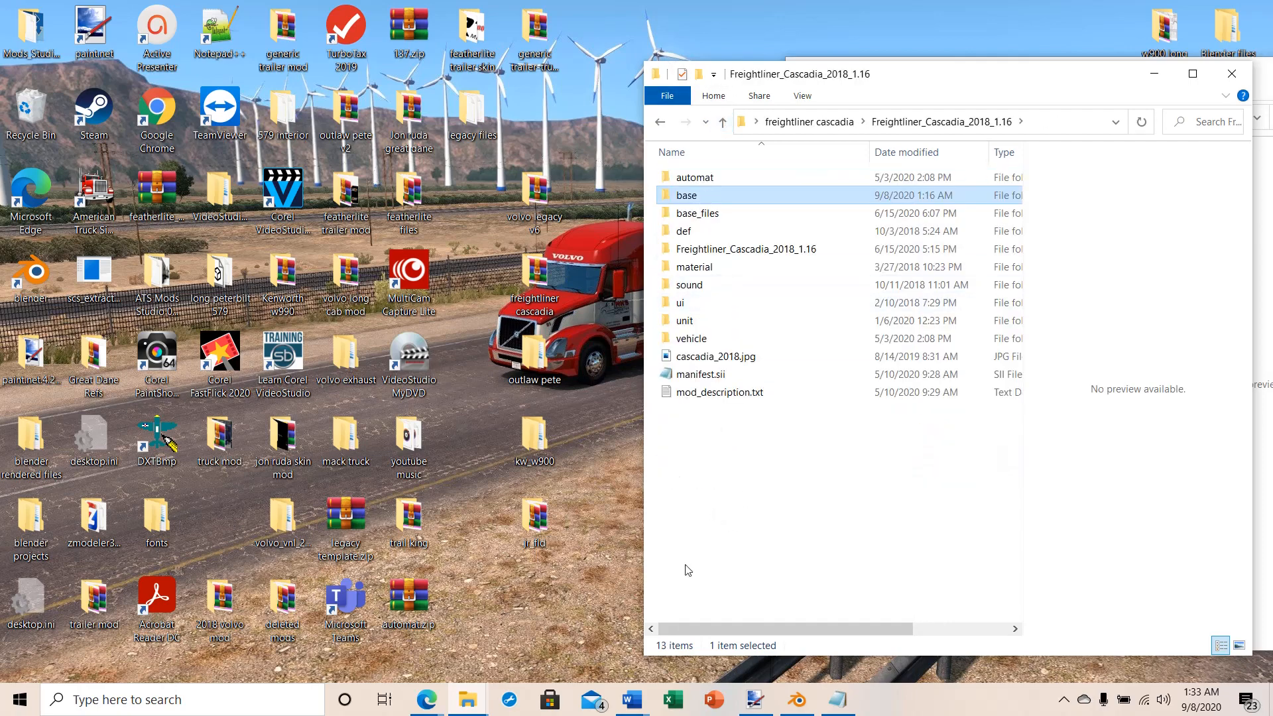
{"action": "right_click", "coordinate": [707, 449]}
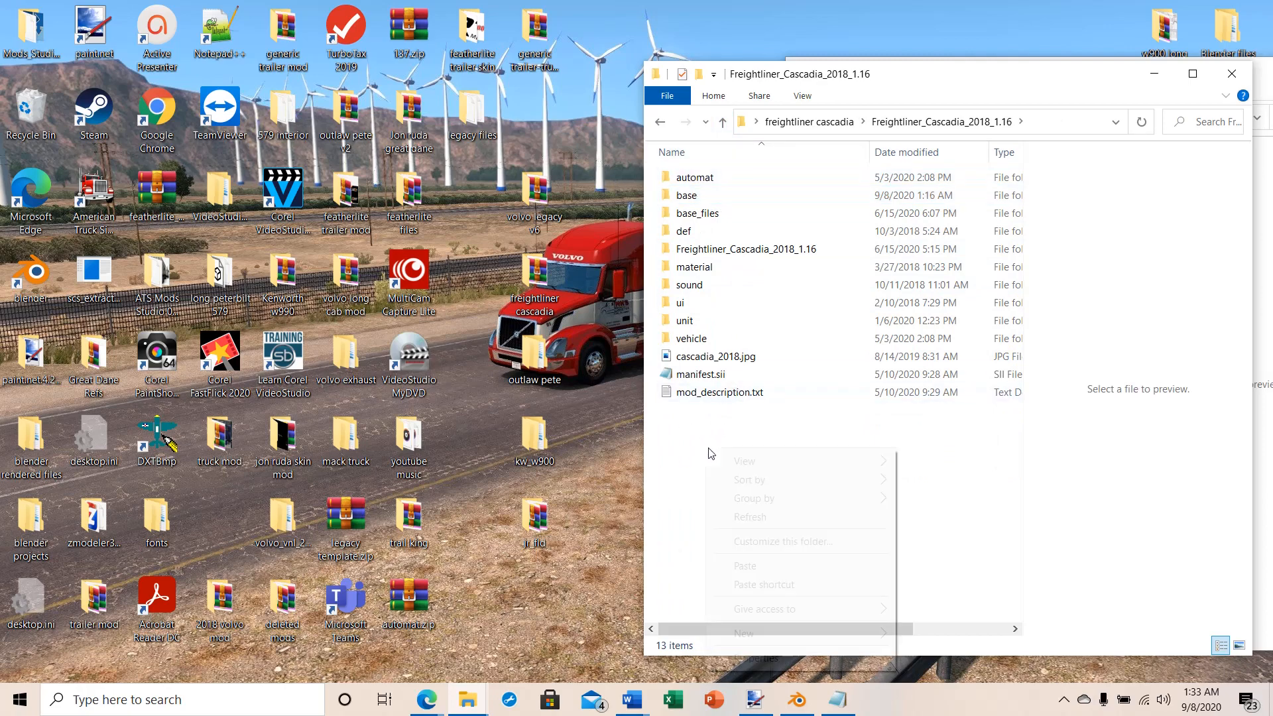
{"action": "left_click", "coordinate": [744, 566]}
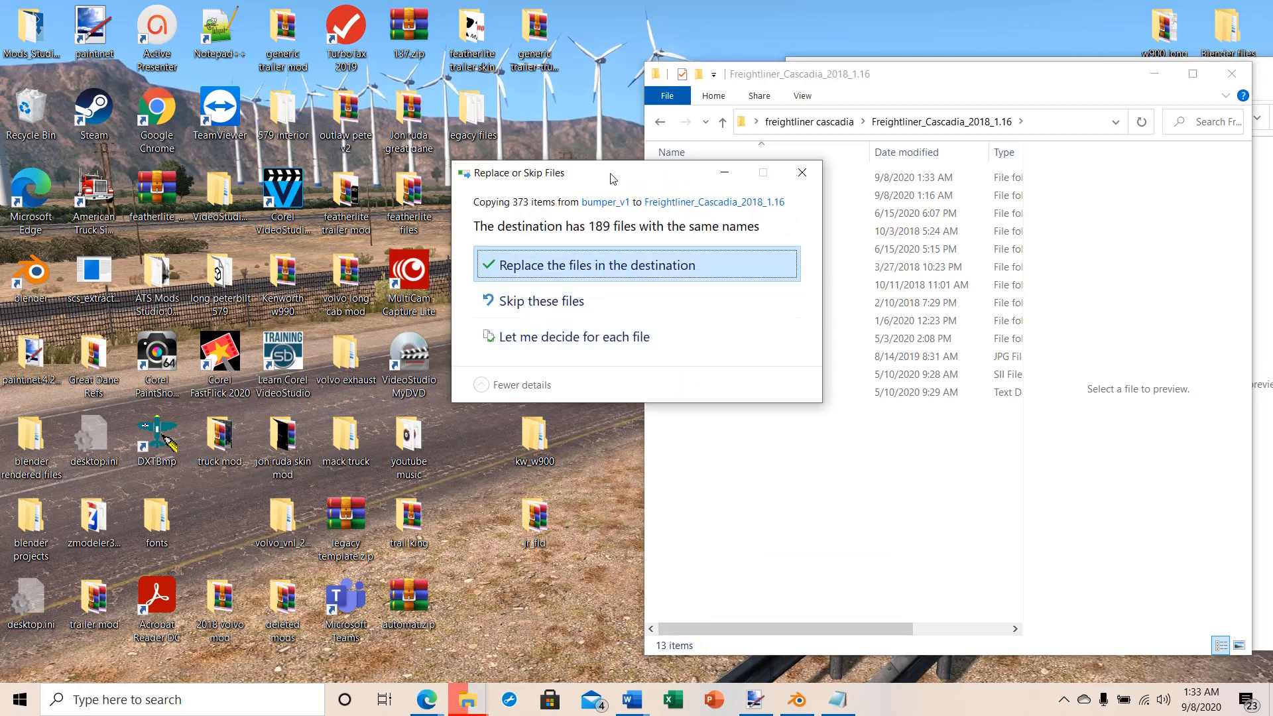
{"action": "left_click_drag", "start_coordinate": [610, 178], "coordinate": [411, 114]}
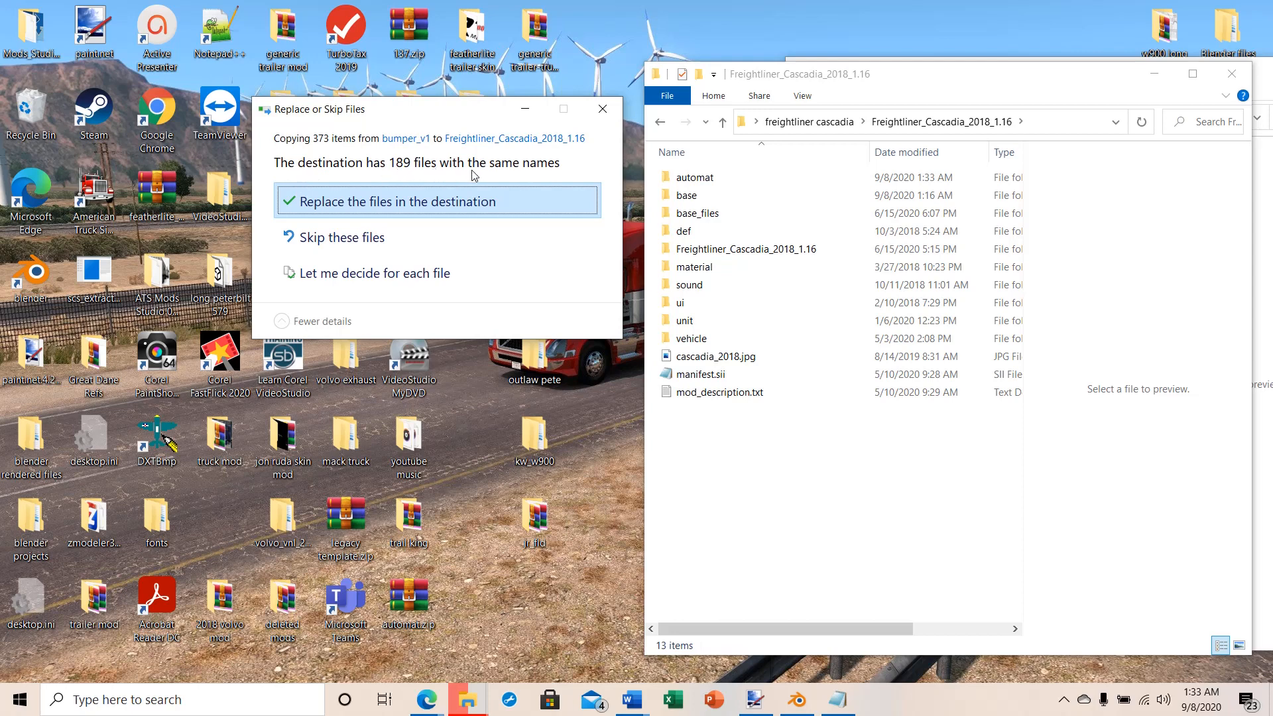
{"action": "left_click", "coordinate": [320, 240]}
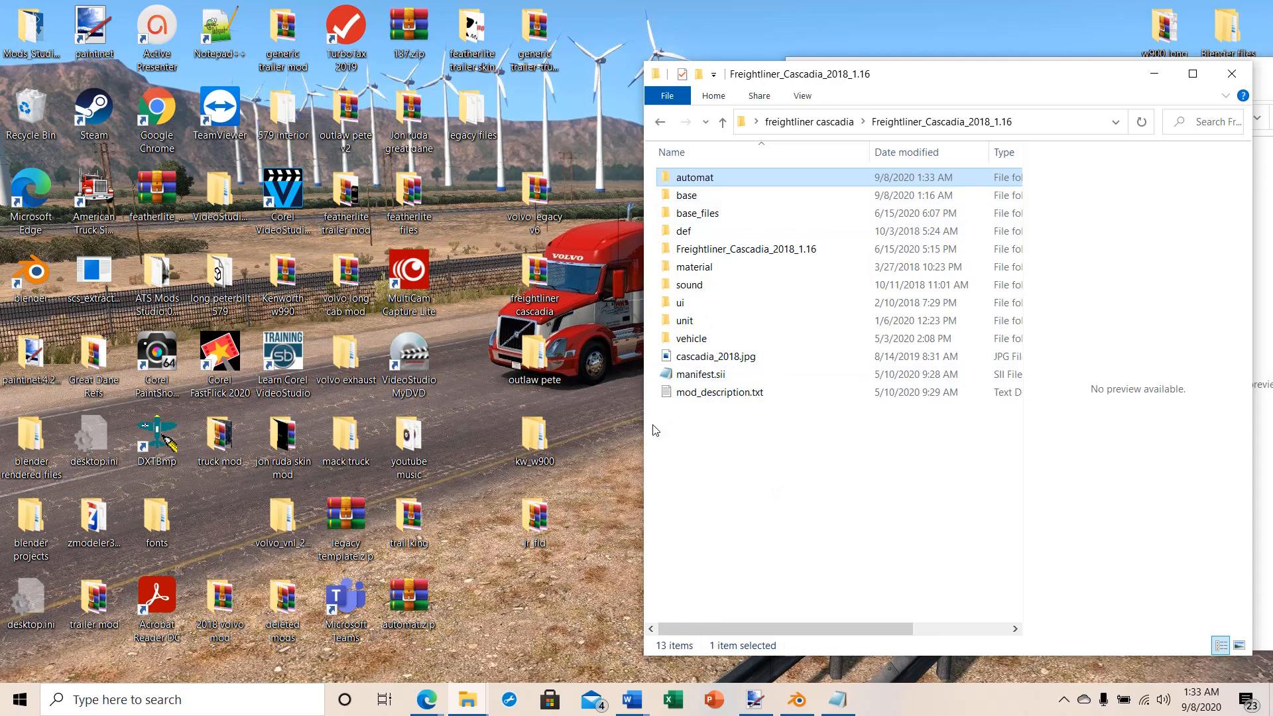
Step: Pack everything in the Freightliner_Cascadia_2018_1.16 folder into a ZIP-format archive named freightliner_test.scs
{"action": "left_click_drag", "start_coordinate": [655, 430], "coordinate": [740, 187]}
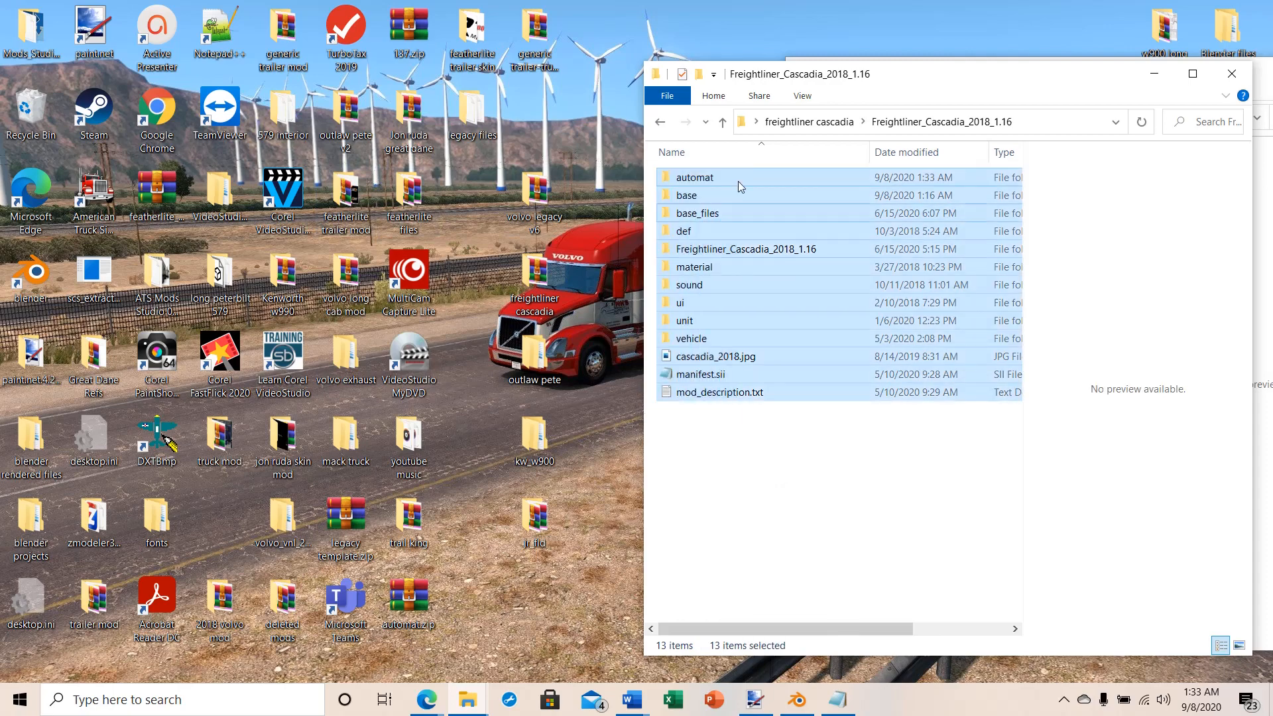
{"action": "right_click", "coordinate": [748, 285]}
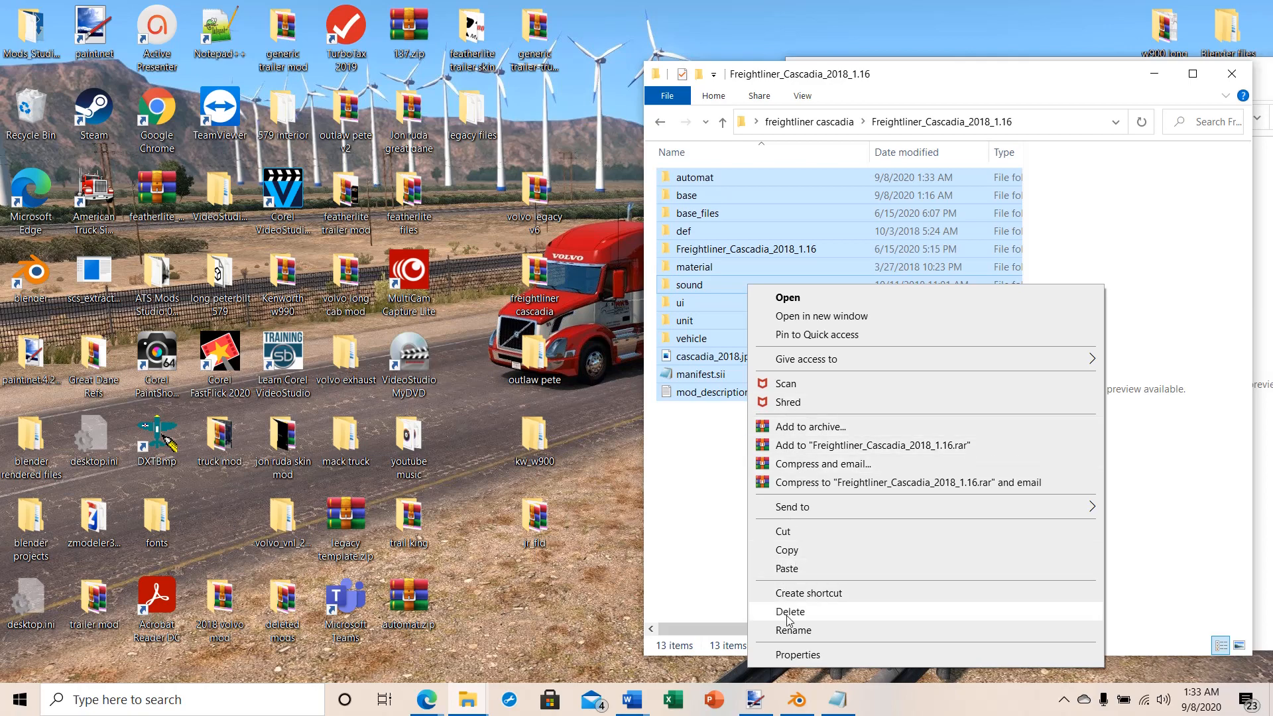
{"action": "left_click", "coordinate": [782, 427]}
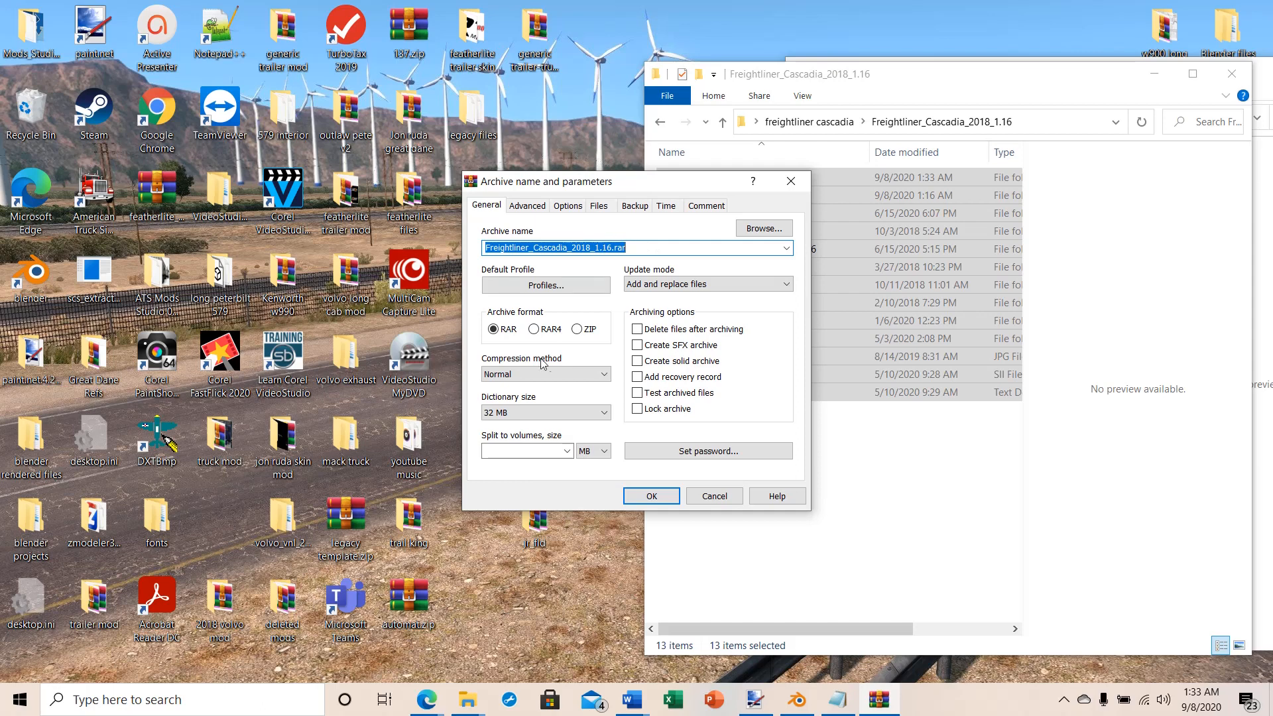
{"action": "left_click", "coordinate": [576, 330]}
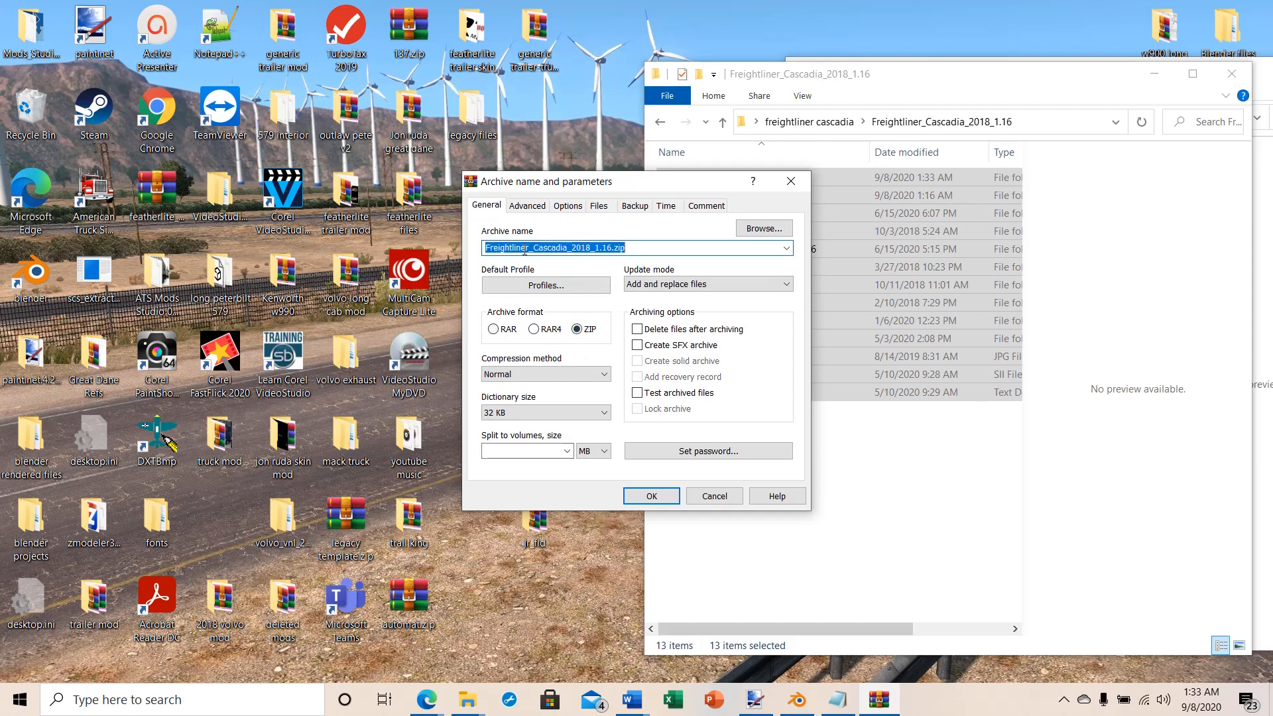
{"action": "type", "text": "freightliner_test"}
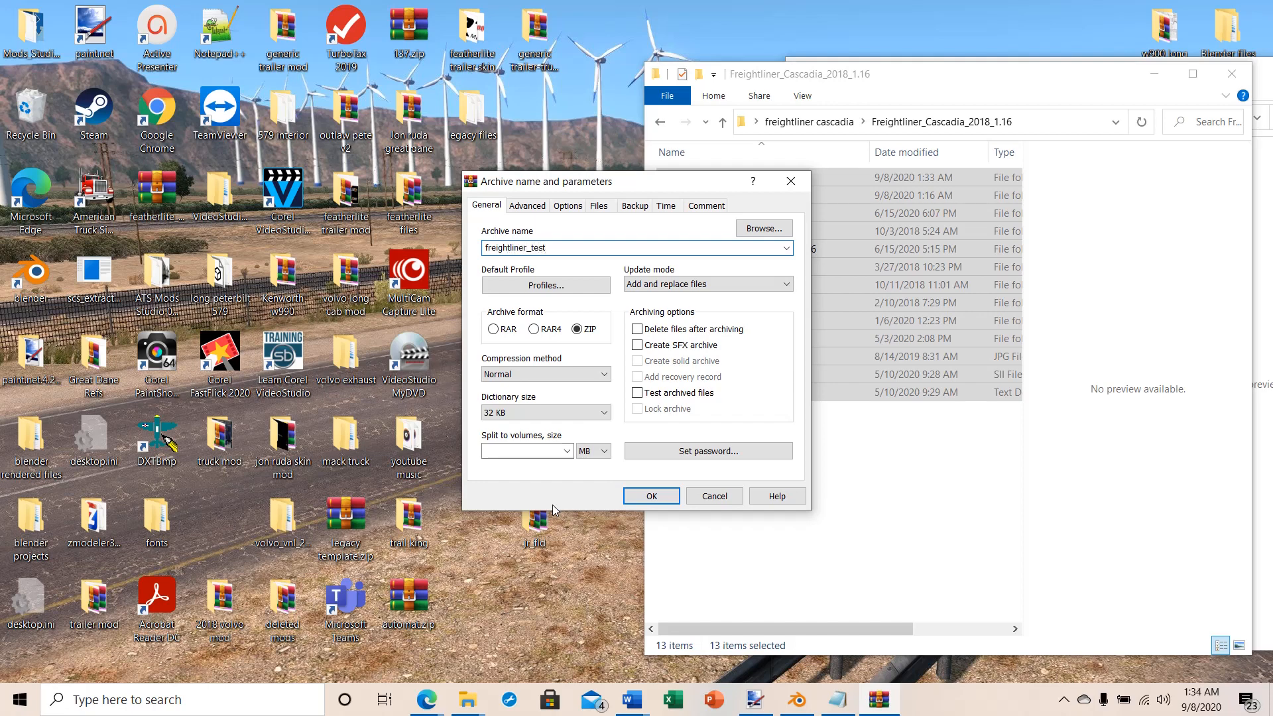
{"action": "type", "text": ".scs"}
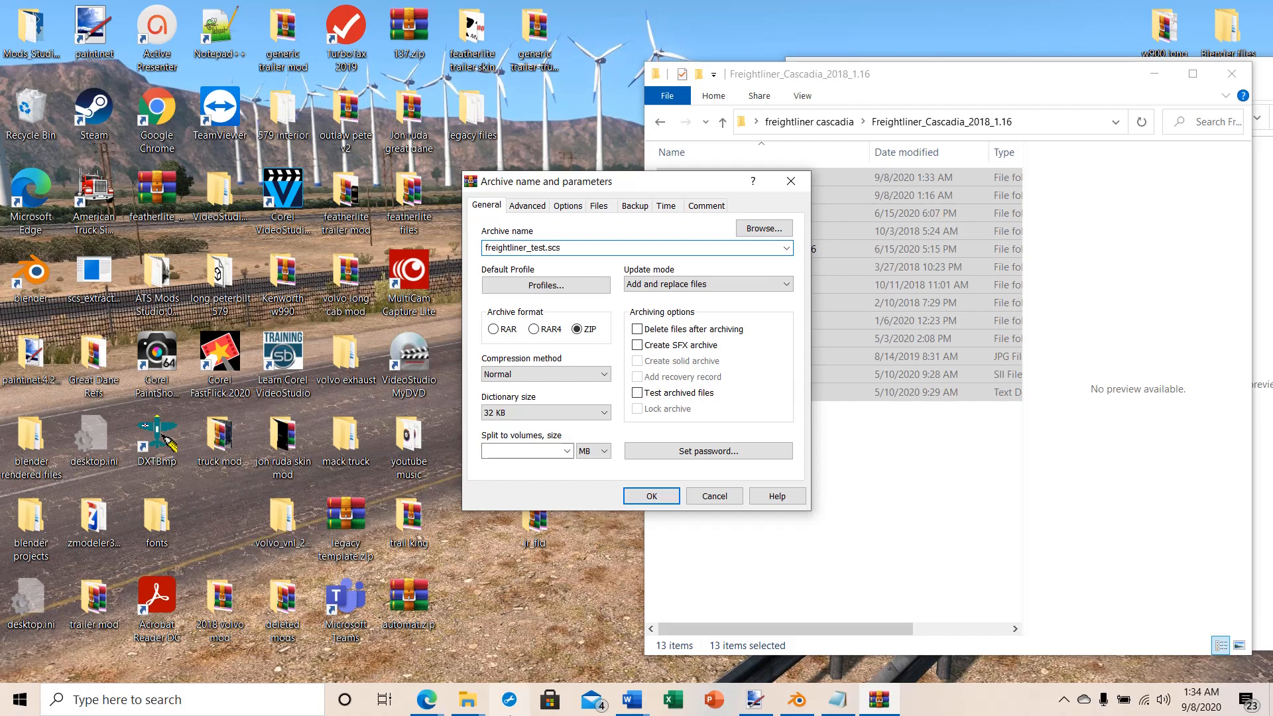
{"action": "left_click", "coordinate": [641, 501]}
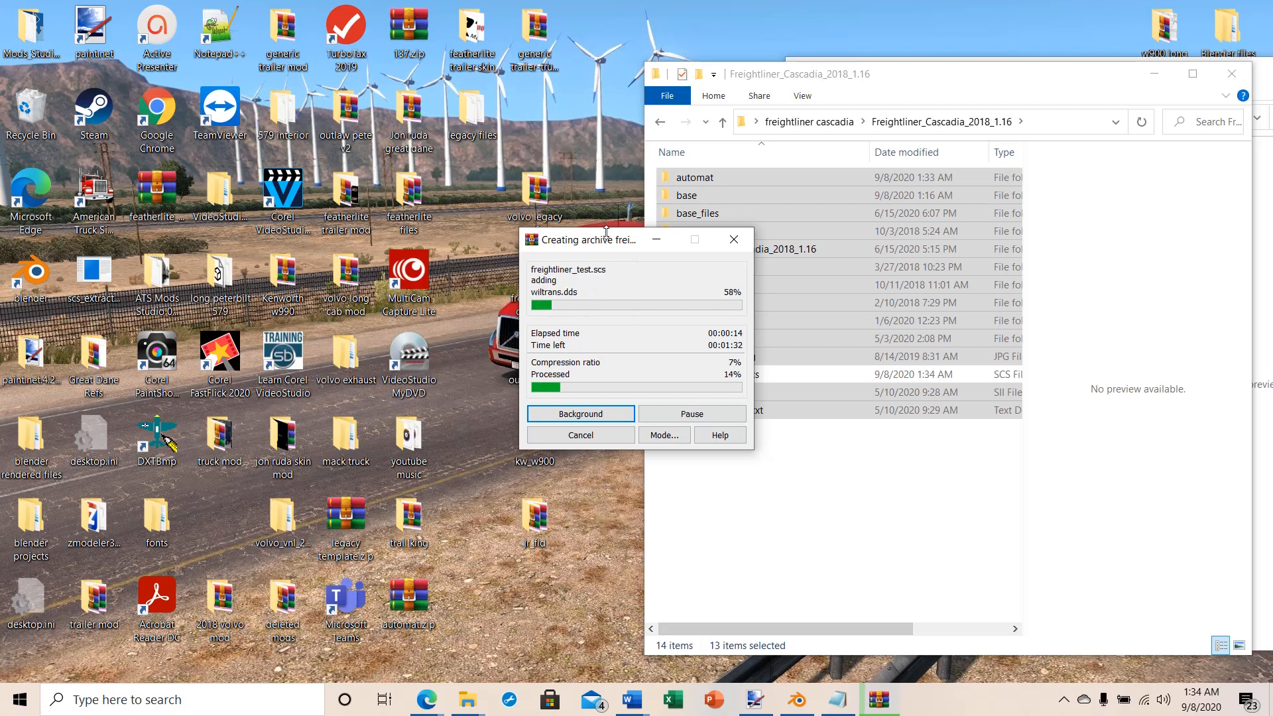
{"action": "left_click_drag", "start_coordinate": [606, 232], "coordinate": [417, 212]}
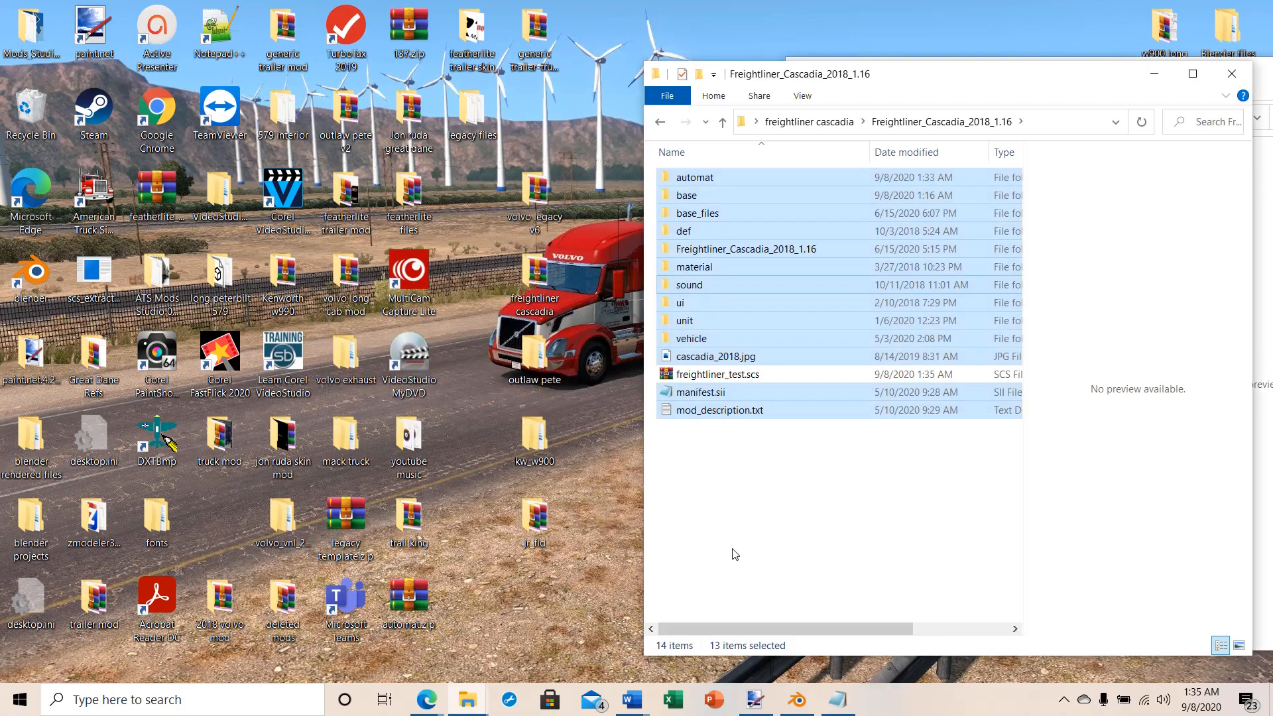
{"action": "left_click", "coordinate": [734, 553]}
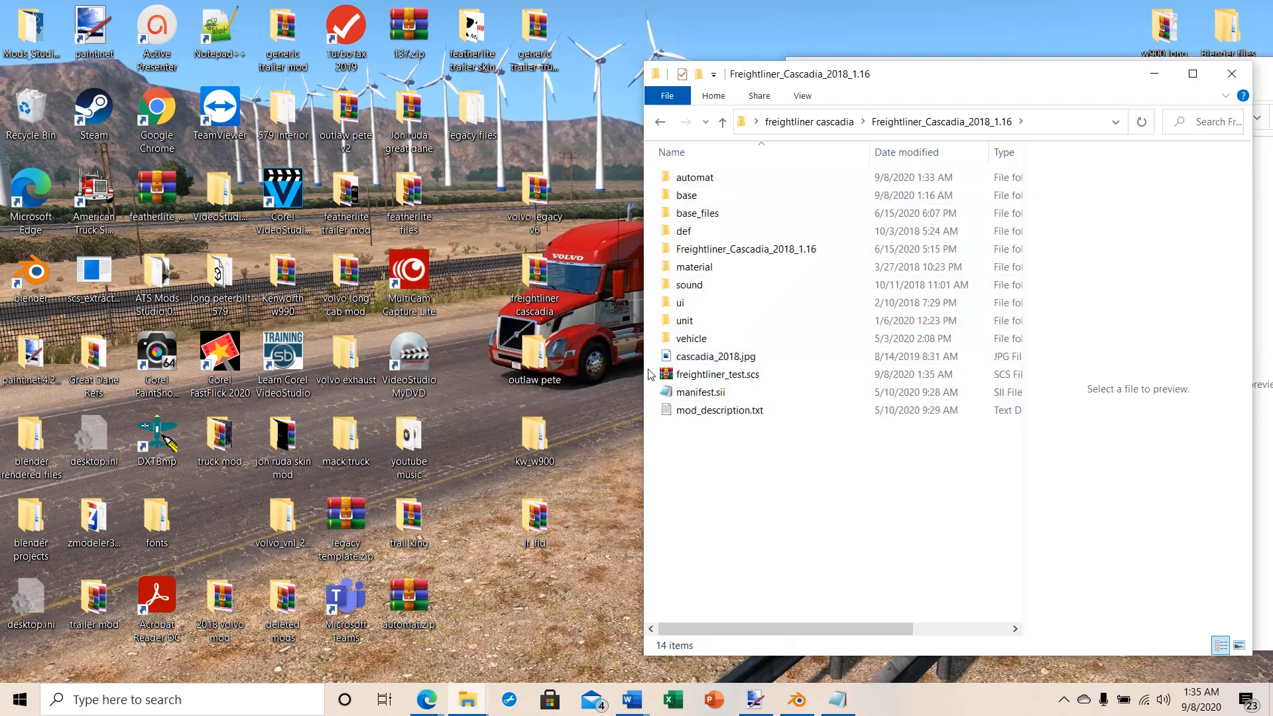
Step: Copy freightliner_test.scs into the American Truck Simulator mod folder, replacing the existing file
{"action": "right_click", "coordinate": [687, 375]}
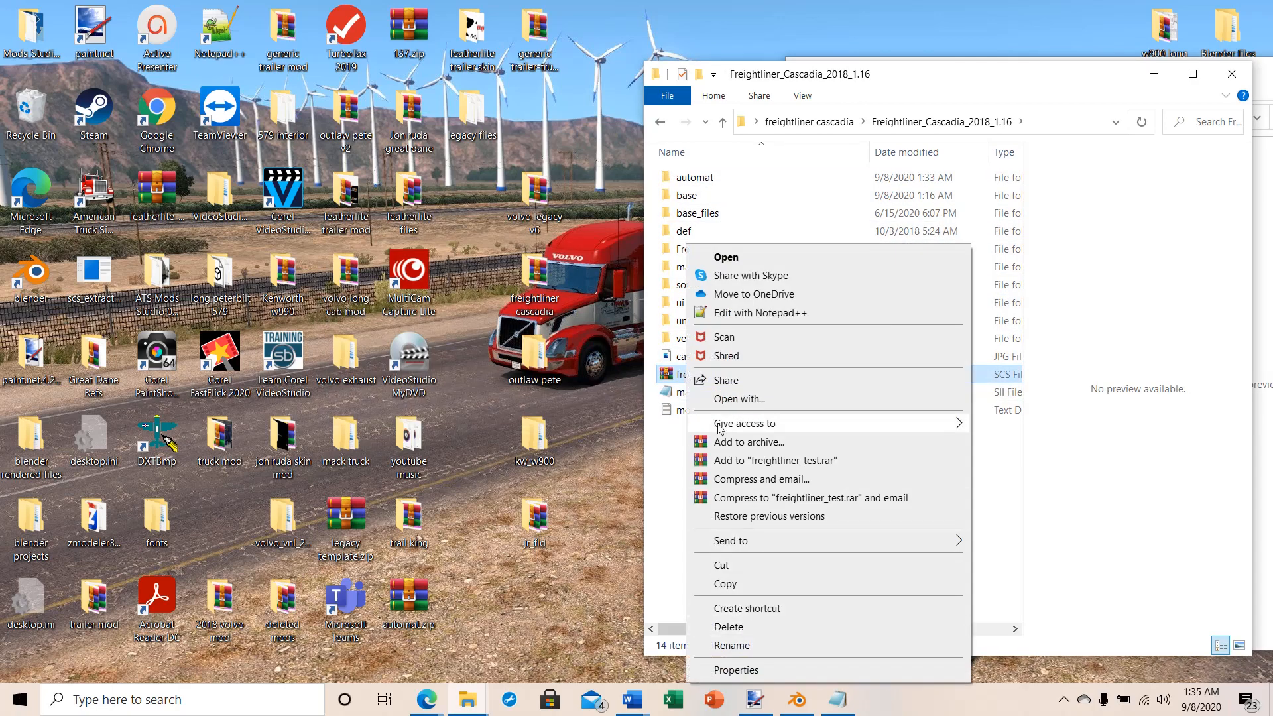
{"action": "left_click", "coordinate": [732, 590]}
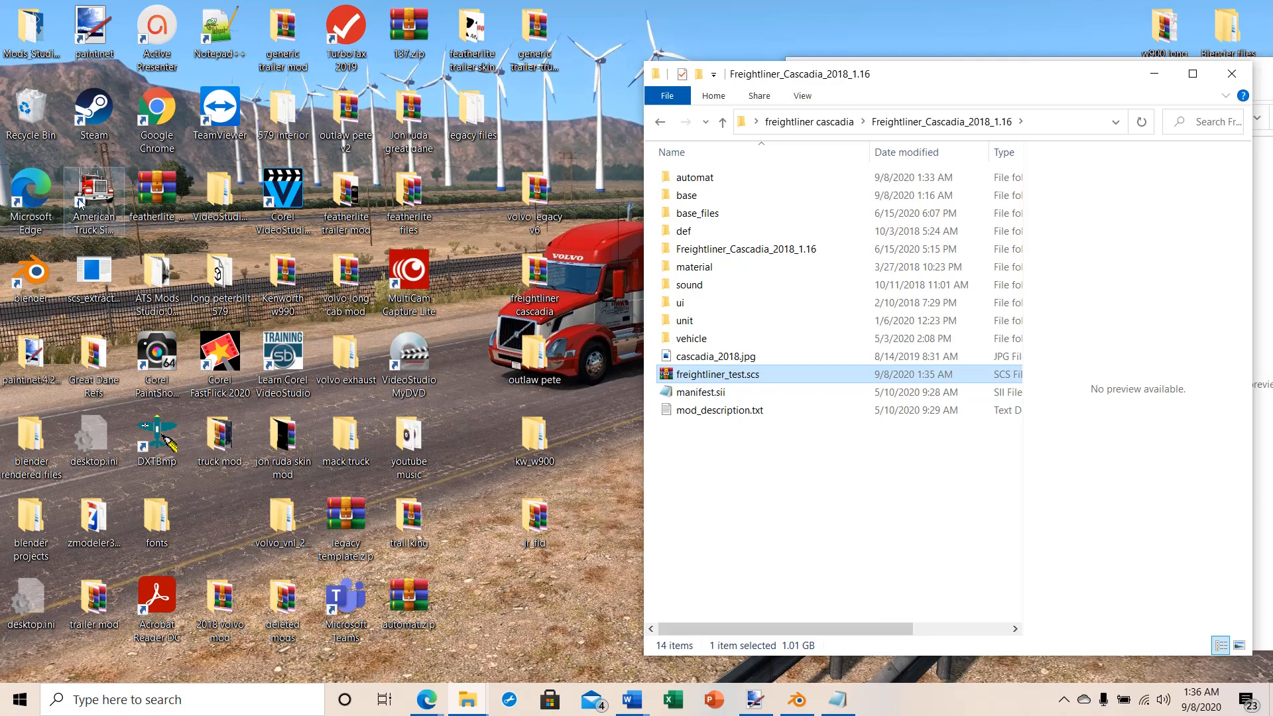
{"action": "right_click", "coordinate": [694, 376]}
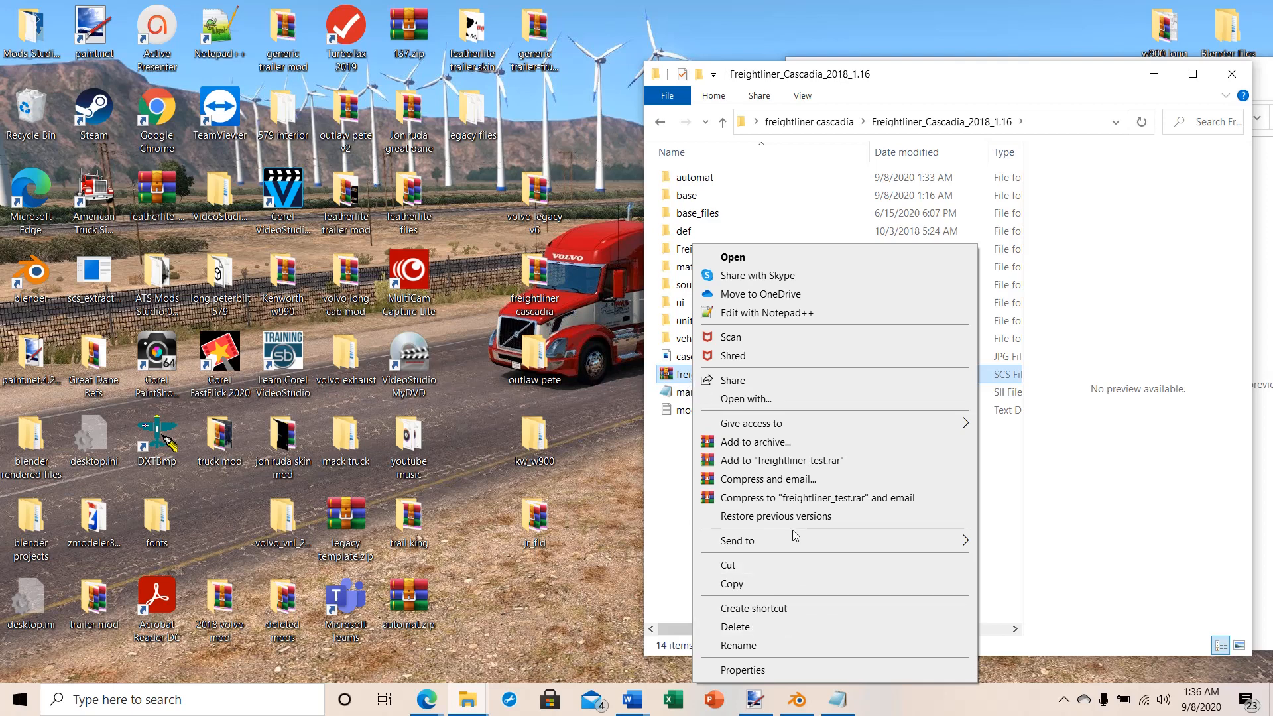
{"action": "left_click", "coordinate": [733, 584]}
{"action": "left_click", "coordinate": [466, 705]}
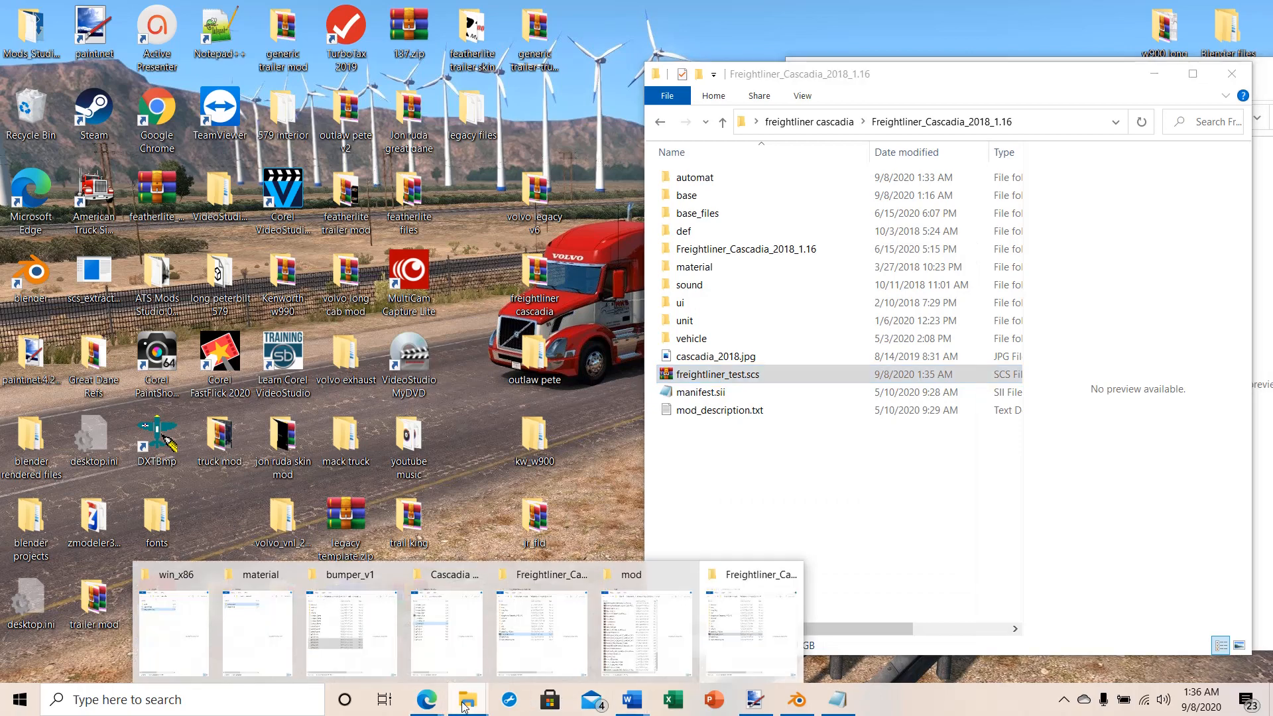
{"action": "left_click", "coordinate": [646, 629]}
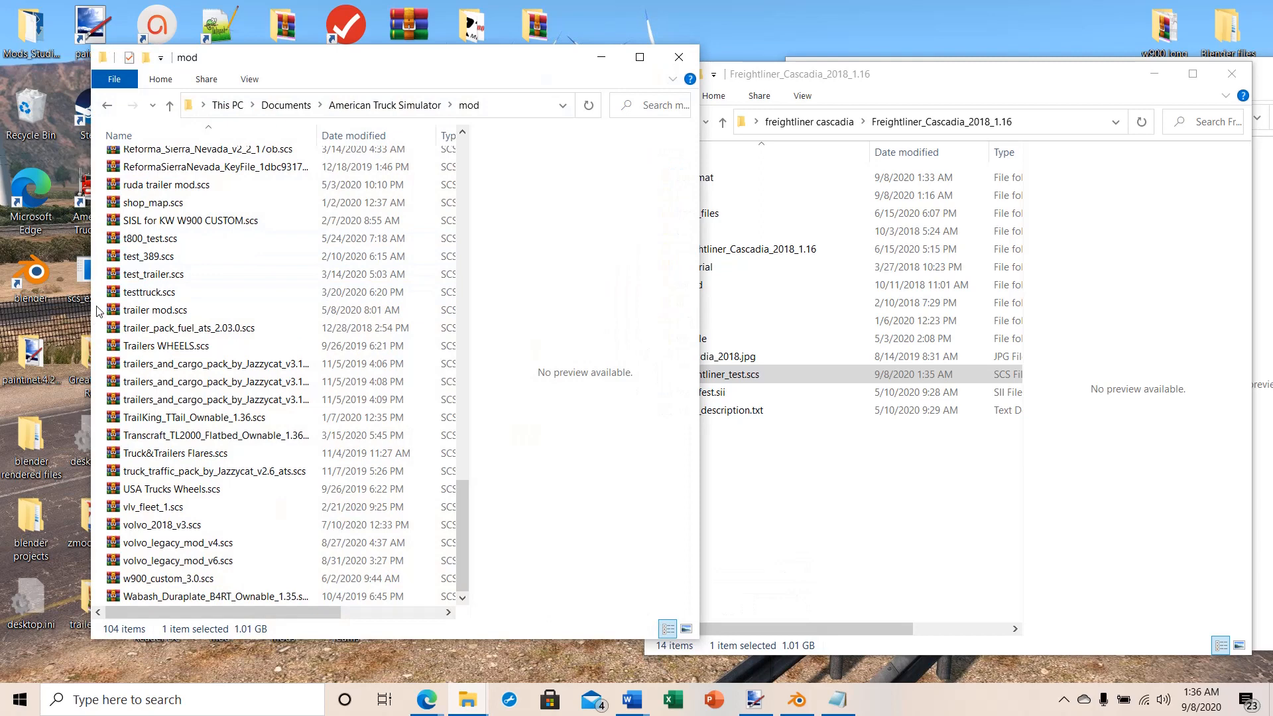
{"action": "right_click", "coordinate": [97, 311]}
{"action": "left_click", "coordinate": [143, 425]}
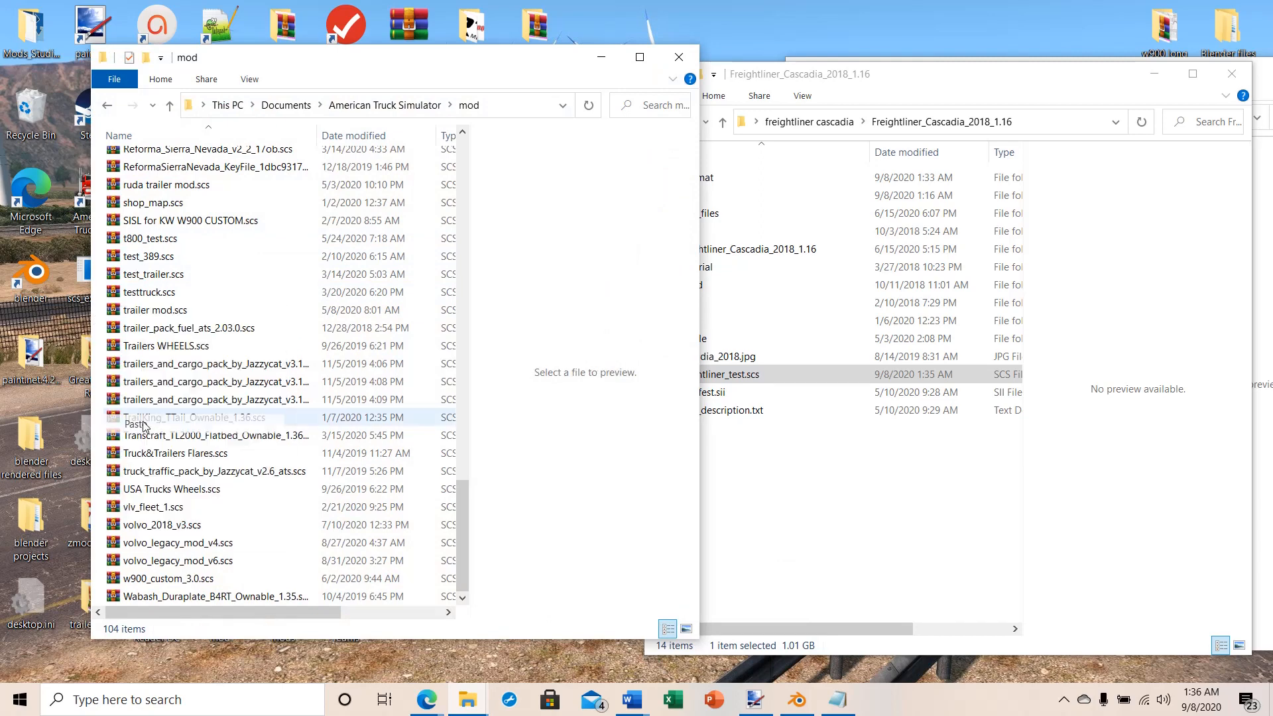
{"action": "left_click", "coordinate": [582, 293]}
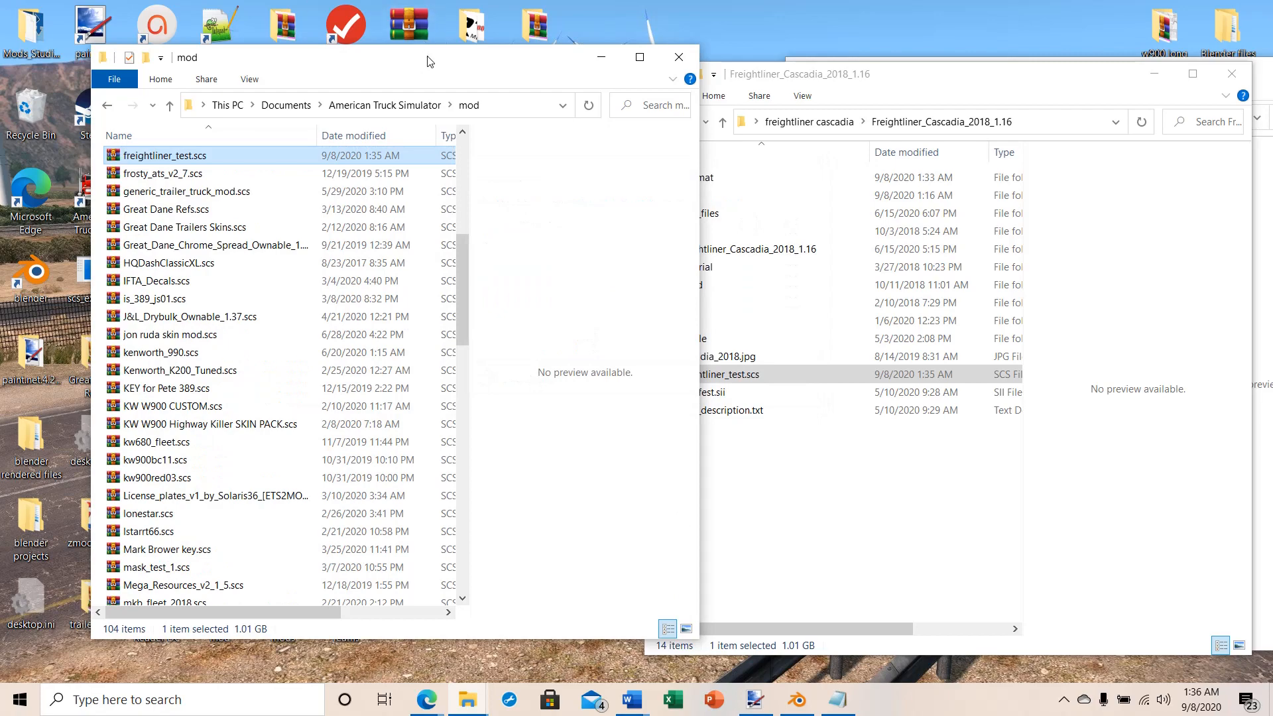
Step: Launch American Truck Simulator from the desktop and open its Truck Browser
{"action": "left_click_drag", "start_coordinate": [427, 61], "coordinate": [924, 65]}
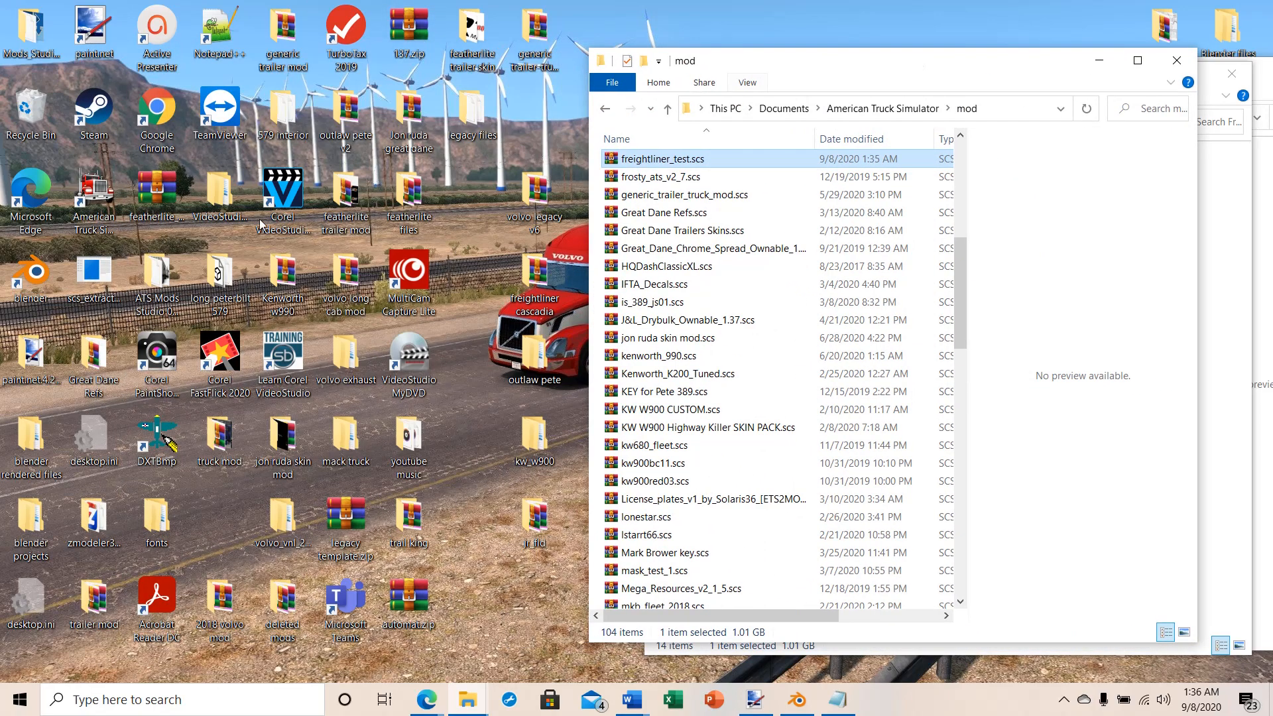
{"action": "double_click", "coordinate": [85, 201]}
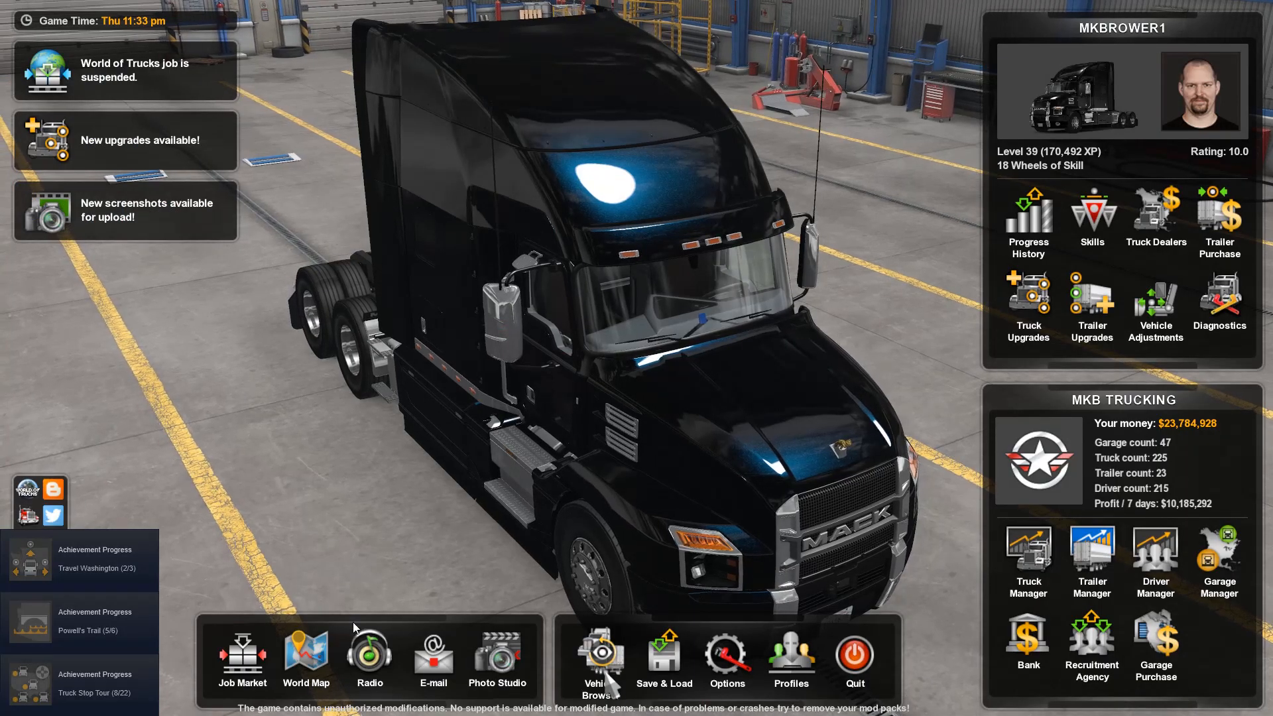
{"action": "left_click", "coordinate": [603, 663]}
{"action": "left_click", "coordinate": [540, 390]}
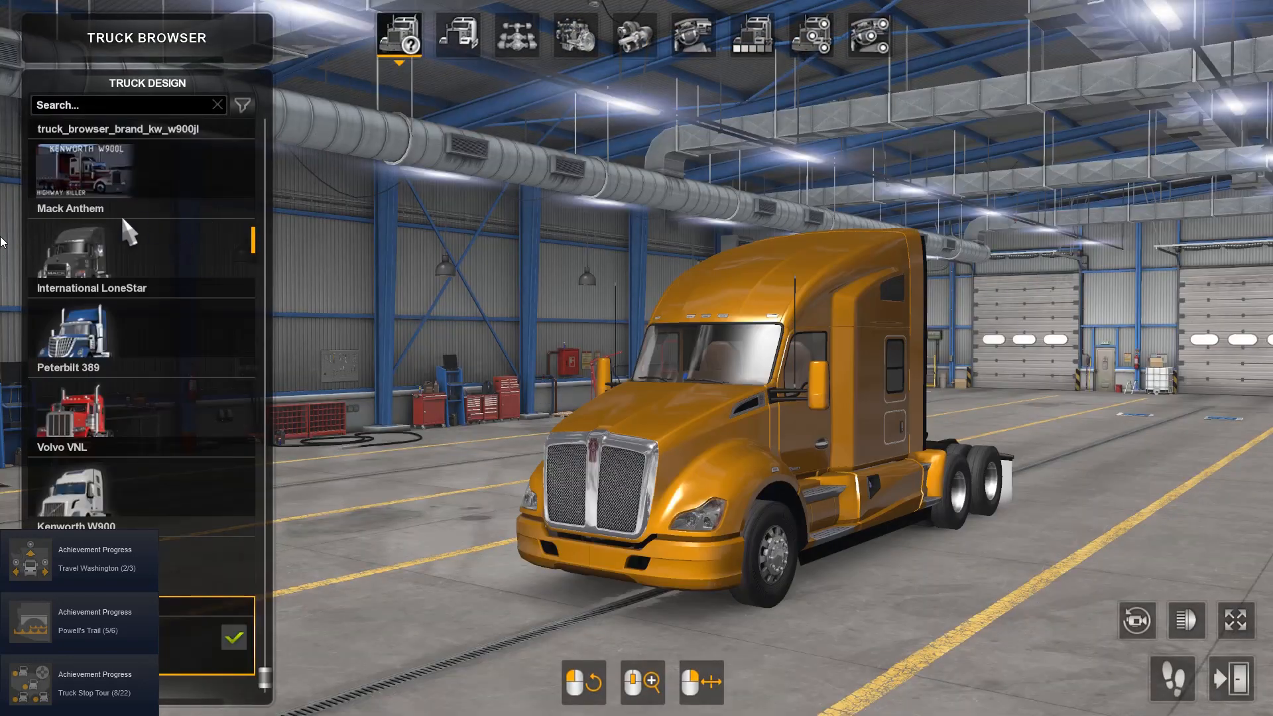
Step: Load the Freightliner Cascadia truck design and inspect its day cab from the front and side
{"action": "scroll", "coordinate": [122, 219], "scroll_direction": "up", "scroll_amount": 10}
{"action": "left_click", "coordinate": [89, 176]}
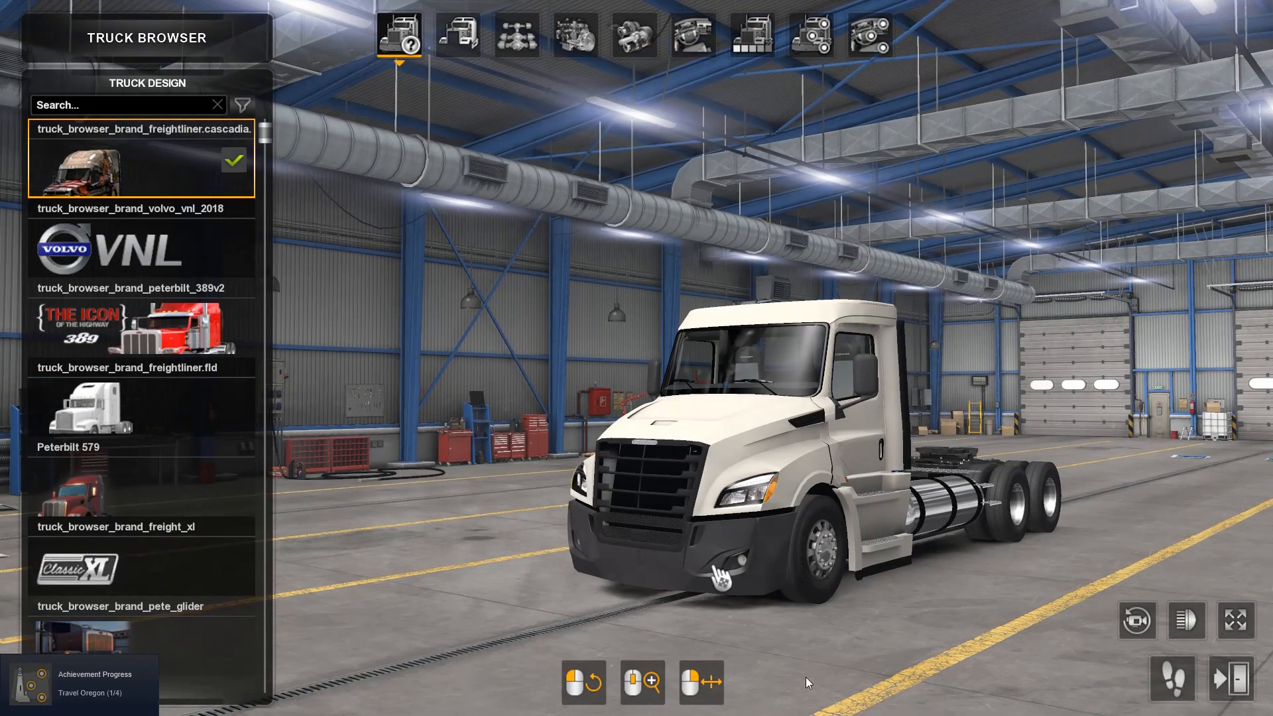
{"action": "left_click_drag", "start_coordinate": [801, 637], "coordinate": [456, 668]}
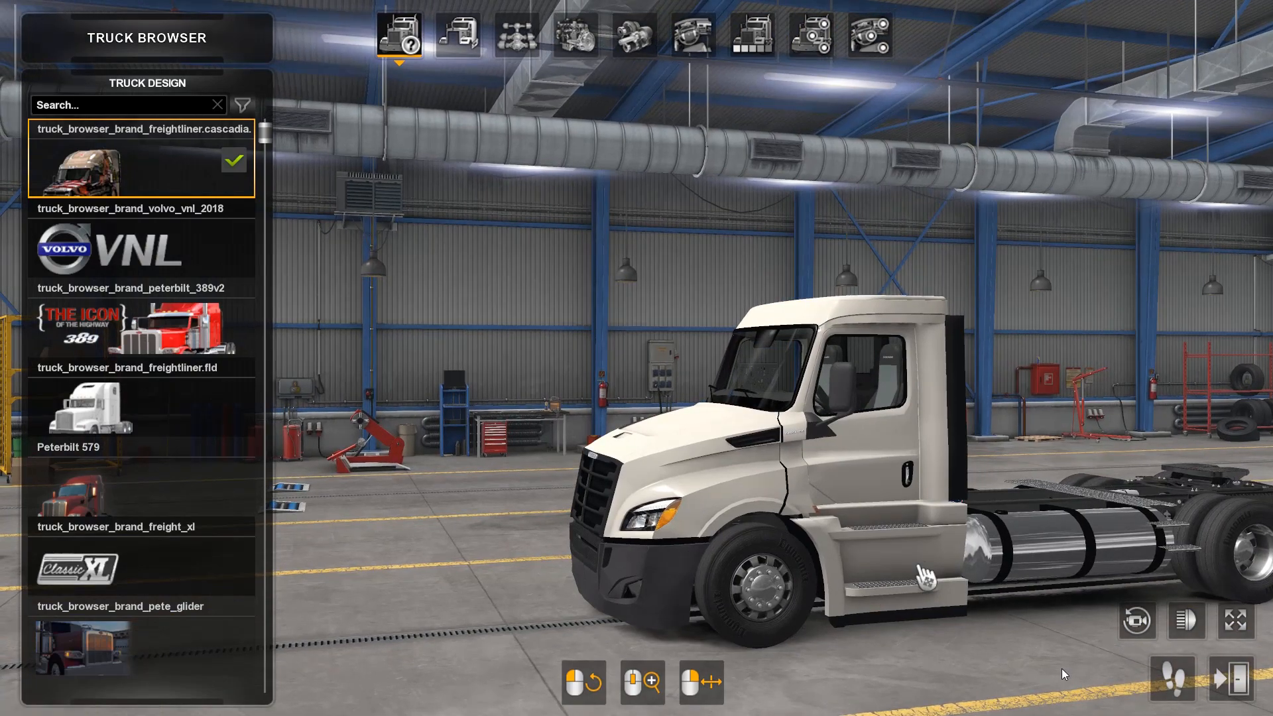
{"action": "left_click_drag", "start_coordinate": [1027, 667], "coordinate": [963, 685]}
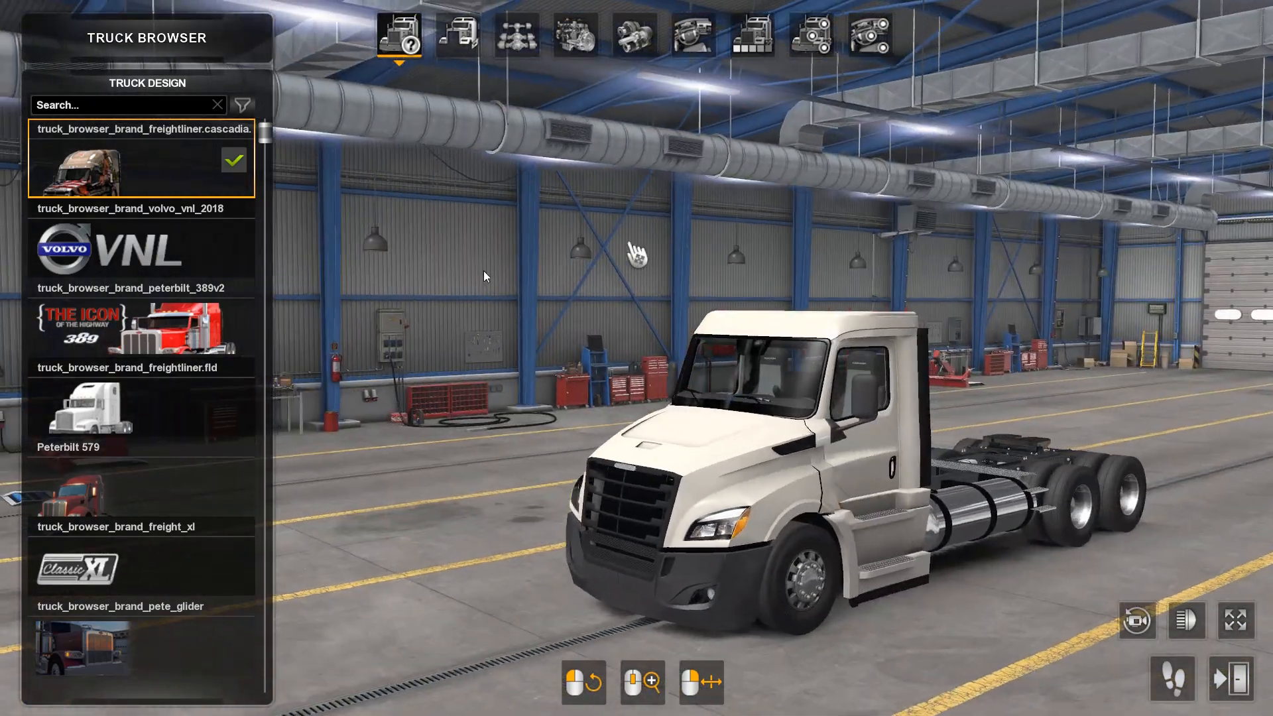
Step: Fit the XT Cab on the Cascadia and inspect the cabin's exterior
{"action": "left_click", "coordinate": [457, 34]}
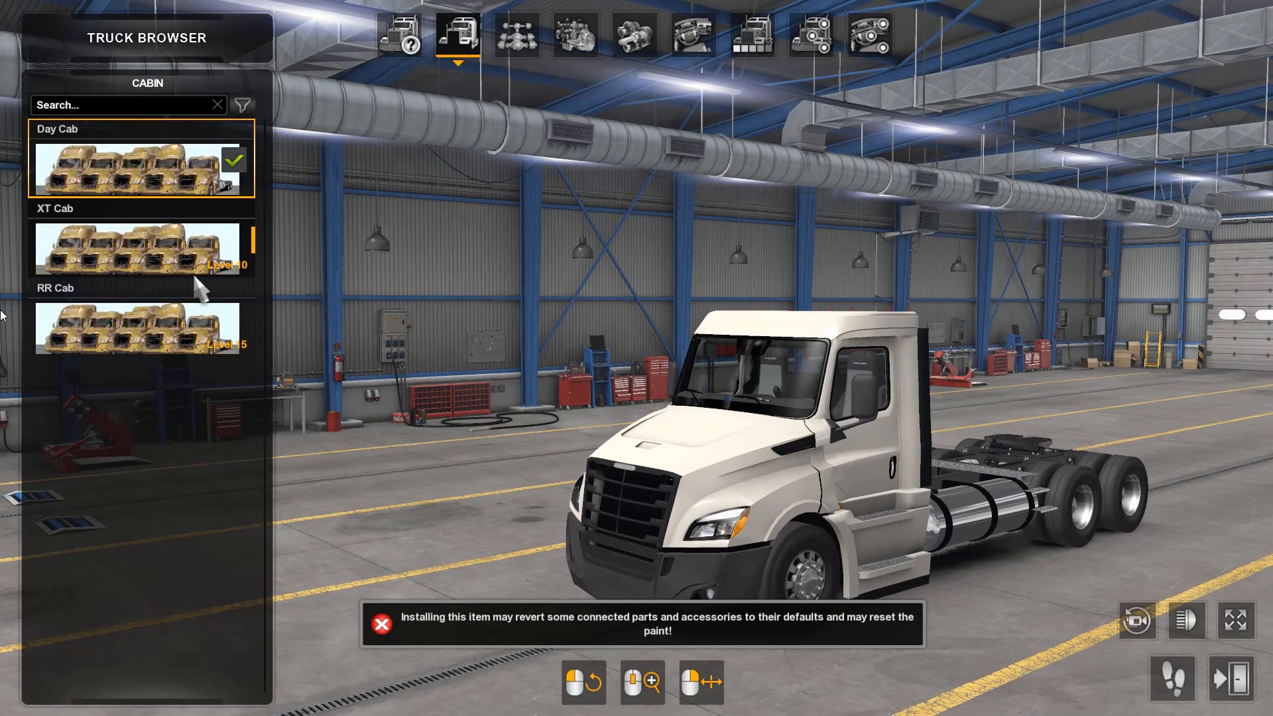
{"action": "left_click", "coordinate": [111, 264]}
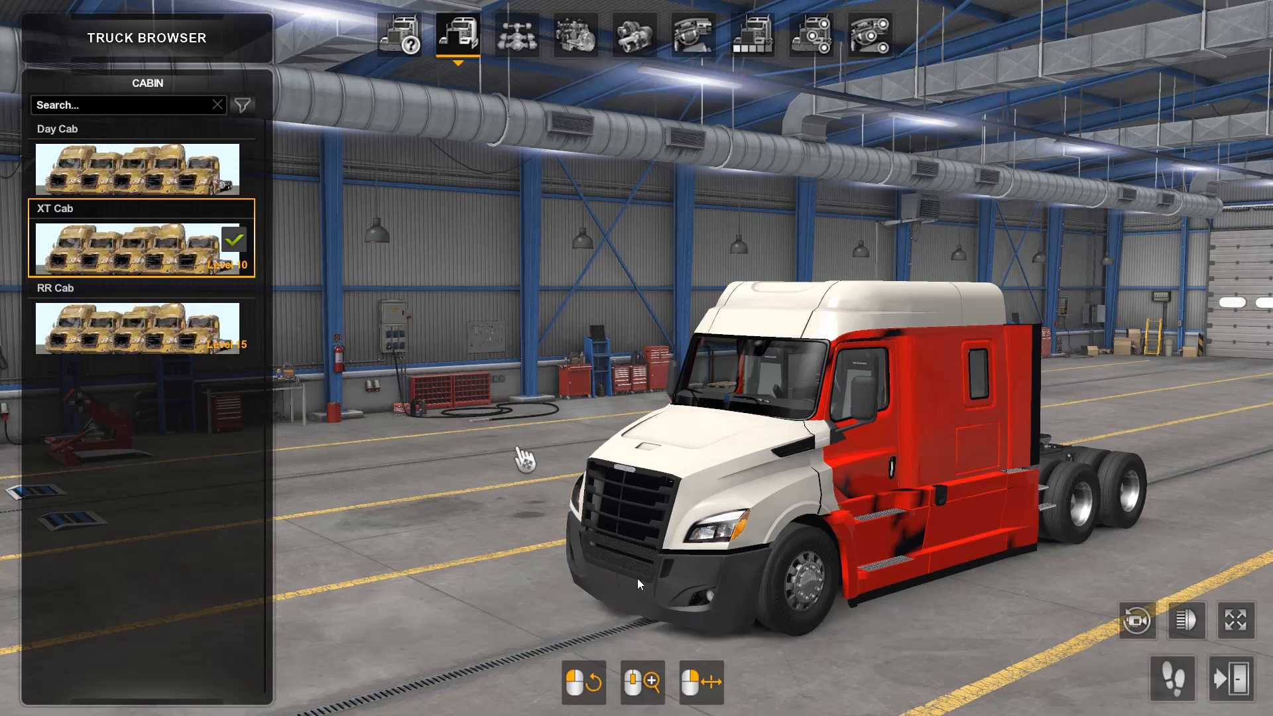
{"action": "mouse_move", "coordinate": [638, 583]}
{"action": "left_mouse_down"}
{"action": "mouse_move", "coordinate": [459, 654]}
{"action": "mouse_move", "coordinate": [293, 630]}
{"action": "mouse_move", "coordinate": [398, 618]}
{"action": "mouse_move", "coordinate": [968, 628]}
{"action": "left_mouse_up"}
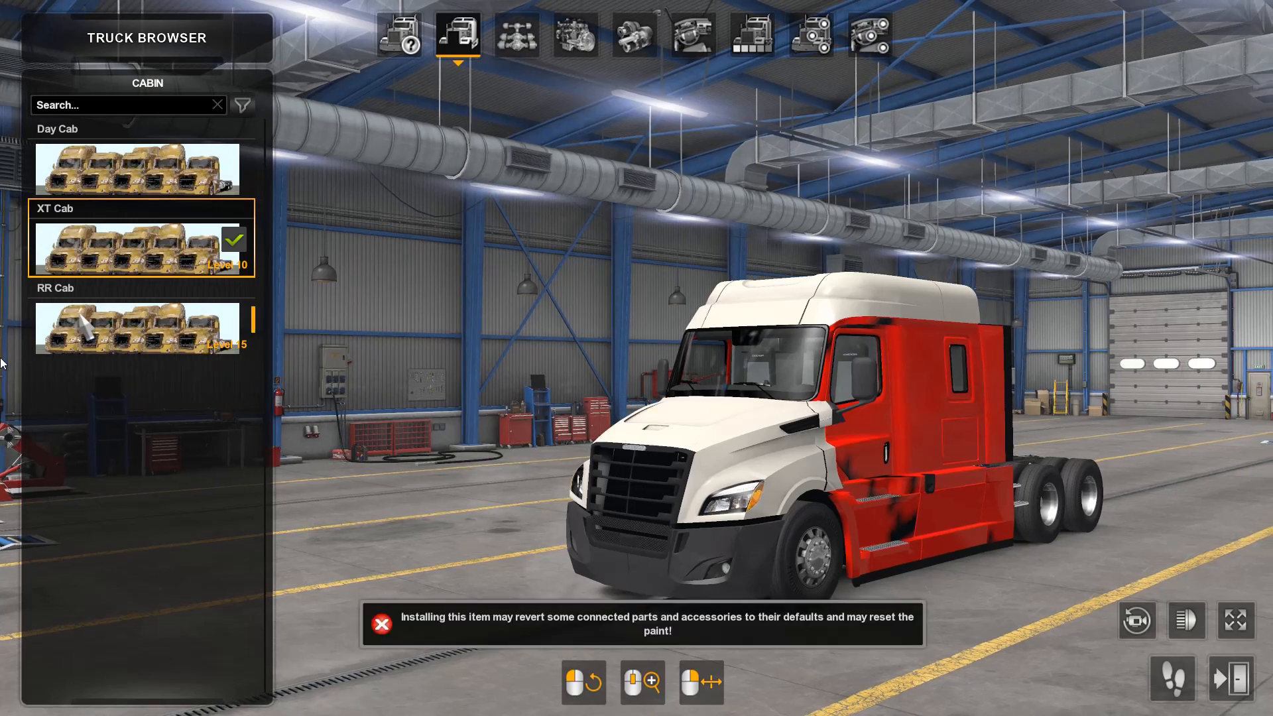
Step: Fit the Day Cab and the RR Cab in turn on the Cascadia, and inspect the RR Cab from both front corners
{"action": "left_click", "coordinate": [80, 169]}
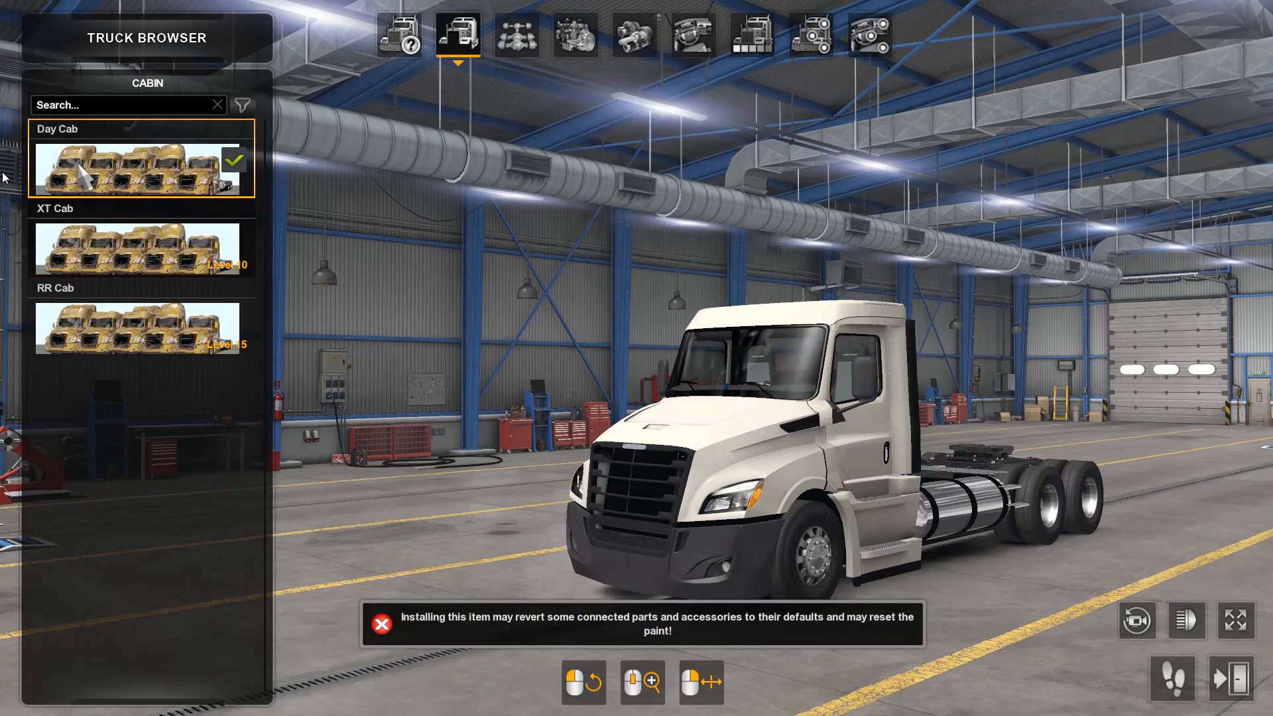
{"action": "left_click", "coordinate": [93, 342]}
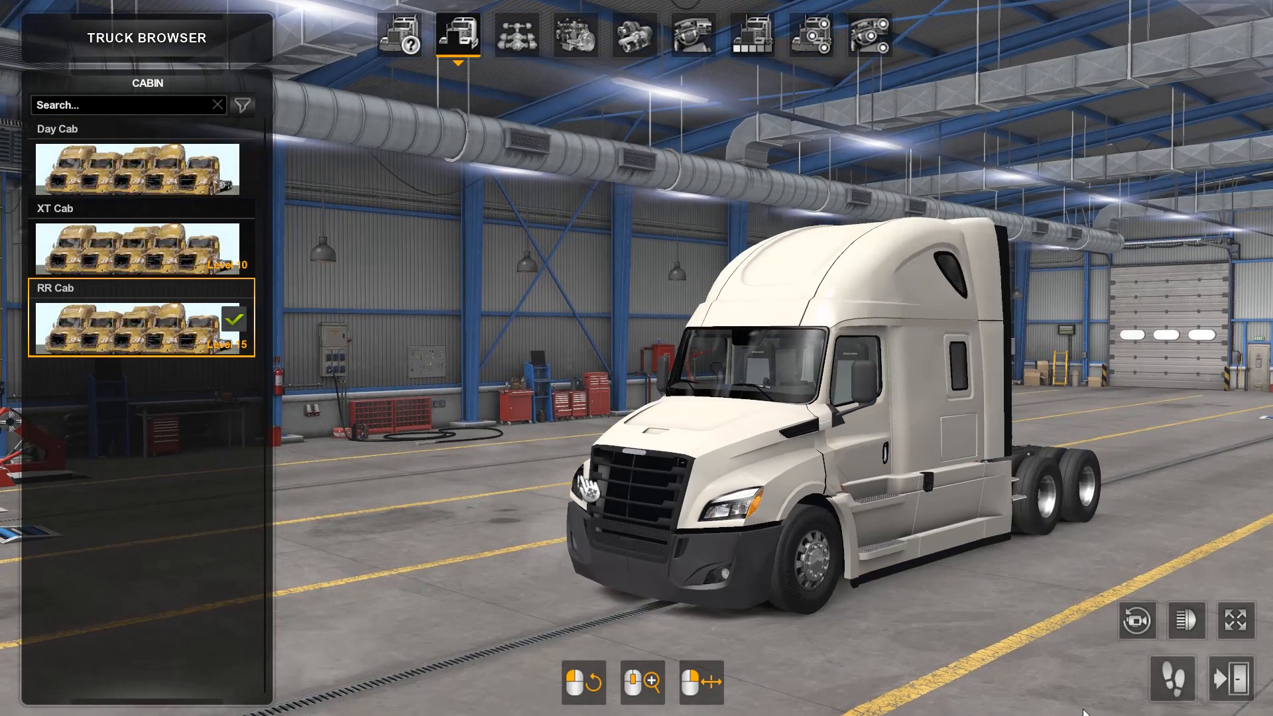
{"action": "left_click_drag", "start_coordinate": [941, 630], "coordinate": [749, 597]}
{"action": "left_click_drag", "start_coordinate": [928, 331], "coordinate": [1258, 321]}
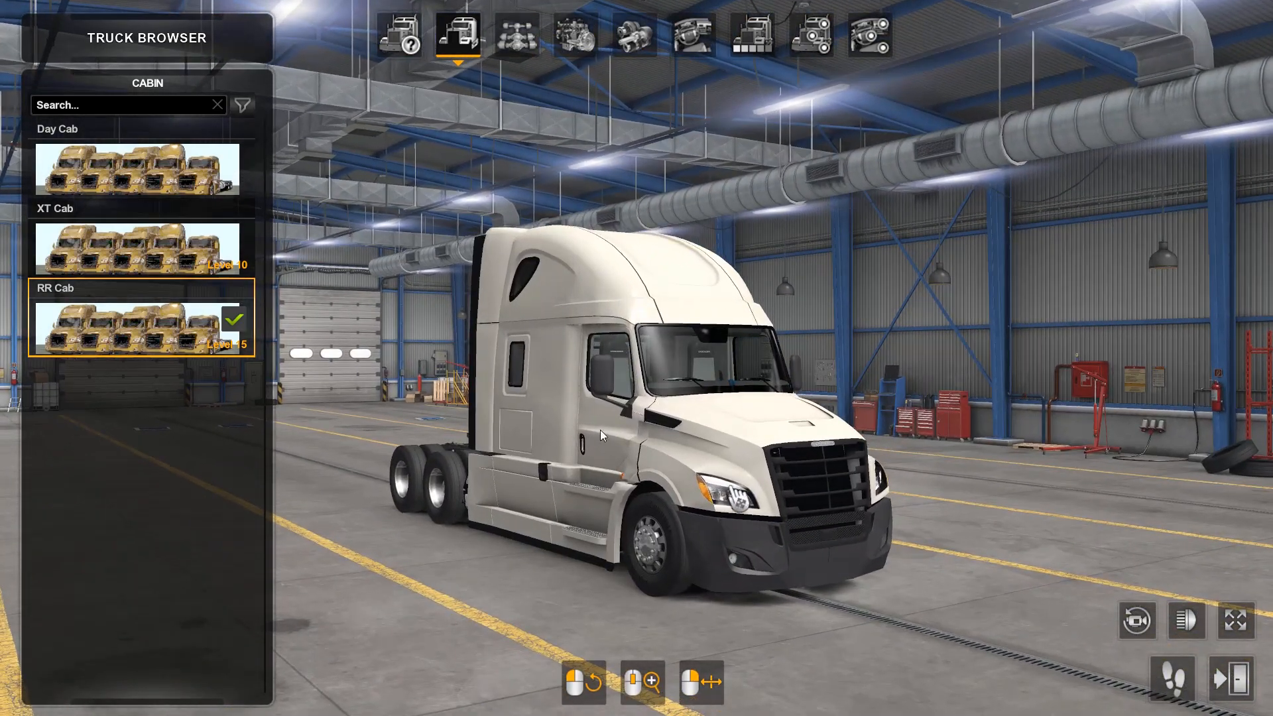
{"action": "left_click_drag", "start_coordinate": [724, 524], "coordinate": [613, 477]}
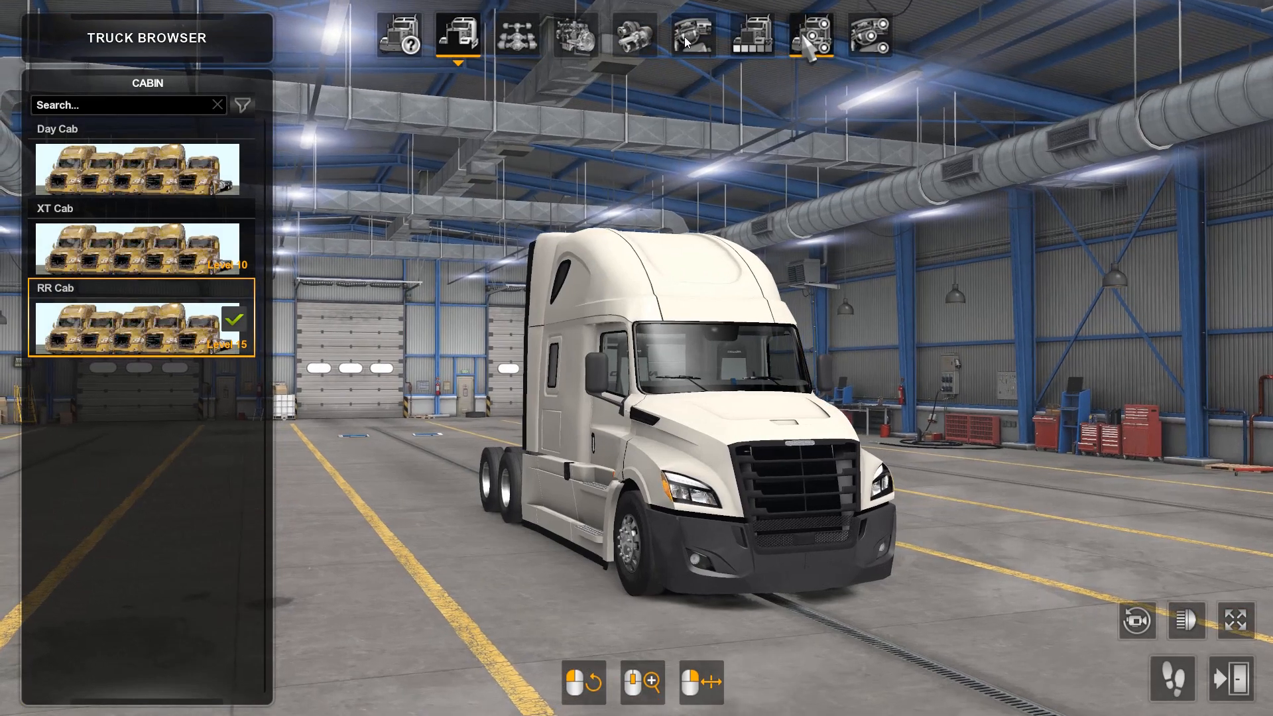
Step: Preview the Bumper Paint, Bumper Paint + Plastic and Bumper Plastic accessories on the truck one after another
{"action": "left_click", "coordinate": [812, 36]}
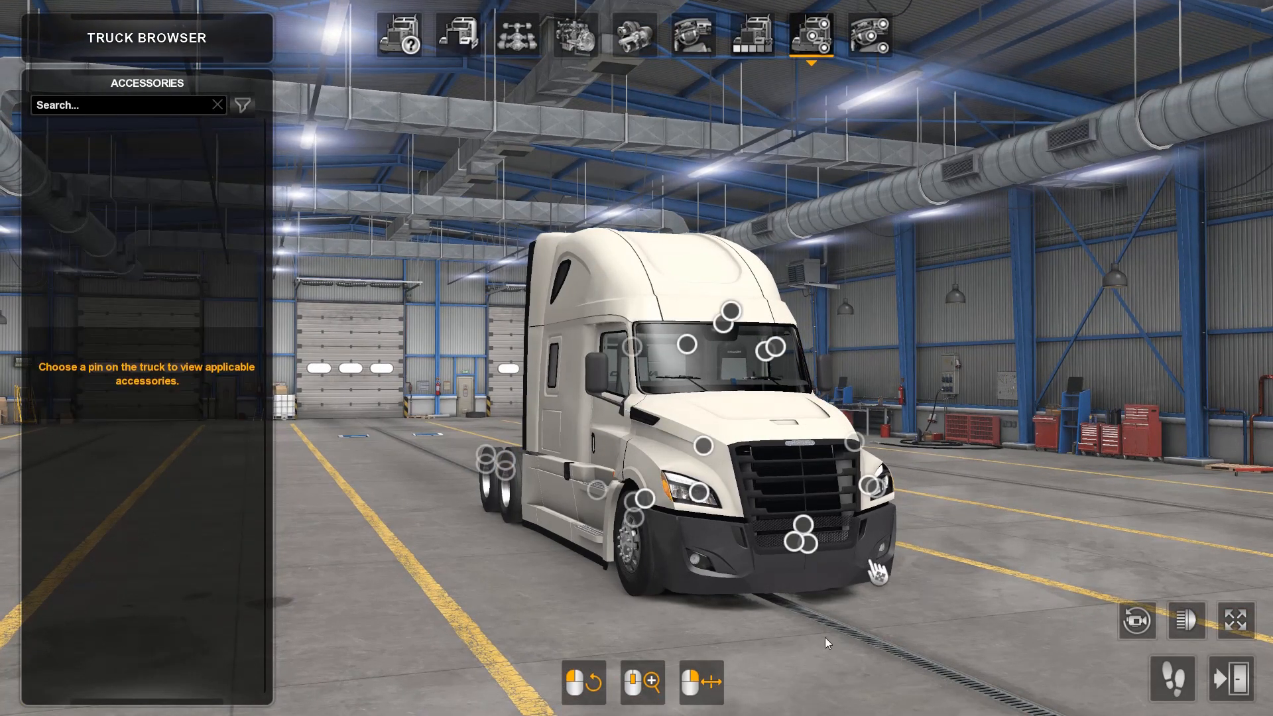
{"action": "left_click", "coordinate": [792, 545]}
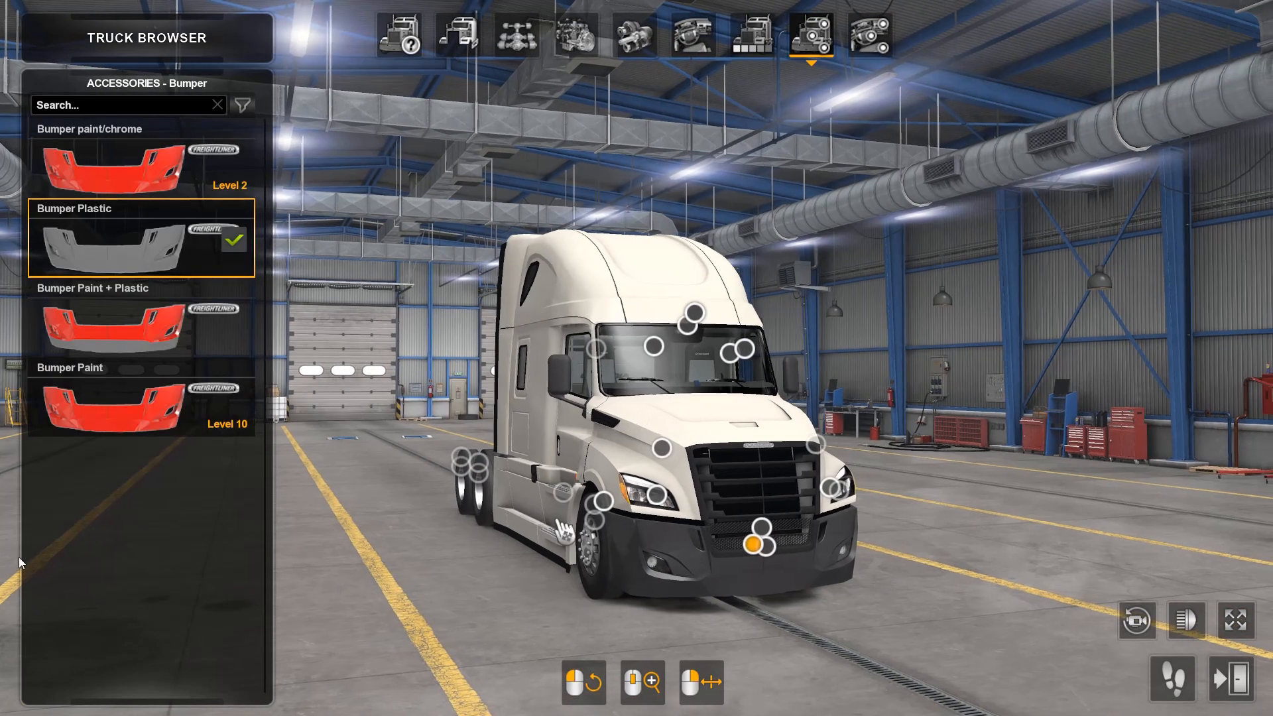
{"action": "left_click", "coordinate": [56, 424]}
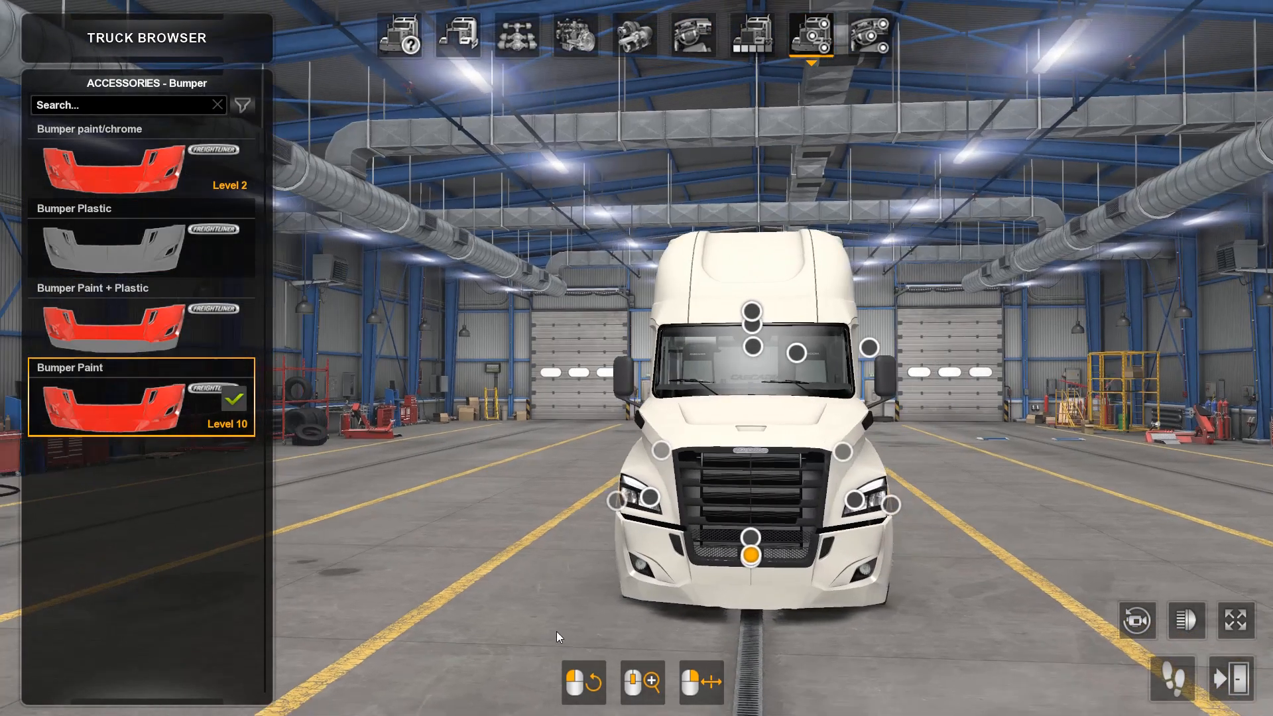
{"action": "left_click_drag", "start_coordinate": [556, 631], "coordinate": [427, 612]}
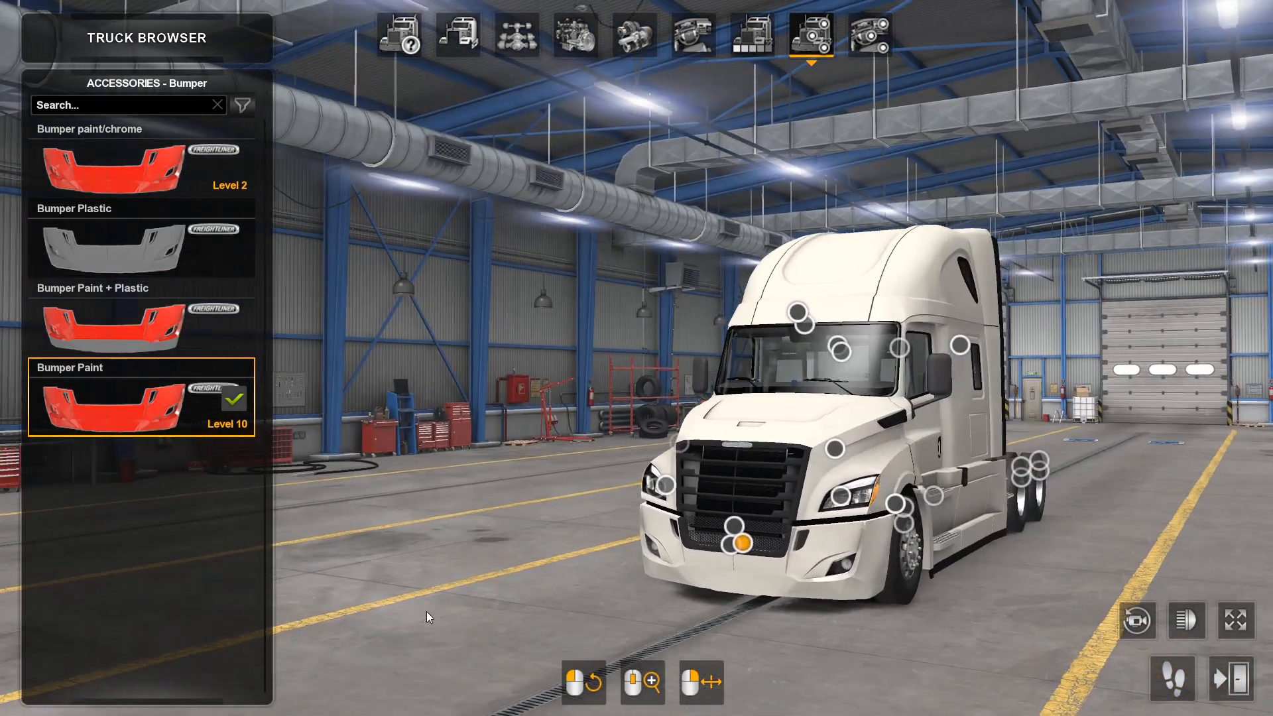
{"action": "left_click", "coordinate": [159, 348]}
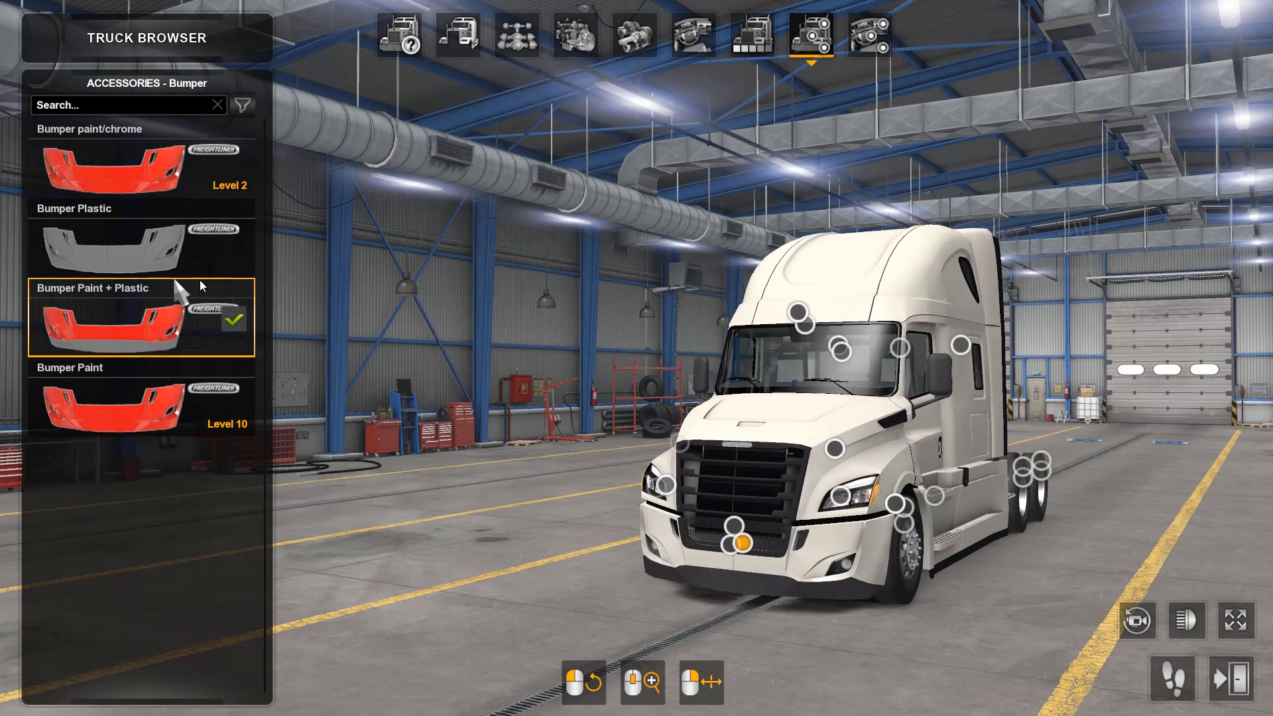
{"action": "left_click", "coordinate": [166, 260]}
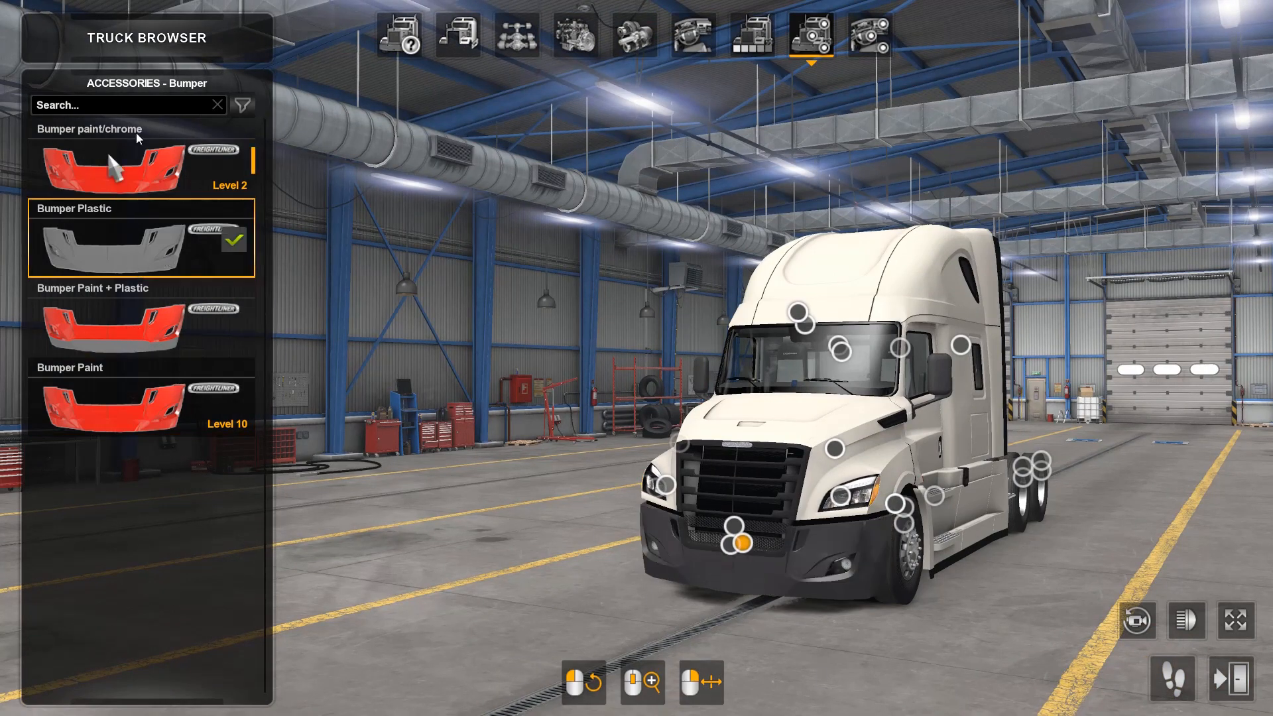
Step: Fit the Bumper paint/chrome accessory and inspect the front of the truck from both sides
{"action": "left_click", "coordinate": [112, 174]}
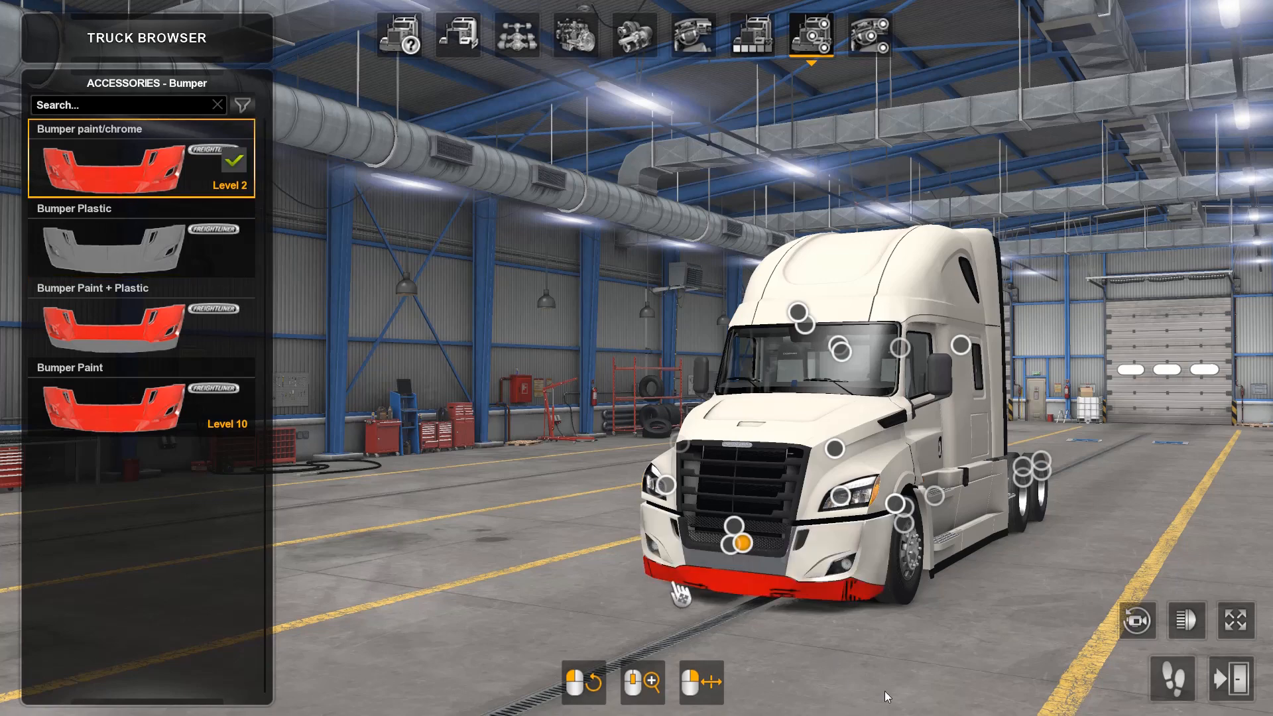
{"action": "left_click_drag", "start_coordinate": [1088, 642], "coordinate": [588, 664]}
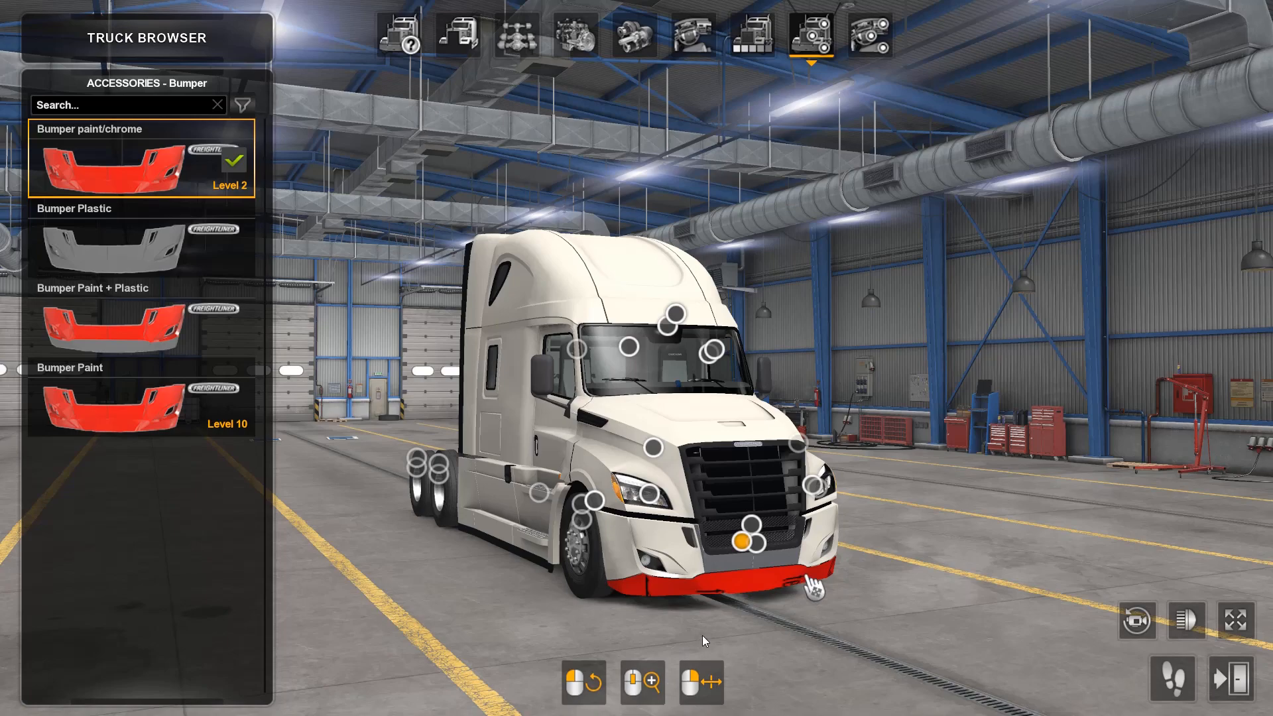
{"action": "left_click_drag", "start_coordinate": [702, 634], "coordinate": [126, 635]}
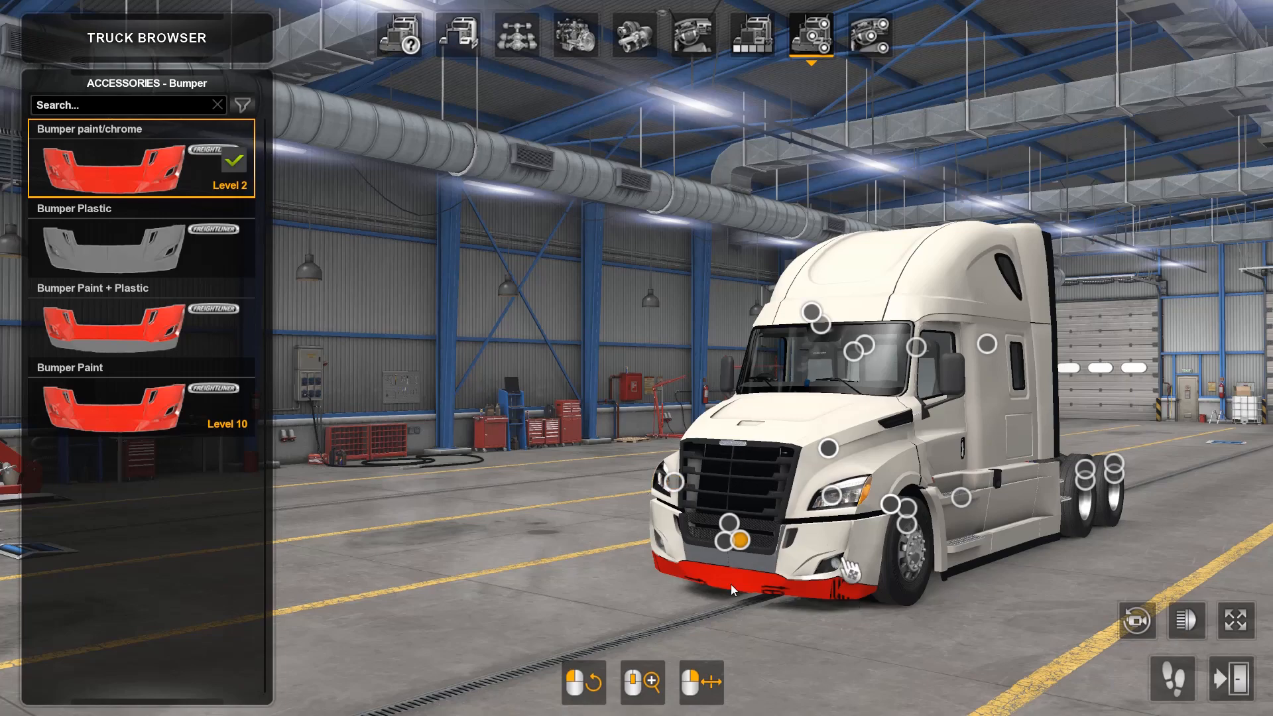
{"action": "left_click_drag", "start_coordinate": [743, 654], "coordinate": [1246, 611]}
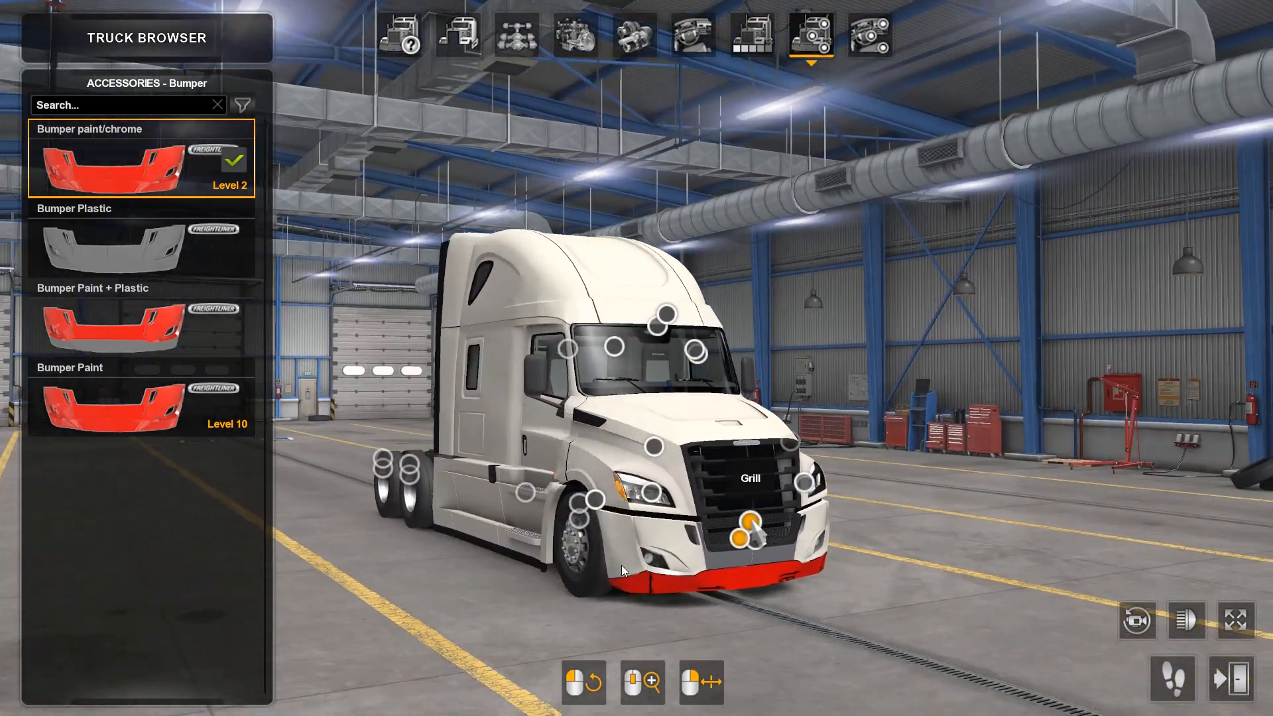
Step: Try the Cascadia Chrome and Cascadia Chrome with black Freightliner grills, inspecting the second from several front angles
{"action": "left_click", "coordinate": [750, 522]}
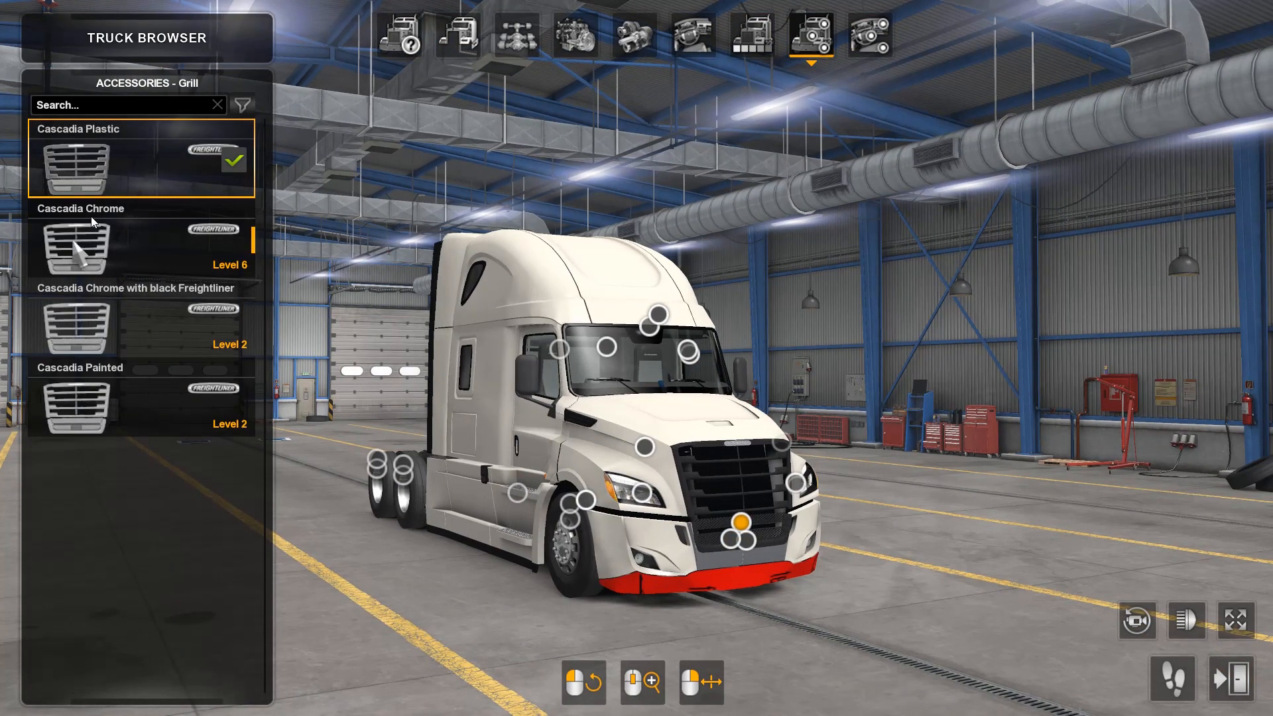
{"action": "left_click", "coordinate": [76, 245]}
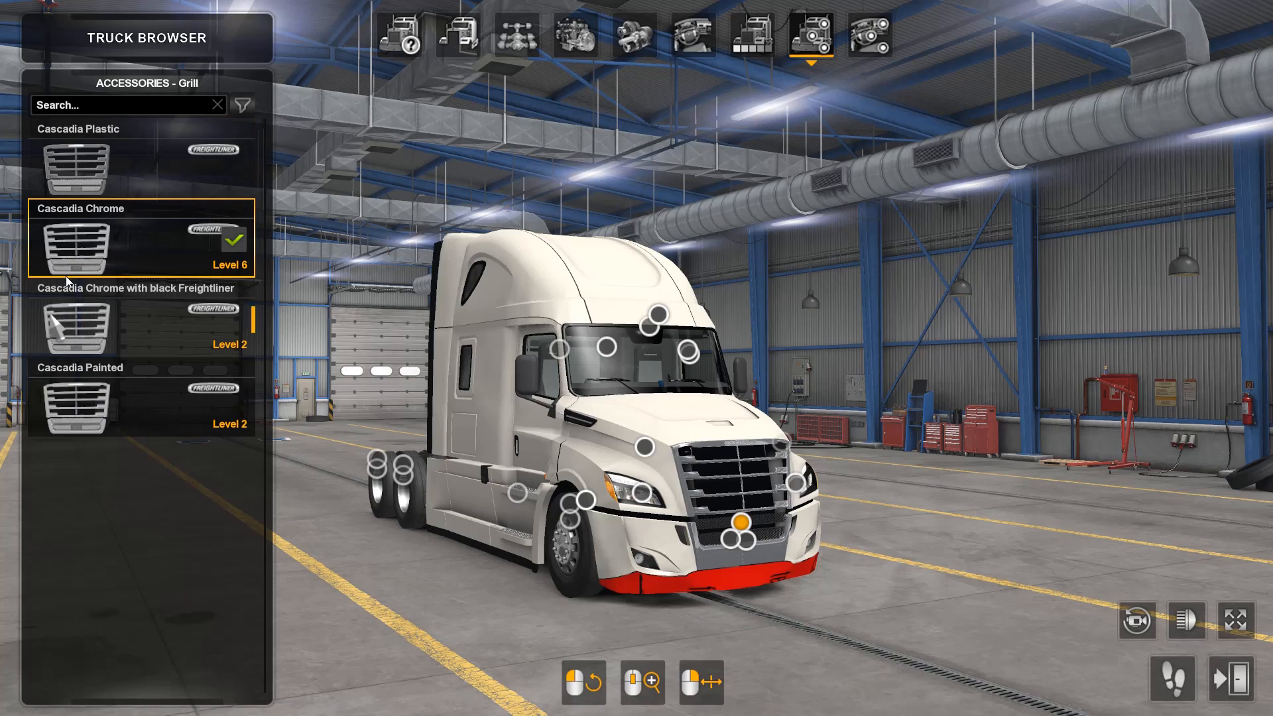
{"action": "left_click", "coordinate": [101, 310]}
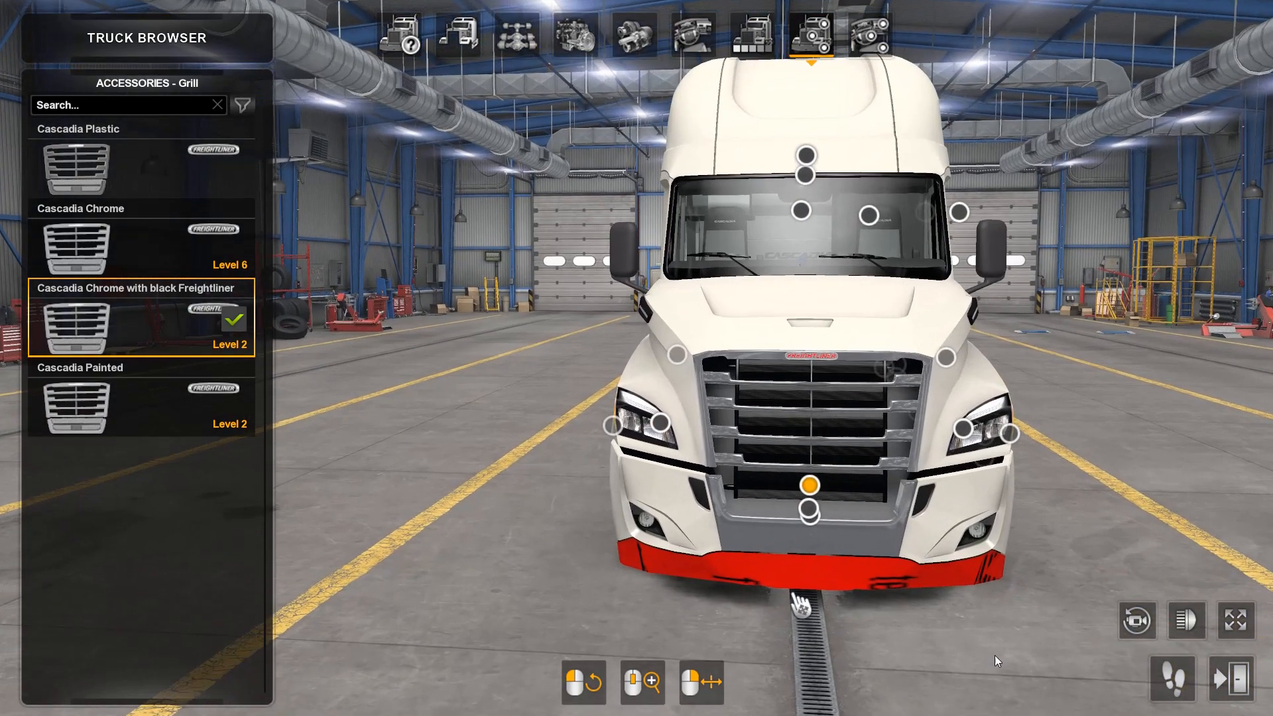
{"action": "left_click_drag", "start_coordinate": [972, 618], "coordinate": [1218, 649]}
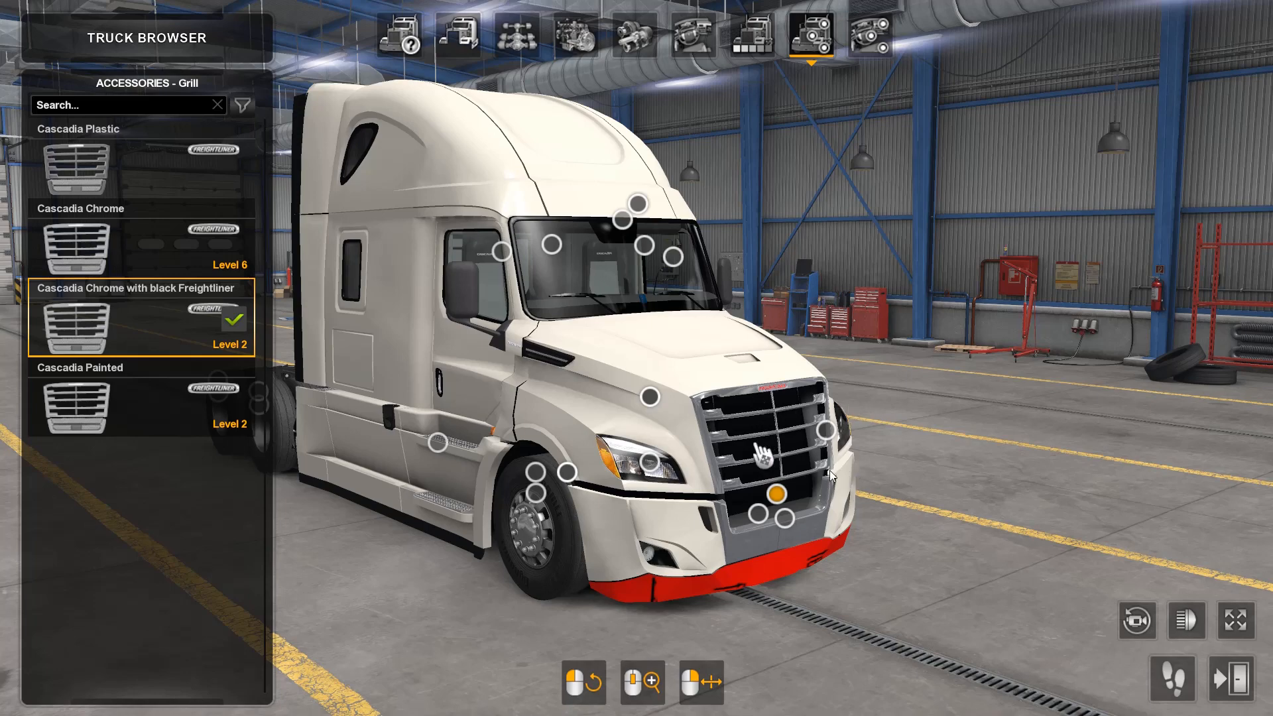
{"action": "left_click_drag", "start_coordinate": [829, 471], "coordinate": [636, 509]}
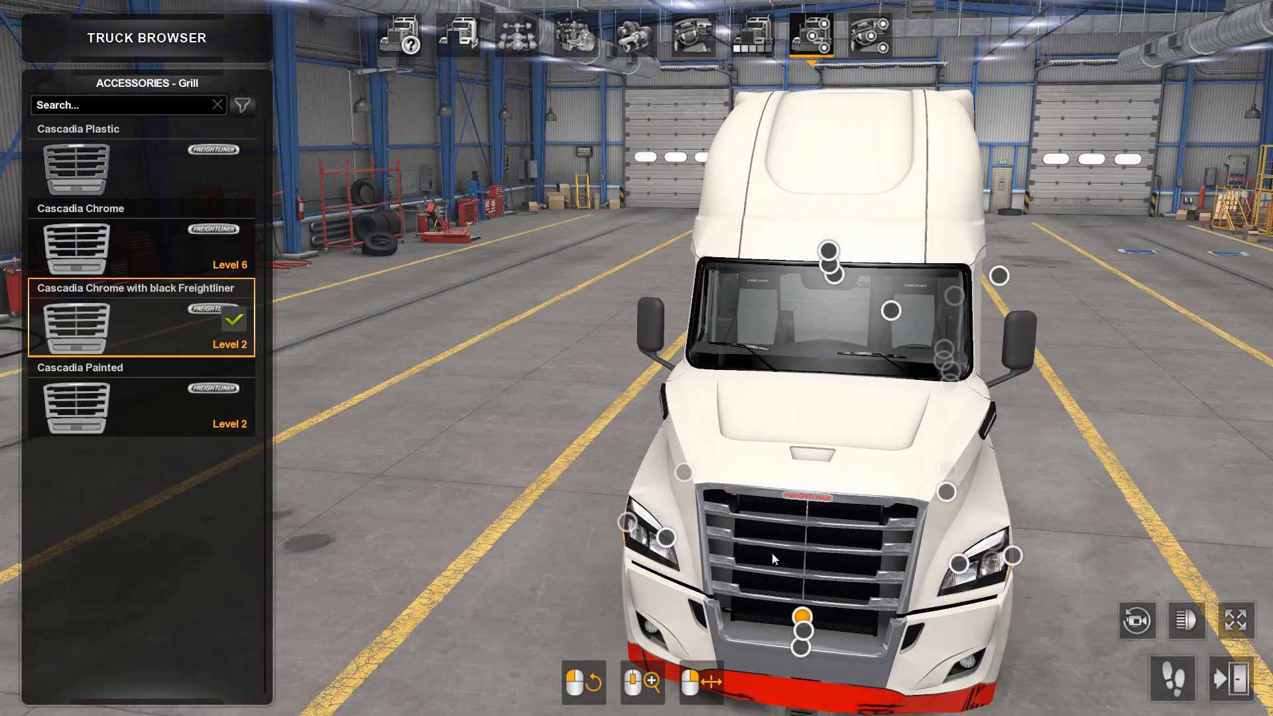
{"action": "left_click_drag", "start_coordinate": [771, 553], "coordinate": [1200, 514]}
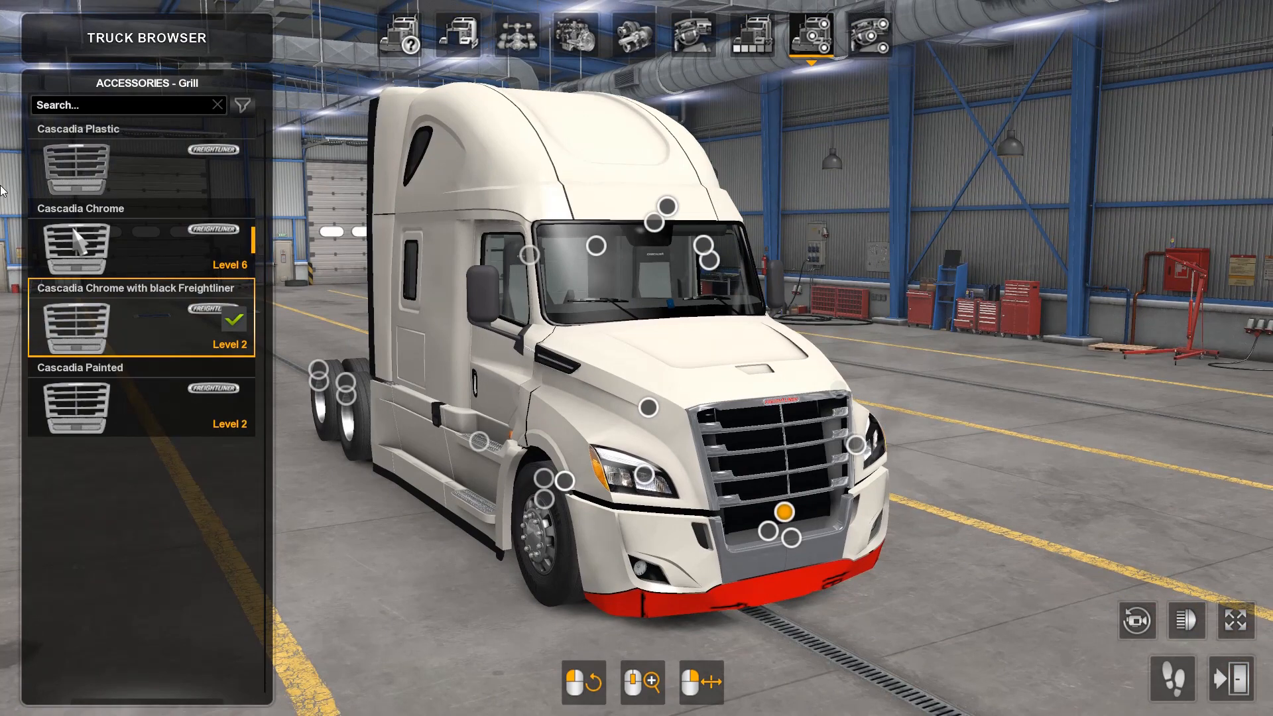
Step: Fit the Cascadia Painted grill and inspect the truck's front from several angles
{"action": "left_click", "coordinate": [76, 404]}
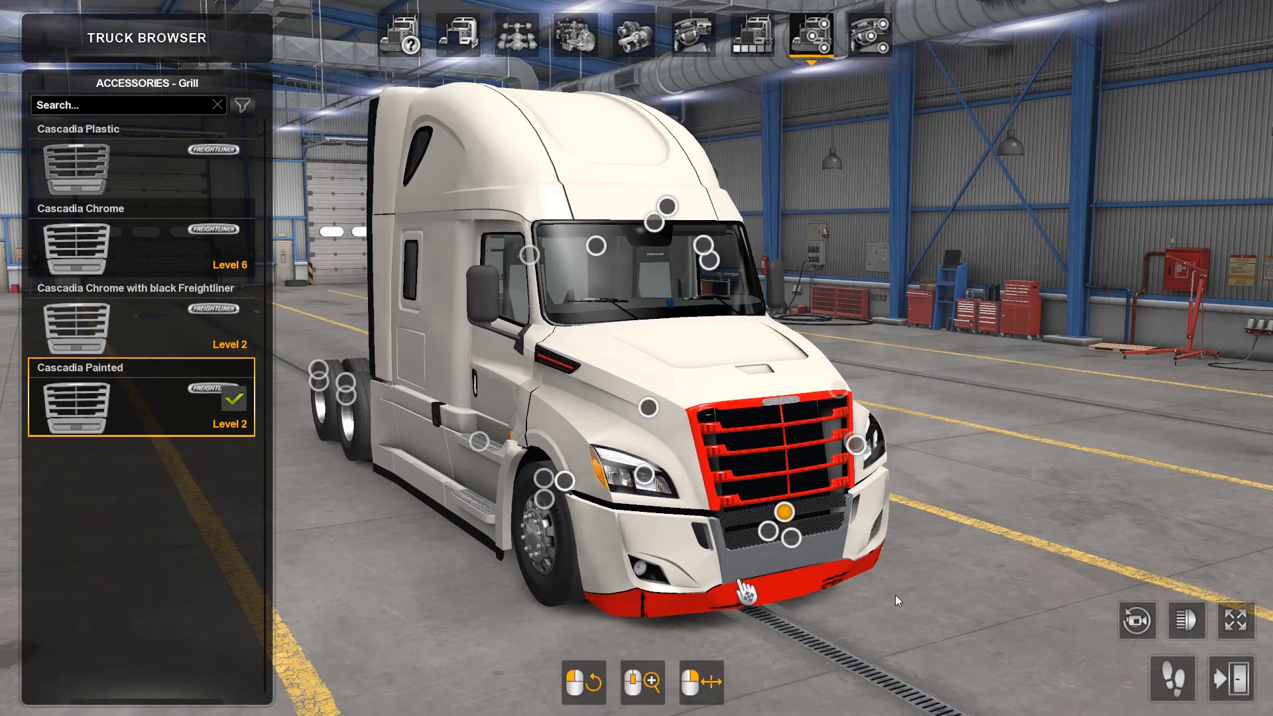
{"action": "left_click_drag", "start_coordinate": [749, 600], "coordinate": [473, 564]}
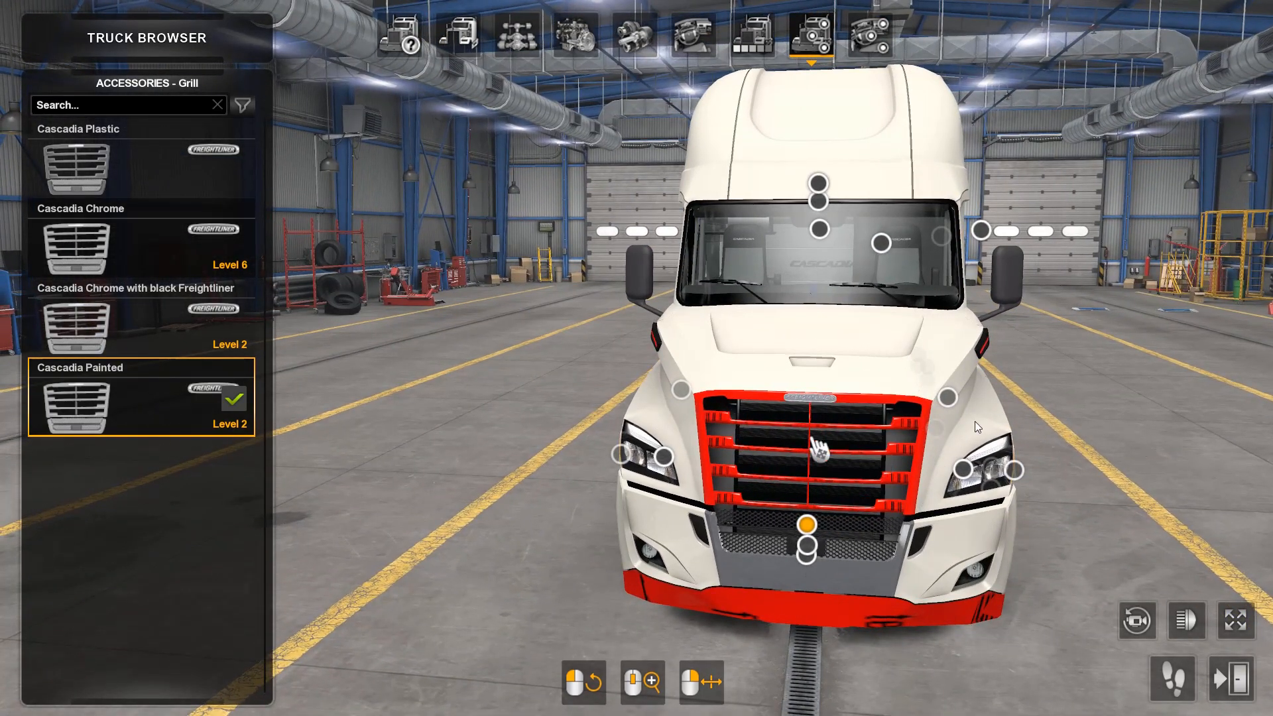
{"action": "left_click_drag", "start_coordinate": [1028, 446], "coordinate": [576, 469]}
{"action": "left_click_drag", "start_coordinate": [476, 489], "coordinate": [1272, 497]}
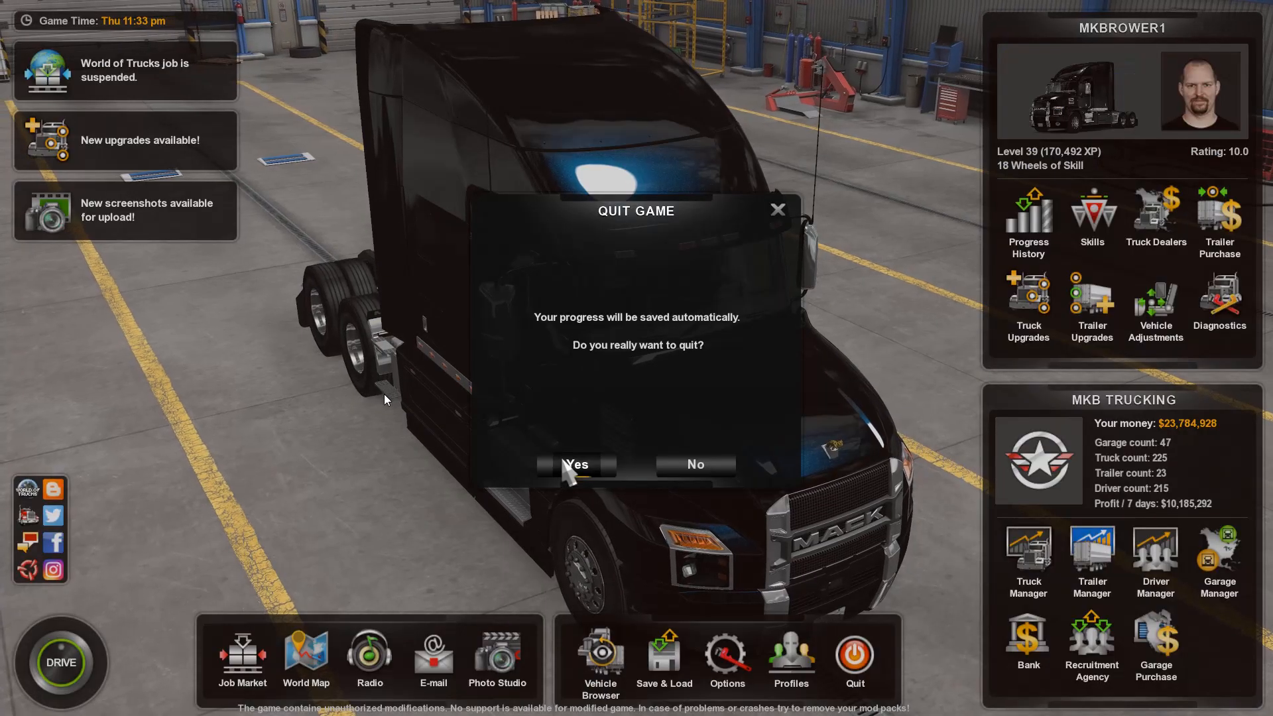
Step: Switch to File Explorer and arrange the mod, Freightliner_Cascadia_2018_1.16 and bumper_v1 folder windows side by side
{"action": "left_click", "coordinate": [575, 460]}
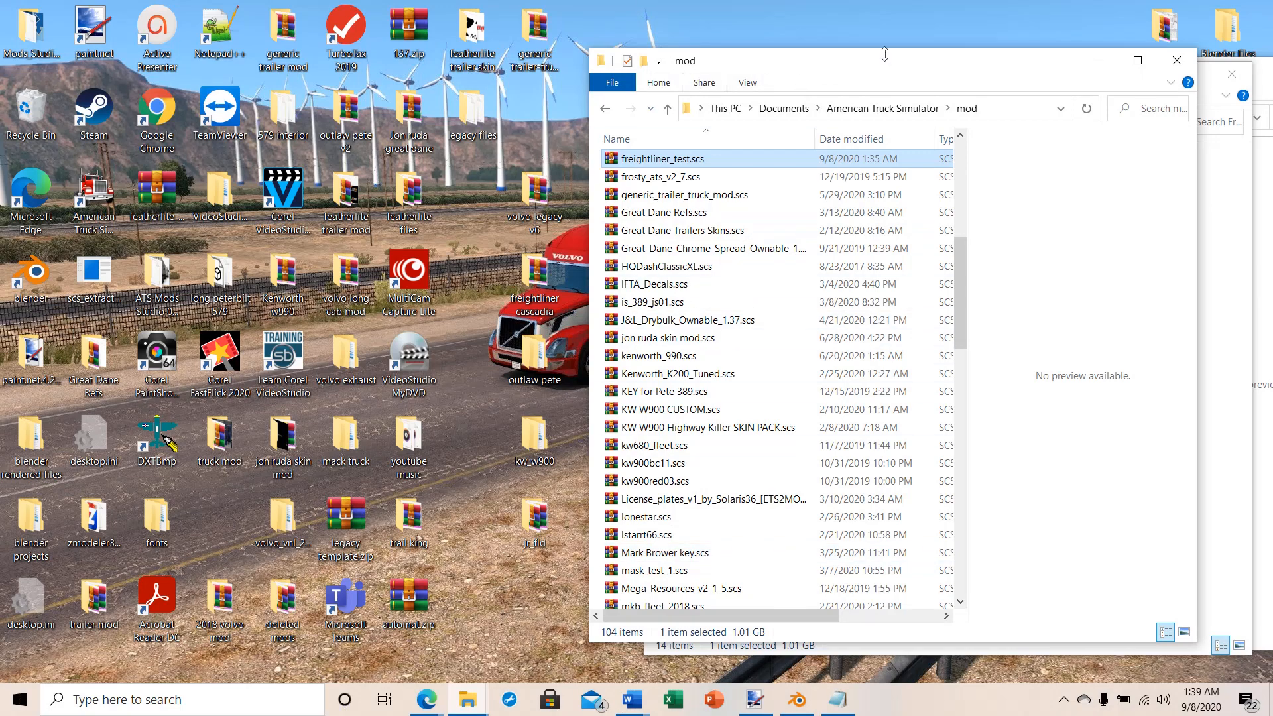
{"action": "left_click_drag", "start_coordinate": [884, 55], "coordinate": [307, 71]}
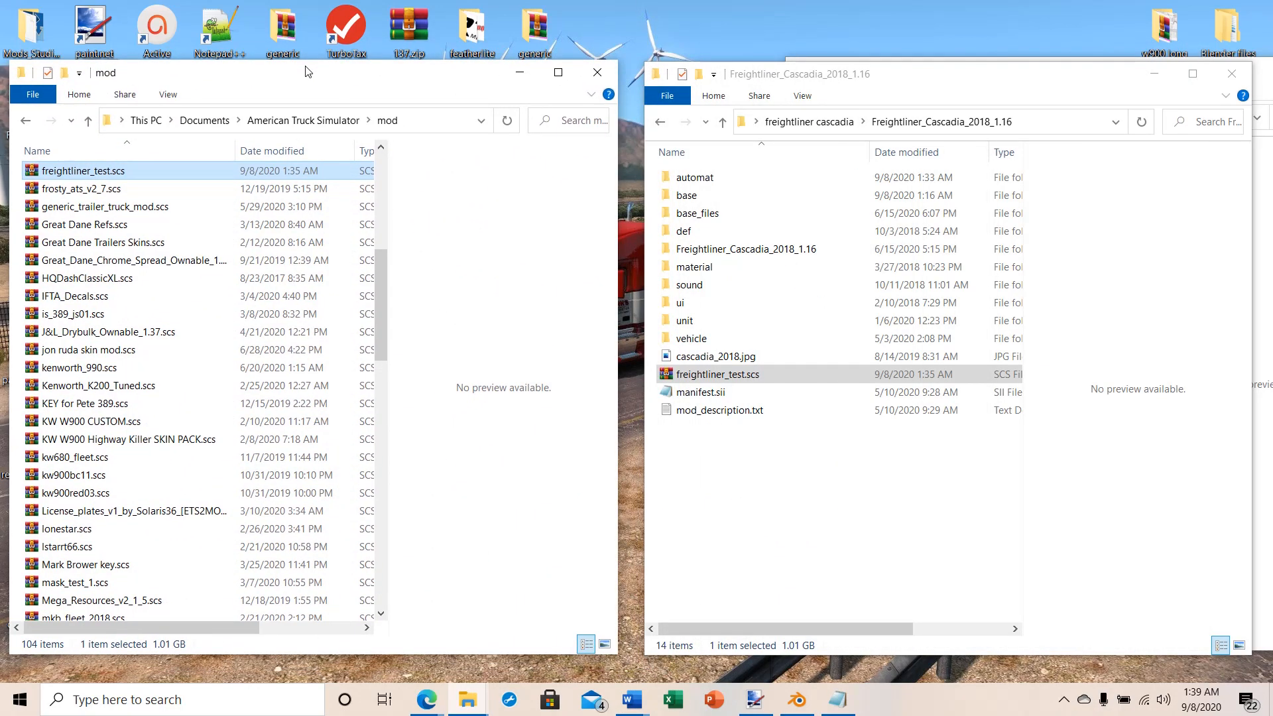
{"action": "left_click_drag", "start_coordinate": [918, 75], "coordinate": [450, 73]}
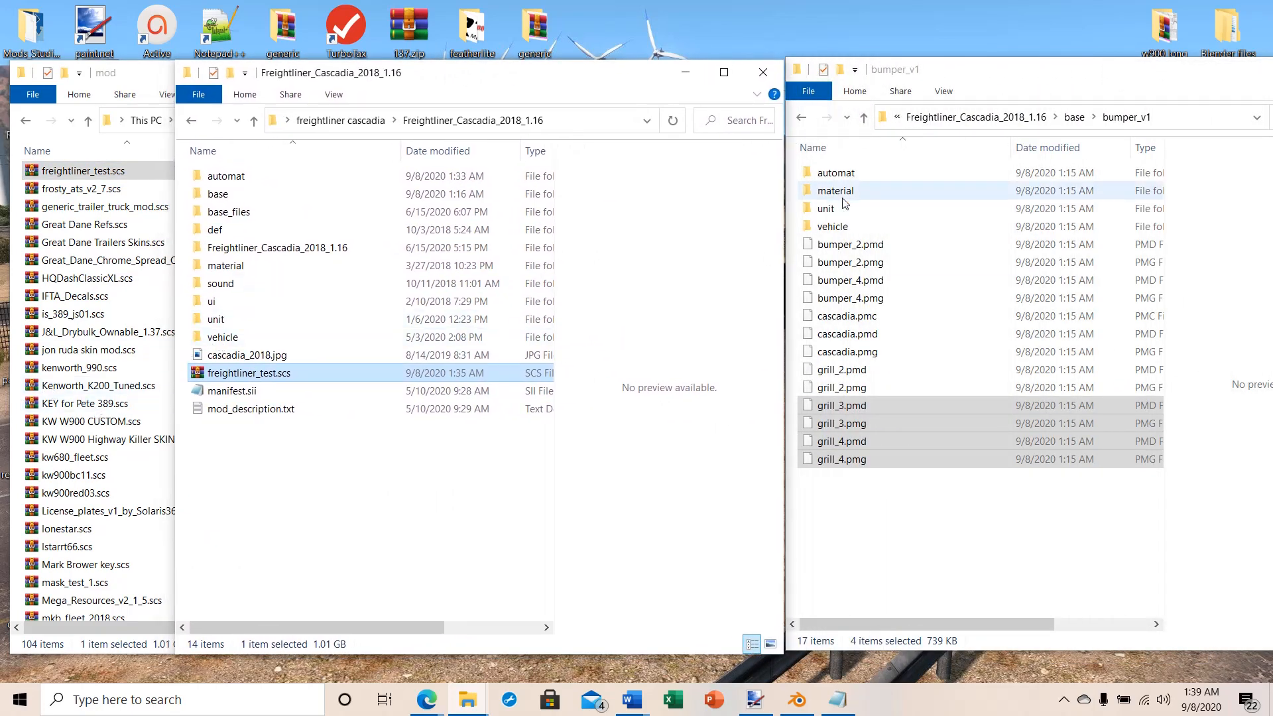
{"action": "left_click_drag", "start_coordinate": [964, 74], "coordinate": [1024, 73]}
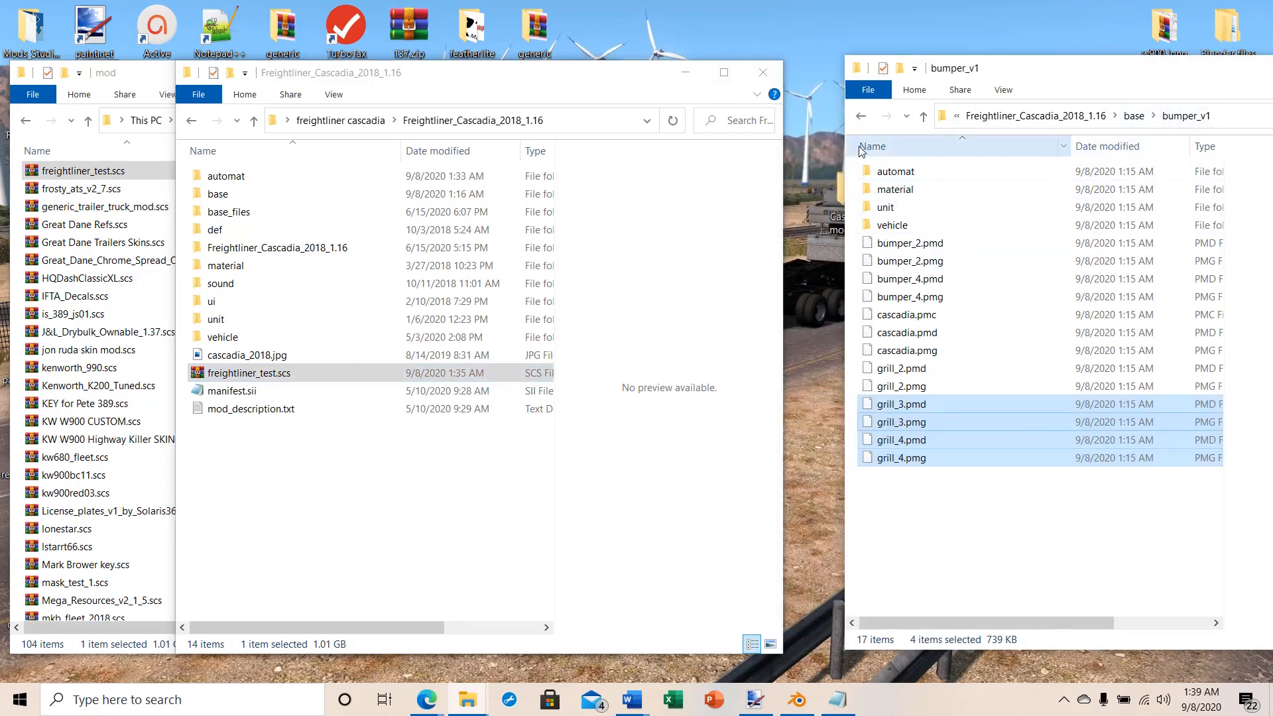
Step: Open the vehicle/truck/cascadia_2018 folder in both the exported bumper_v1 files and the Freightliner_Cascadia_2018_1.16 mod files
{"action": "double_click", "coordinate": [866, 225]}
{"action": "double_click", "coordinate": [867, 172]}
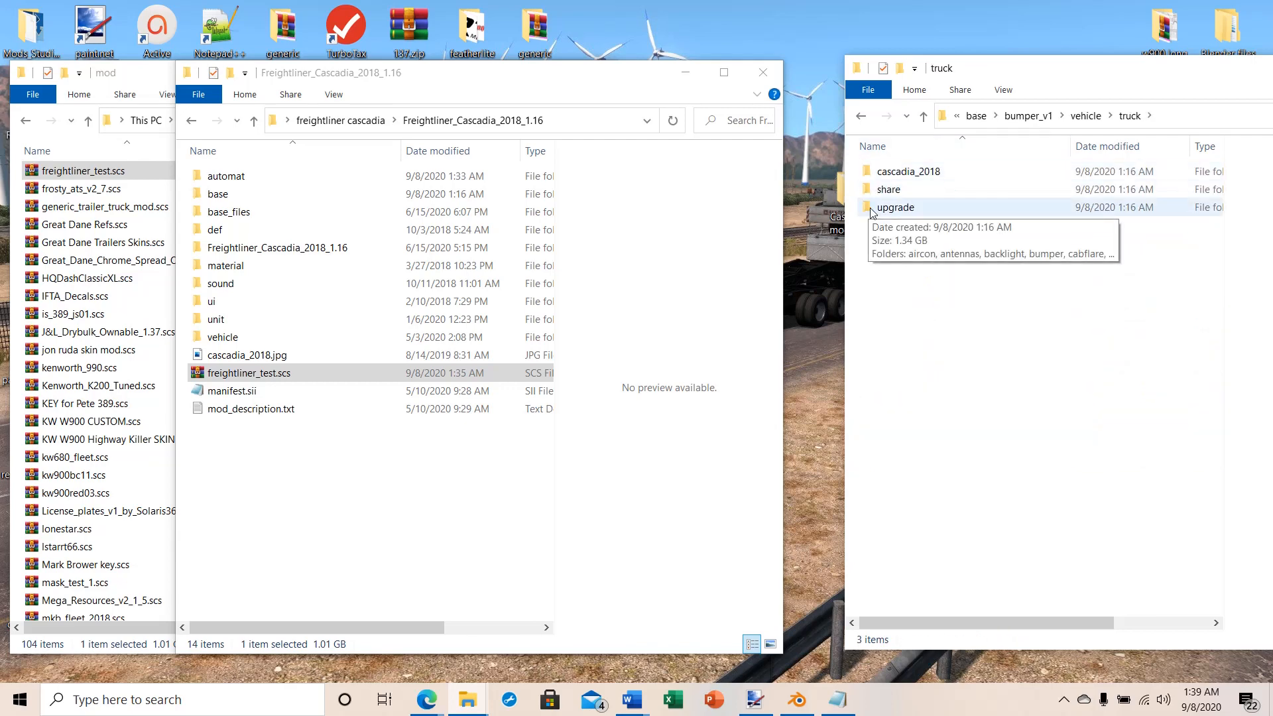
{"action": "double_click", "coordinate": [873, 173]}
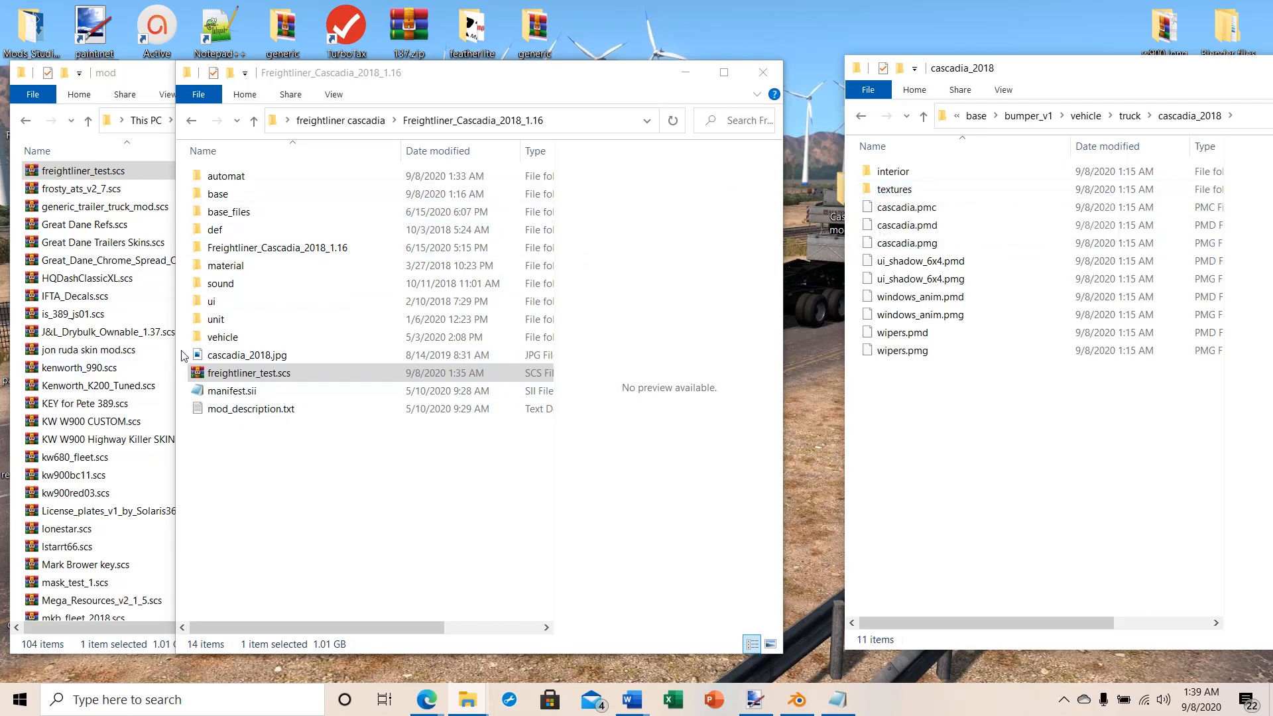
{"action": "double_click", "coordinate": [207, 338]}
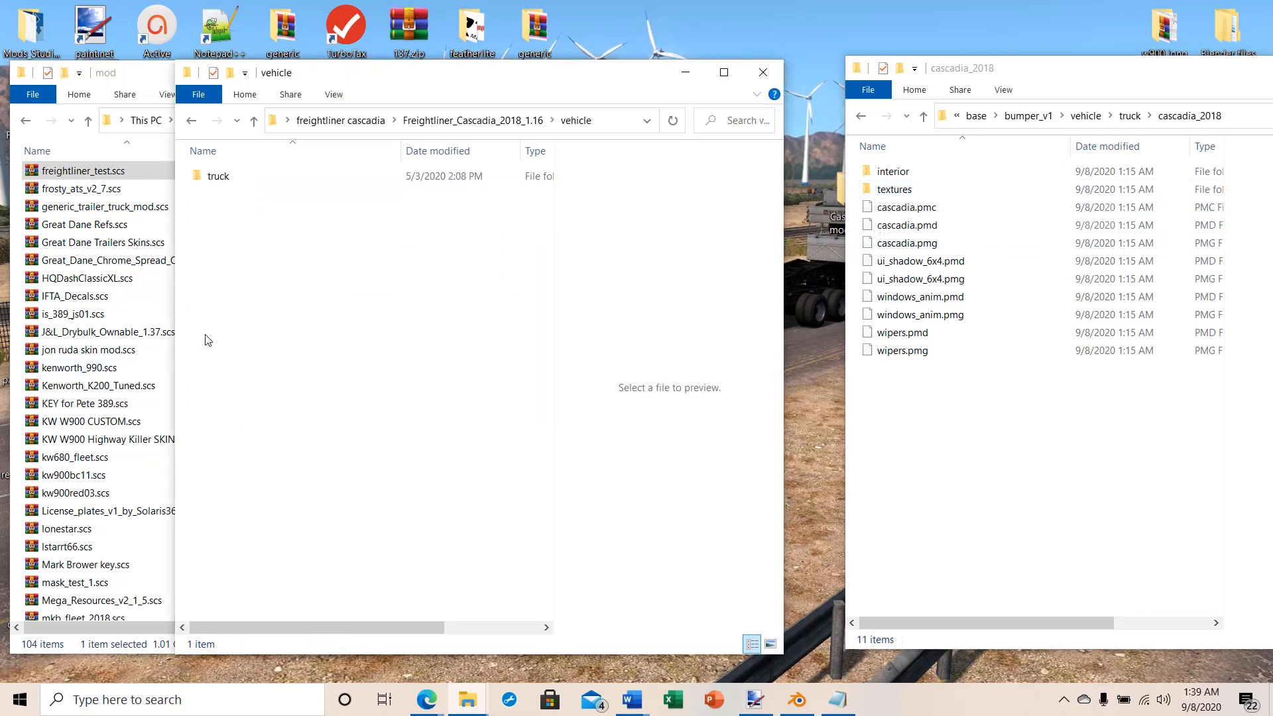
{"action": "double_click", "coordinate": [211, 175]}
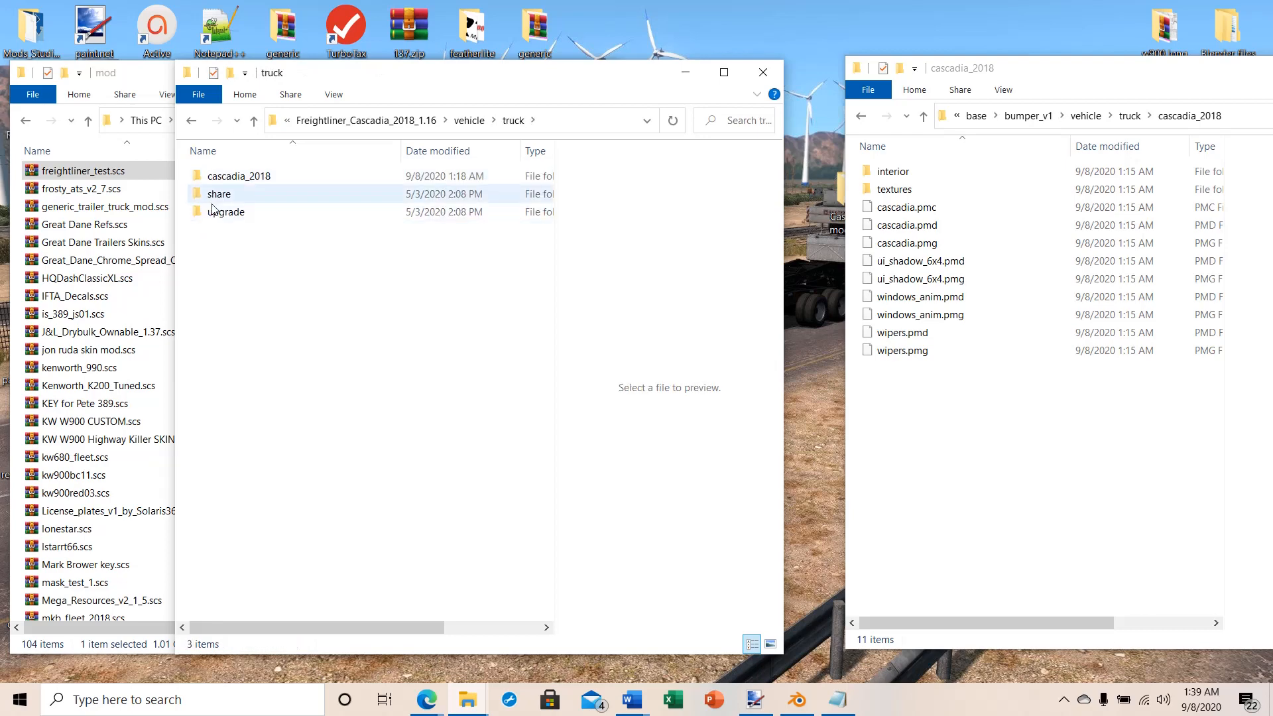
{"action": "double_click", "coordinate": [222, 175]}
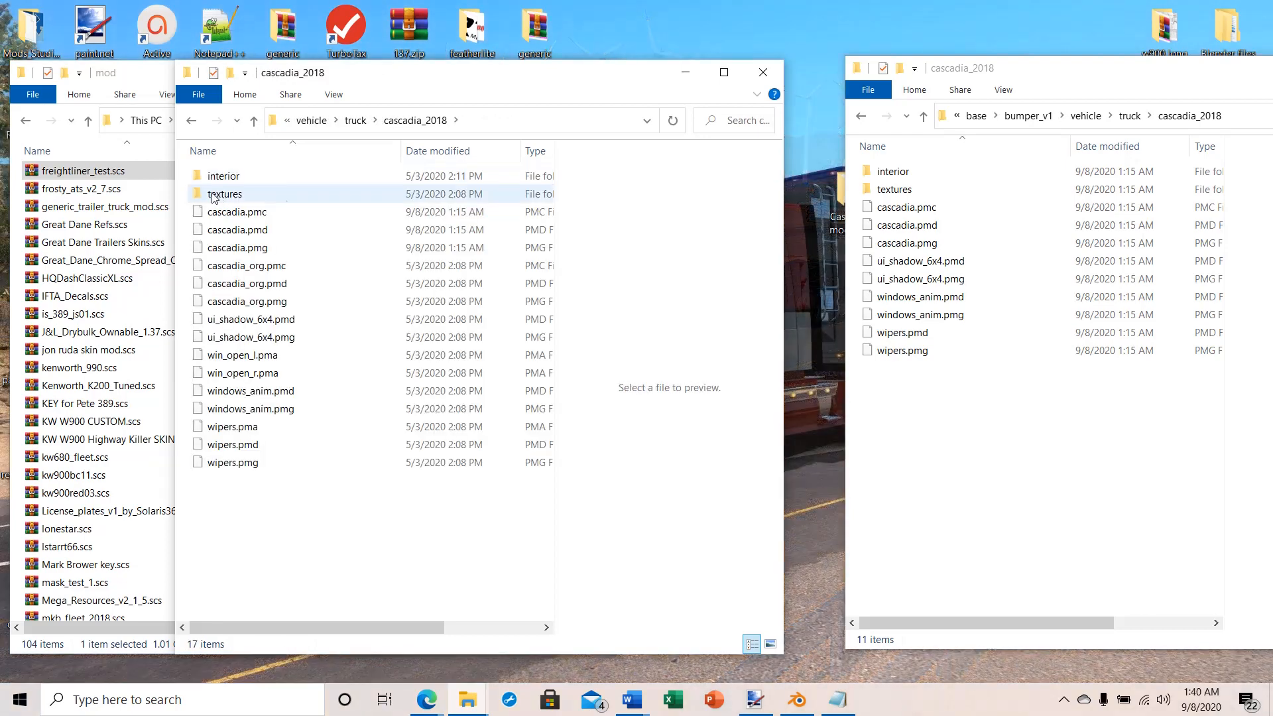
Step: Rename the textures folder in the mod's cascadia_2018 folder to textures_org
{"action": "right_click", "coordinate": [882, 193]}
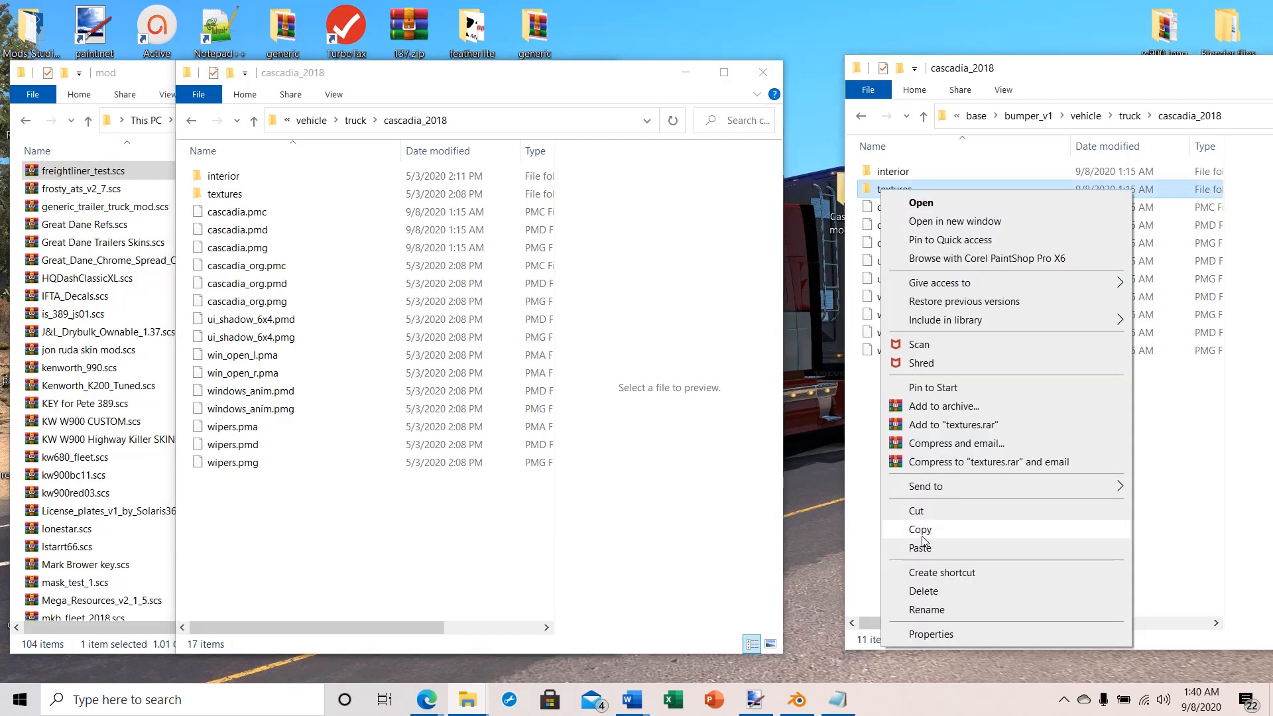
{"action": "left_click", "coordinate": [920, 530]}
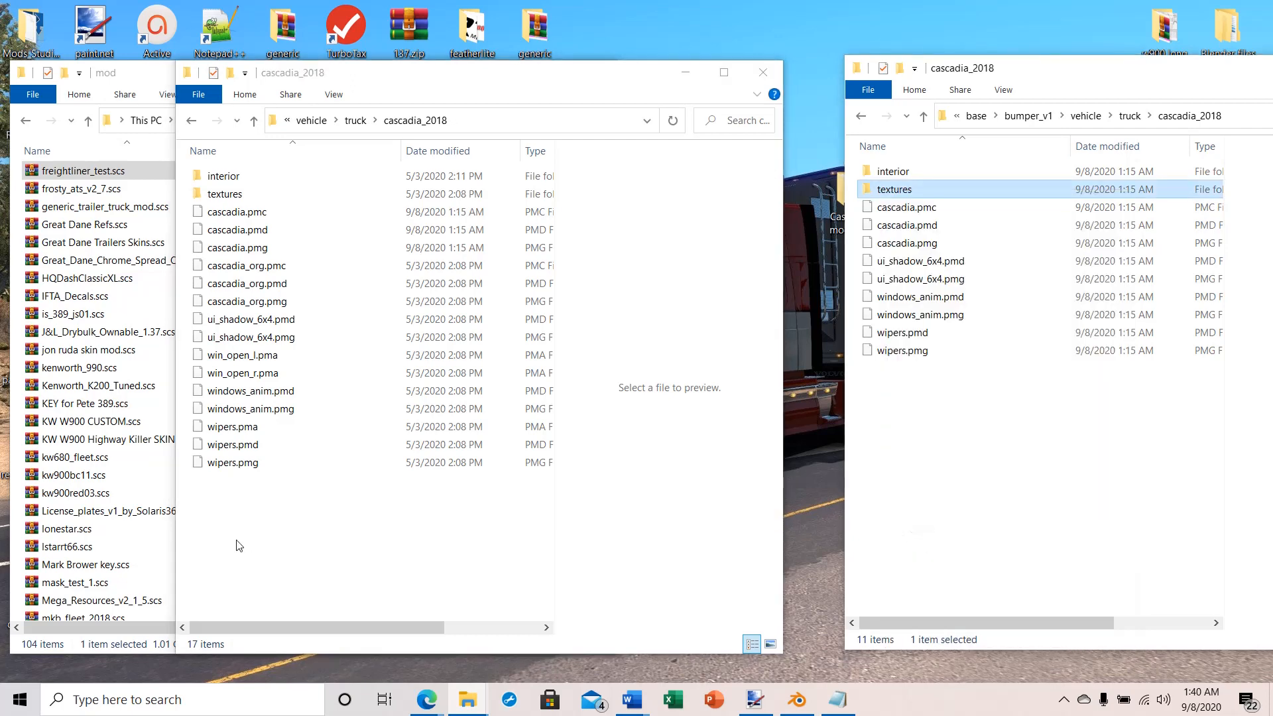
{"action": "right_click", "coordinate": [216, 193]}
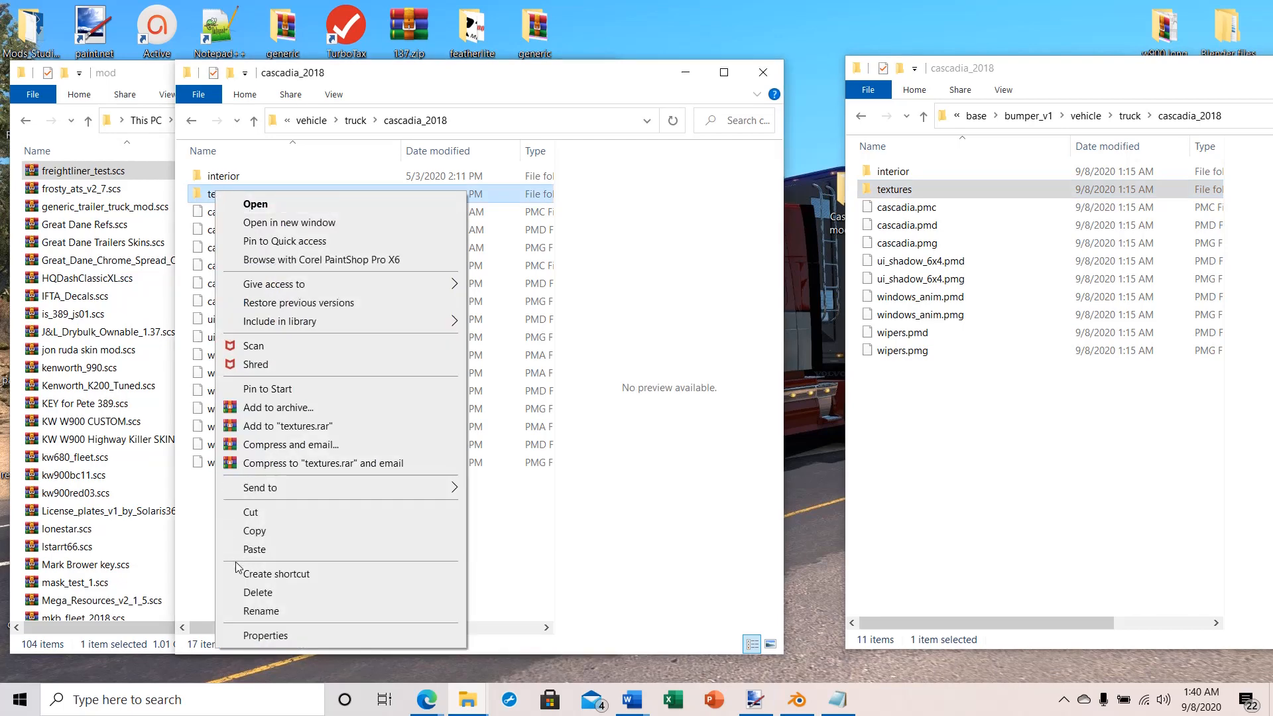
{"action": "left_click", "coordinate": [250, 612]}
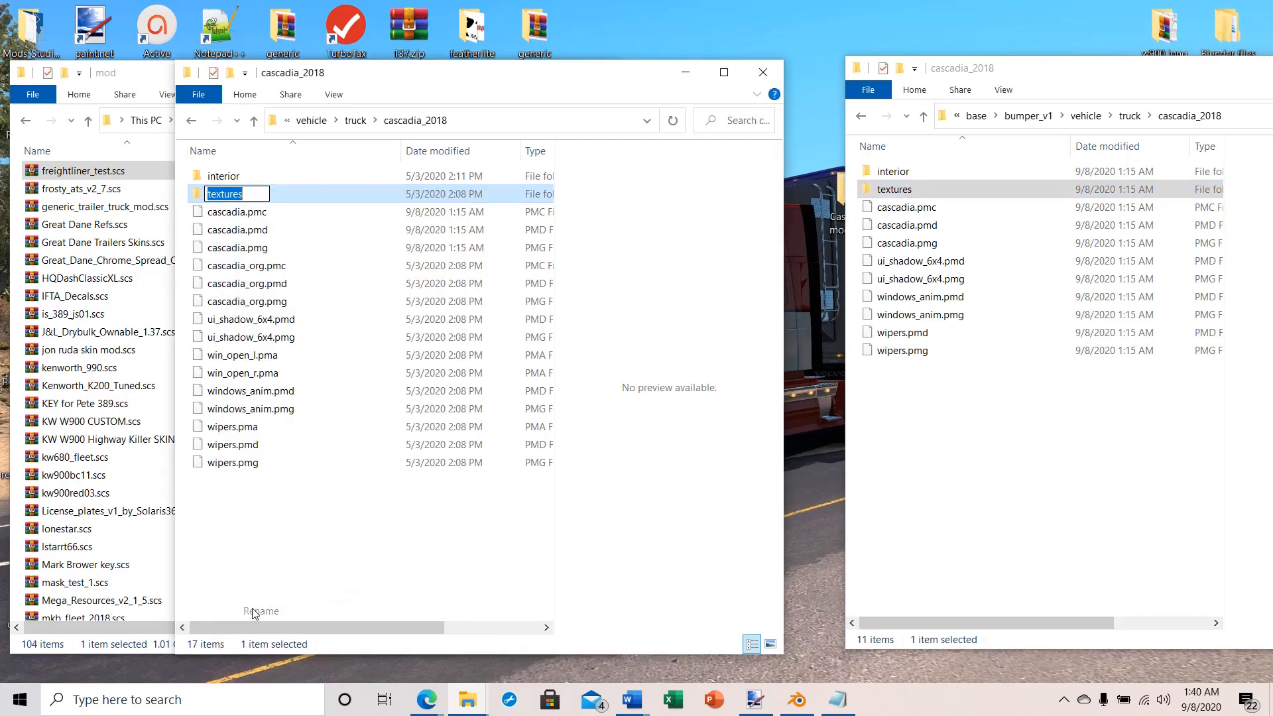
{"action": "key", "text": "End"}
{"action": "type", "text": "_org"}
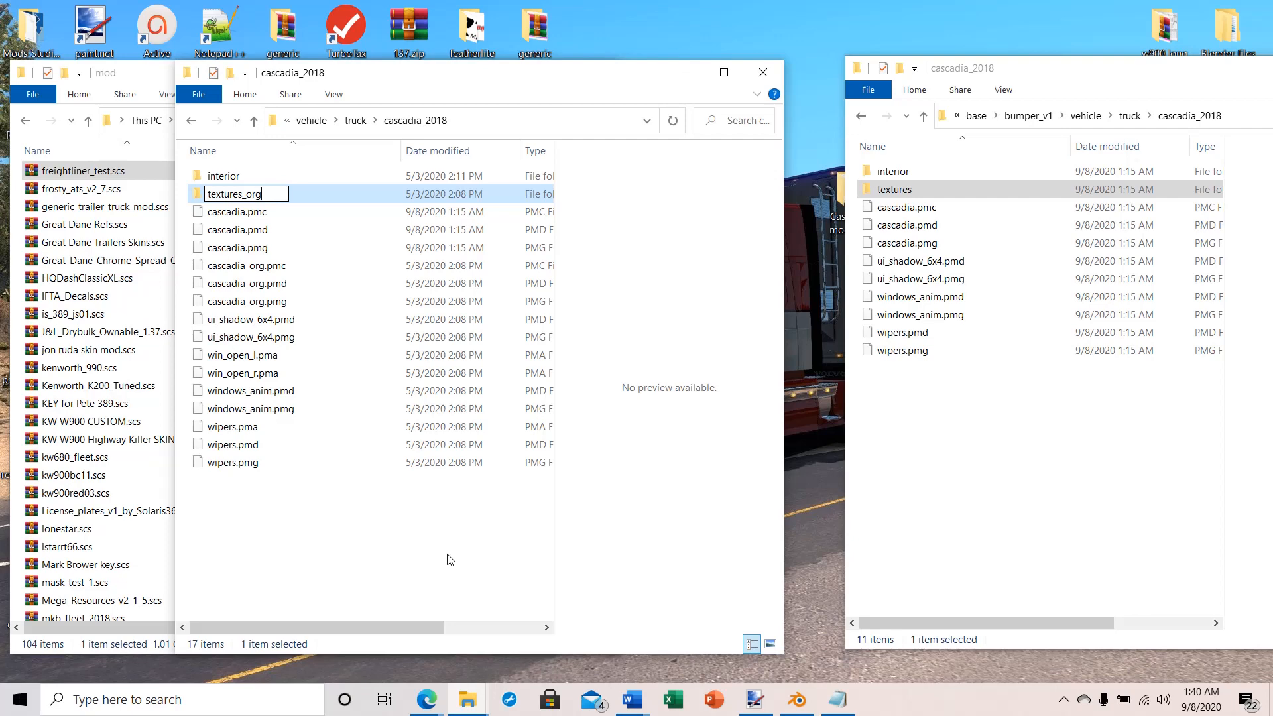
{"action": "key", "text": "Return"}
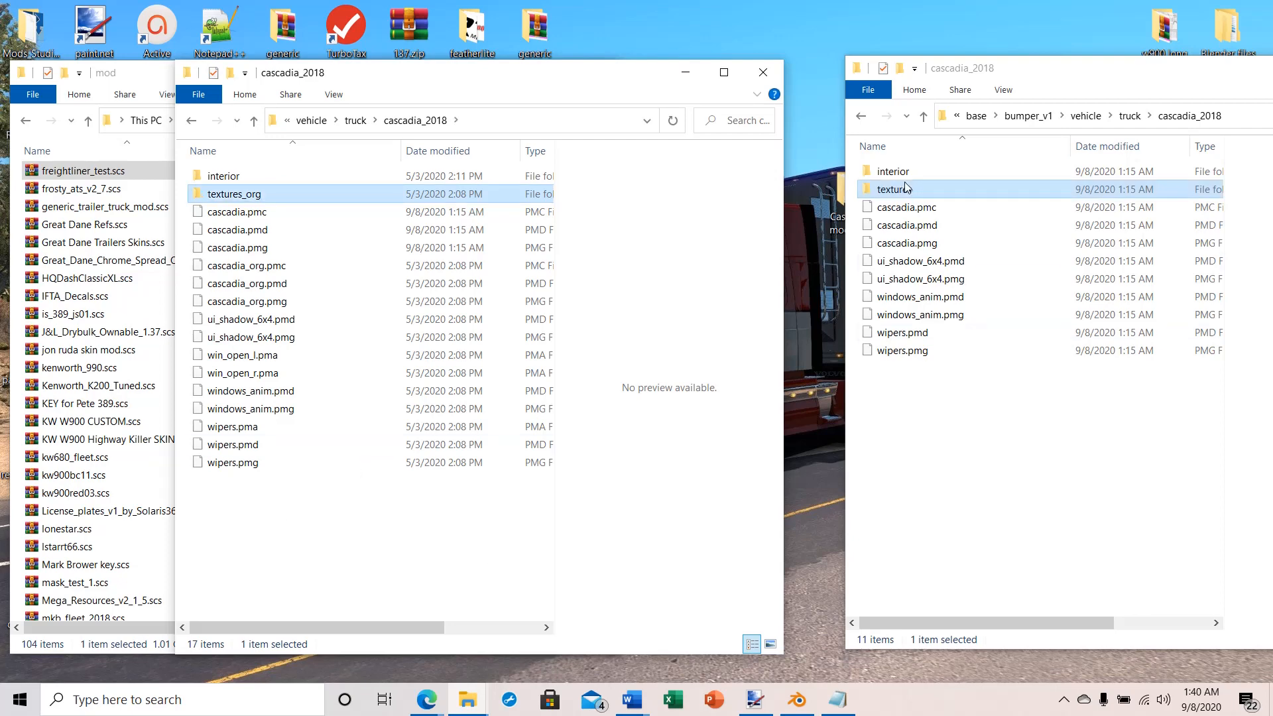
Step: Copy the exported bumper_v1 textures folder into the mod's cascadia_2018 folder and look through the exported texture files
{"action": "right_click", "coordinate": [885, 190]}
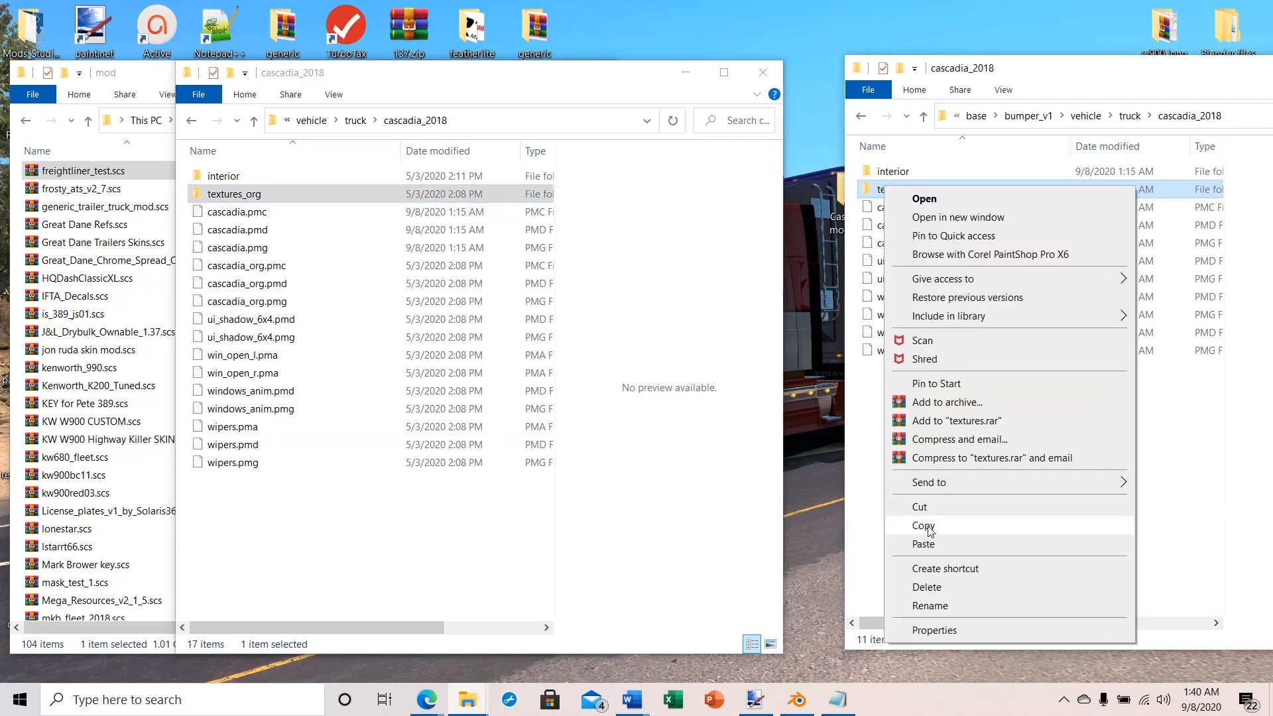
{"action": "left_click", "coordinate": [923, 525]}
{"action": "right_click", "coordinate": [201, 517]}
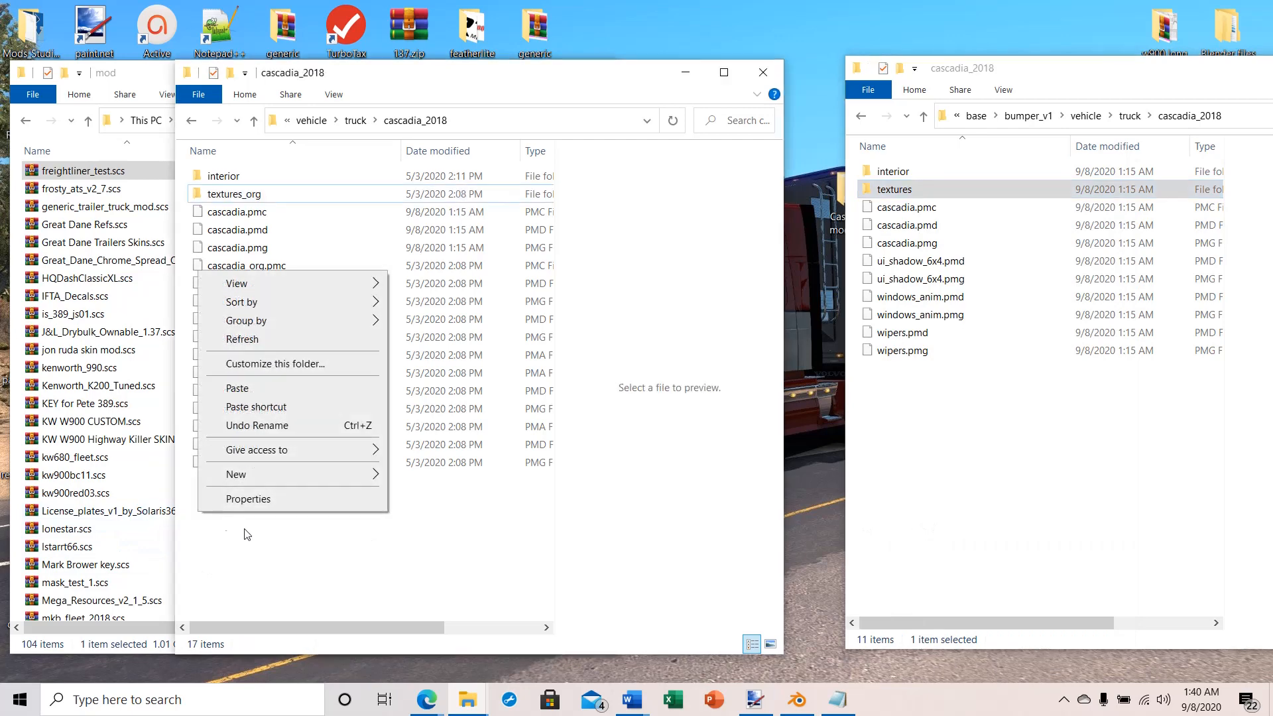
{"action": "left_click", "coordinate": [238, 390]}
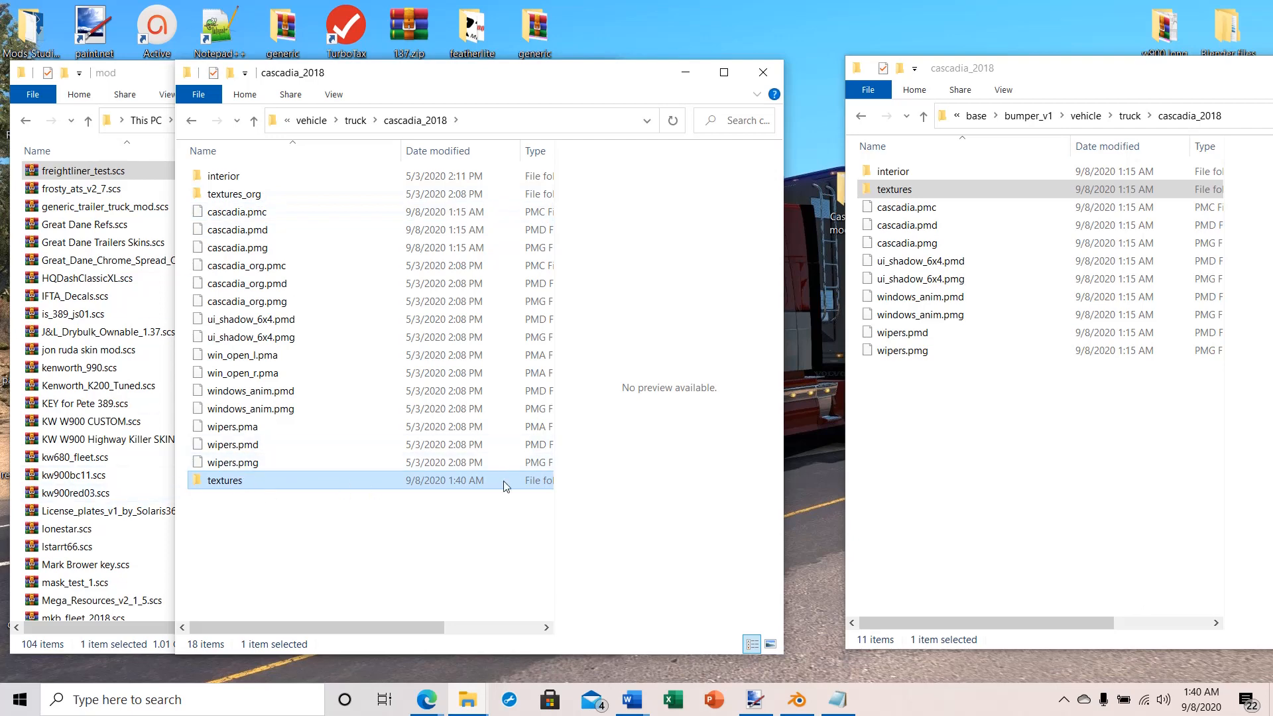
{"action": "double_click", "coordinate": [878, 192]}
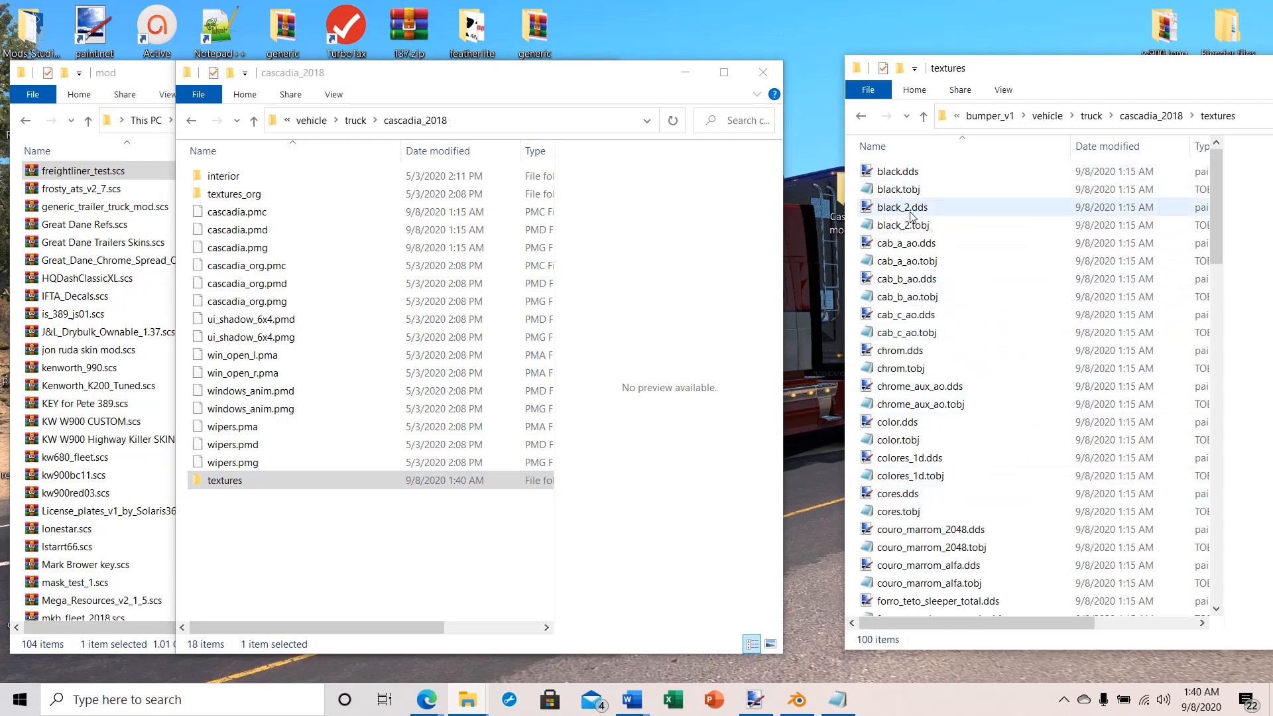
{"action": "scroll", "coordinate": [972, 383], "scroll_direction": "down", "scroll_amount": 1}
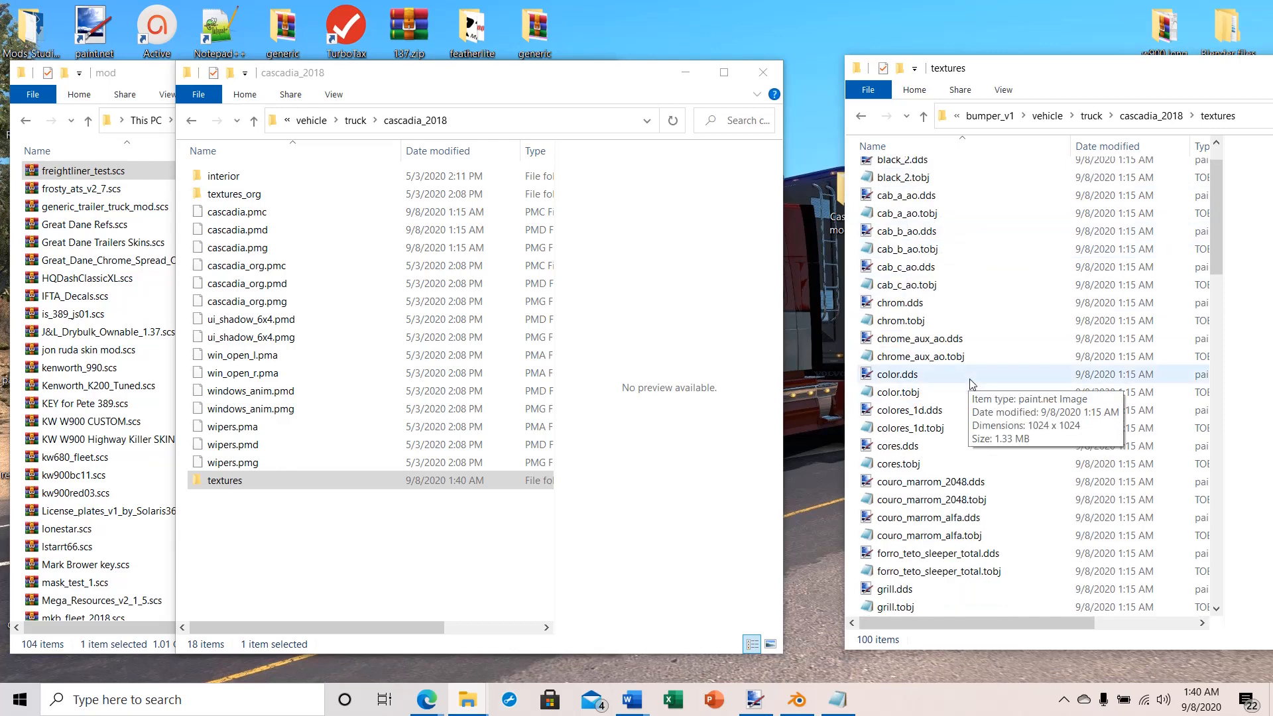
{"action": "scroll", "coordinate": [971, 384], "scroll_direction": "down", "scroll_amount": 5}
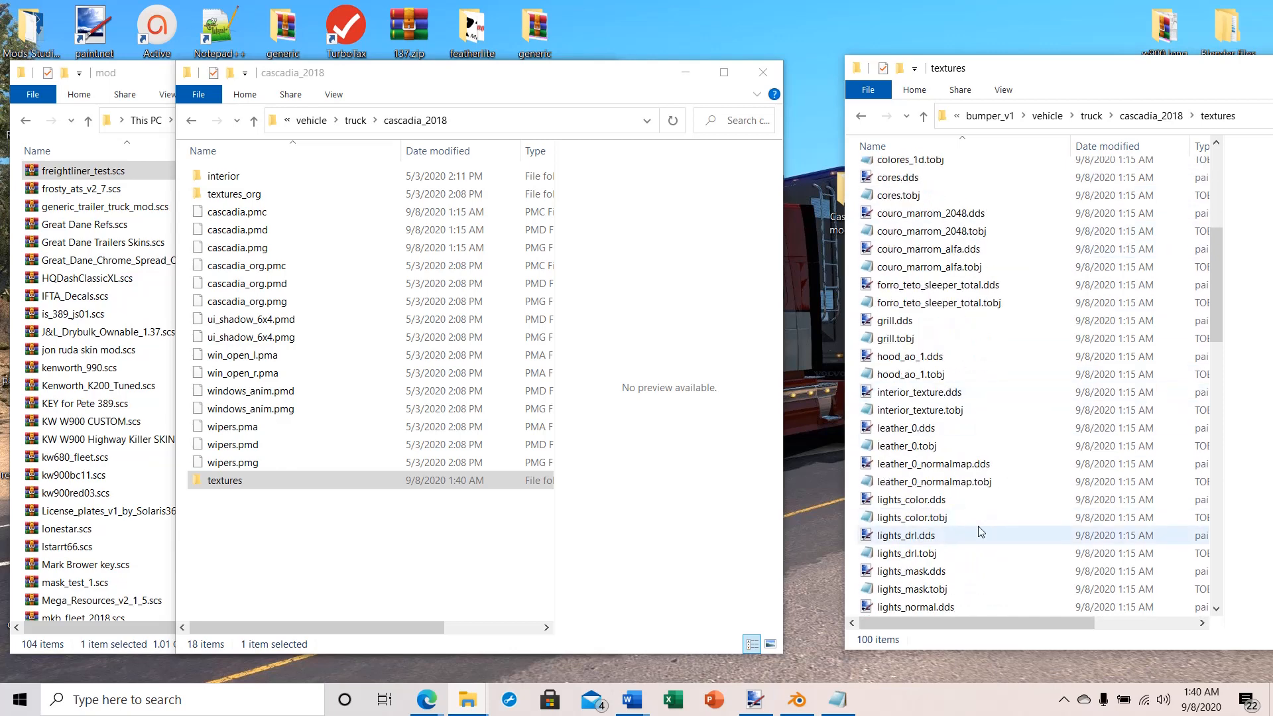
{"action": "scroll", "coordinate": [982, 533], "scroll_direction": "down", "scroll_amount": 2}
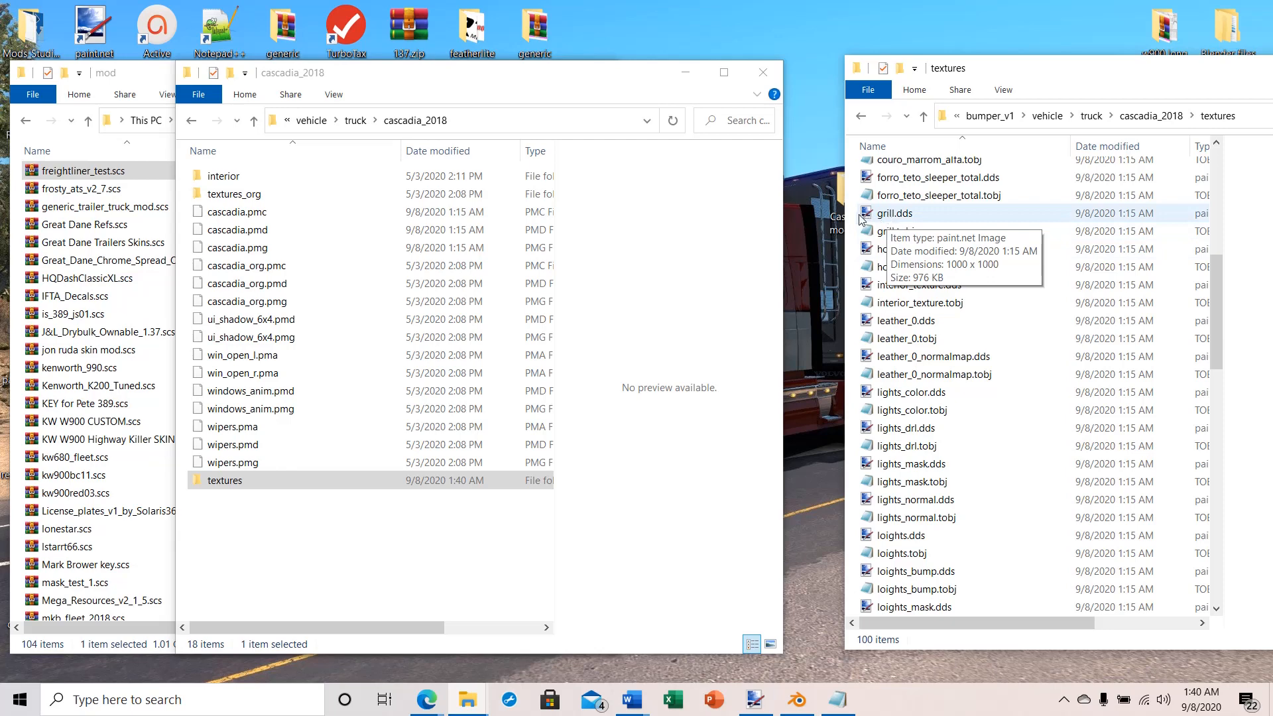
{"action": "scroll", "coordinate": [908, 265], "scroll_direction": "up", "scroll_amount": 7}
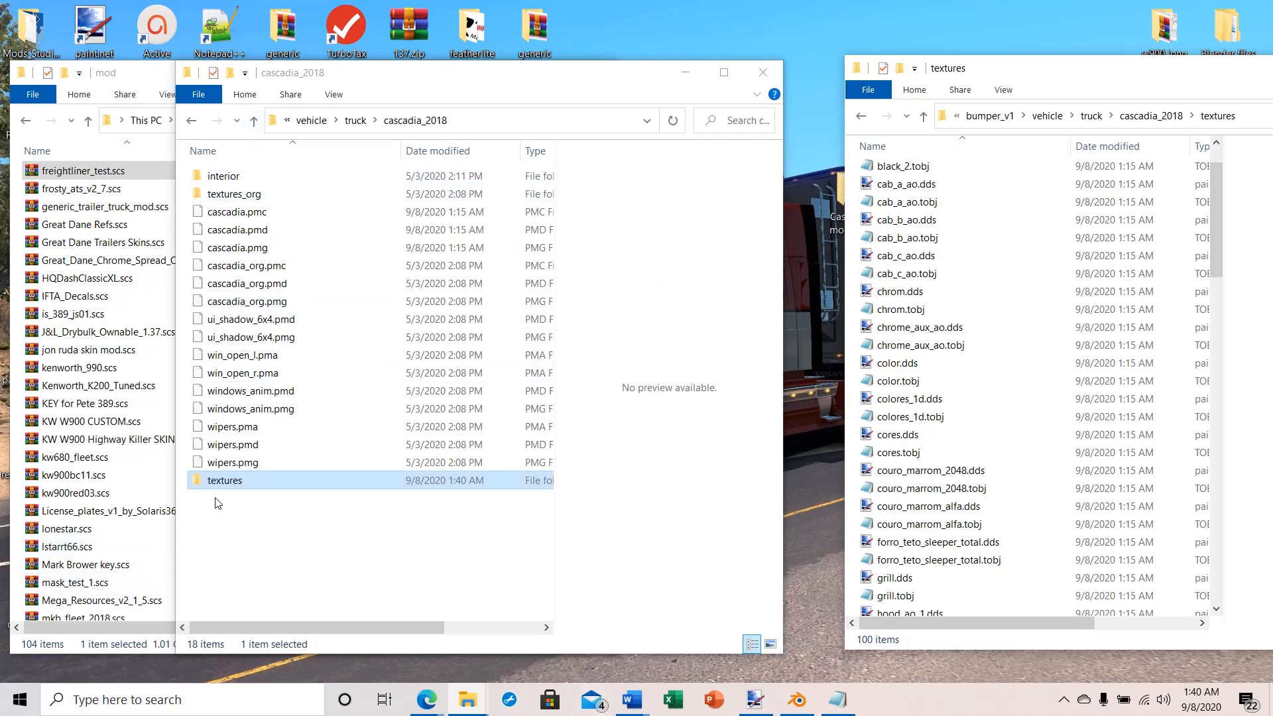
Step: Go back up to the Freightliner_Cascadia_2018_1.16 folder and delete its old freightliner_test.scs archive
{"action": "left_click", "coordinate": [254, 120]}
{"action": "left_click", "coordinate": [255, 120]}
{"action": "left_click", "coordinate": [254, 120]}
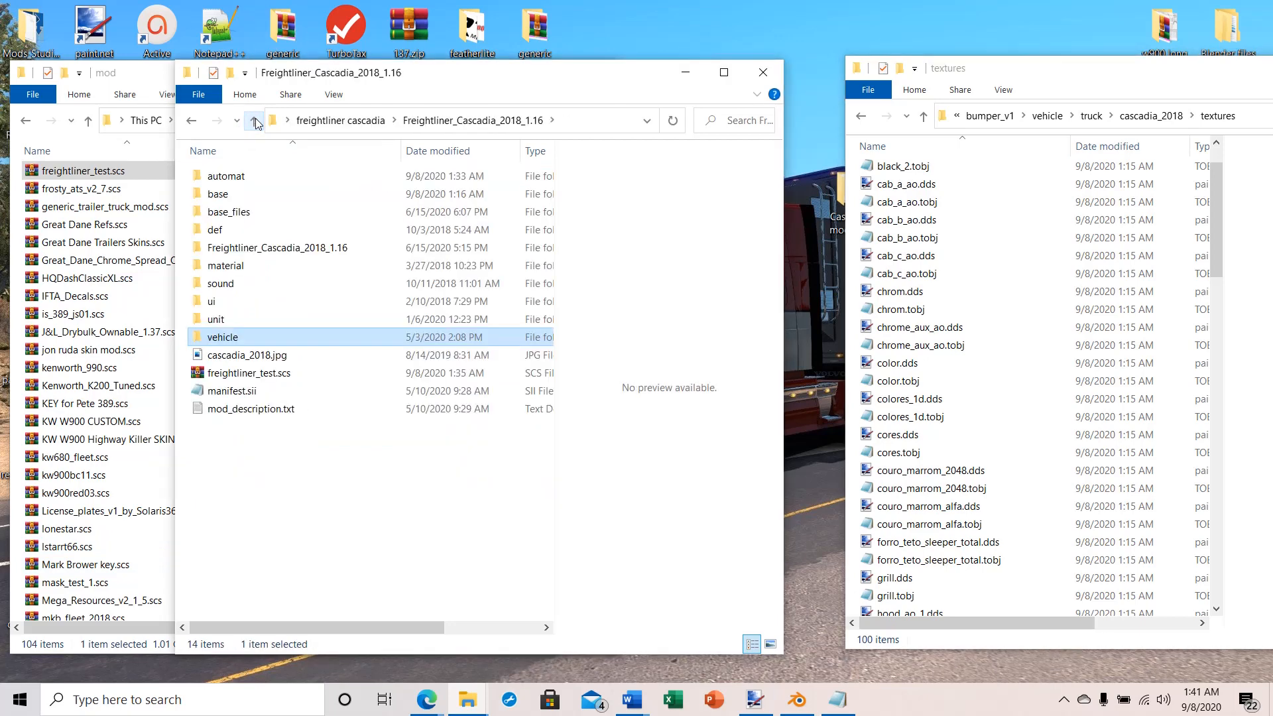
{"action": "right_click", "coordinate": [210, 373]}
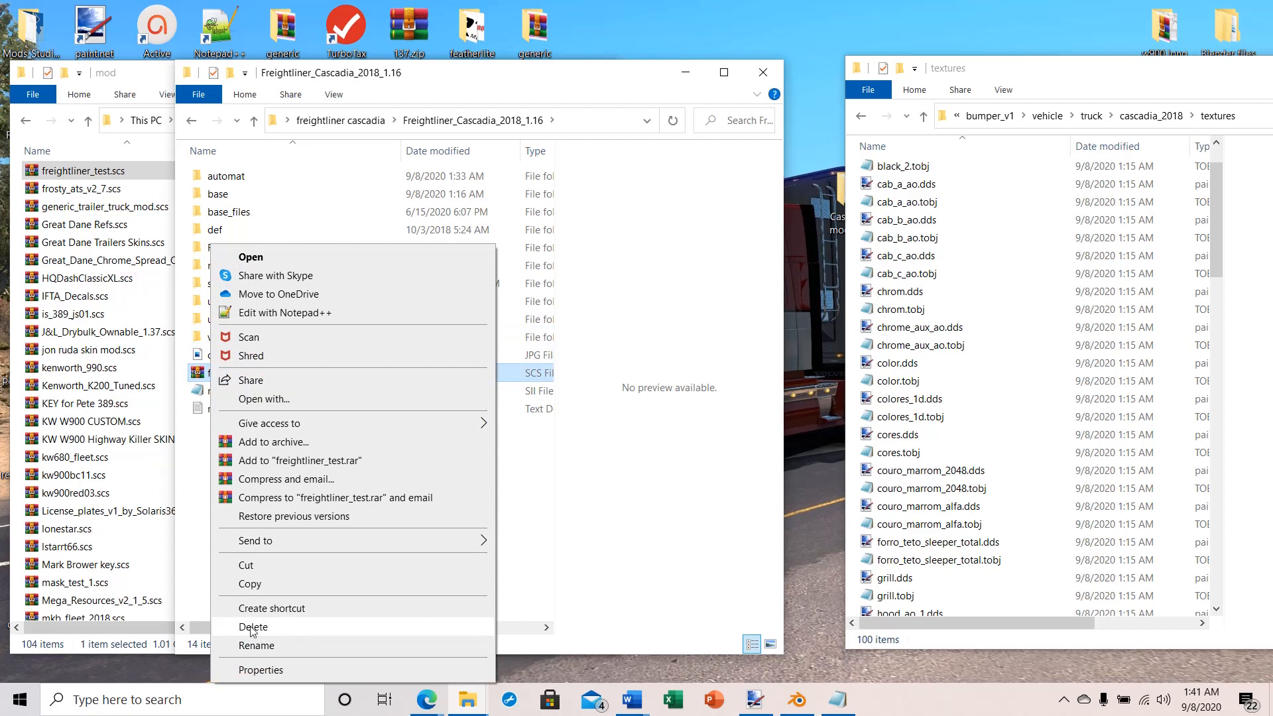
{"action": "left_click", "coordinate": [253, 627]}
Step: Set up a ZIP archive of all files and folders in the Freightliner_Cascadia_2018_1.16 folder
{"action": "left_click_drag", "start_coordinate": [184, 422], "coordinate": [348, 157]}
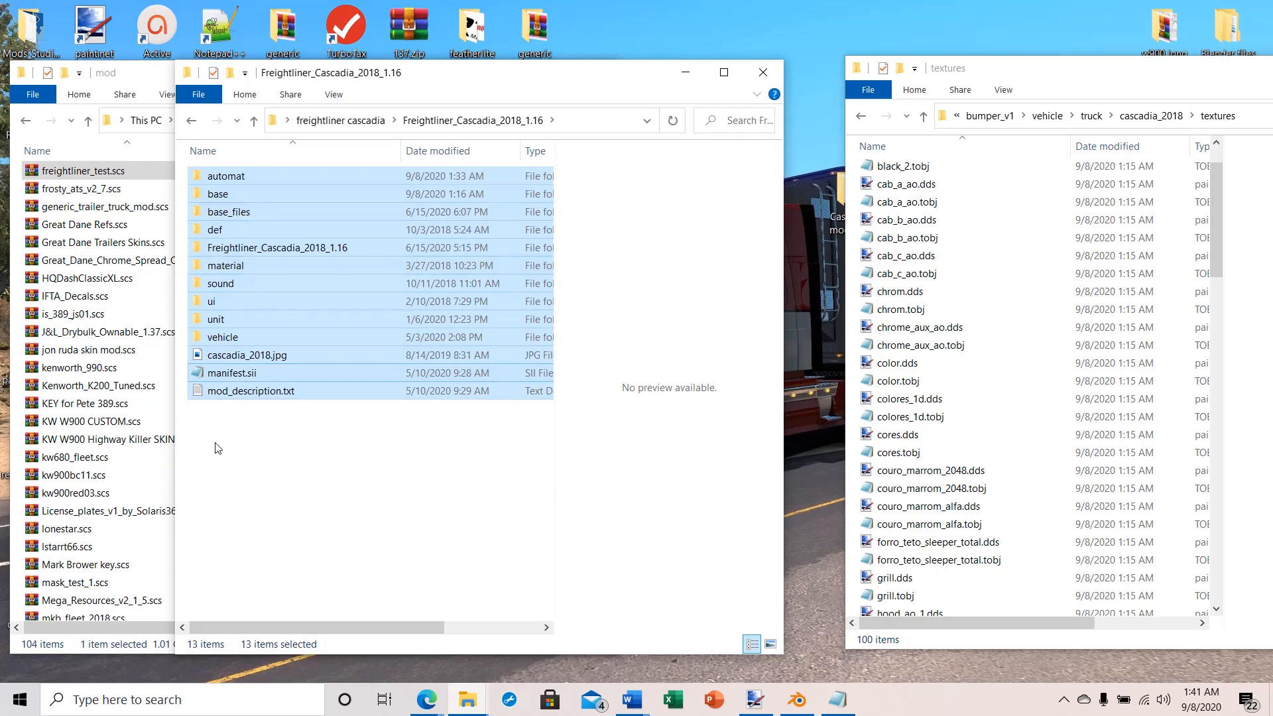
{"action": "right_click", "coordinate": [223, 251]}
{"action": "left_click", "coordinate": [290, 395]}
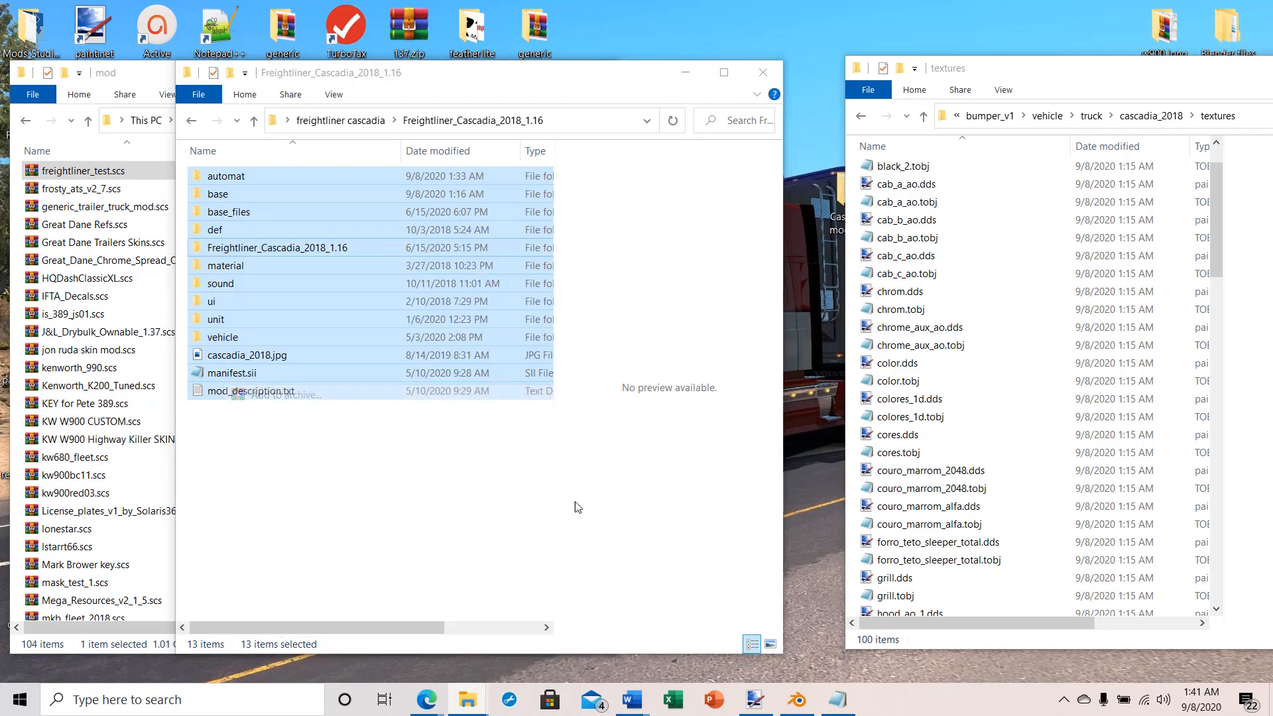
{"action": "left_click", "coordinate": [576, 329]}
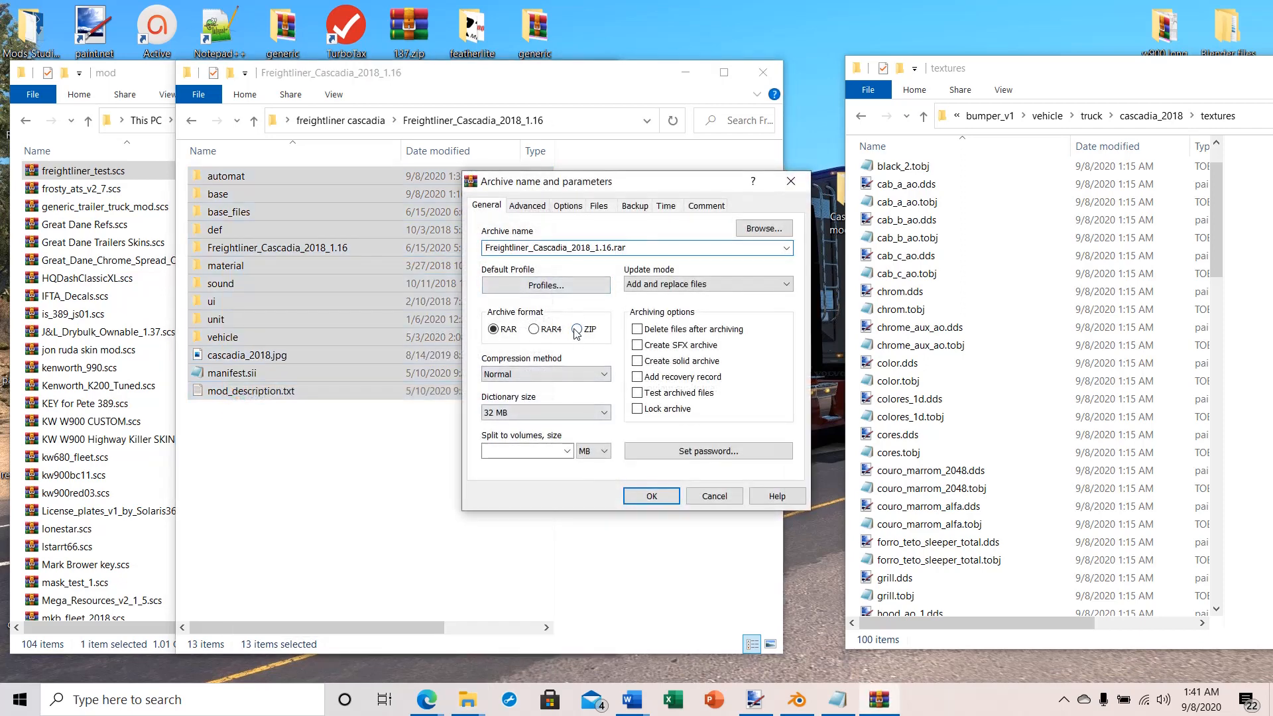
Step: Name the archive freightliner_test.scs and create it
{"action": "double_click", "coordinate": [637, 250]}
{"action": "type", "text": "fea"}
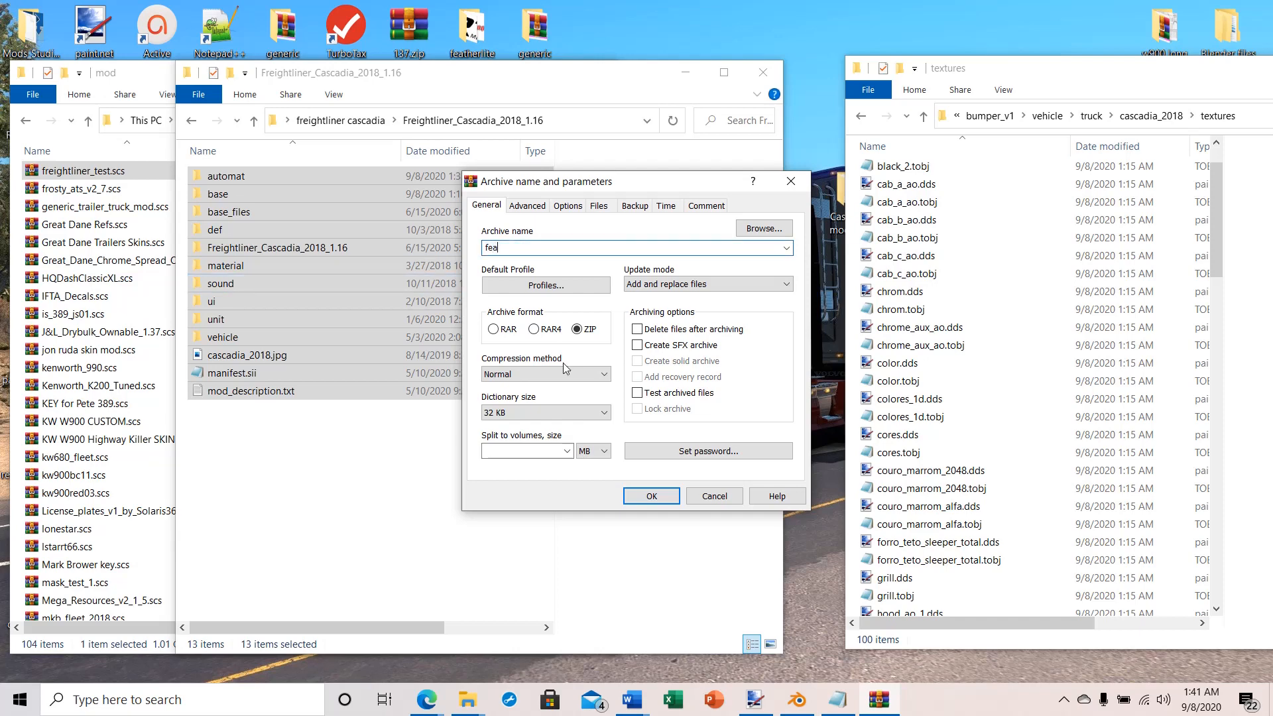
{"action": "type", "text": "therlit"}
{"action": "key", "text": "BackSpace"}
{"action": "key", "text": "BackSpace"}
{"action": "key", "text": "BackSpace"}
{"action": "key", "text": "BackSpace"}
{"action": "key", "text": "BackSpace"}
{"action": "key", "text": "BackSpace"}
{"action": "key", "text": "BackSpace"}
{"action": "key", "text": "BackSpace"}
{"action": "key", "text": "BackSpace"}
{"action": "type", "text": "freightliner_test.scs"}
{"action": "left_click", "coordinate": [639, 496]}
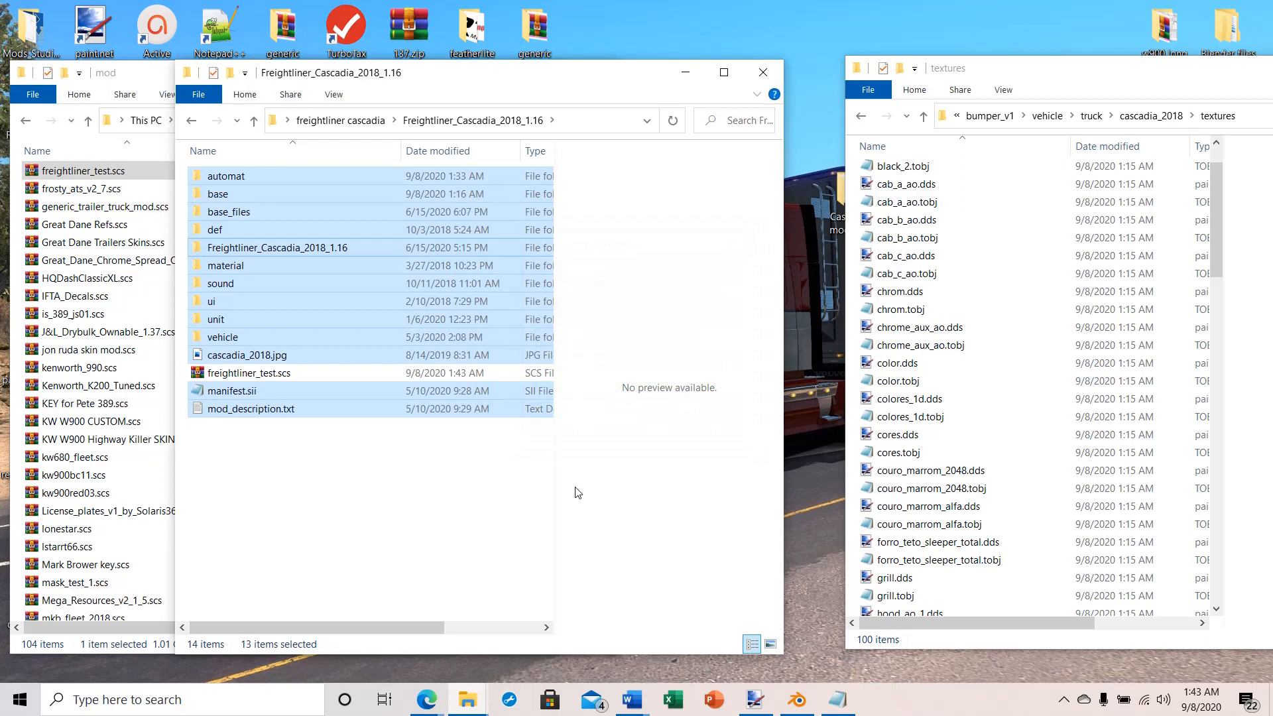
Step: Copy the new freightliner_test.scs into the American Truck Simulator mod folder, replacing the existing file
{"action": "left_click", "coordinate": [290, 509]}
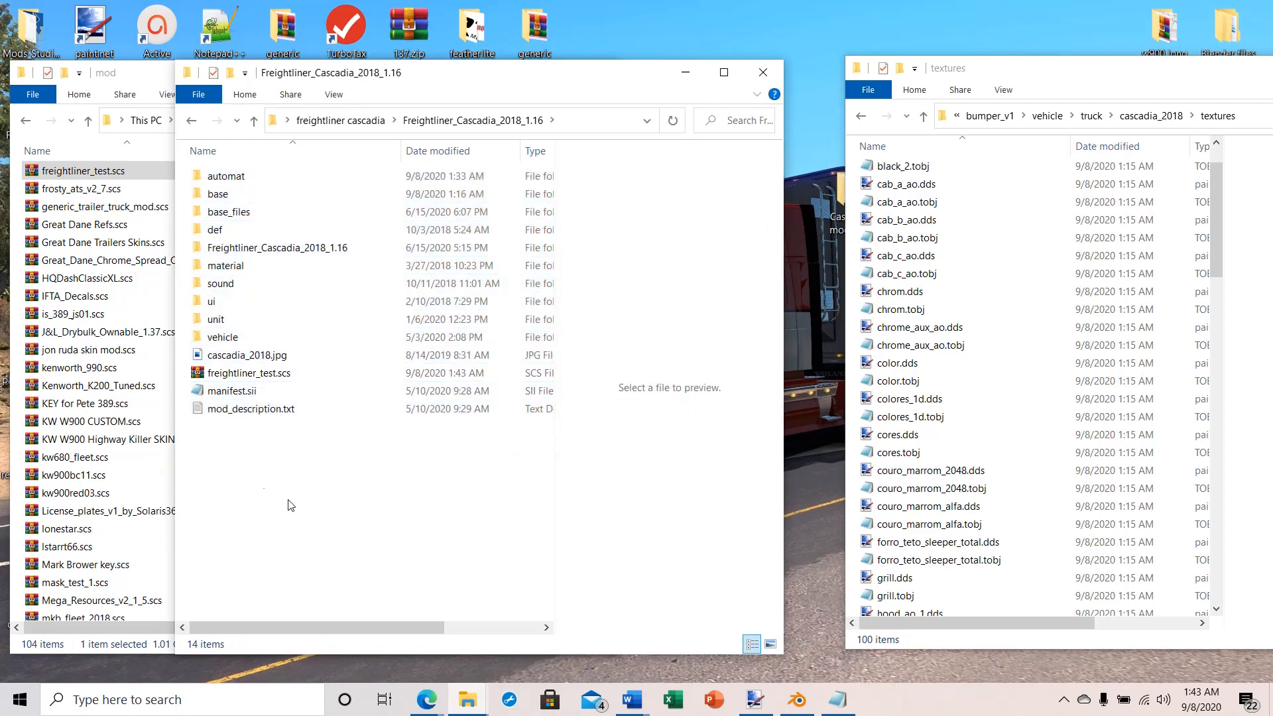
{"action": "right_click", "coordinate": [207, 372]}
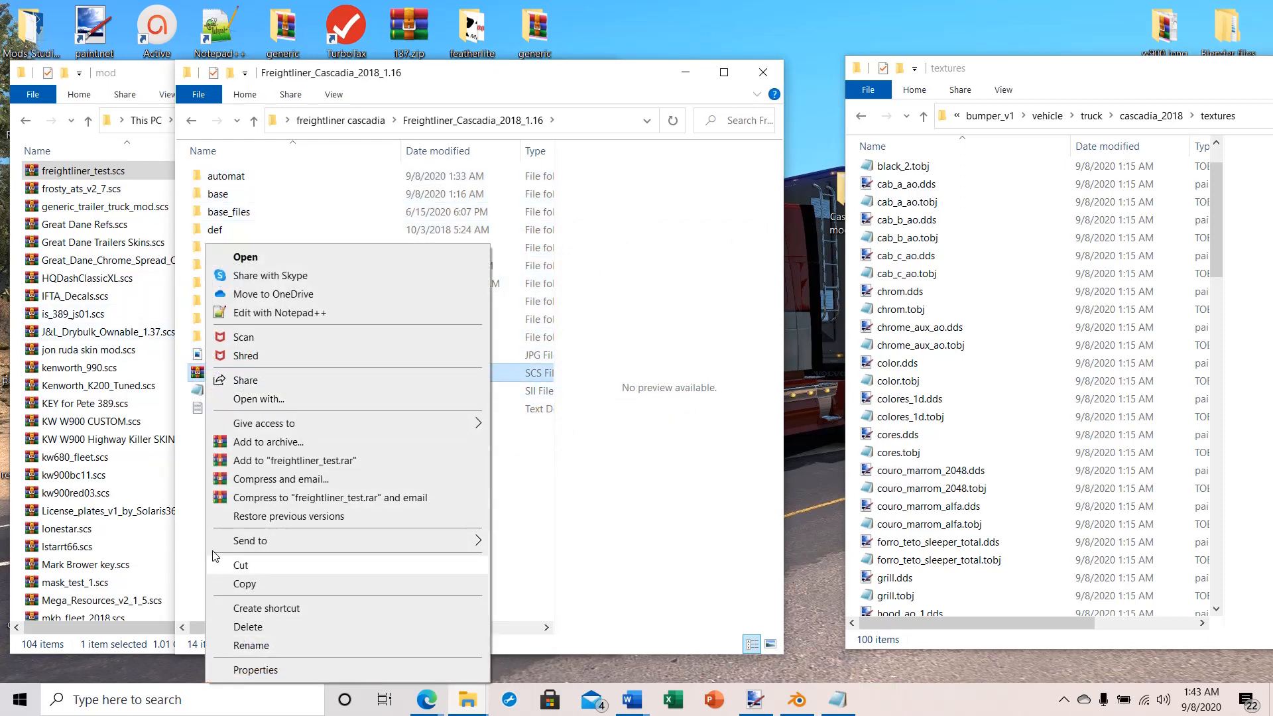
{"action": "left_click", "coordinate": [259, 584]}
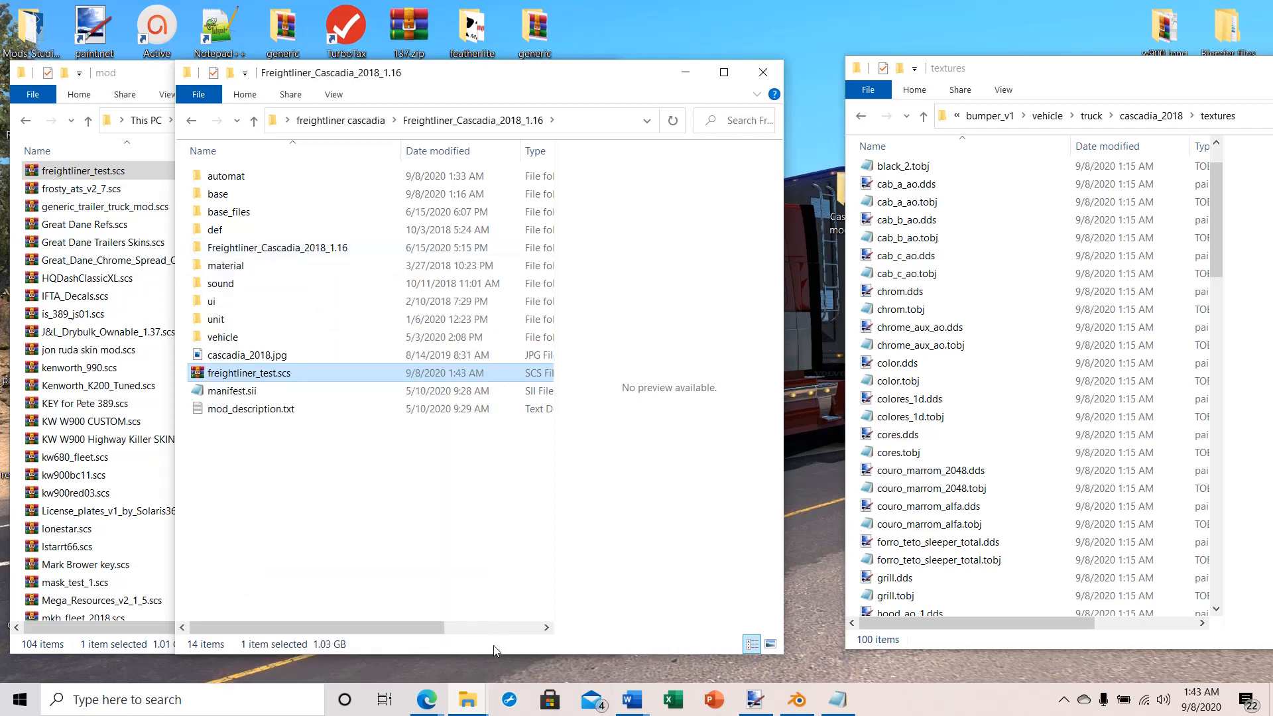
{"action": "left_click", "coordinate": [468, 701]}
{"action": "left_click", "coordinate": [625, 635]}
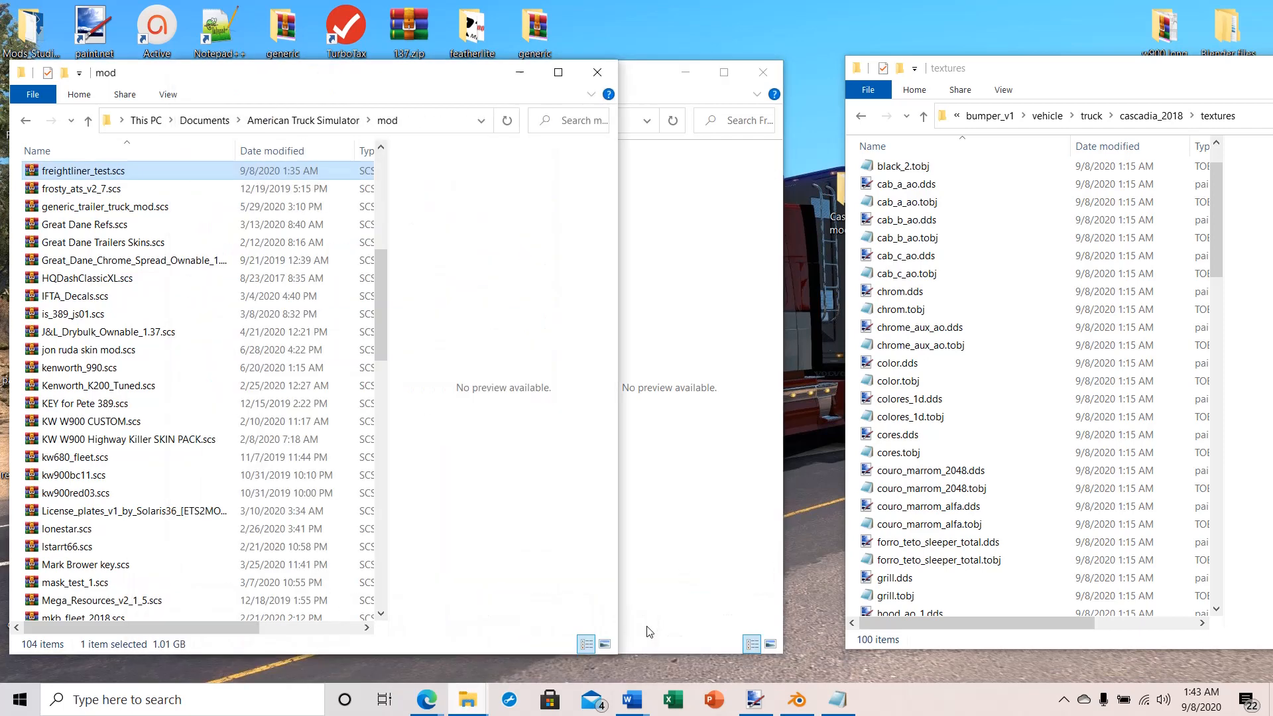
{"action": "right_click", "coordinate": [16, 309]}
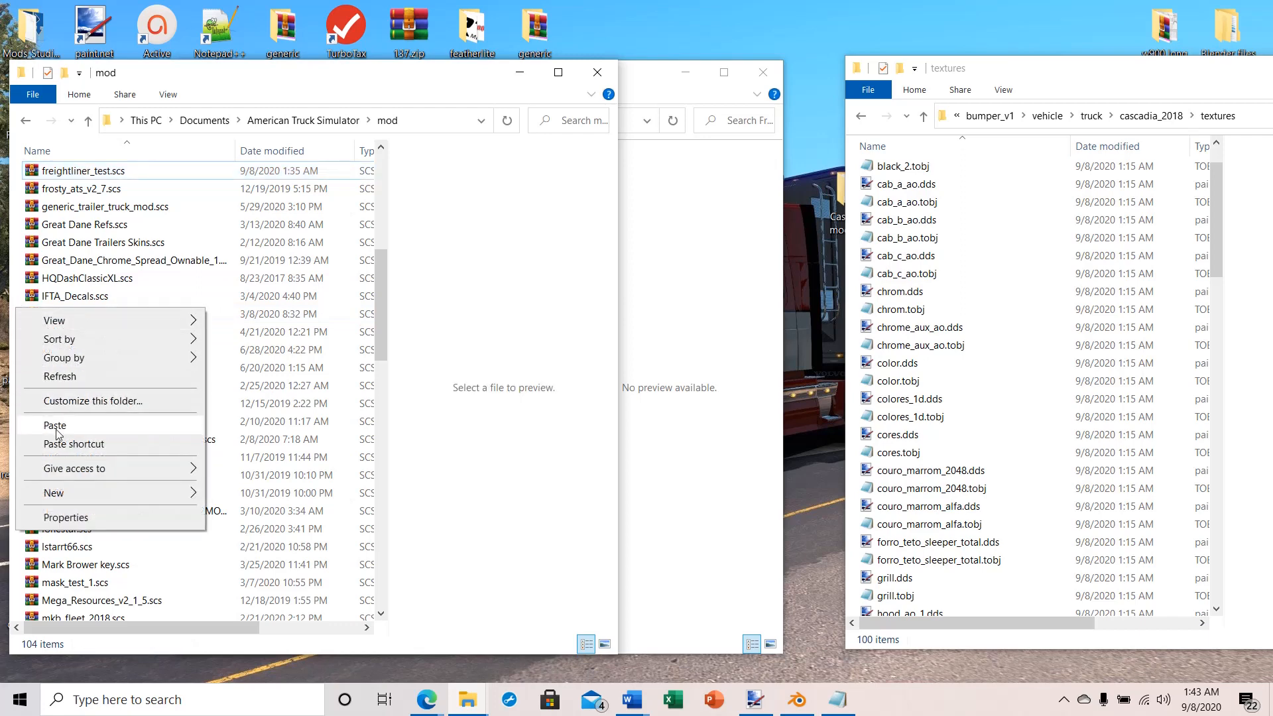
{"action": "left_click", "coordinate": [56, 425]}
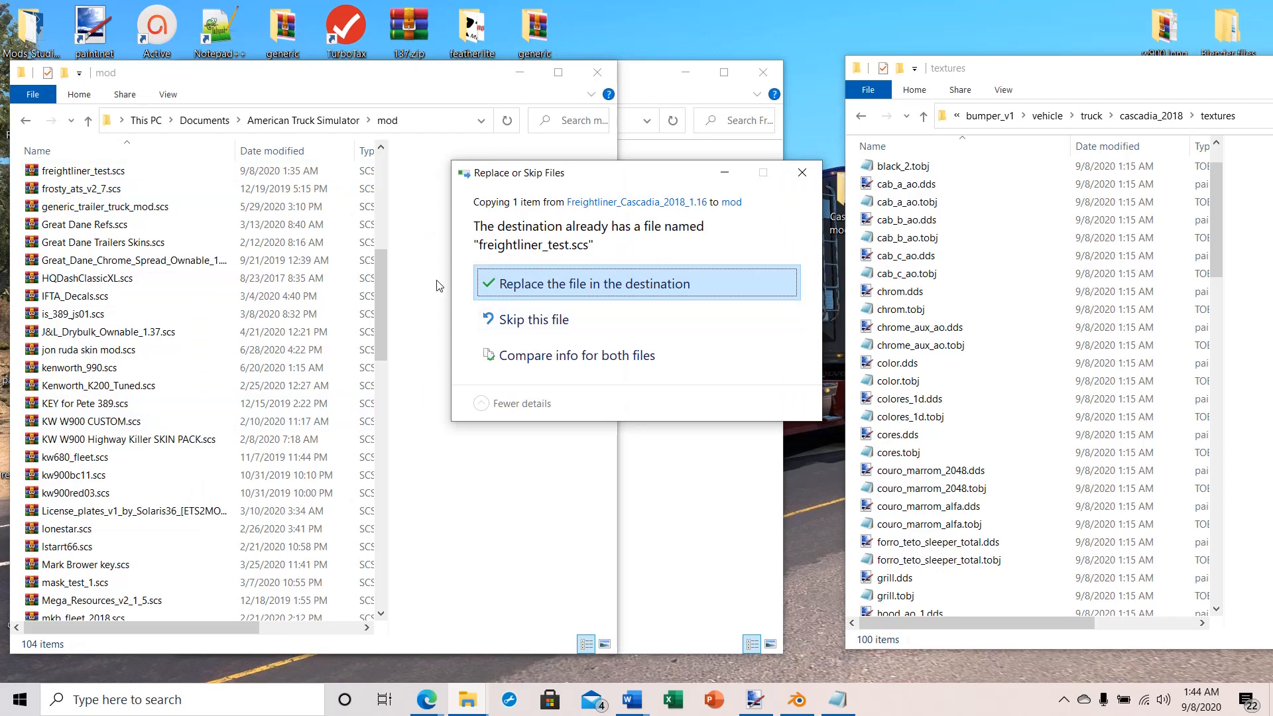
{"action": "left_click", "coordinate": [524, 285]}
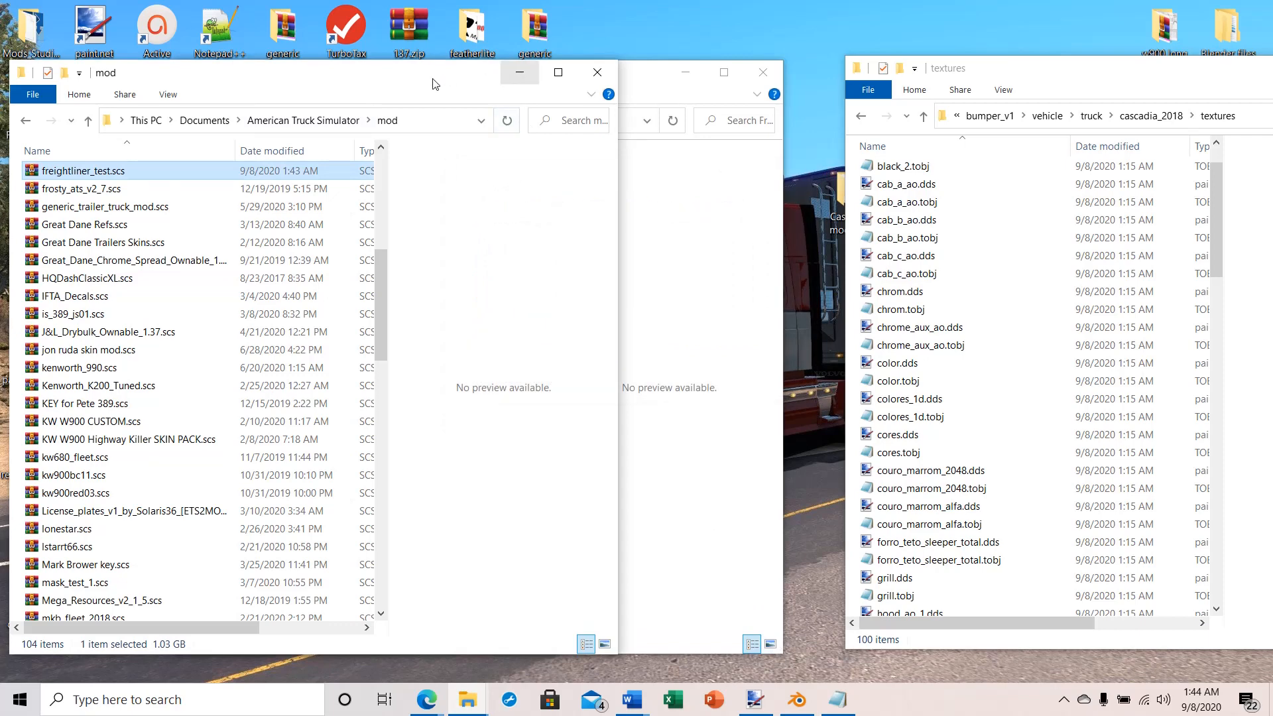
Step: Move the mod and Freightliner_Cascadia_2018_1.16 windows aside and launch American Truck Simulator from the desktop
{"action": "left_click_drag", "start_coordinate": [431, 80], "coordinate": [873, 78]}
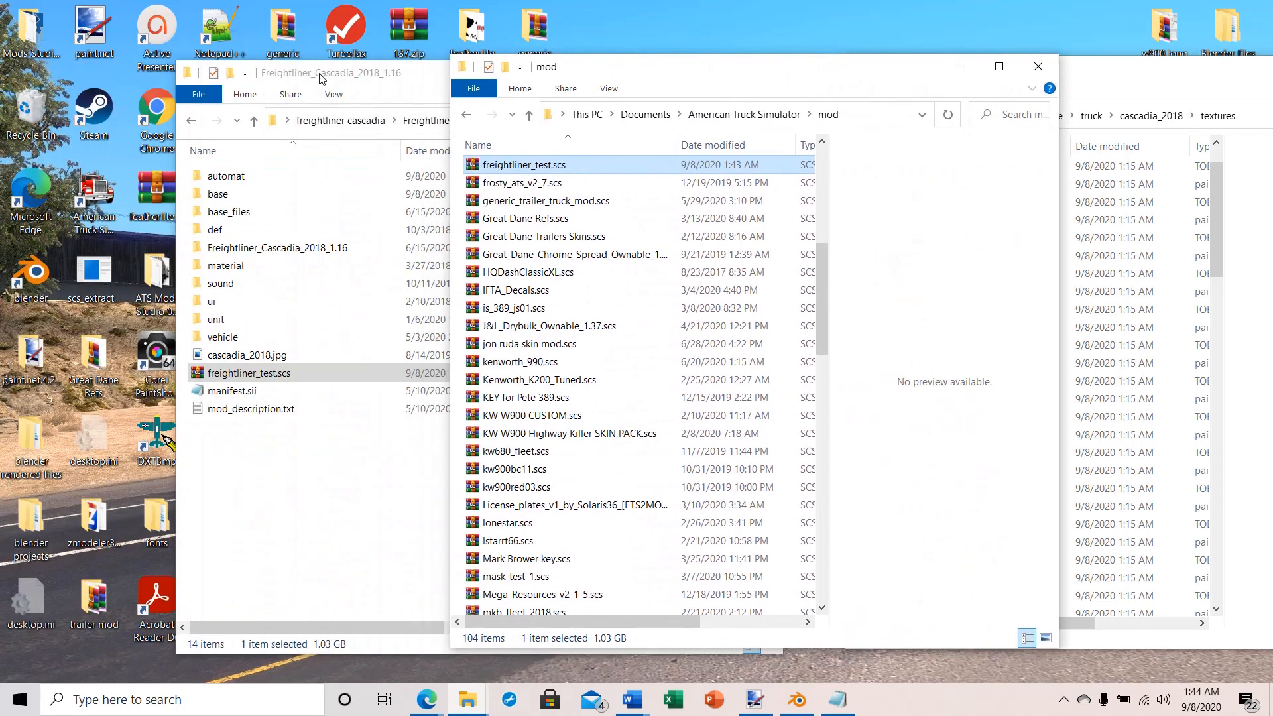
{"action": "left_click_drag", "start_coordinate": [318, 66], "coordinate": [534, 70]}
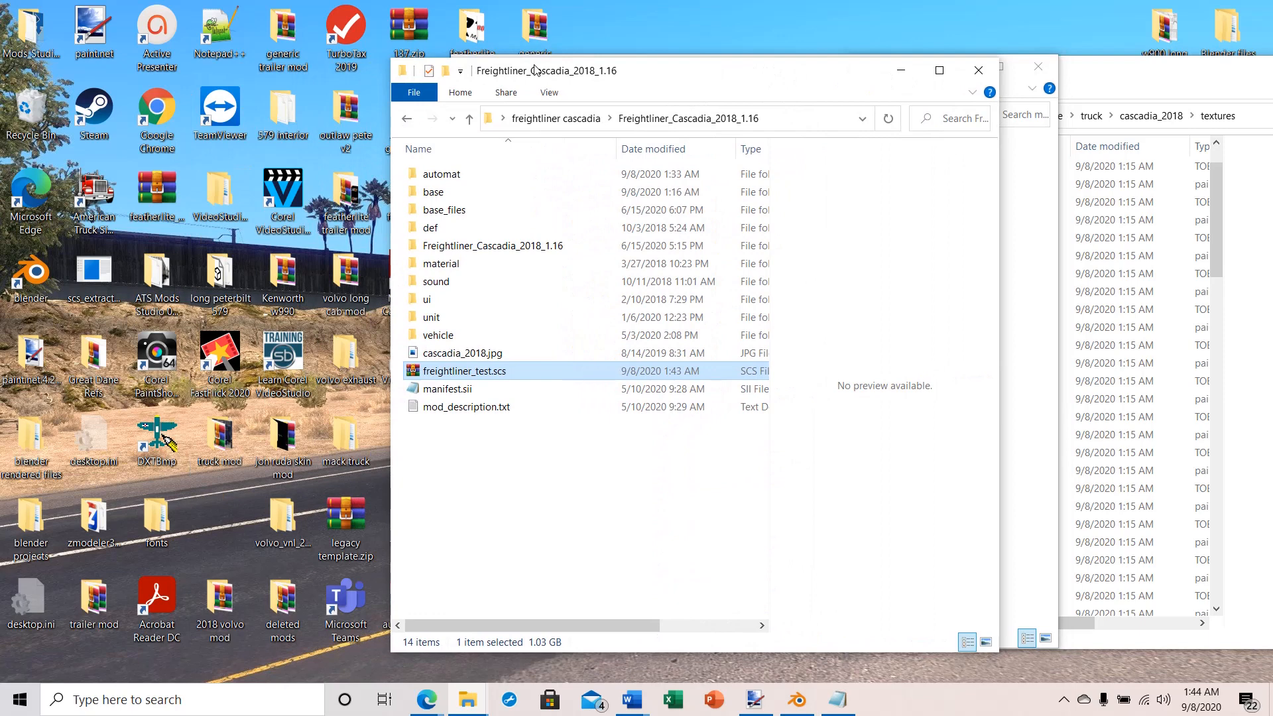
{"action": "double_click", "coordinate": [84, 202]}
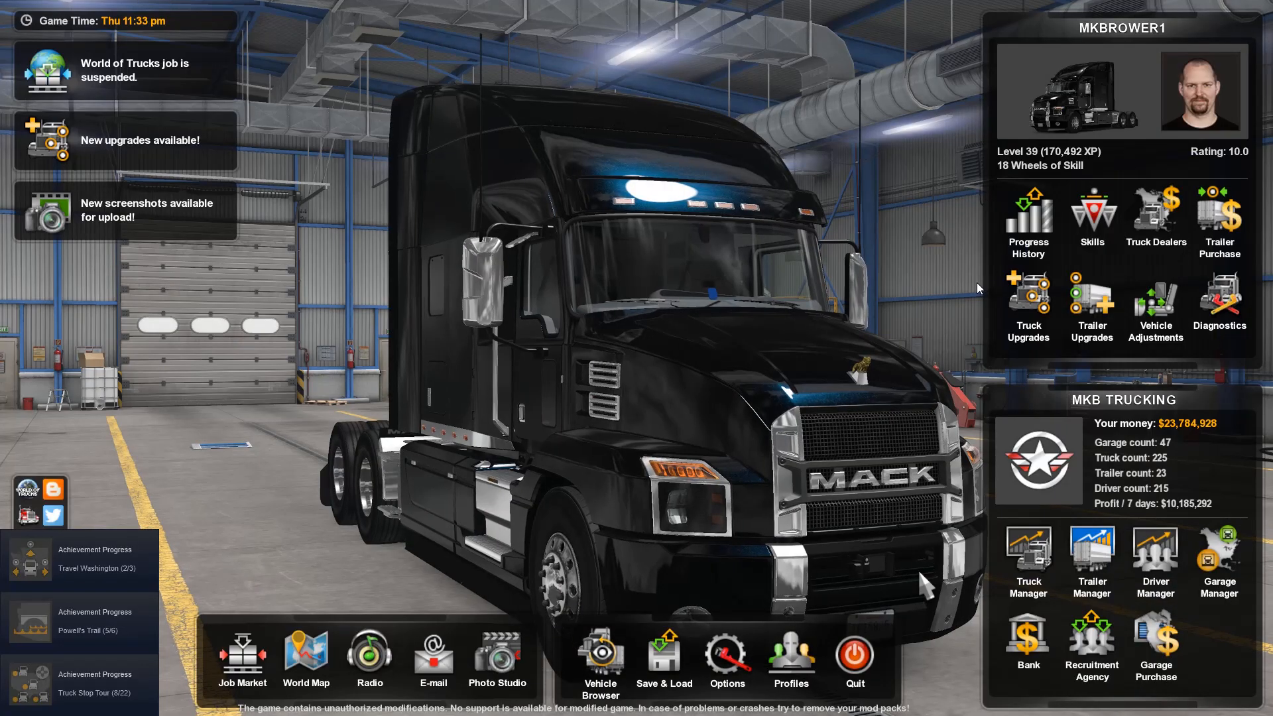
Step: Open the vehicle browser's truck designs and choose the Freightliner Cascadia
{"action": "left_click", "coordinate": [603, 653]}
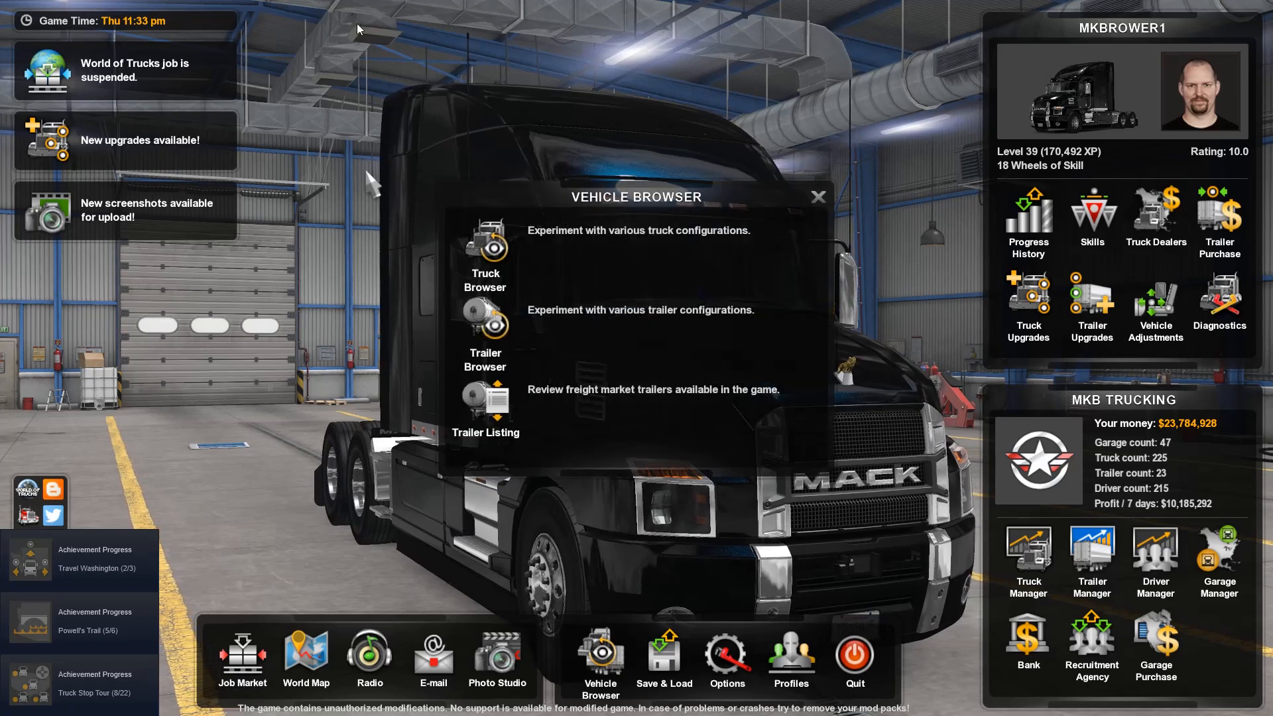
{"action": "left_click", "coordinate": [506, 258]}
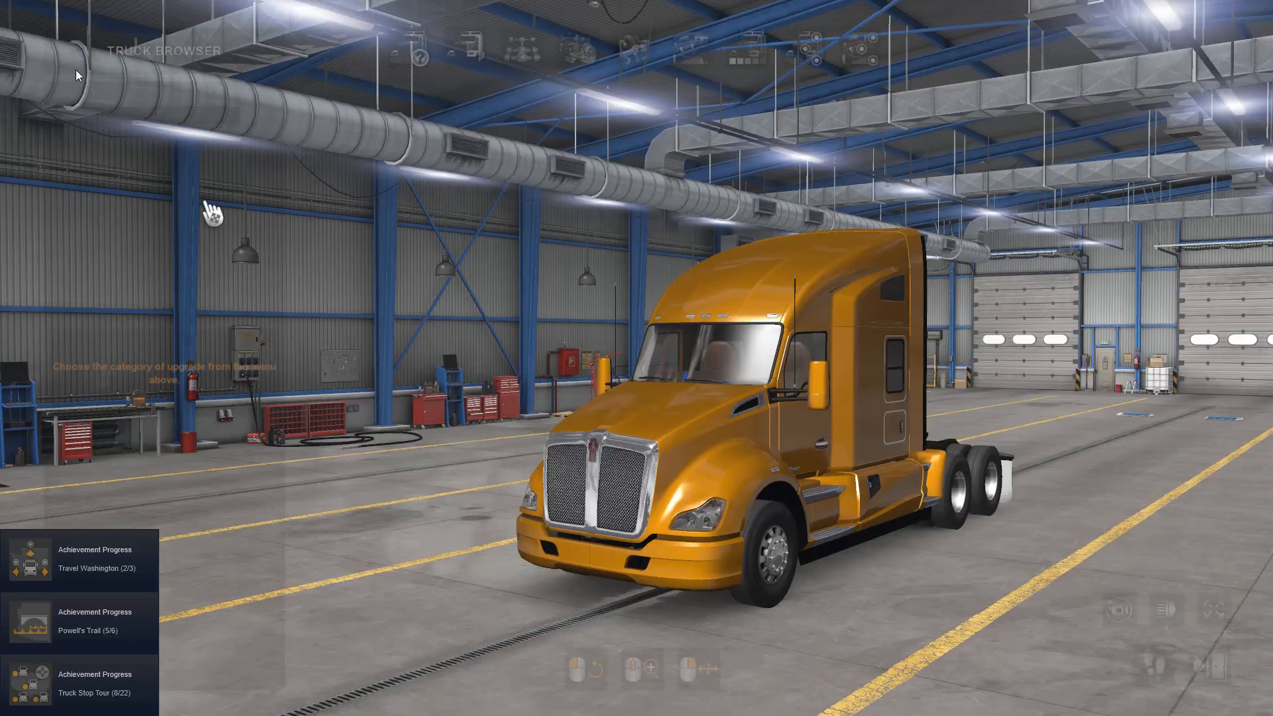
{"action": "left_click", "coordinate": [400, 34]}
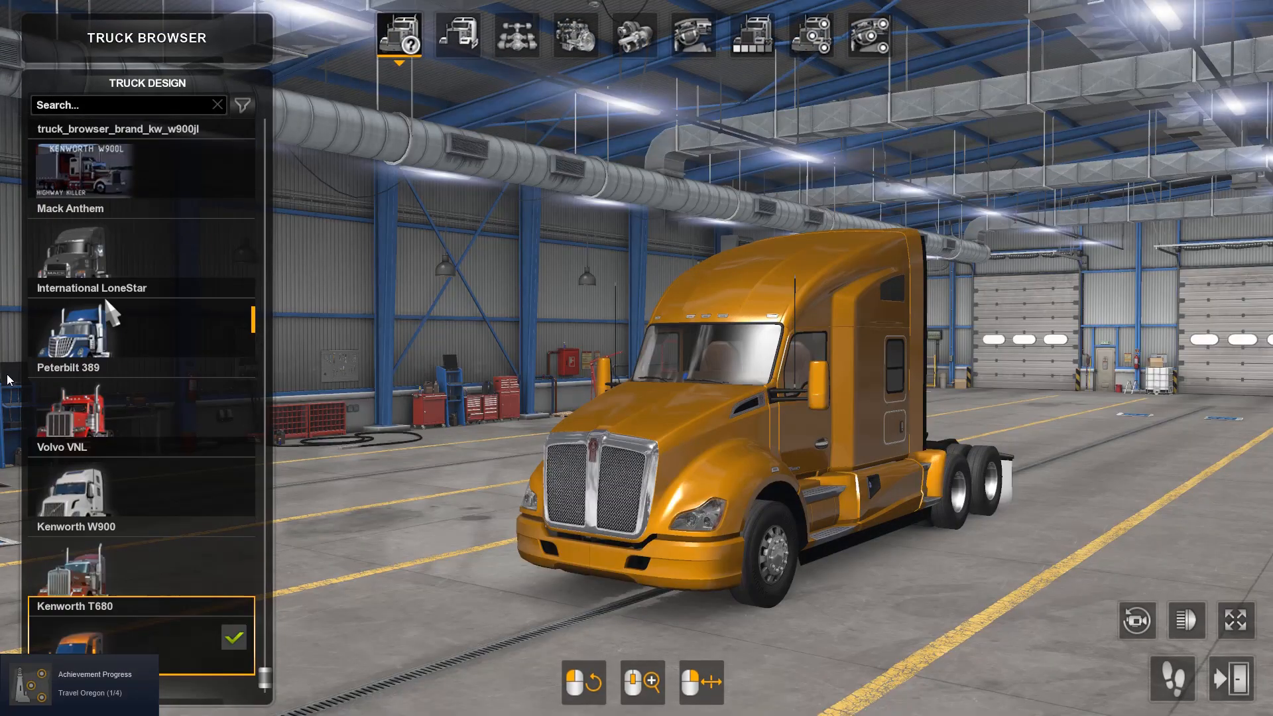
{"action": "left_click", "coordinate": [103, 166]}
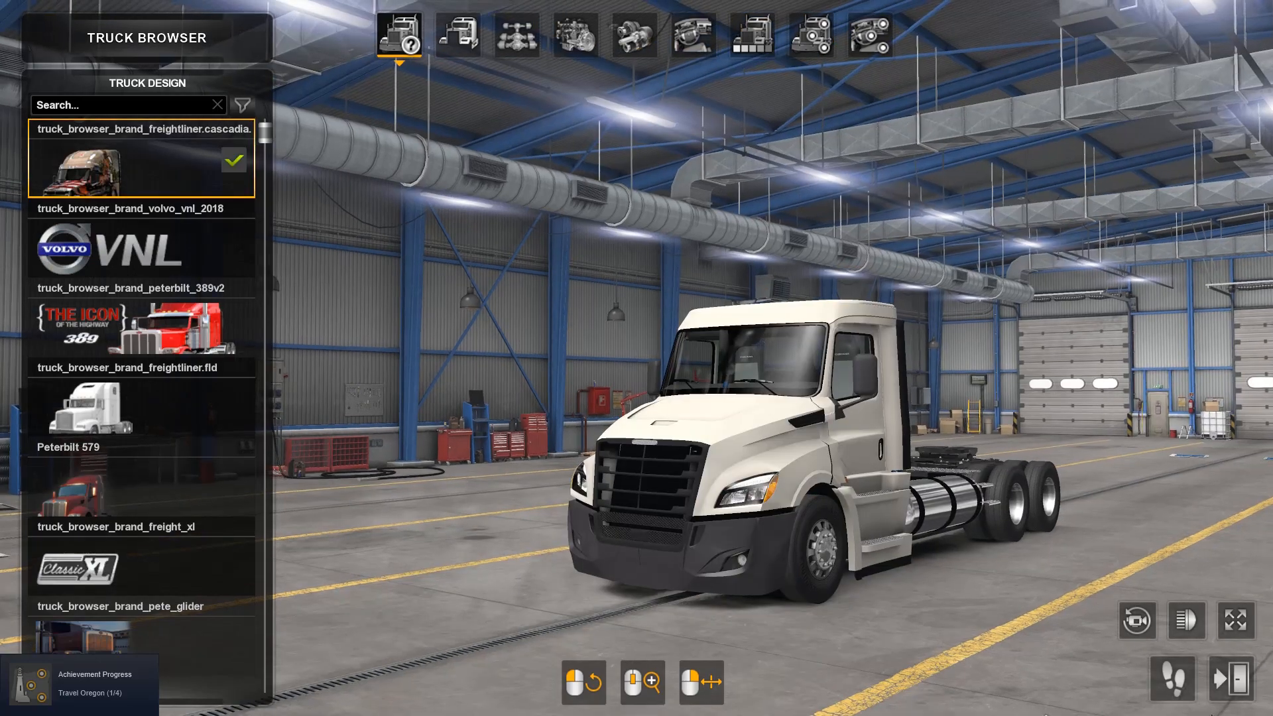
Step: Try the XT Cab on the Cascadia and fit the RR Cab, viewing the truck from the front and side
{"action": "left_click_drag", "start_coordinate": [878, 560], "coordinate": [1017, 545]}
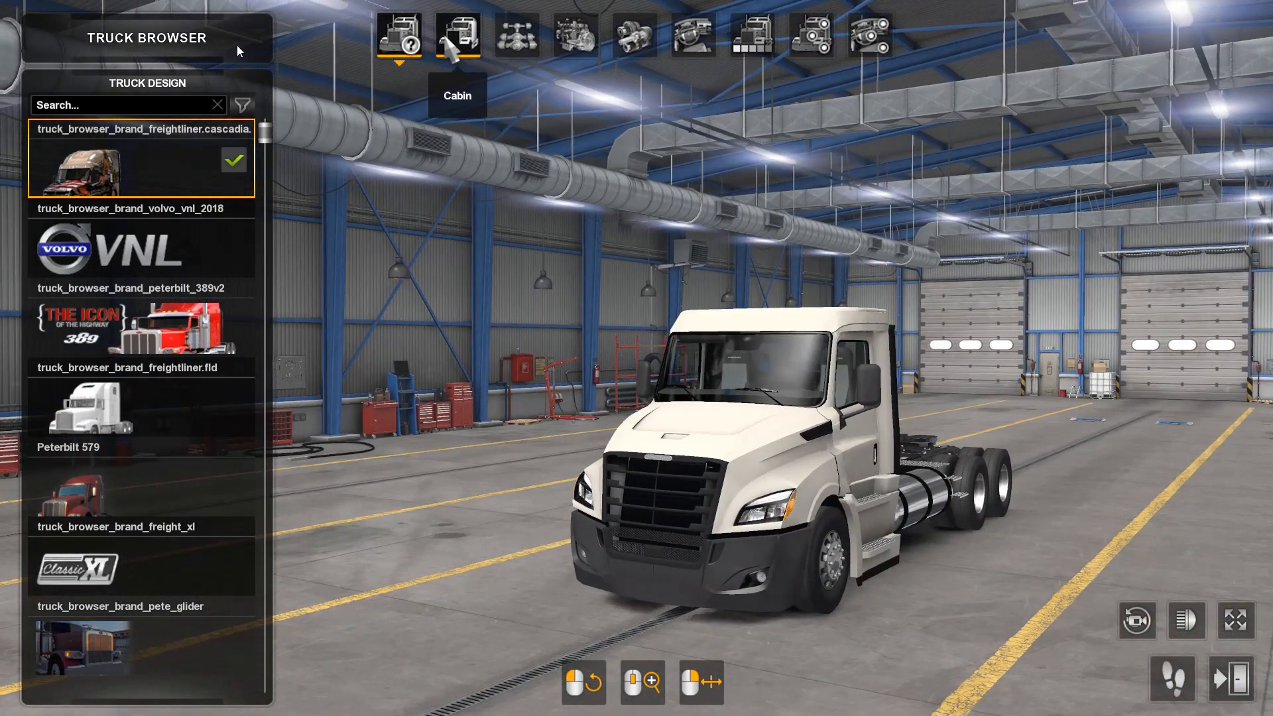
{"action": "left_click", "coordinate": [455, 36]}
{"action": "left_click", "coordinate": [78, 252]}
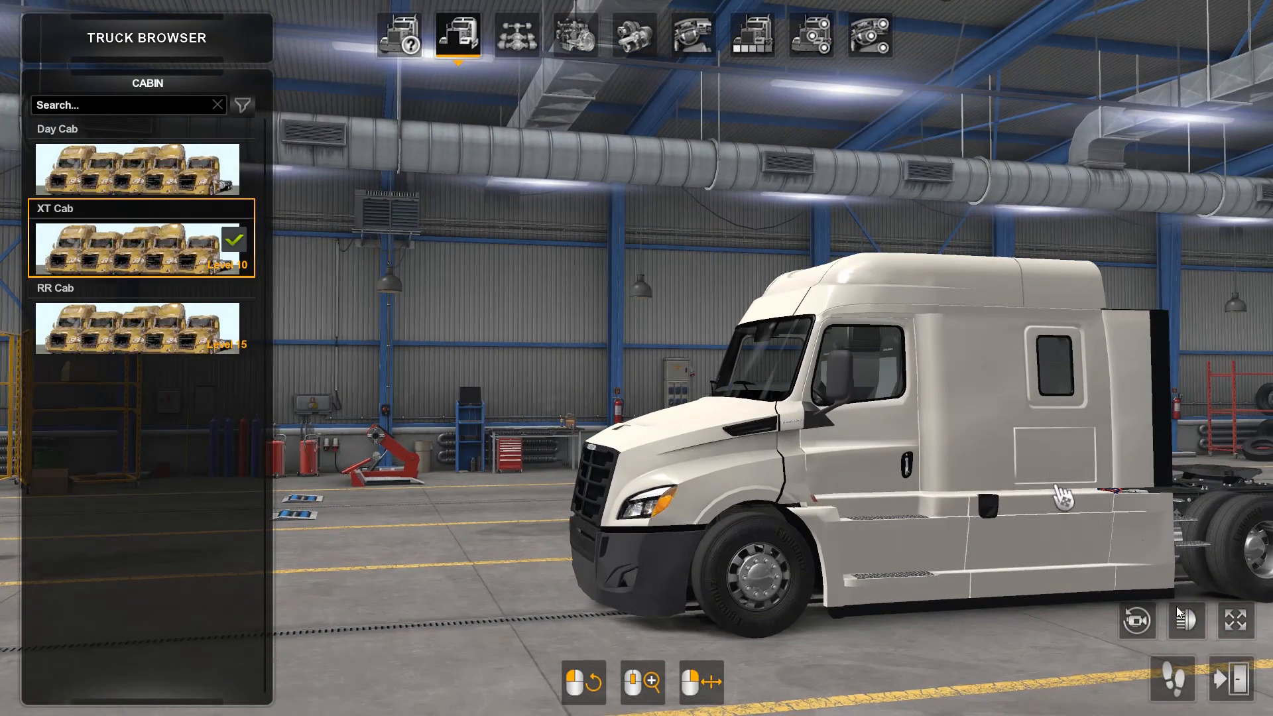
{"action": "left_click_drag", "start_coordinate": [1055, 490], "coordinate": [1271, 424]}
{"action": "left_click", "coordinate": [100, 352]}
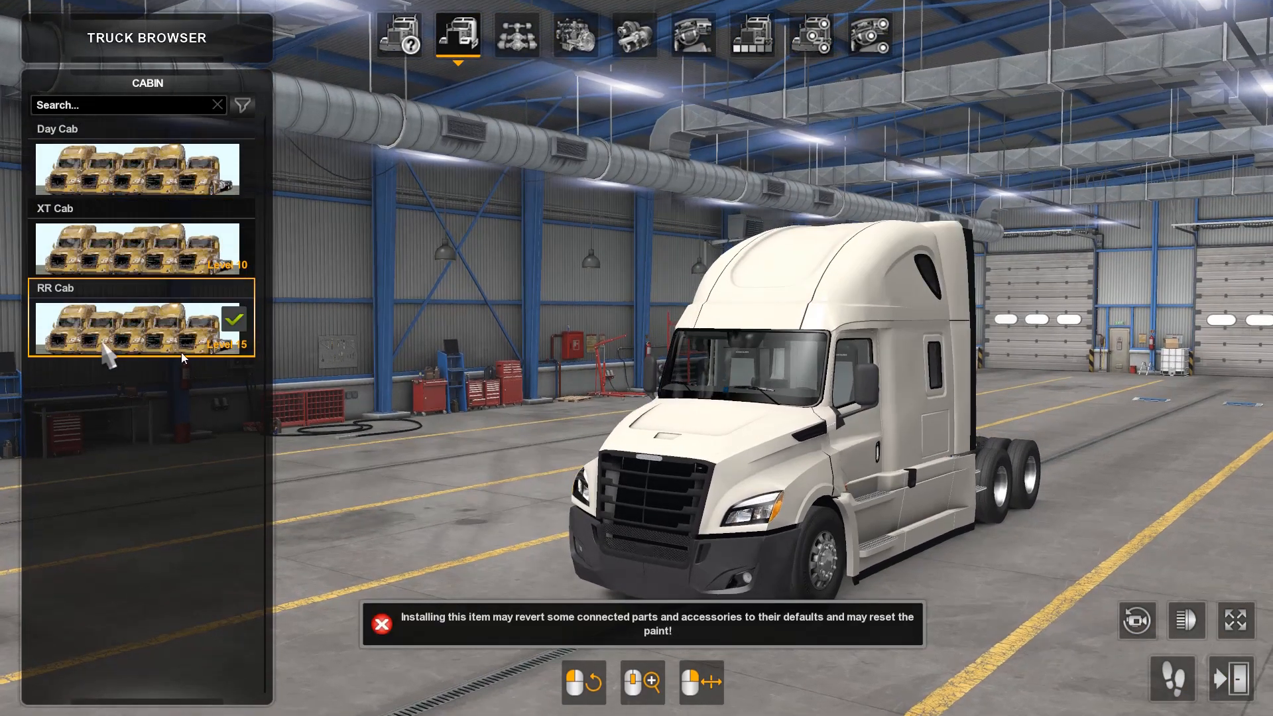
{"action": "left_click_drag", "start_coordinate": [881, 503], "coordinate": [995, 504]}
{"action": "left_click_drag", "start_coordinate": [1271, 507], "coordinate": [1180, 387]}
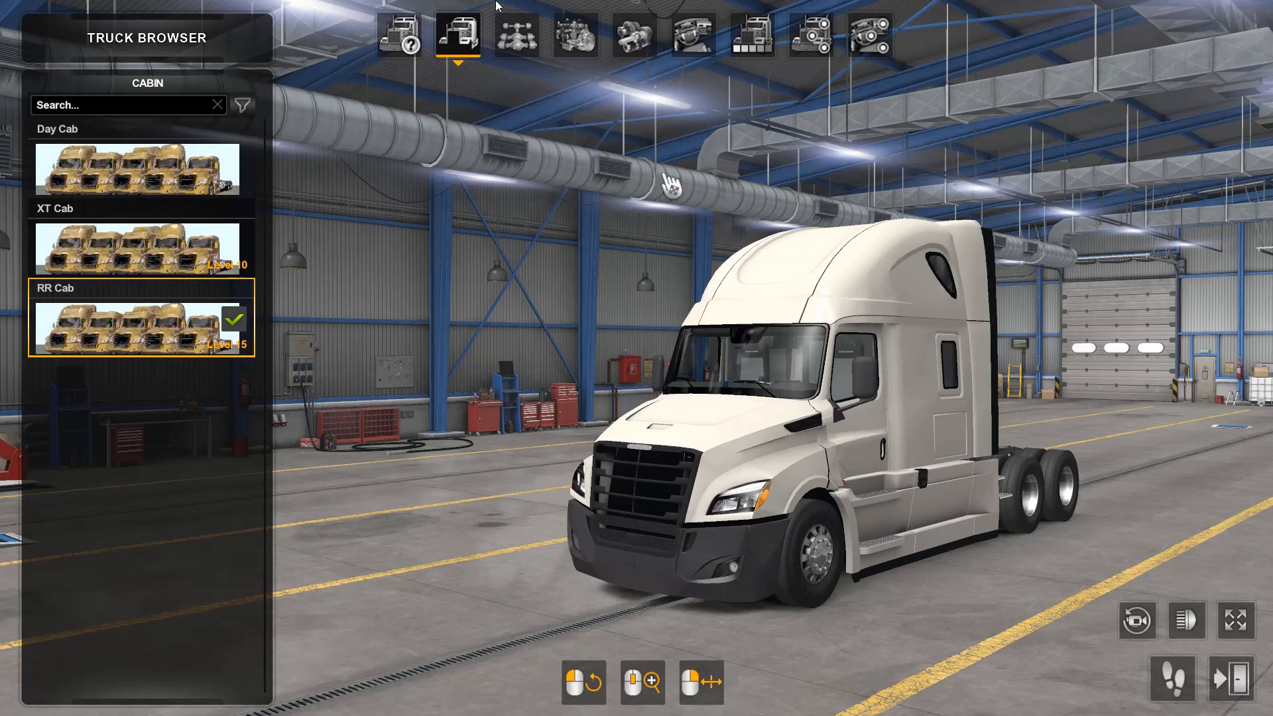
Step: Preview the Bumper Paint, Bumper Paint + Plastic and Bumper Plastic variants on the truck to check their textures
{"action": "left_click", "coordinate": [823, 42]}
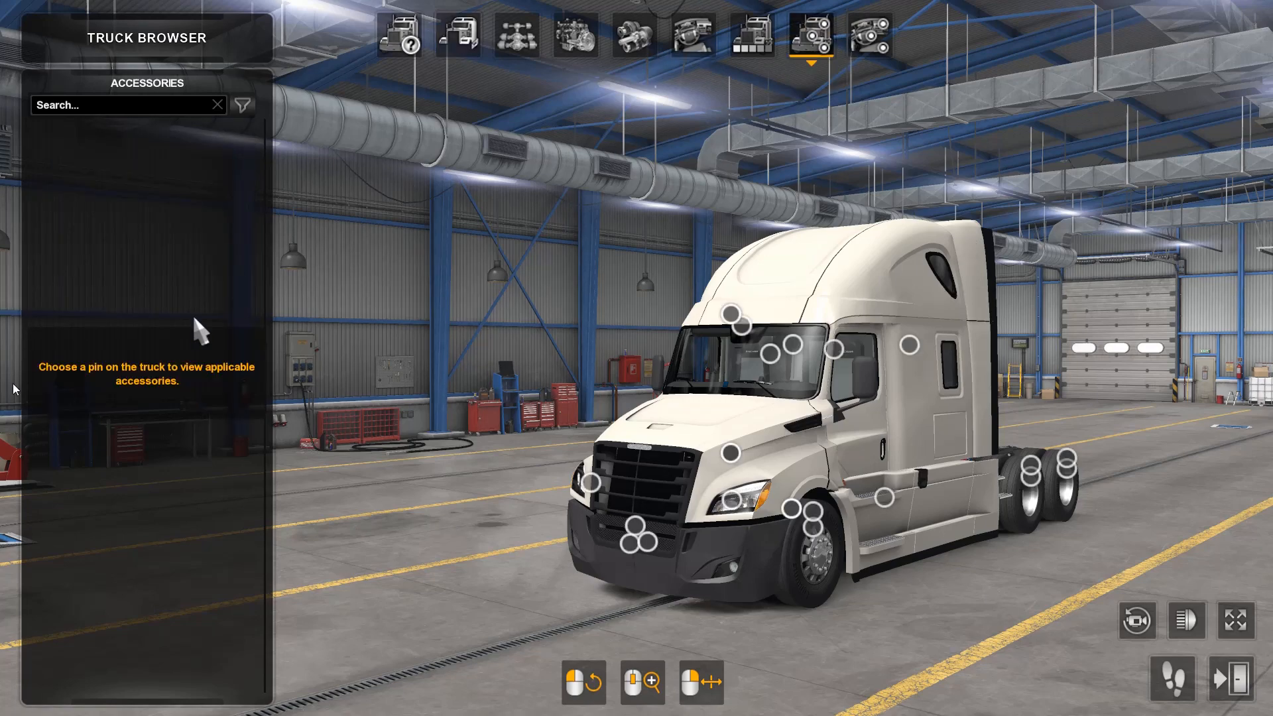
{"action": "left_click_drag", "start_coordinate": [750, 579], "coordinate": [1270, 501]}
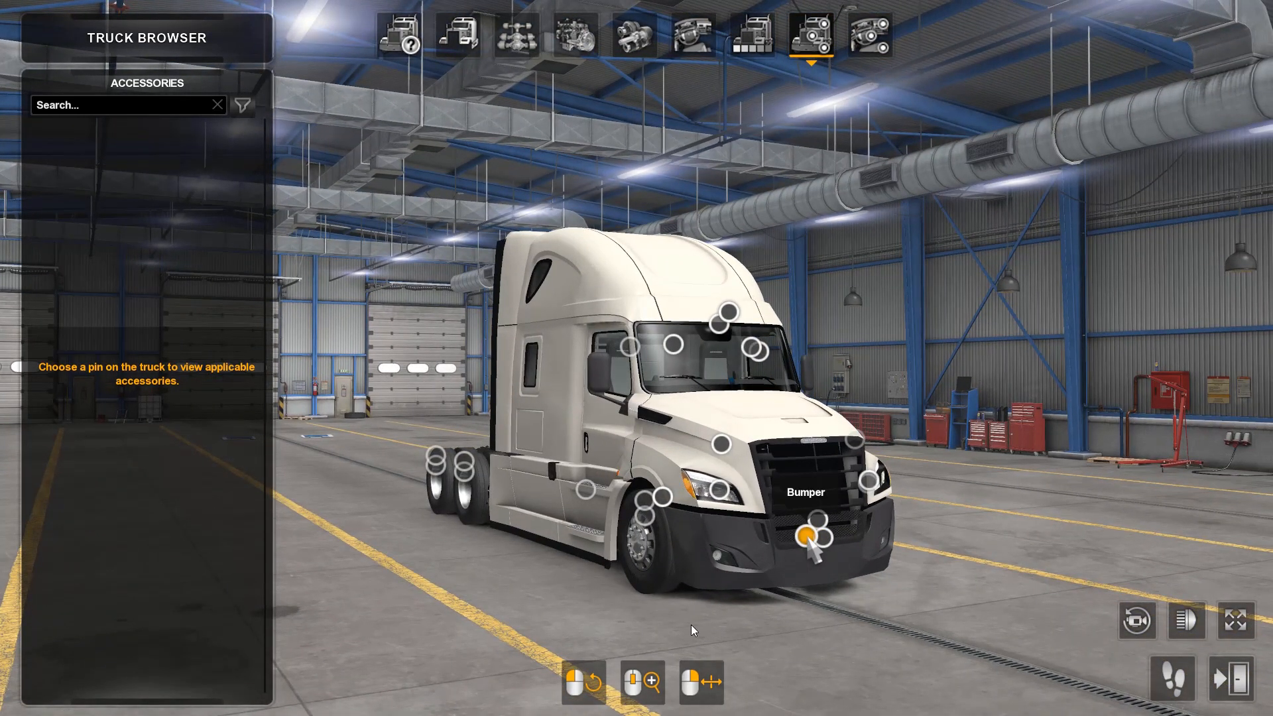
{"action": "left_click", "coordinate": [822, 538]}
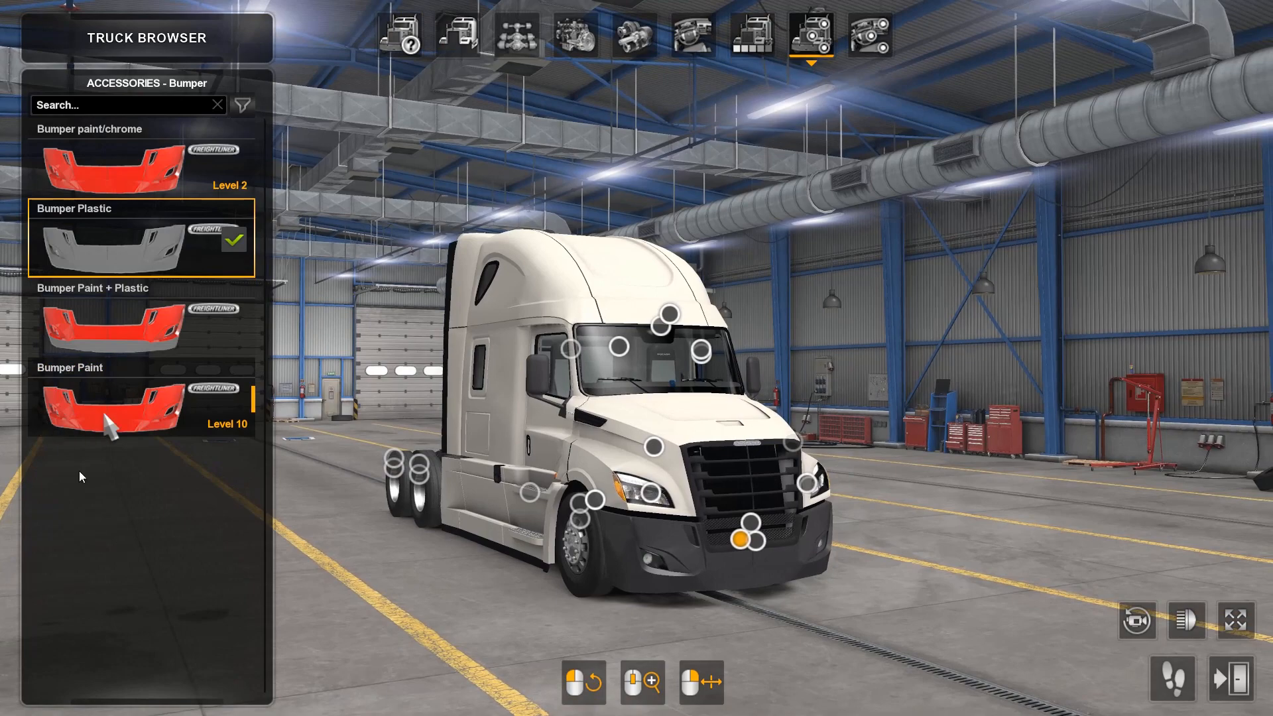
{"action": "left_click", "coordinate": [111, 421]}
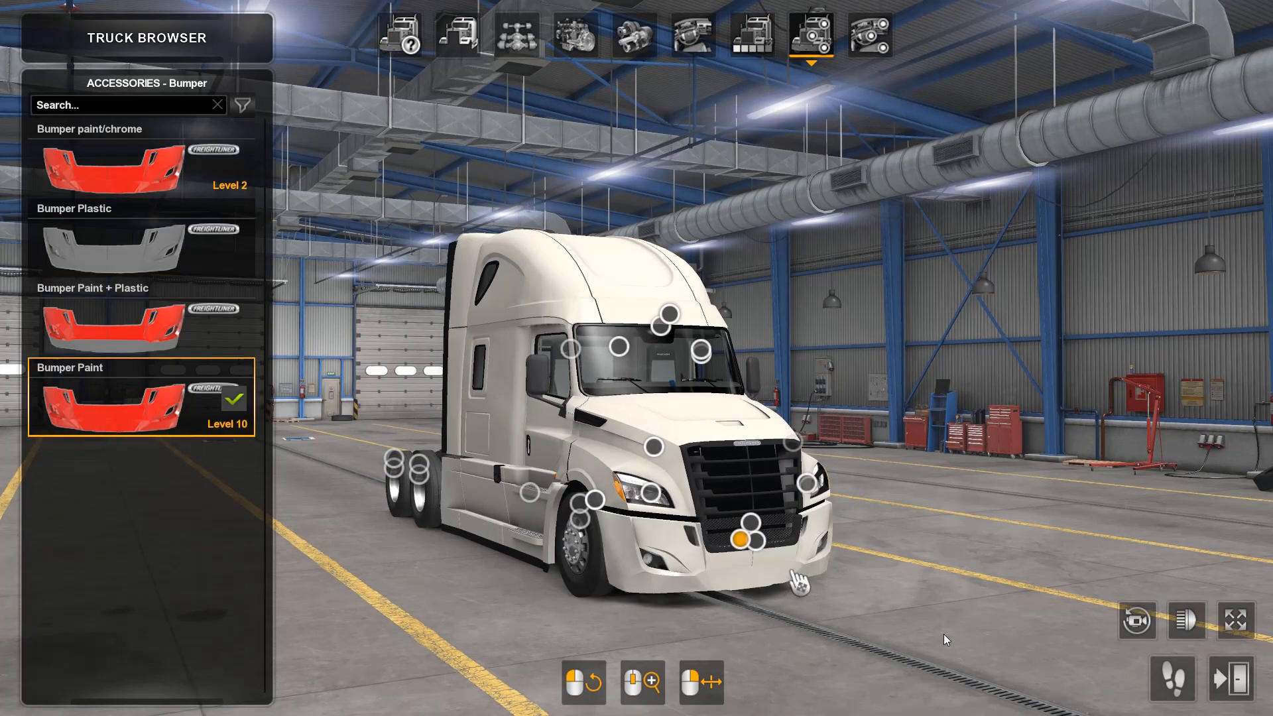
{"action": "mouse_move", "coordinate": [794, 582]}
{"action": "left_mouse_down"}
{"action": "mouse_move", "coordinate": [672, 630]}
{"action": "mouse_move", "coordinate": [396, 631]}
{"action": "mouse_move", "coordinate": [428, 651]}
{"action": "mouse_move", "coordinate": [818, 647]}
{"action": "mouse_move", "coordinate": [916, 614]}
{"action": "left_mouse_up"}
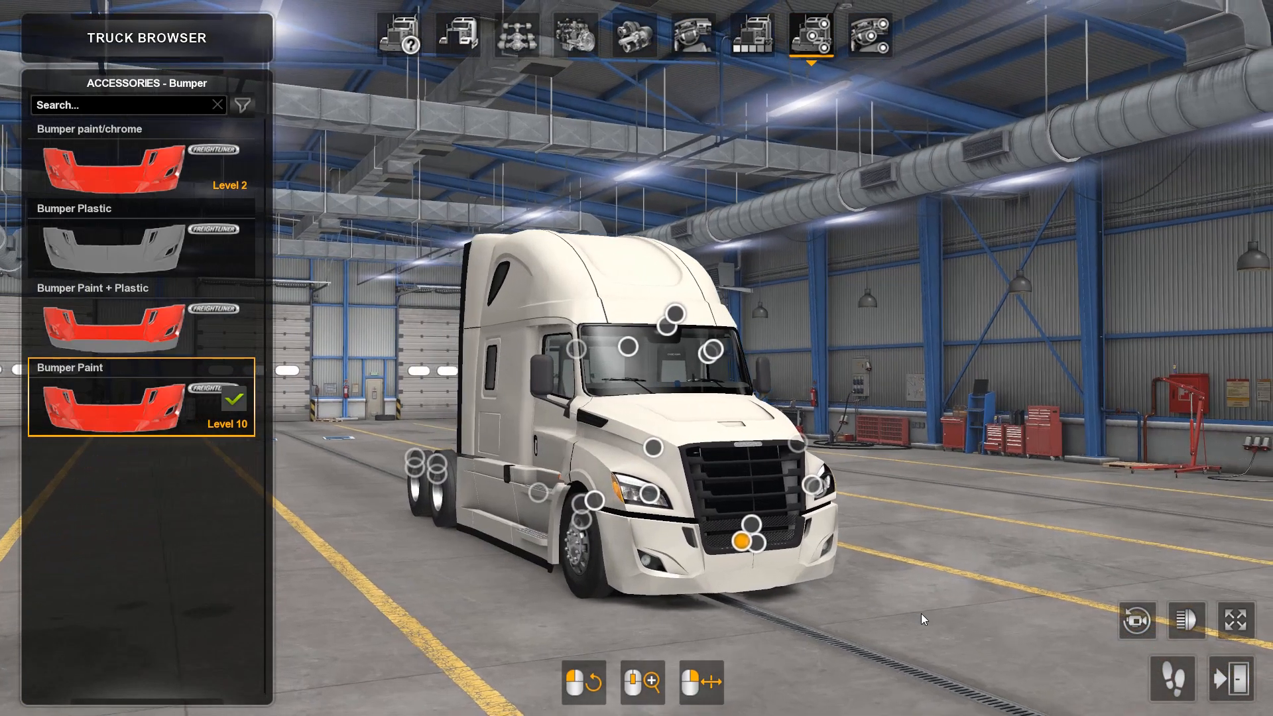
{"action": "left_click", "coordinate": [118, 324]}
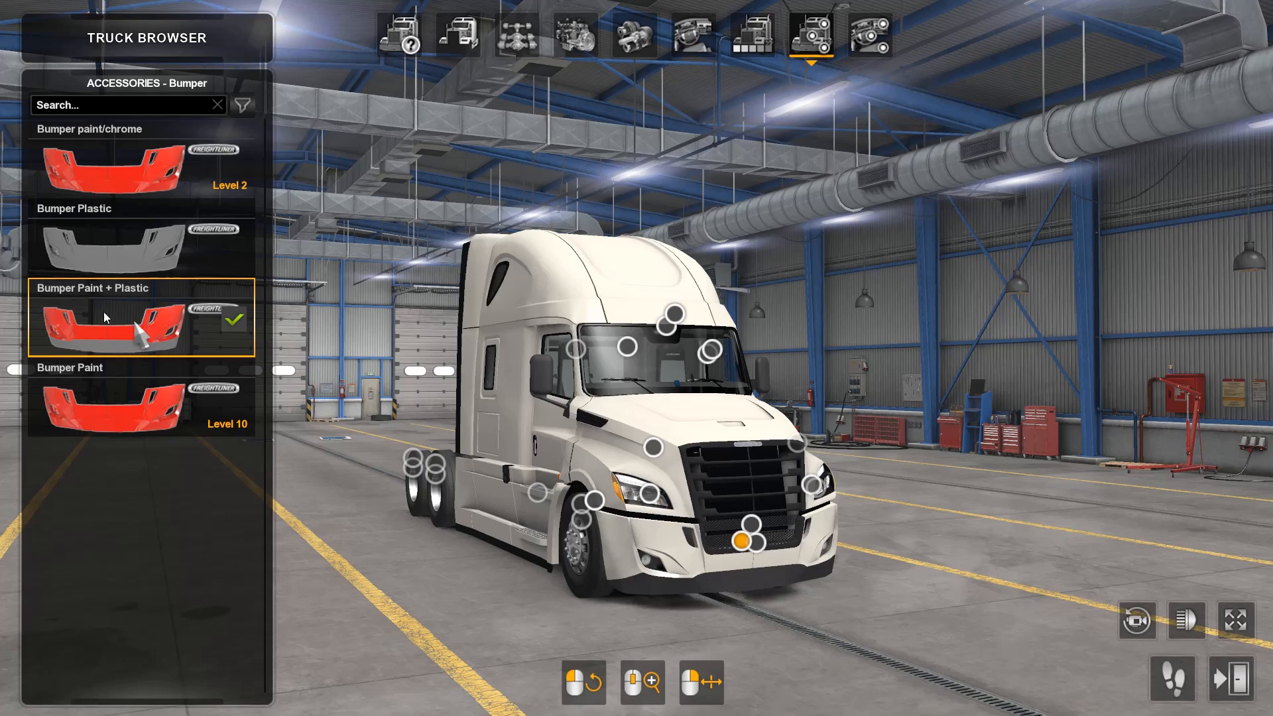
{"action": "left_click", "coordinate": [86, 240]}
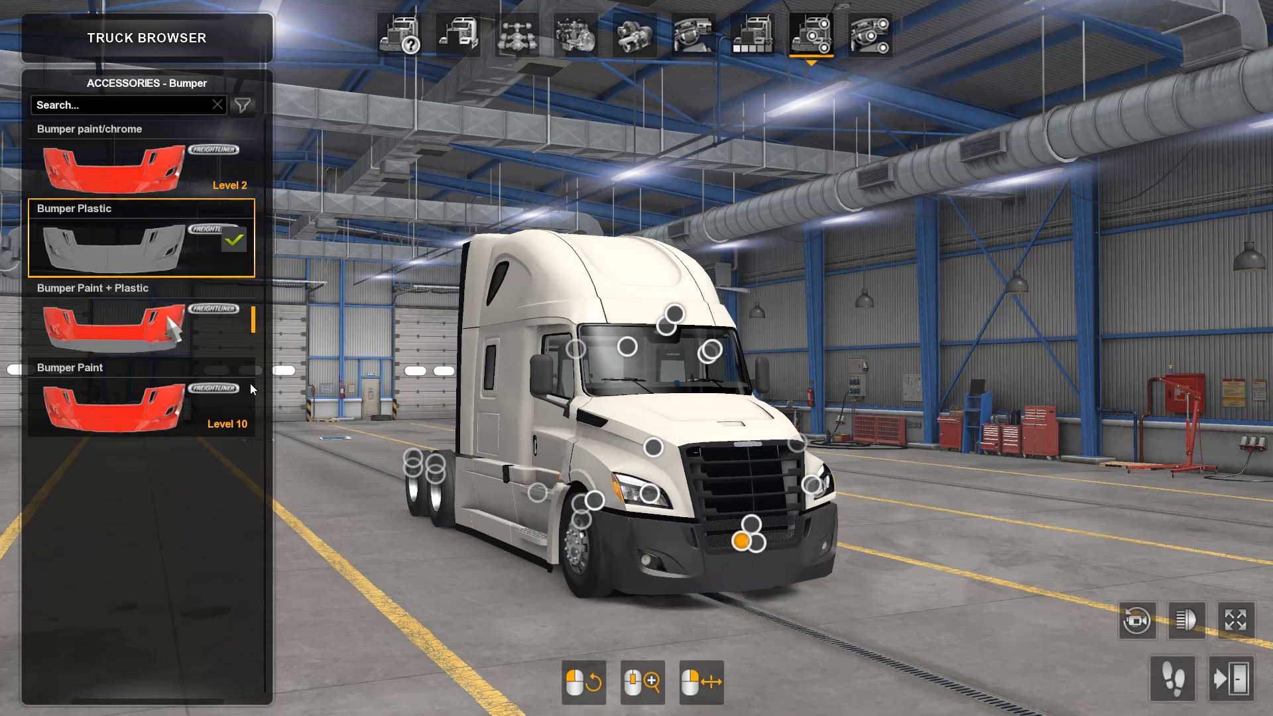
{"action": "left_click_drag", "start_coordinate": [940, 615], "coordinate": [504, 570]}
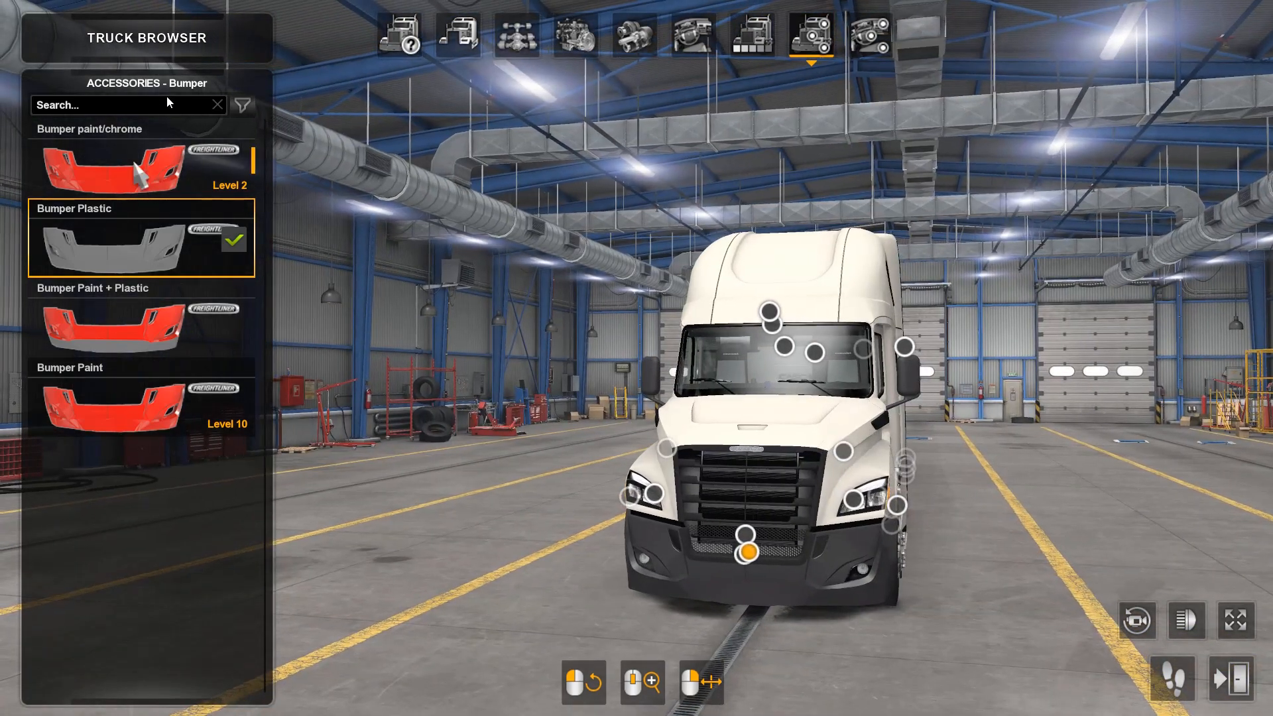
Step: Fit the Bumper paint/chrome variant and inspect the bumper from both sides of the truck
{"action": "left_click", "coordinate": [140, 173]}
{"action": "mouse_move", "coordinate": [826, 612]}
{"action": "left_mouse_down"}
{"action": "mouse_move", "coordinate": [1108, 639]}
{"action": "mouse_move", "coordinate": [1011, 598]}
{"action": "mouse_move", "coordinate": [618, 594]}
{"action": "left_mouse_up"}
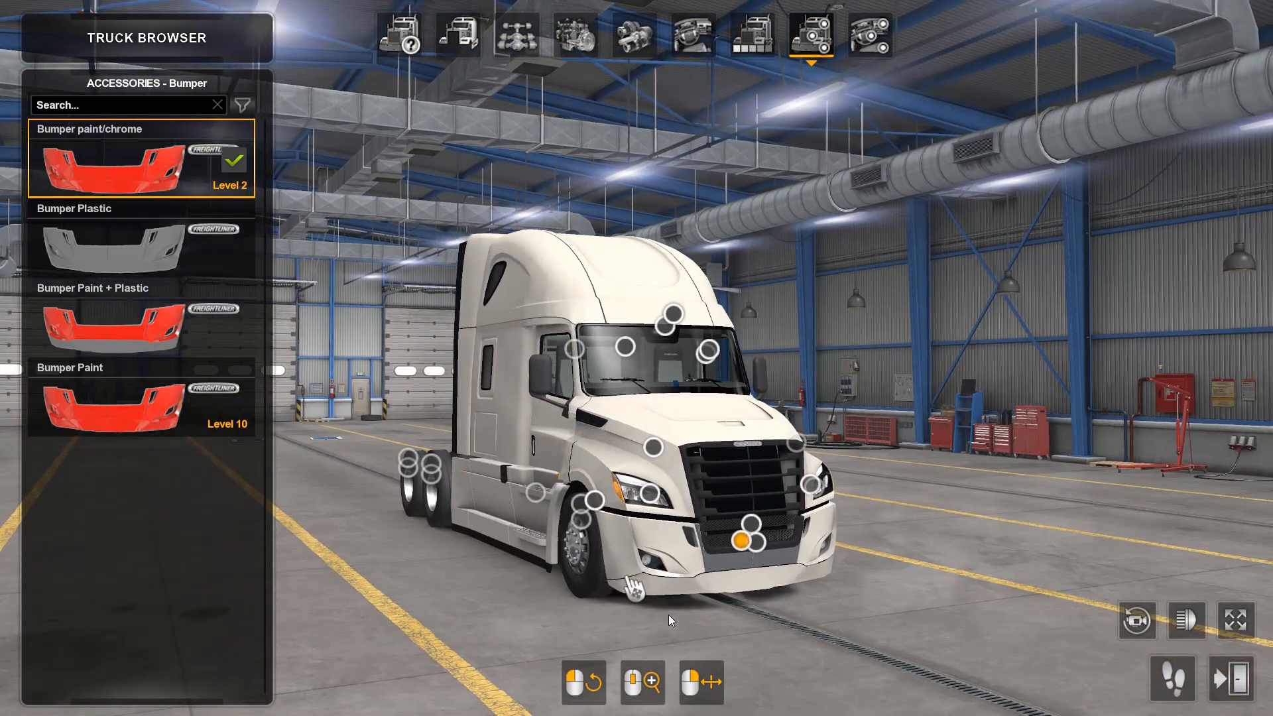
{"action": "left_click_drag", "start_coordinate": [729, 607], "coordinate": [1133, 512]}
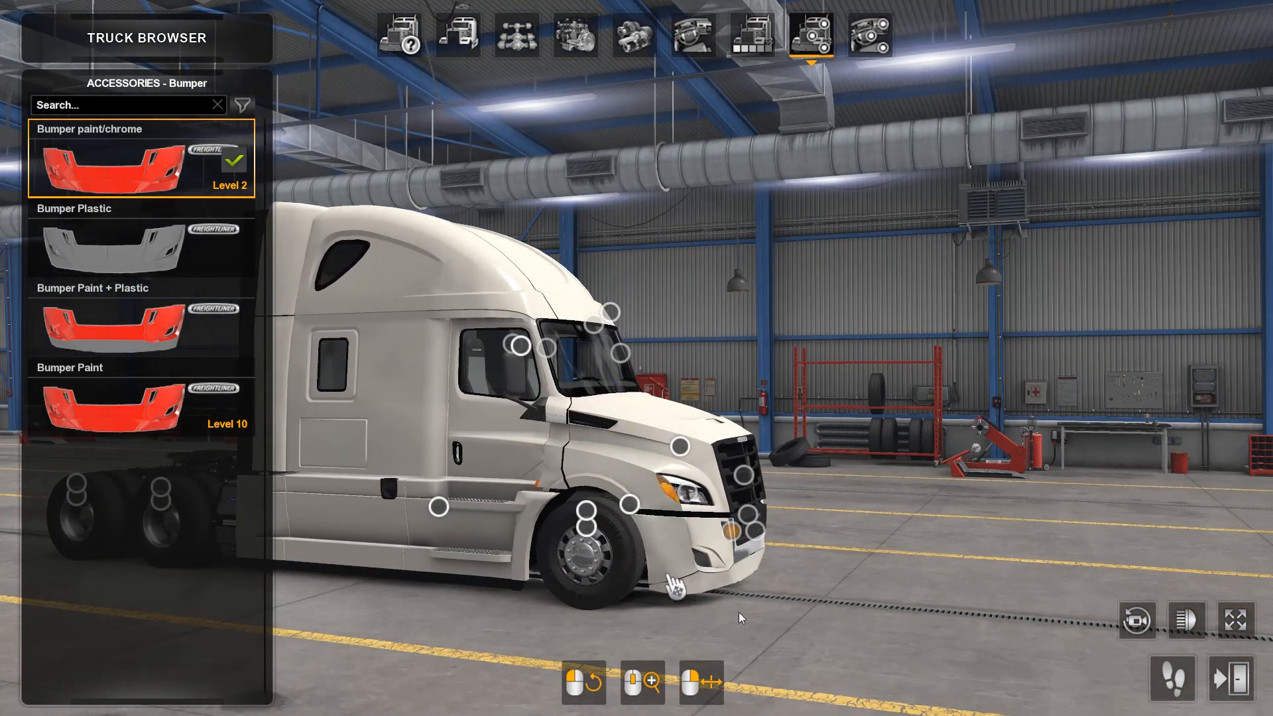
{"action": "left_click_drag", "start_coordinate": [822, 608], "coordinate": [22, 538]}
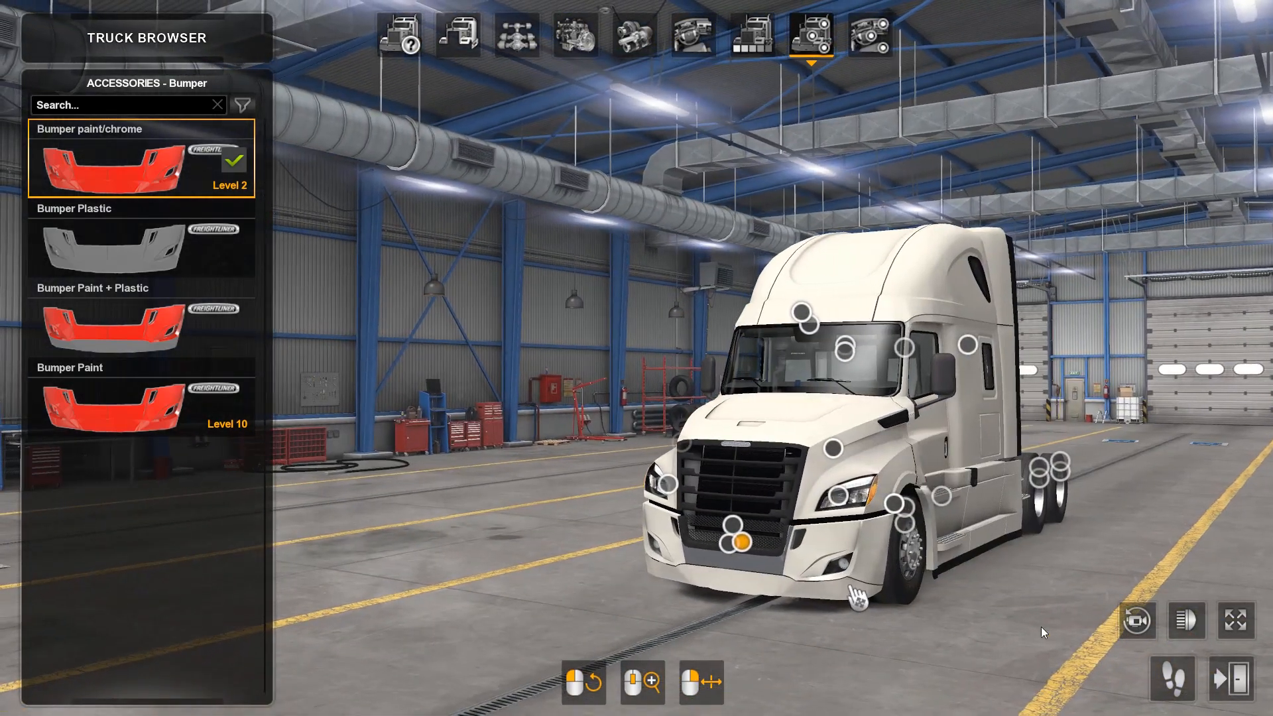
{"action": "left_click_drag", "start_coordinate": [796, 605], "coordinate": [1272, 690]}
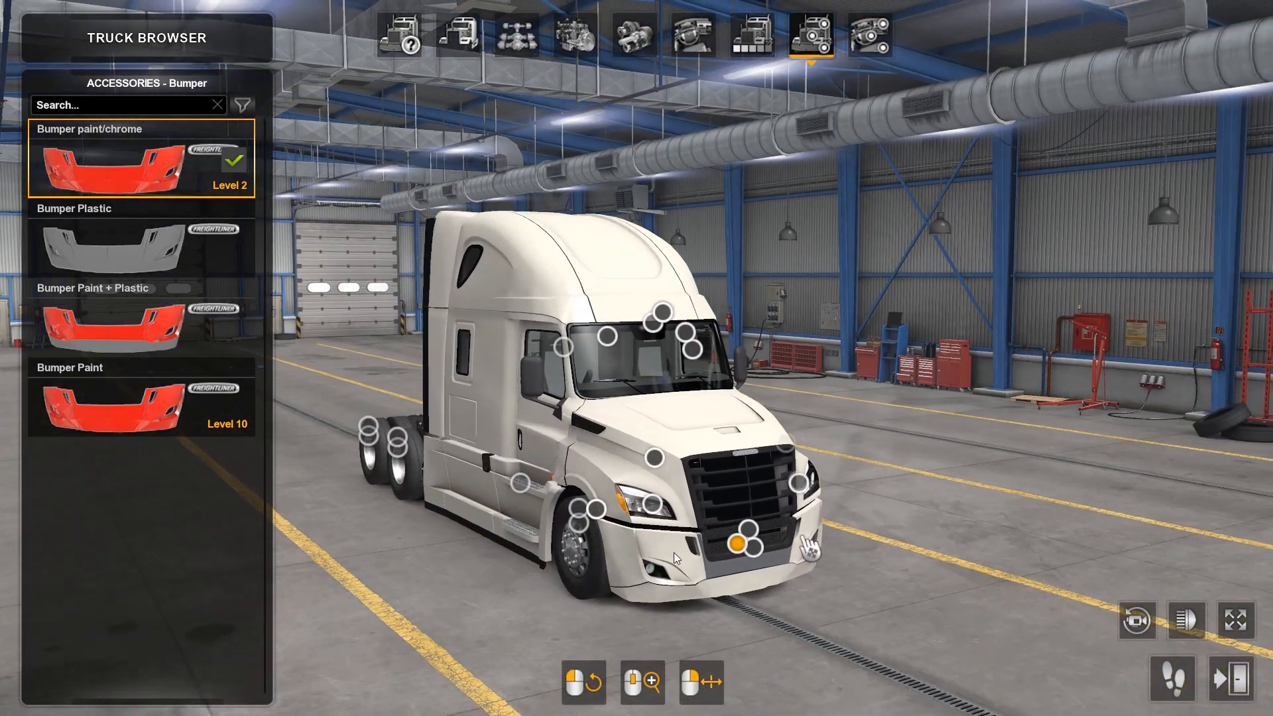
Step: Fit the Cascadia Chrome grill and inspect its texture from the front
{"action": "left_click", "coordinate": [749, 529]}
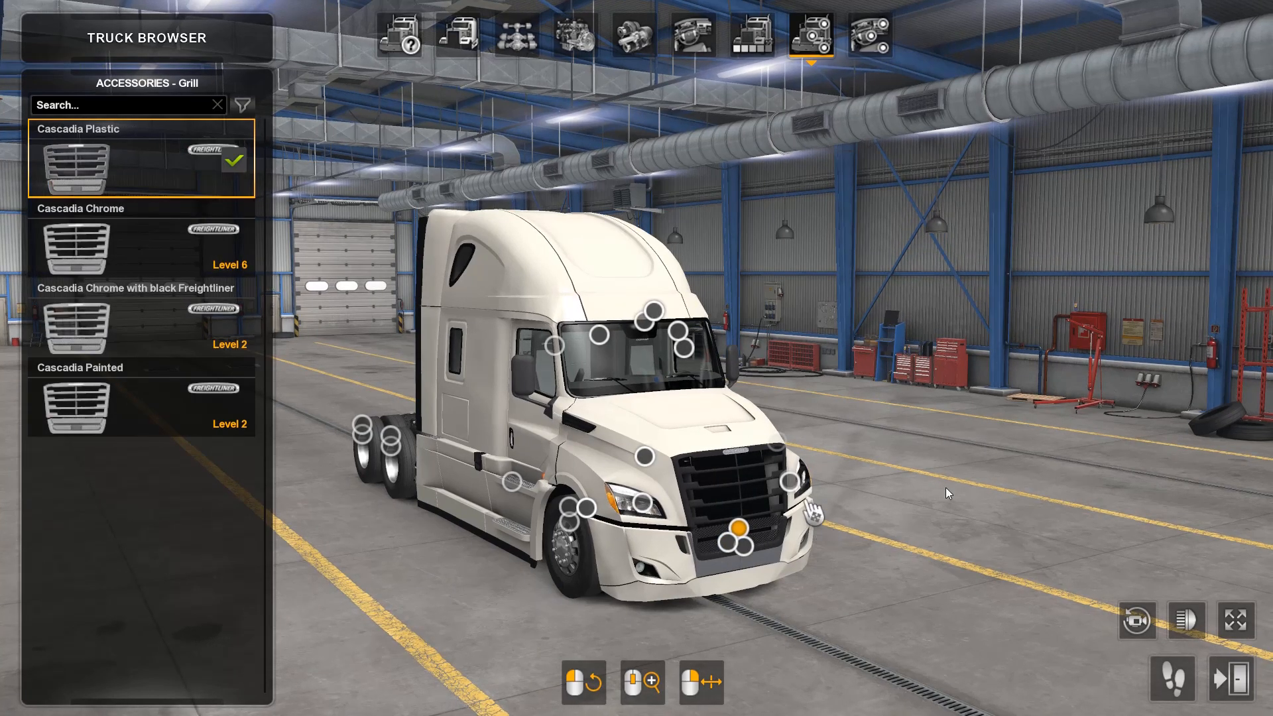
{"action": "left_click_drag", "start_coordinate": [910, 468], "coordinate": [875, 398]}
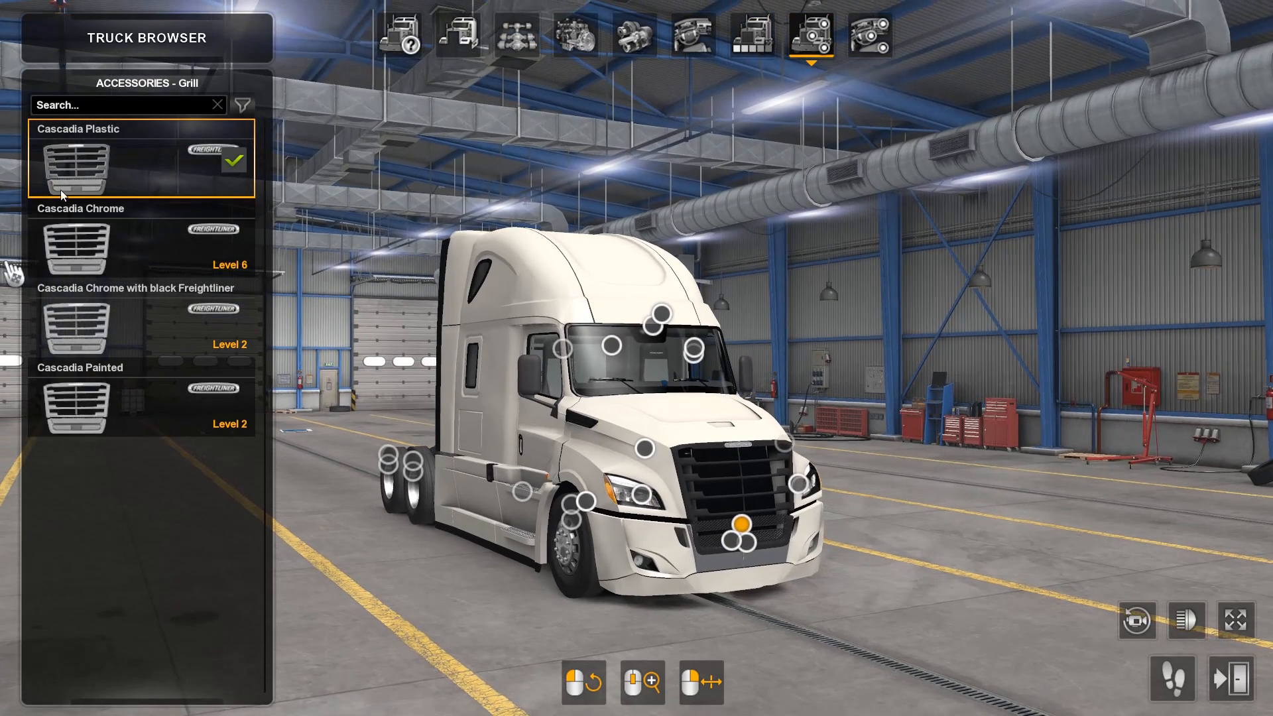
{"action": "left_click", "coordinate": [99, 250]}
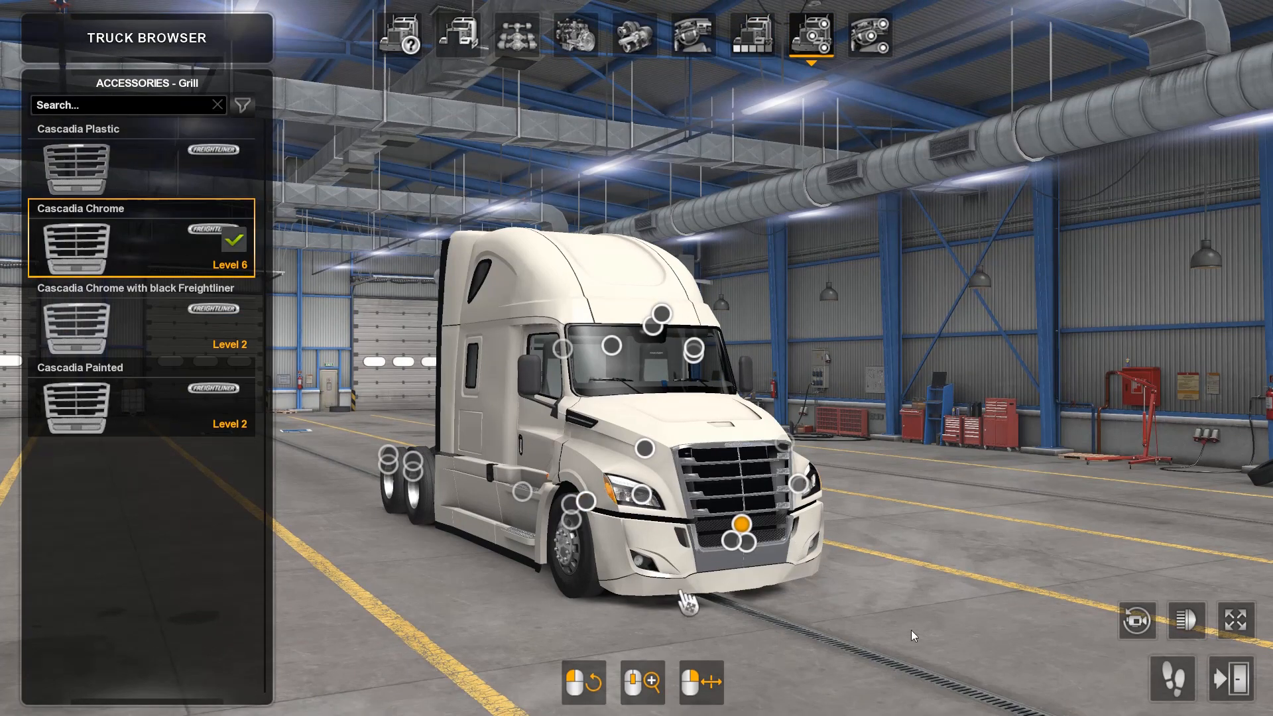
{"action": "left_click_drag", "start_coordinate": [912, 621], "coordinate": [272, 292]}
{"action": "left_click_drag", "start_coordinate": [499, 335], "coordinate": [777, 349]}
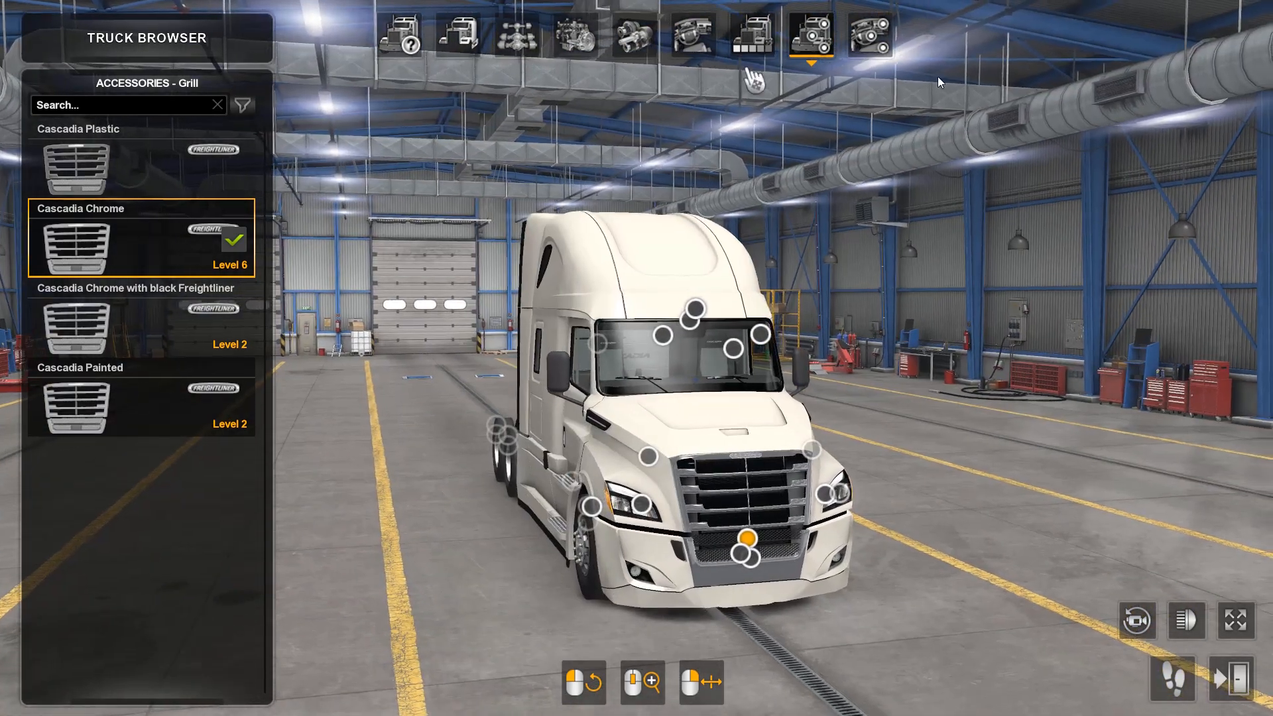
Step: Apply the first Custom Metallic Color paint job with the saved red, dark red and yellow preset, and inspect the painted truck
{"action": "left_click", "coordinate": [752, 34]}
{"action": "scroll", "coordinate": [74, 559], "scroll_direction": "down", "scroll_amount": 6}
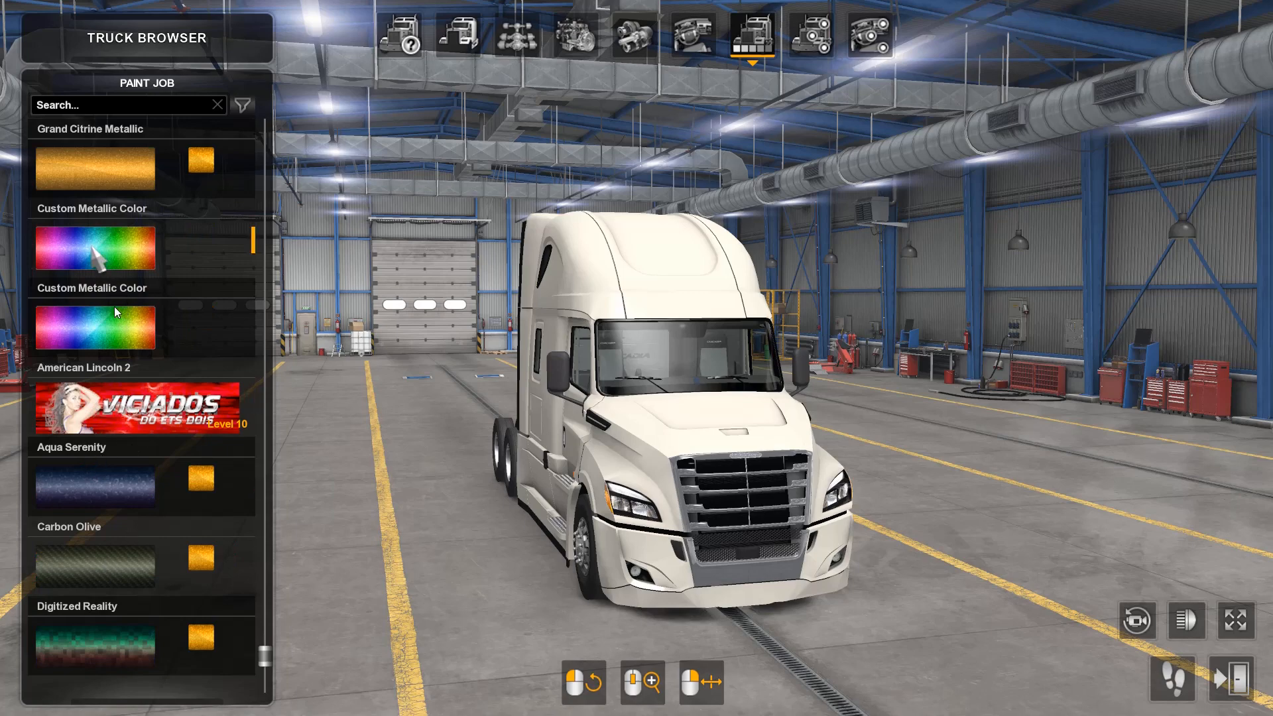
{"action": "left_click", "coordinate": [99, 255]}
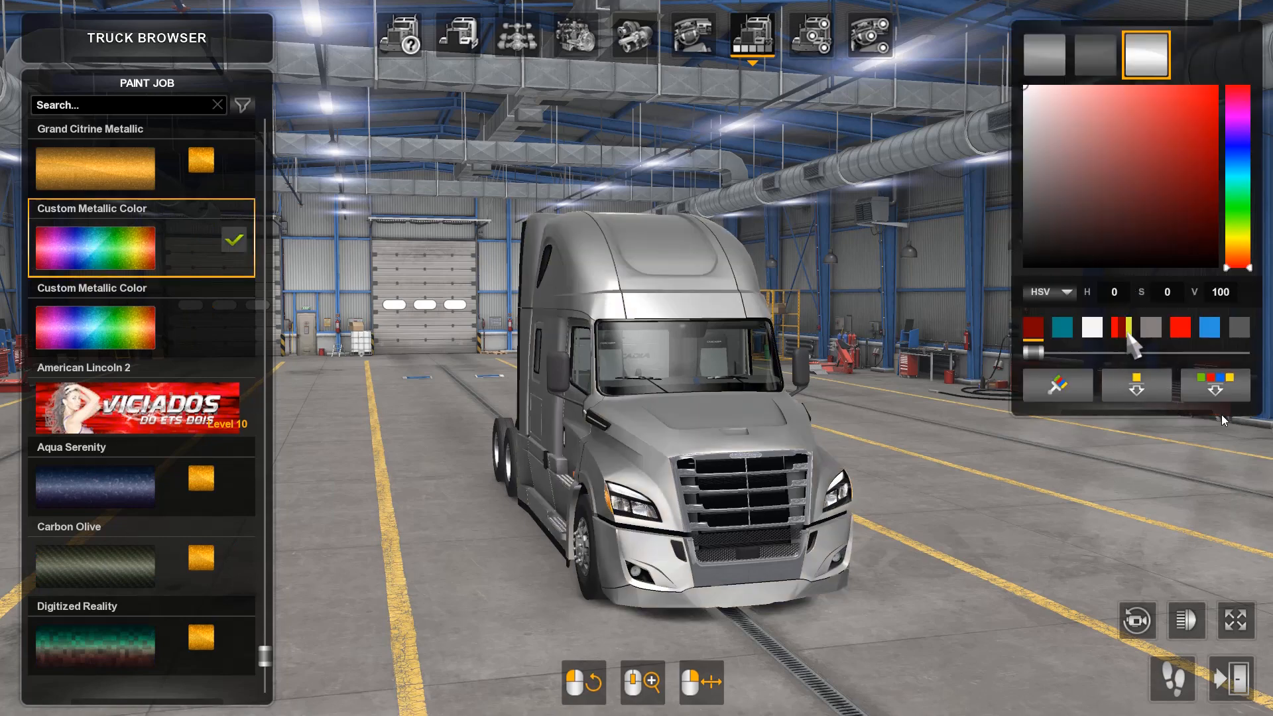
{"action": "left_click", "coordinate": [1121, 327]}
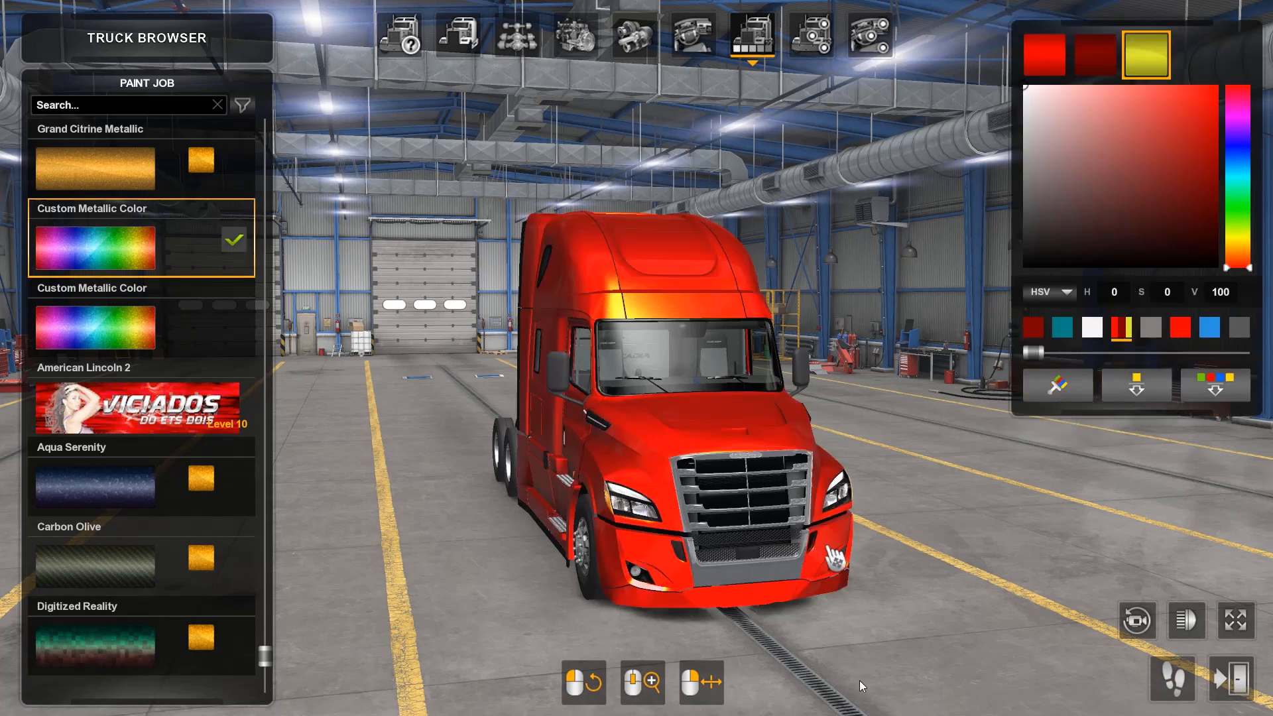
{"action": "left_click_drag", "start_coordinate": [844, 667], "coordinate": [1183, 539]}
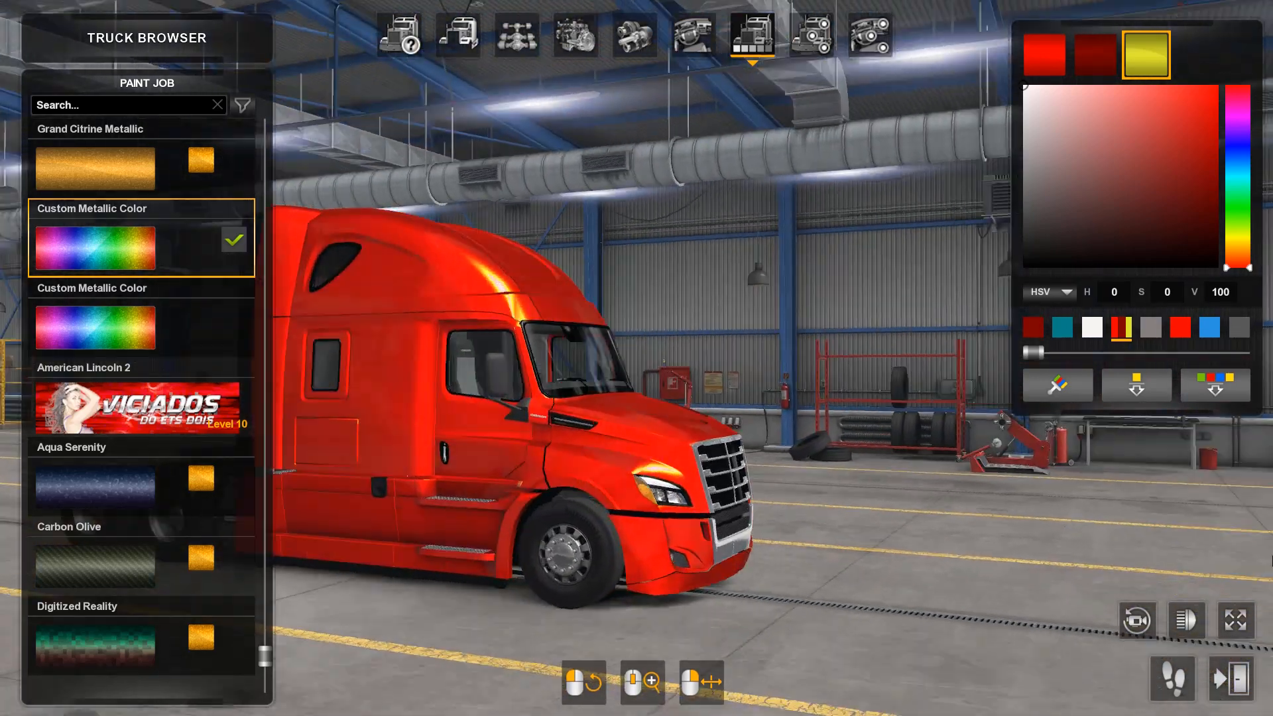
{"action": "left_click_drag", "start_coordinate": [1271, 561], "coordinate": [526, 518]}
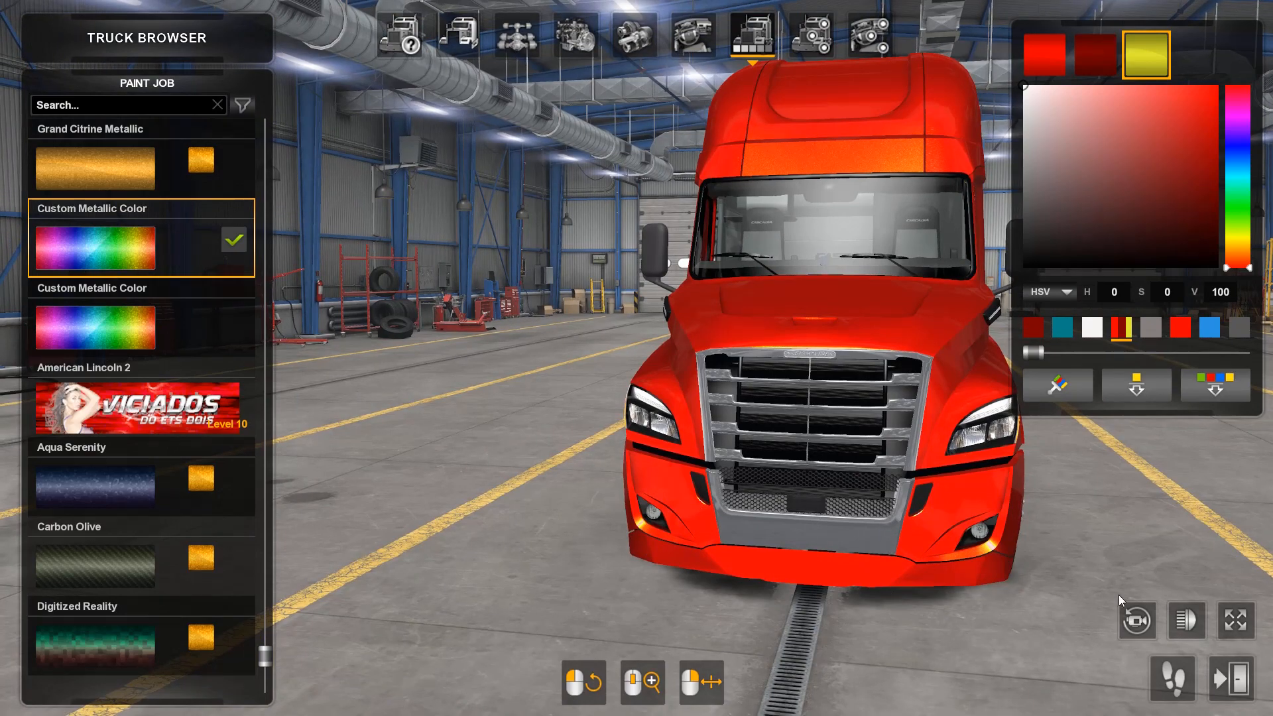
{"action": "left_click_drag", "start_coordinate": [1119, 595], "coordinate": [655, 611]}
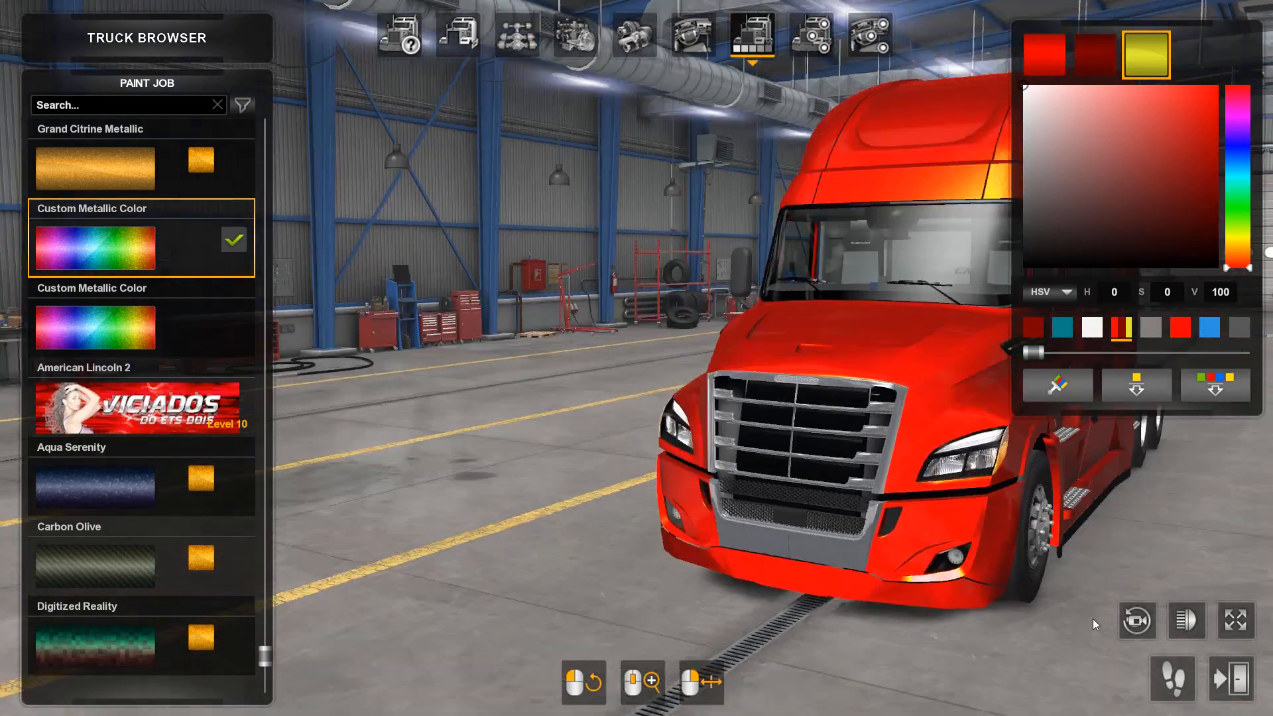
{"action": "left_click_drag", "start_coordinate": [1093, 619], "coordinate": [1246, 606]}
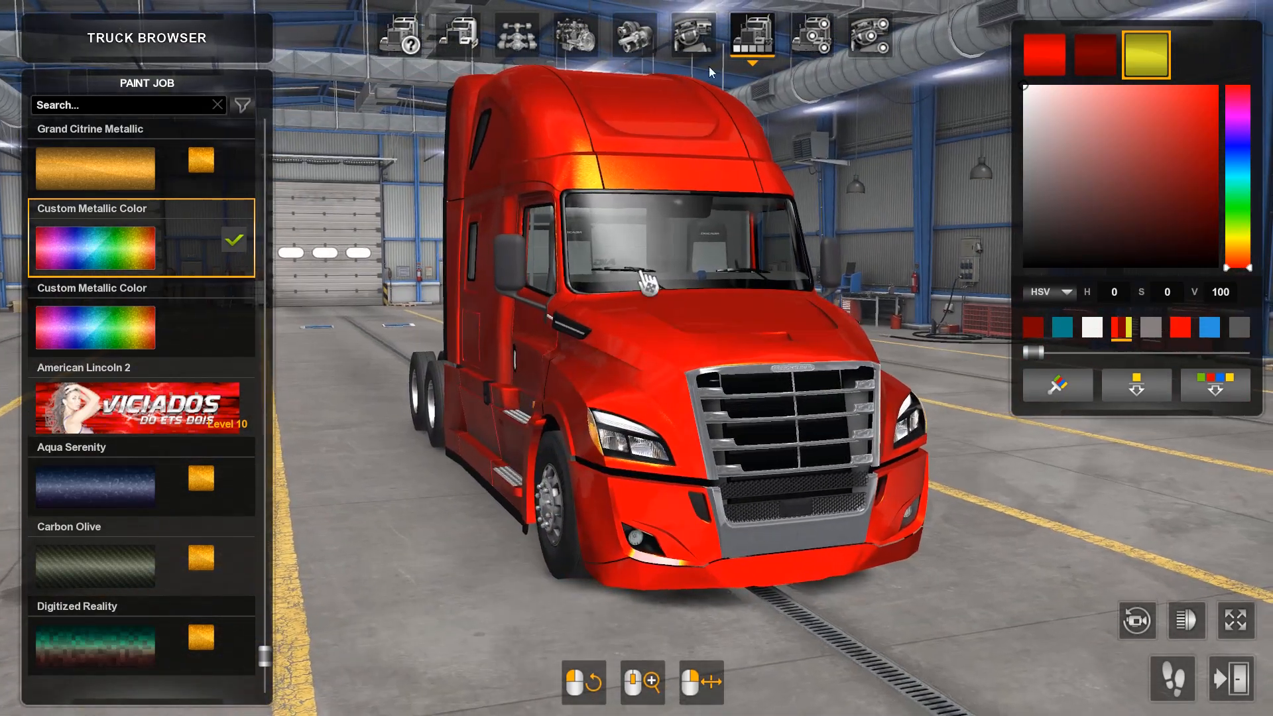
Step: Preview the Cascadia Chrome with black Freightliner grill and examine it from several angles
{"action": "left_click", "coordinate": [810, 36]}
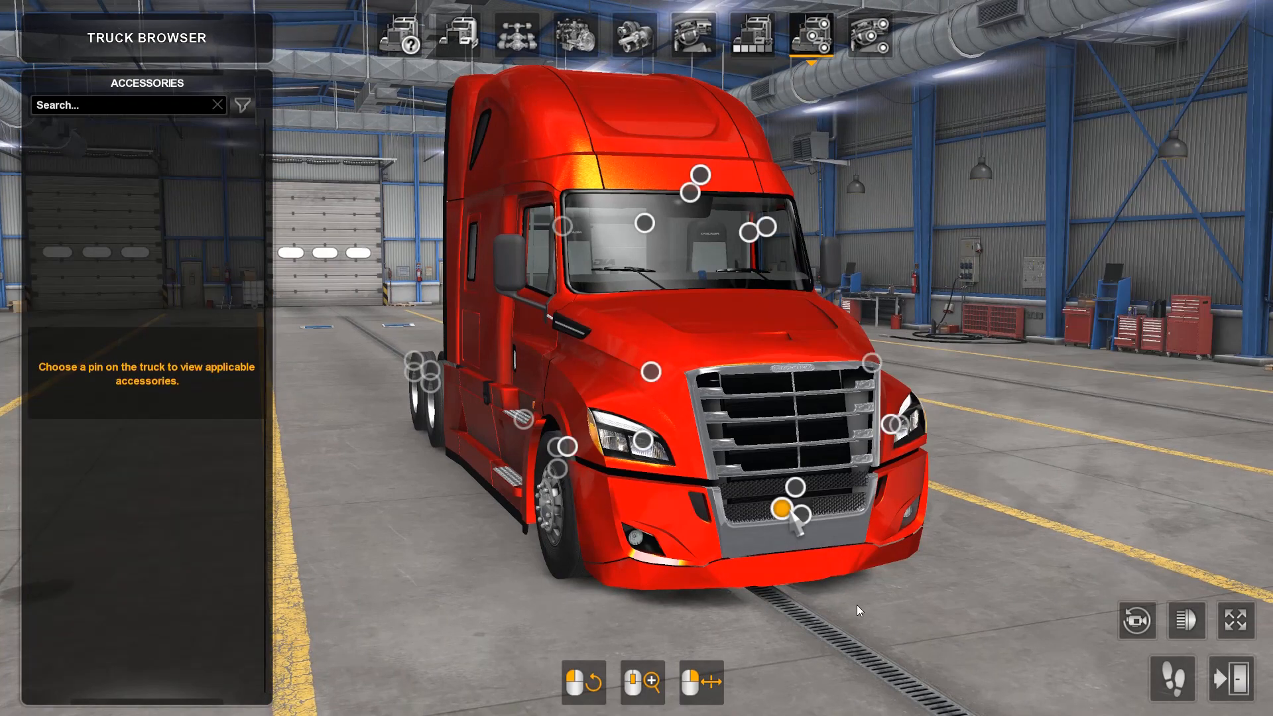
{"action": "left_click", "coordinate": [796, 489]}
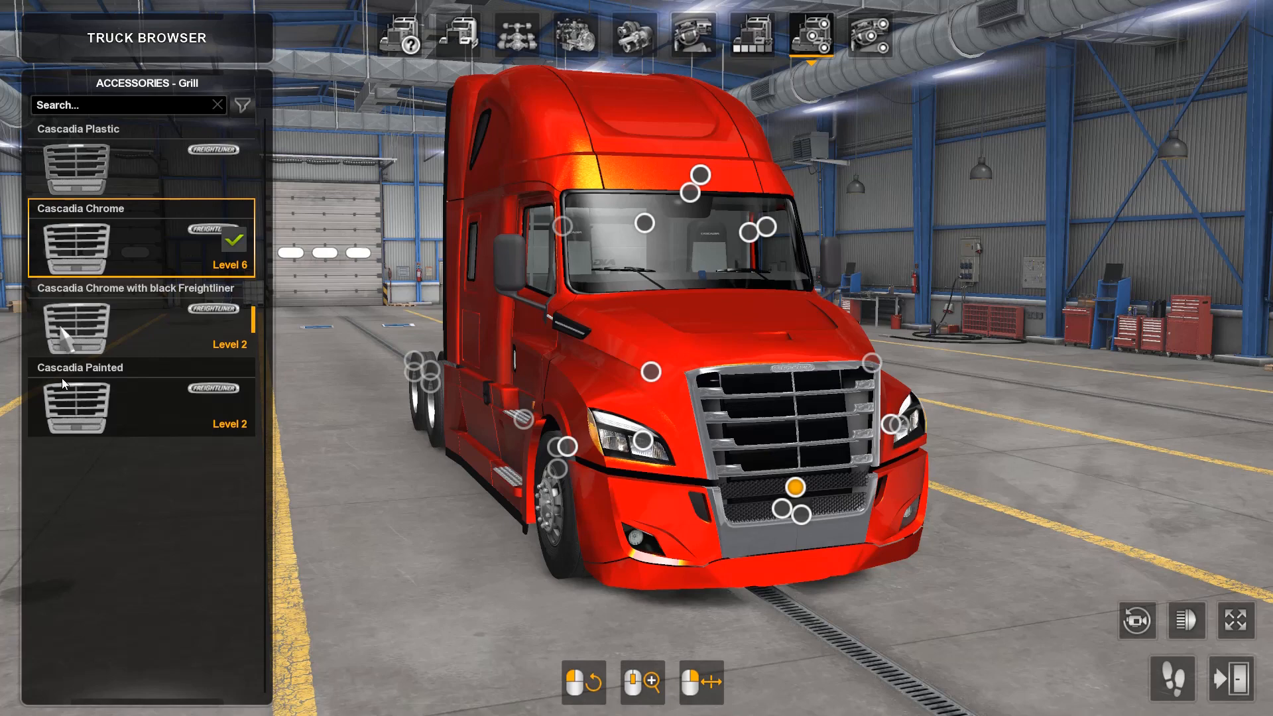
{"action": "left_click", "coordinate": [42, 350]}
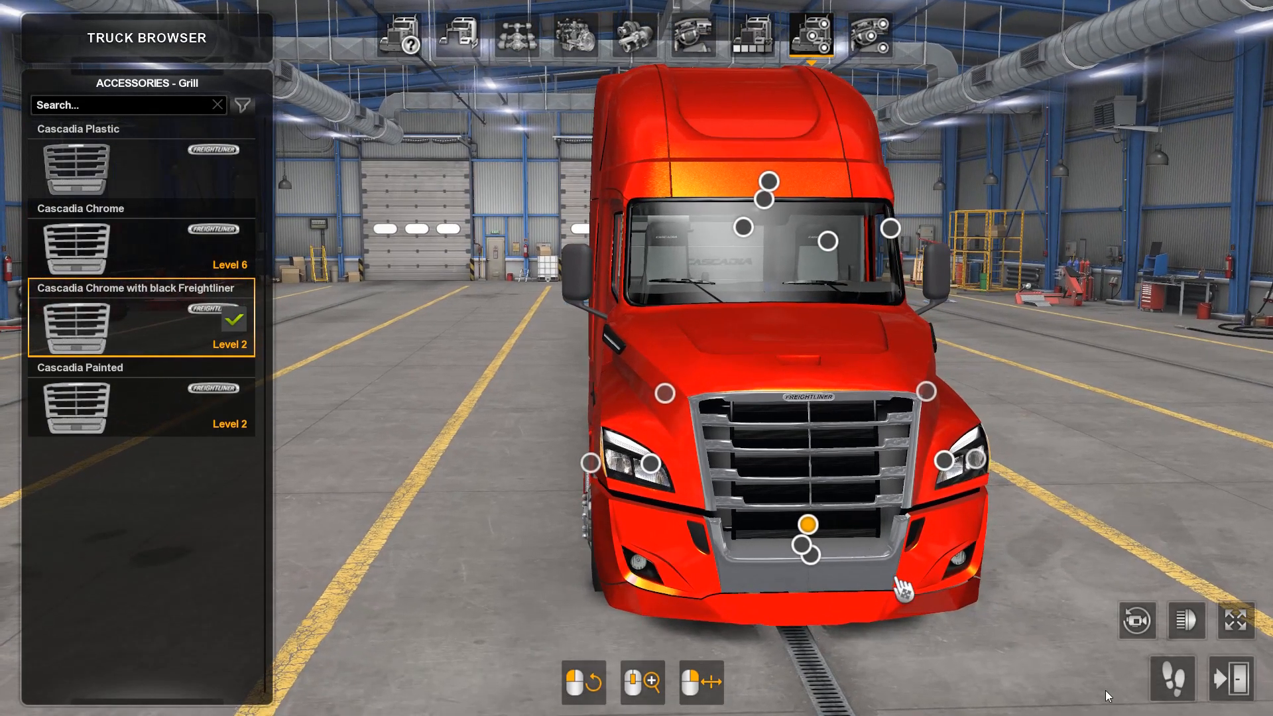
{"action": "left_click_drag", "start_coordinate": [905, 588], "coordinate": [791, 703]}
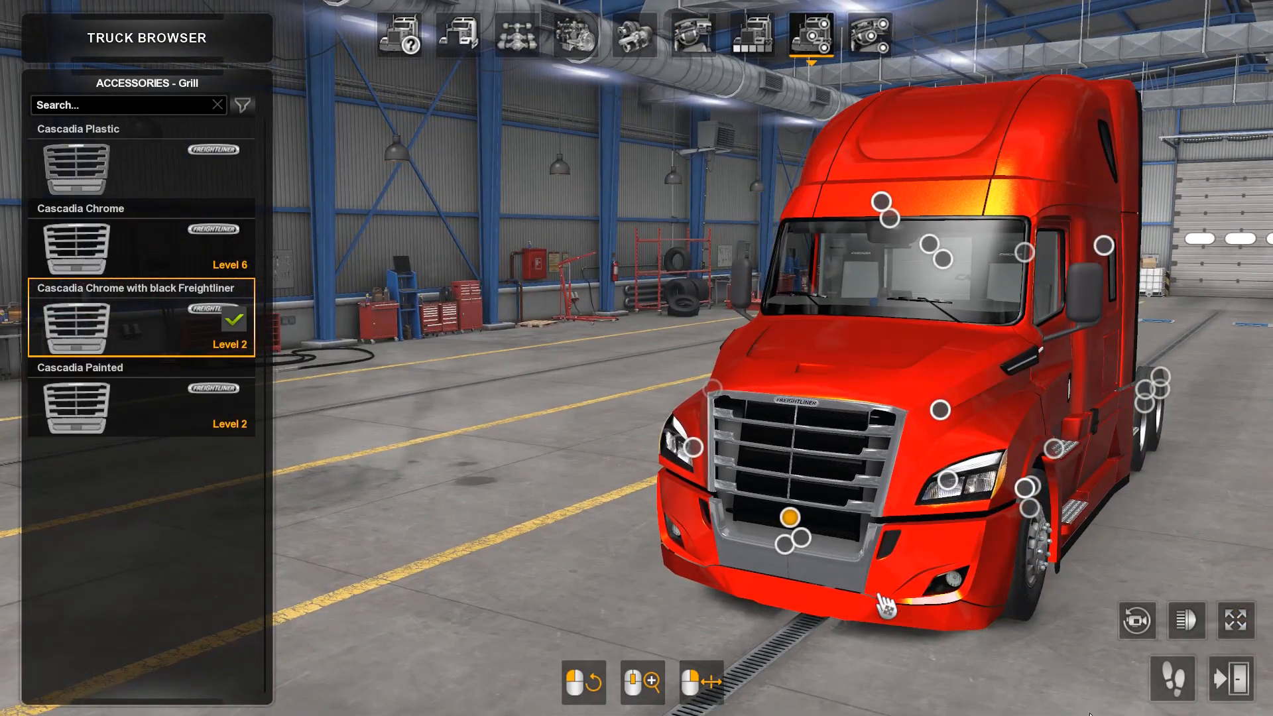
{"action": "left_click_drag", "start_coordinate": [881, 598], "coordinate": [1108, 599]}
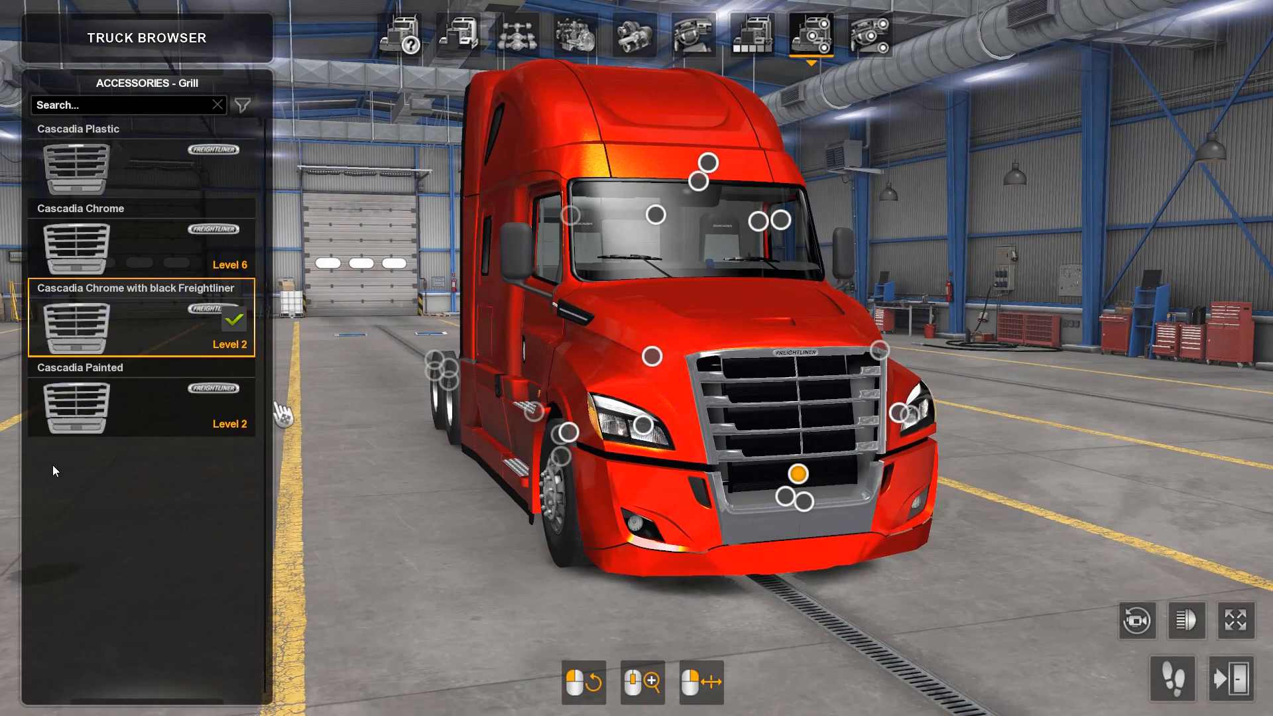
Step: Fit the Cascadia Painted grill, inspect it, and return to the overview of accessory pins
{"action": "left_click", "coordinate": [68, 405]}
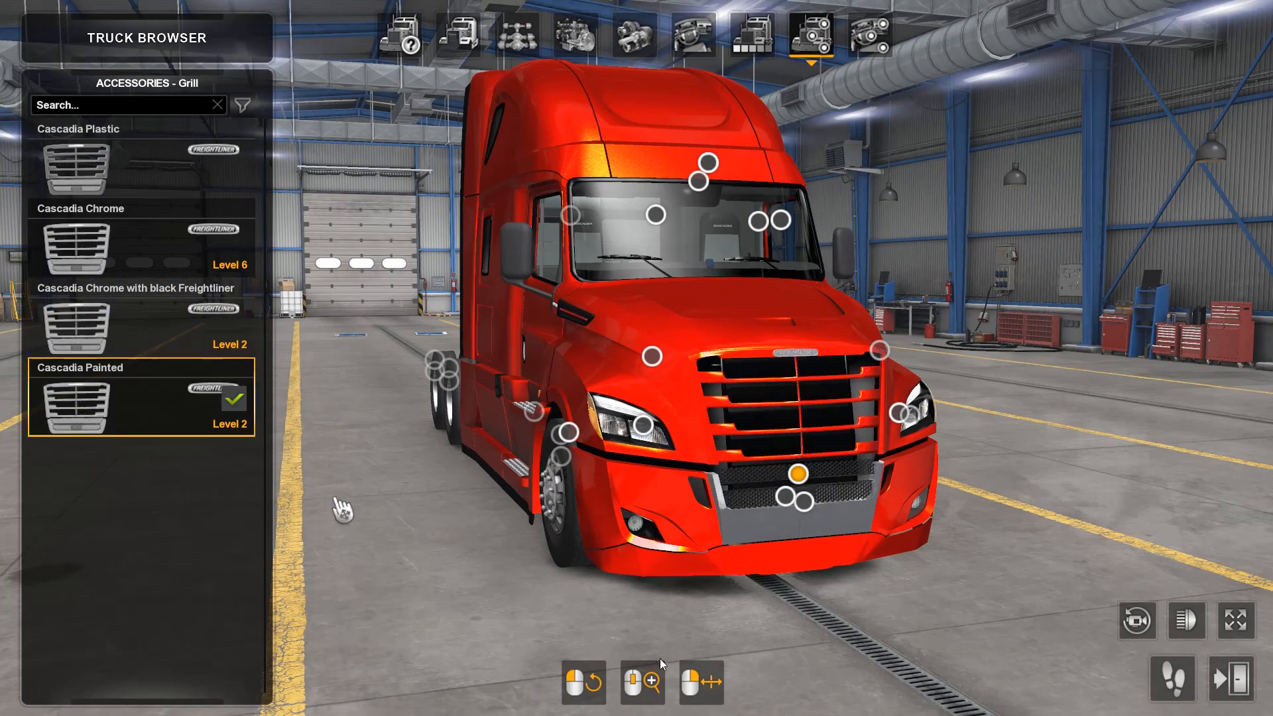
{"action": "left_click_drag", "start_coordinate": [958, 655], "coordinate": [1147, 663]}
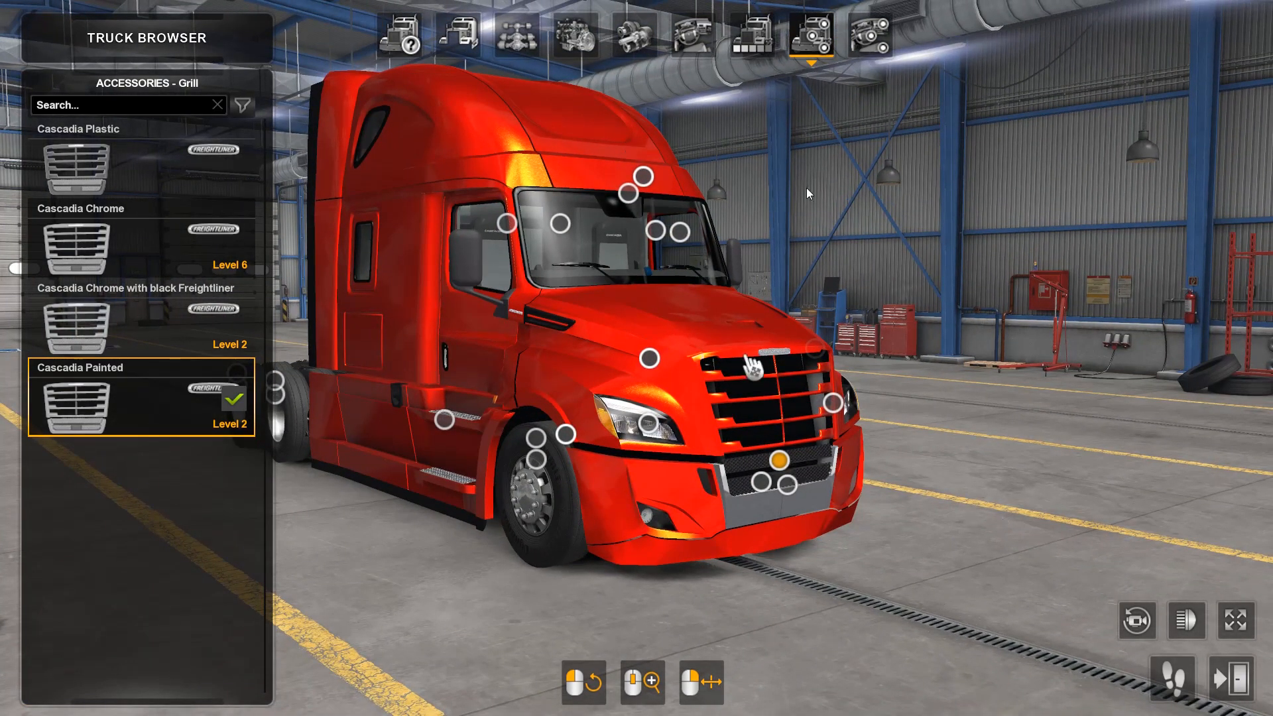
{"action": "left_click", "coordinate": [808, 40]}
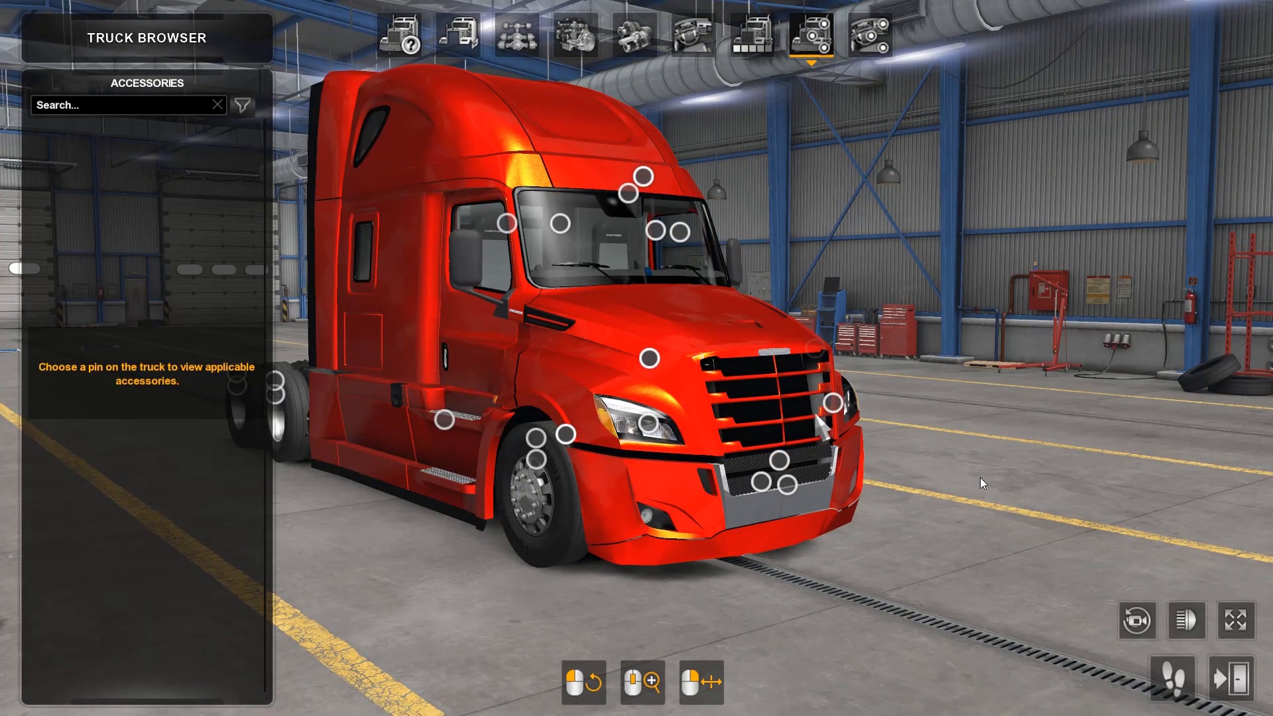
Step: Preview the Bumper Plastic and Bumper Paint + Plastic variants on the truck to check their textures
{"action": "left_click", "coordinate": [762, 483]}
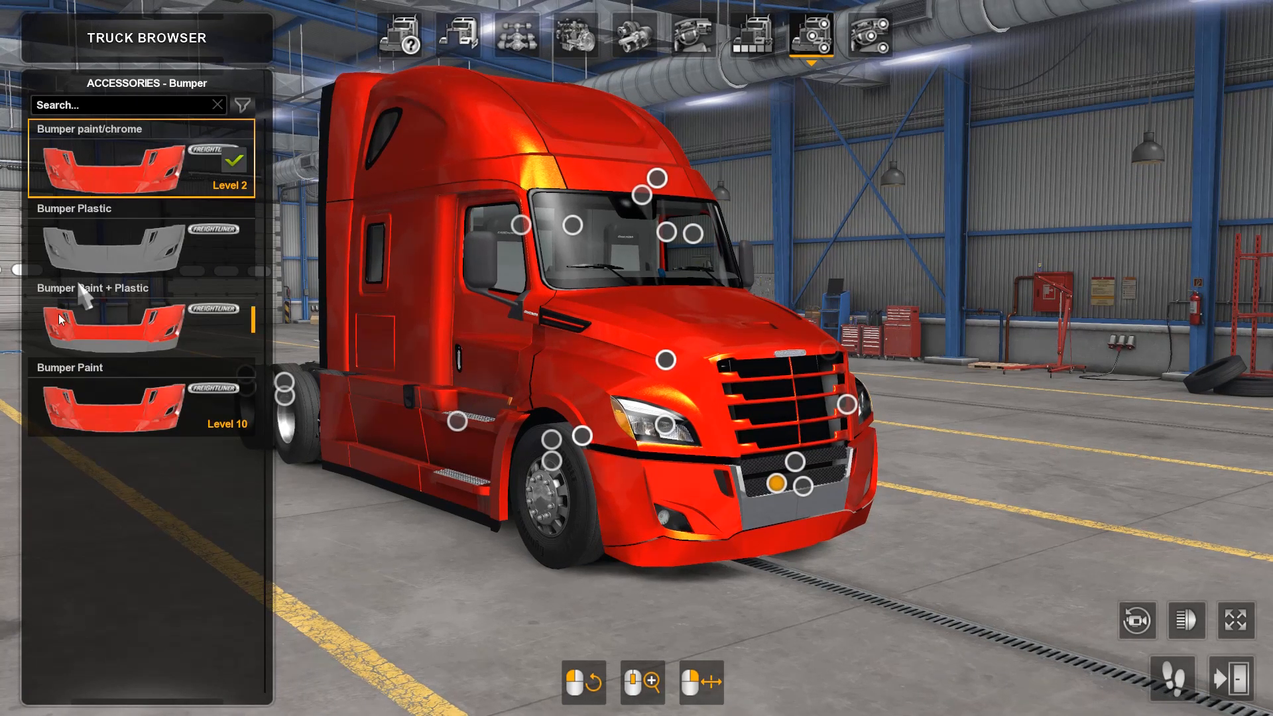
{"action": "left_click", "coordinate": [99, 265]}
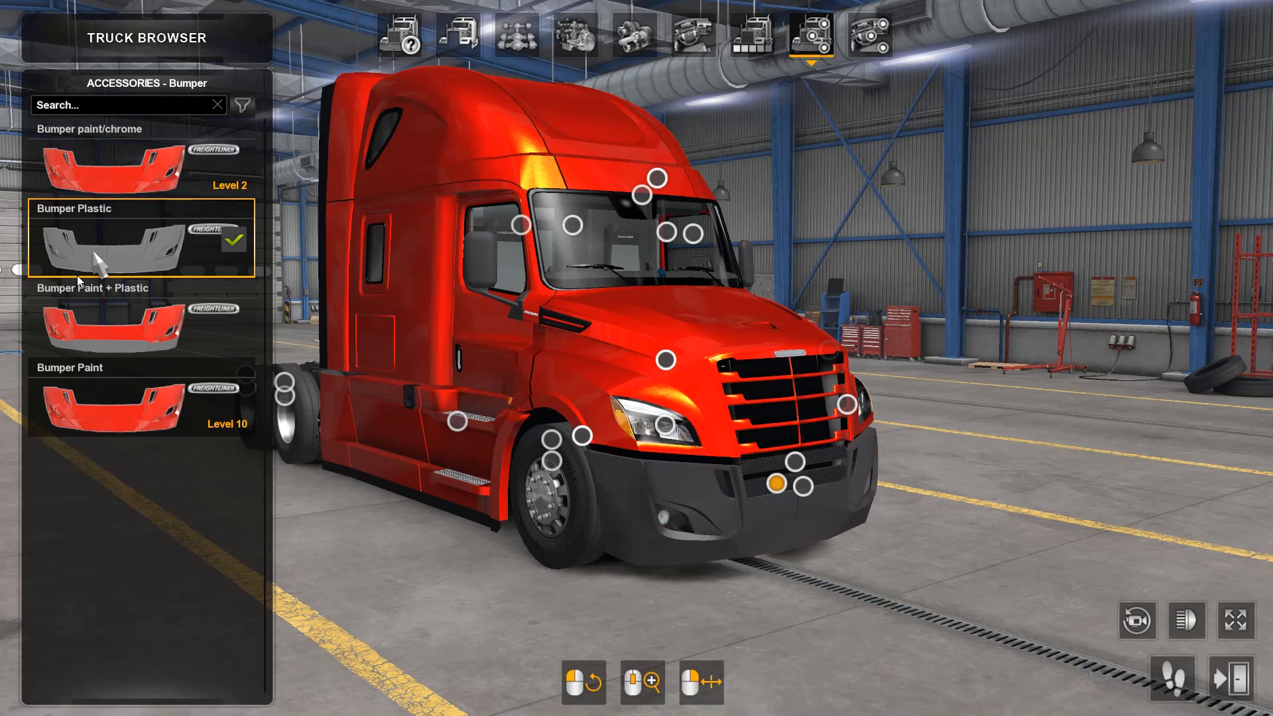
{"action": "left_click", "coordinate": [91, 339]}
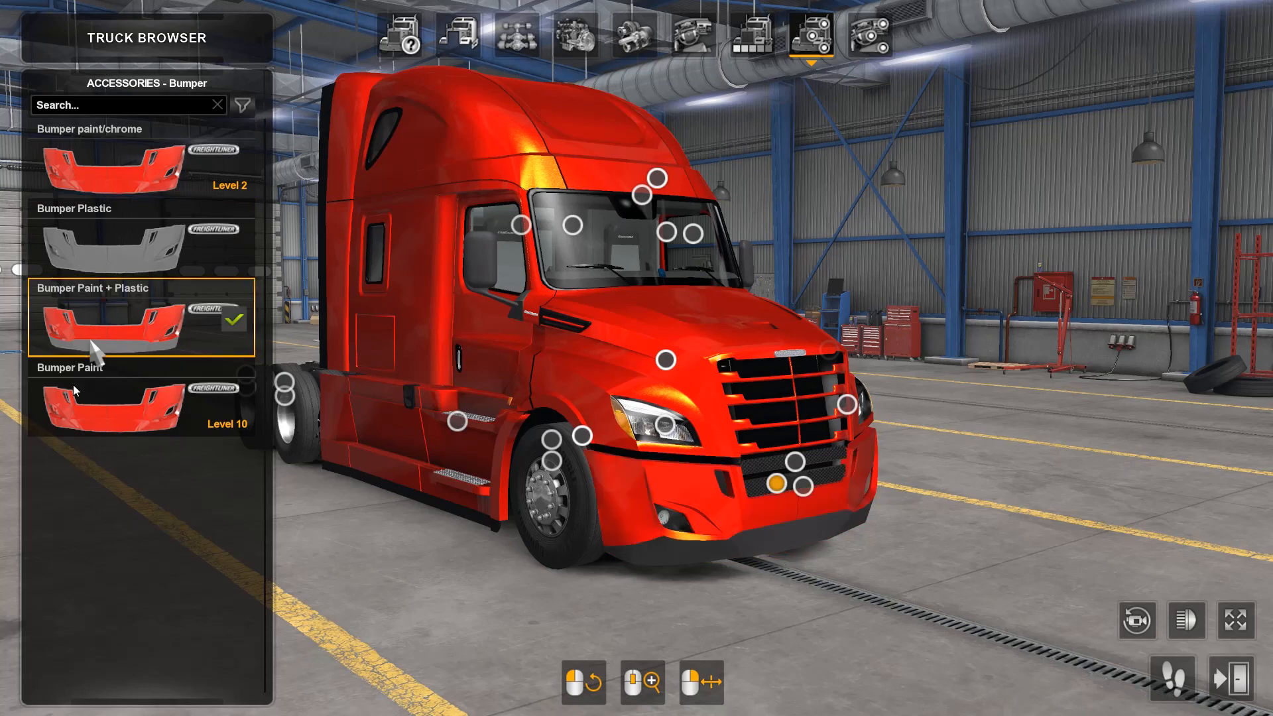
Step: Fit the Bumper Paint variant and inspect the truck's painted bumper from several front and side angles
{"action": "left_click", "coordinate": [113, 424]}
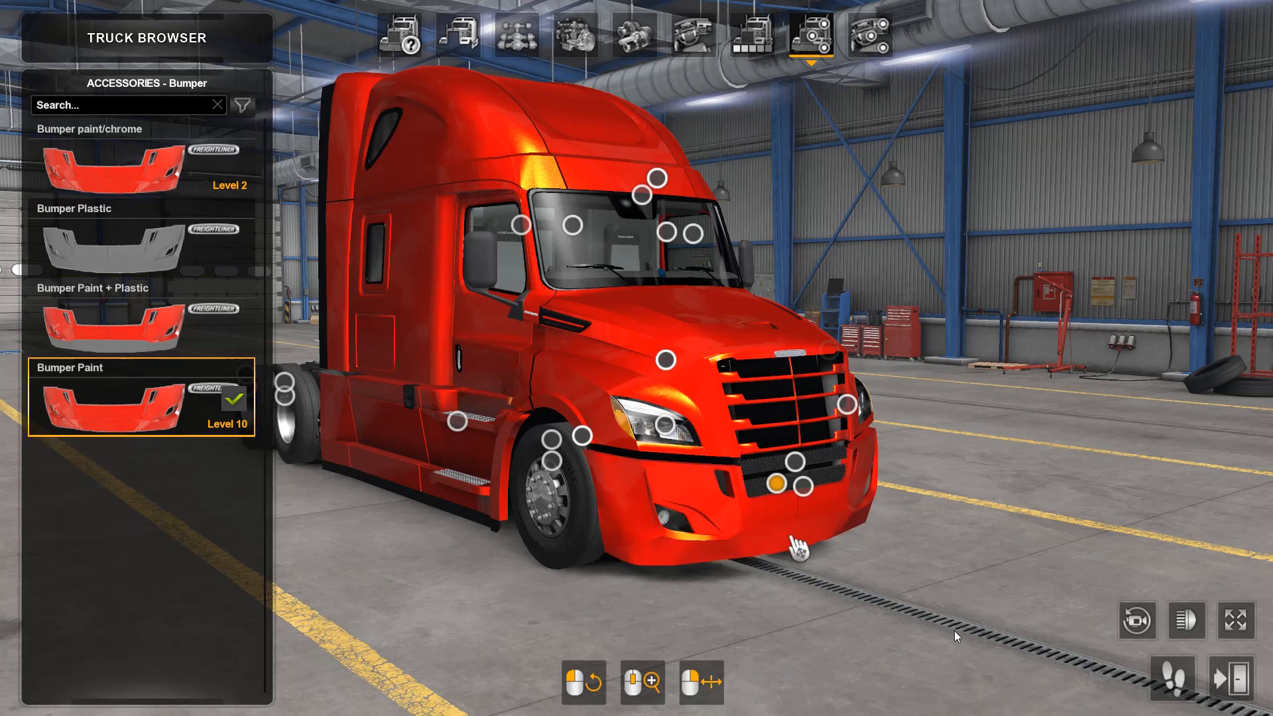
{"action": "left_click_drag", "start_coordinate": [799, 551], "coordinate": [921, 687]}
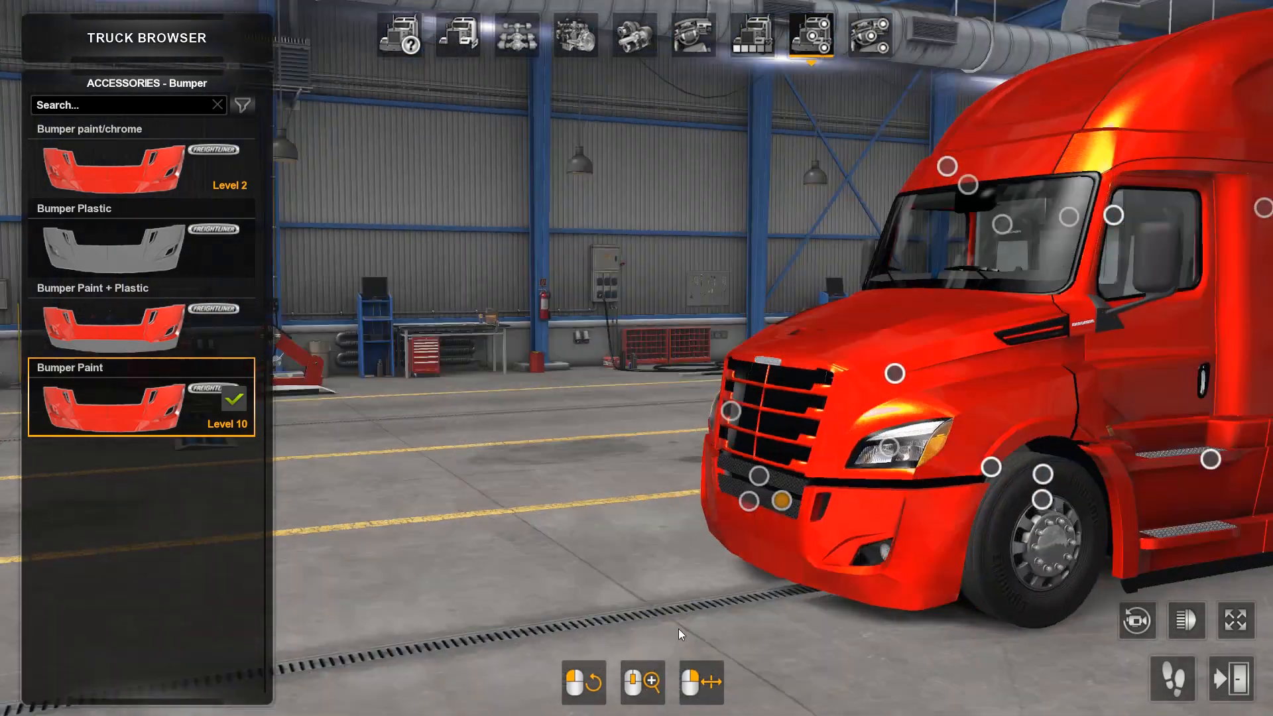
{"action": "left_click_drag", "start_coordinate": [678, 628], "coordinate": [663, 706]}
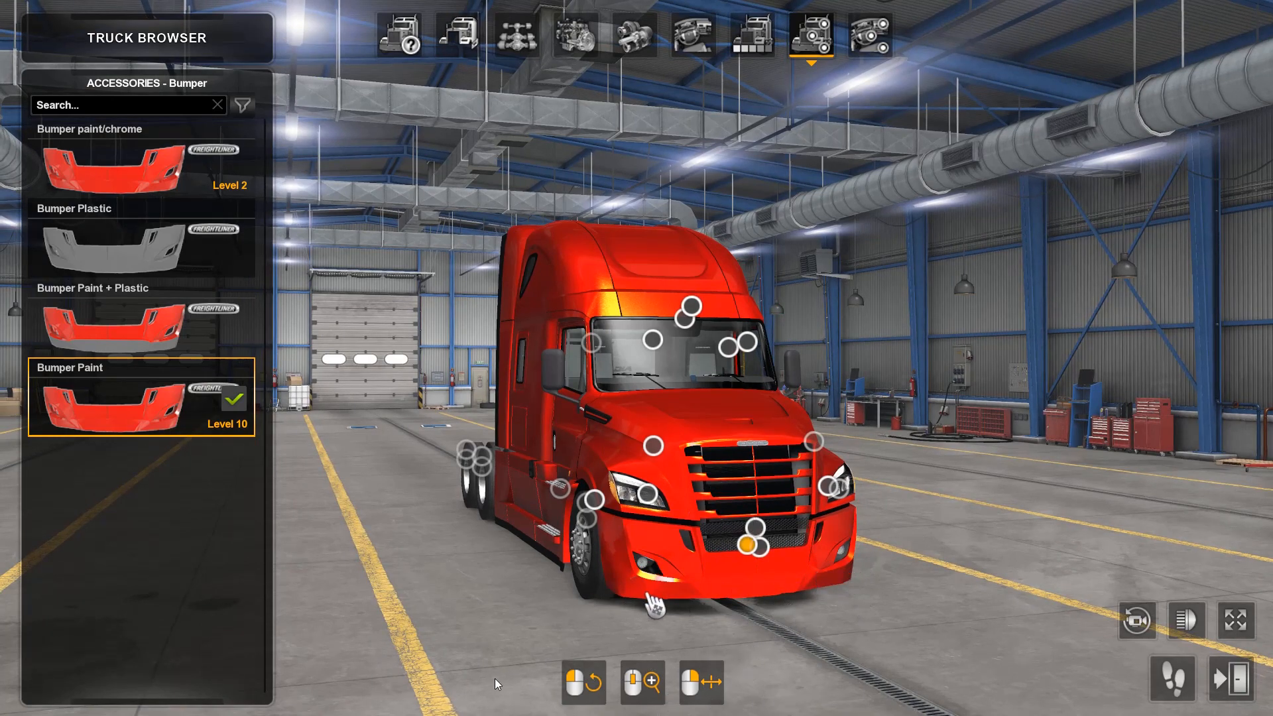
{"action": "left_click_drag", "start_coordinate": [690, 640], "coordinate": [414, 611]}
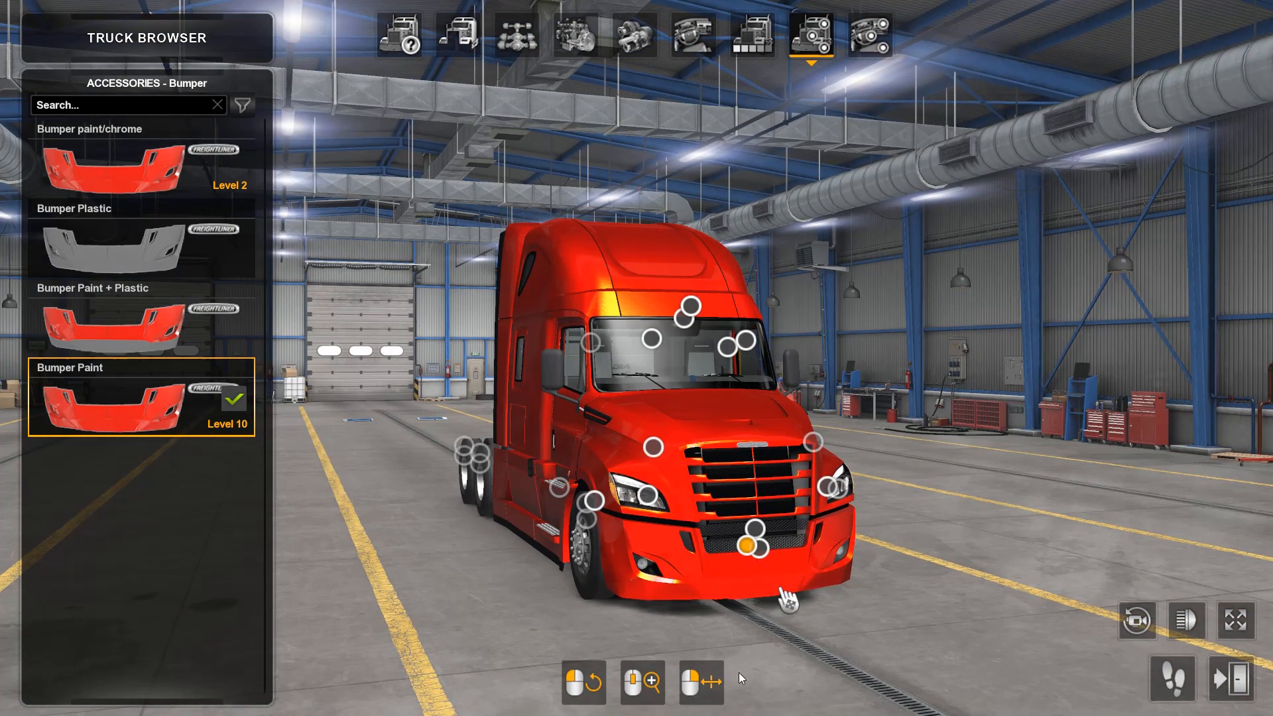
{"action": "left_click_drag", "start_coordinate": [787, 600], "coordinate": [842, 626]}
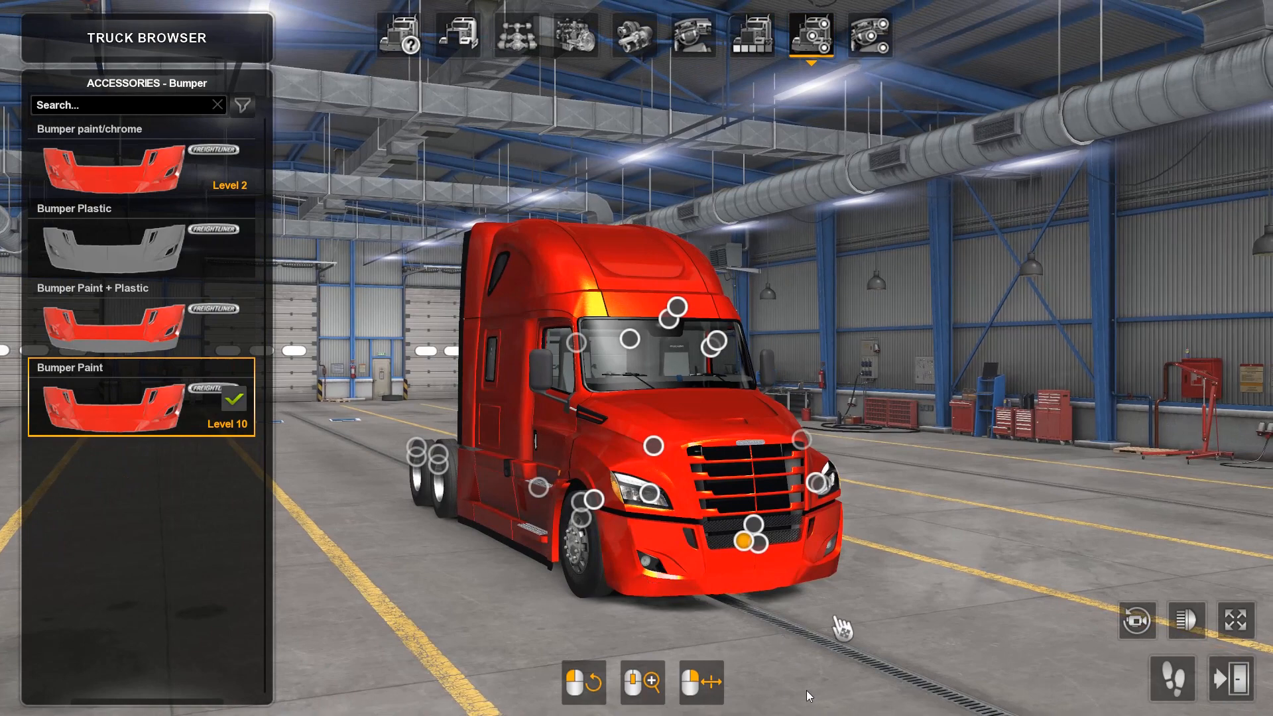